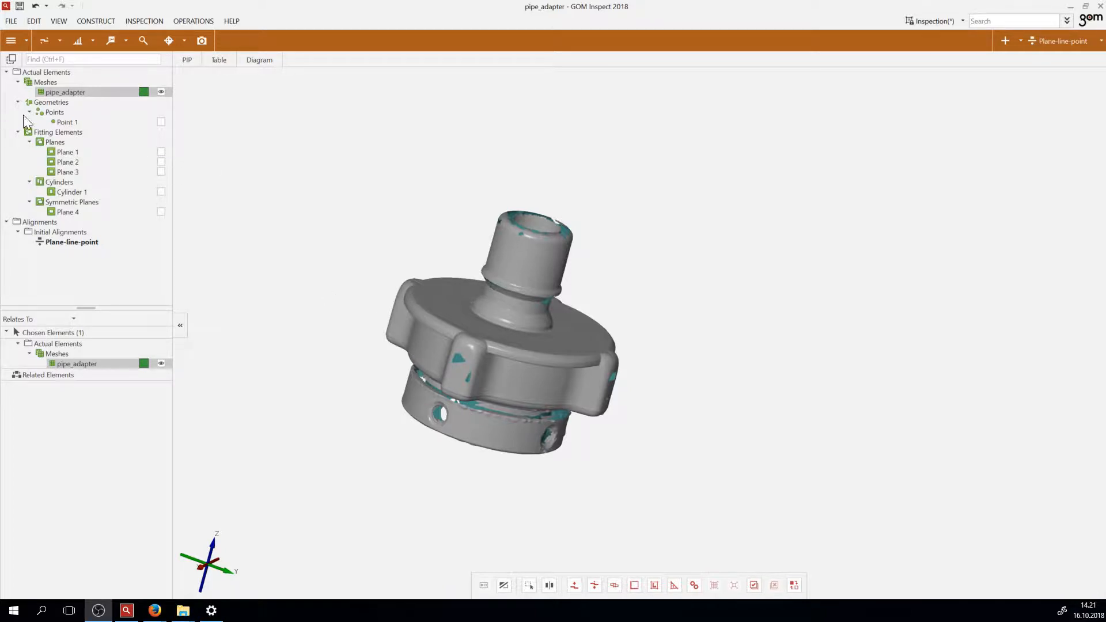
Switch to the Mesh Editing workspace and deselect the pipe_adapter mesh
left_click(27, 40)
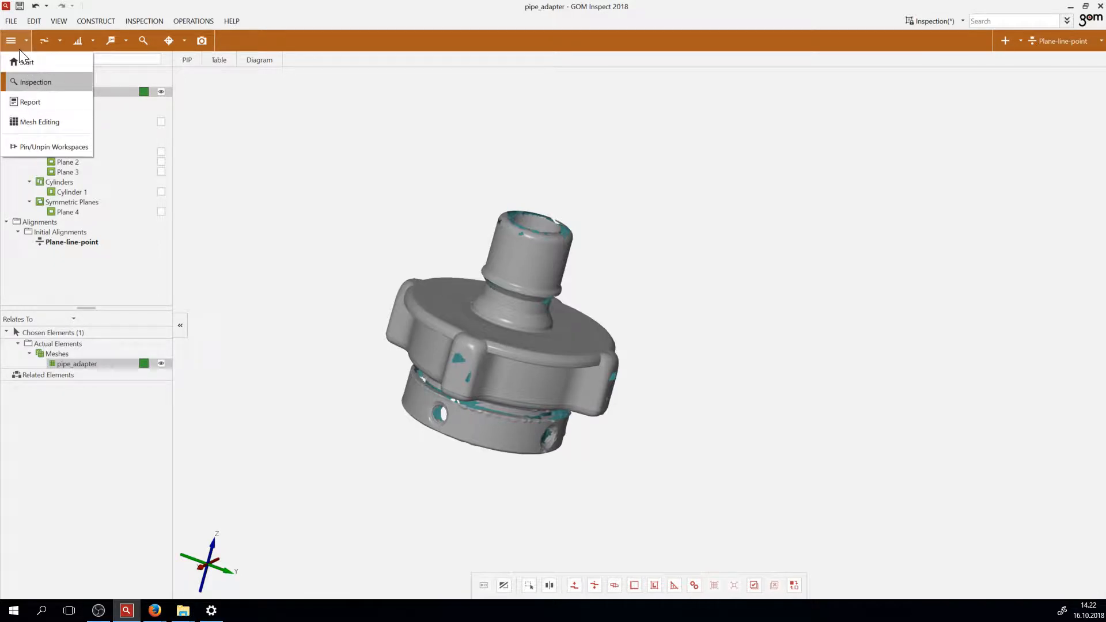
left_click(36, 124)
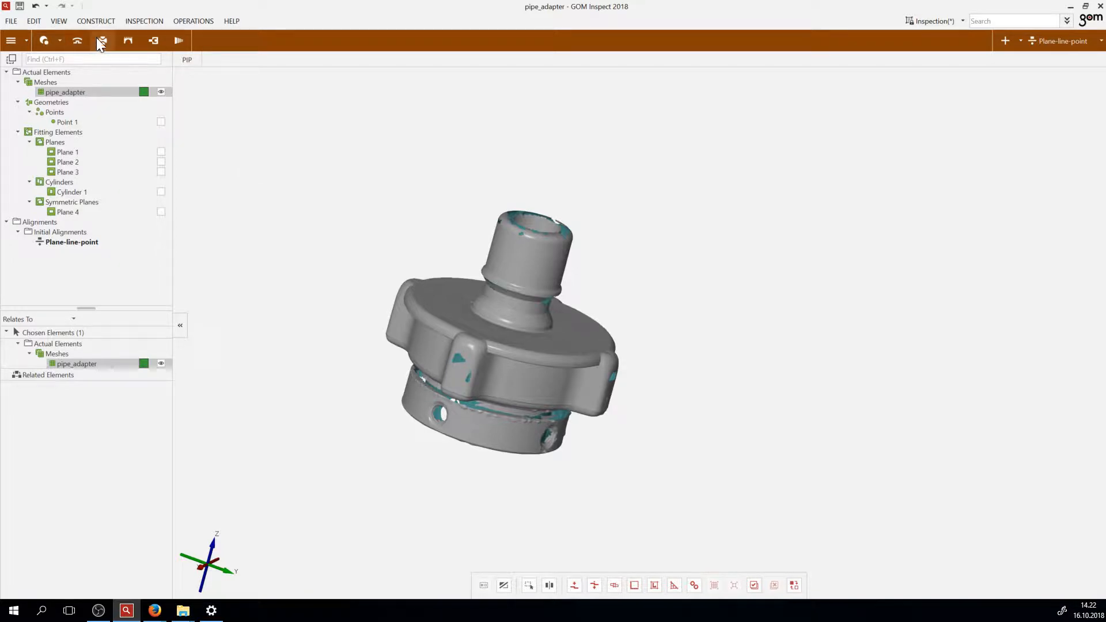
left_click(60, 41)
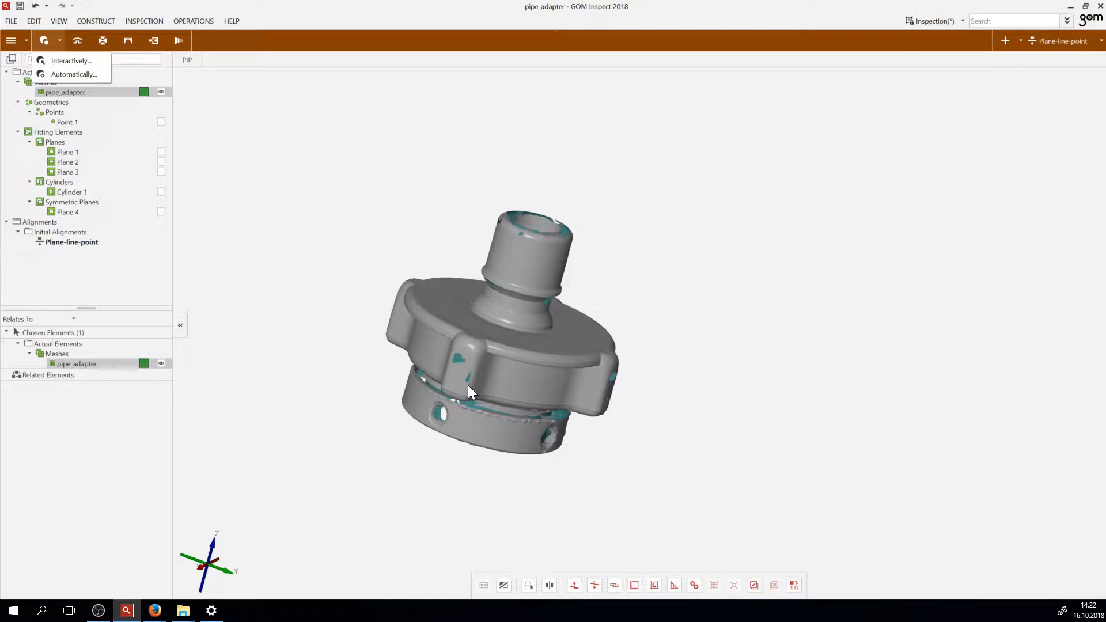
left_click(499, 337)
left_click(650, 305)
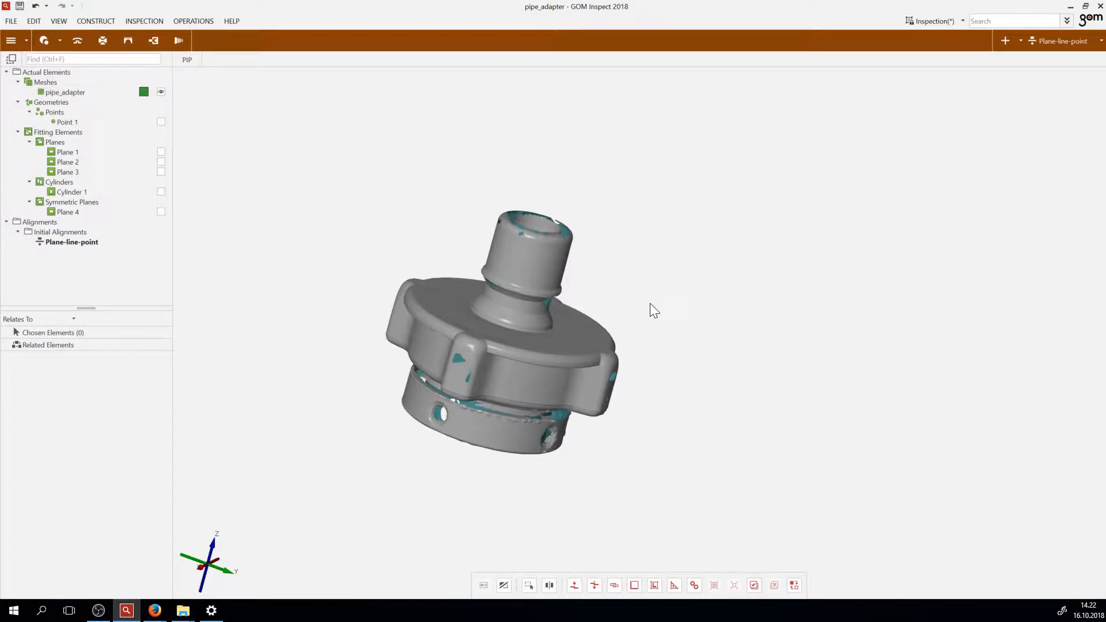
Examine the pipe_adapter mesh from several sides for missing surface areas and real bore holes
left_click_drag(600, 265, 565, 289)
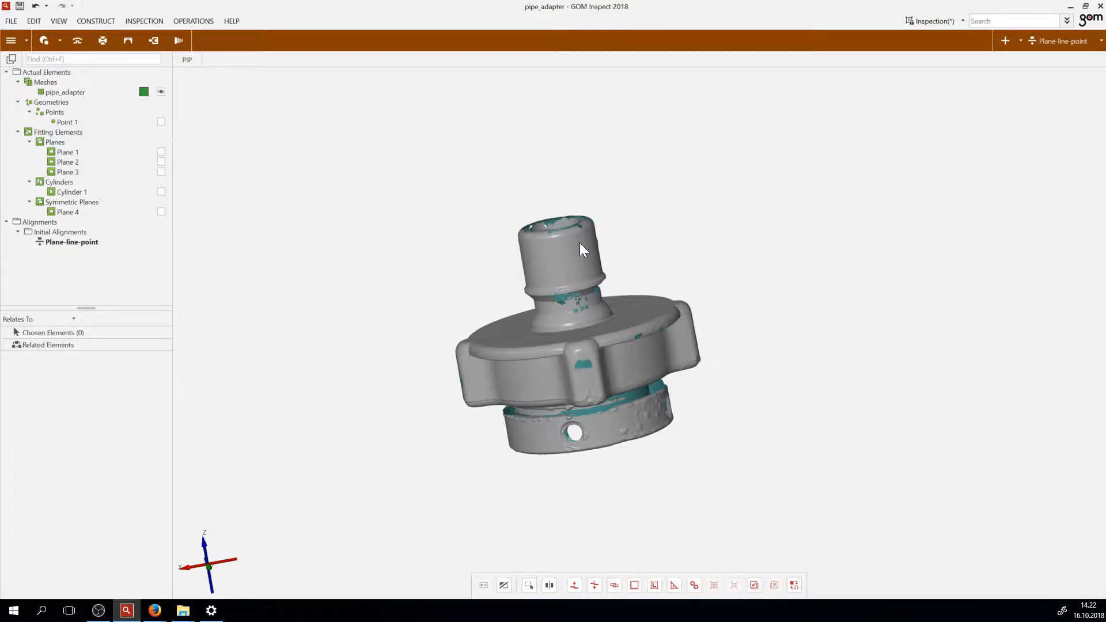
left_click_drag(580, 244, 540, 81)
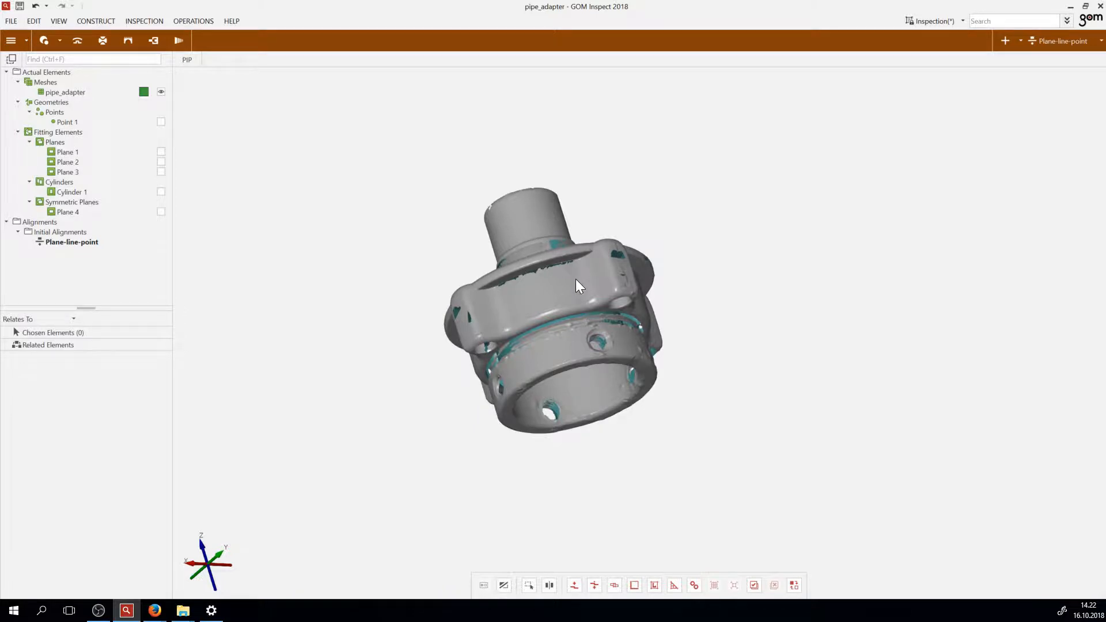
left_click_drag(566, 274, 524, 290)
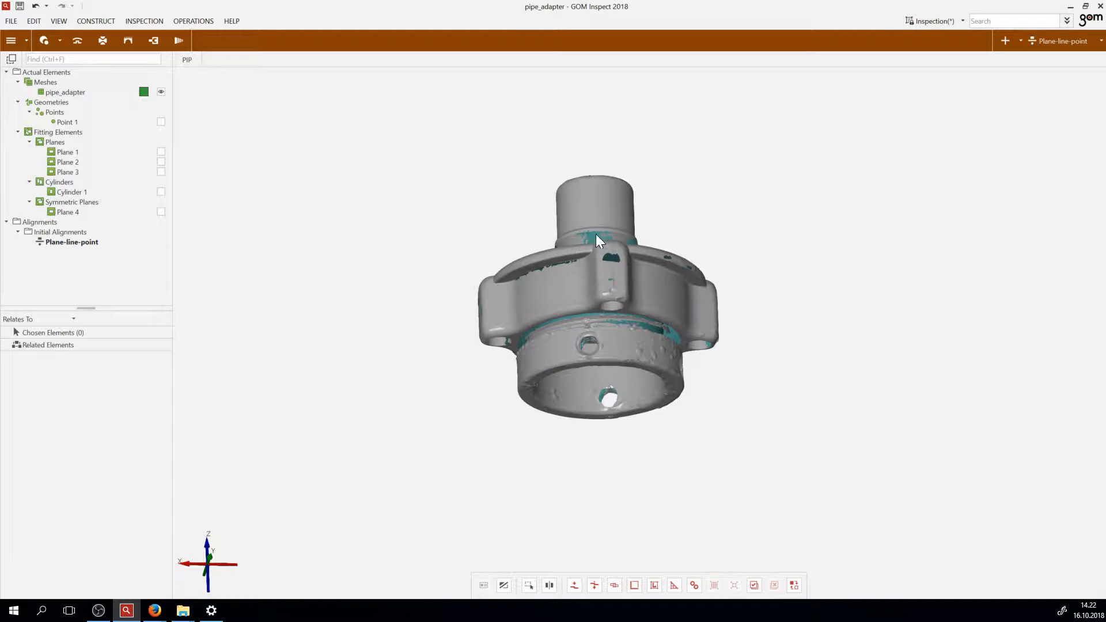
left_click_drag(596, 235, 612, 257)
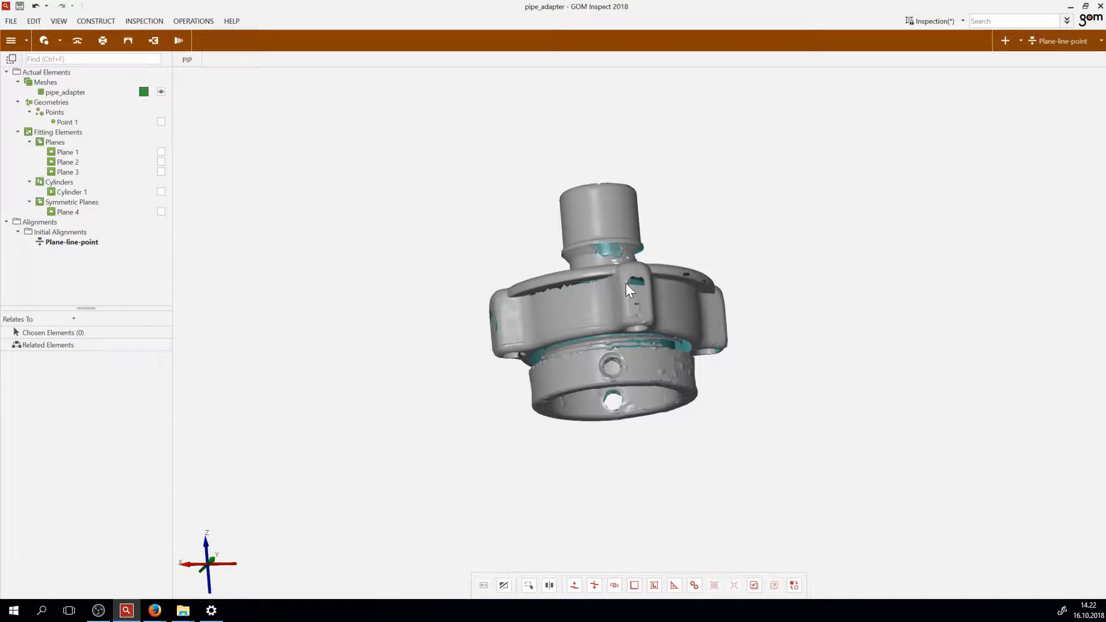
left_click_drag(603, 318, 587, 278)
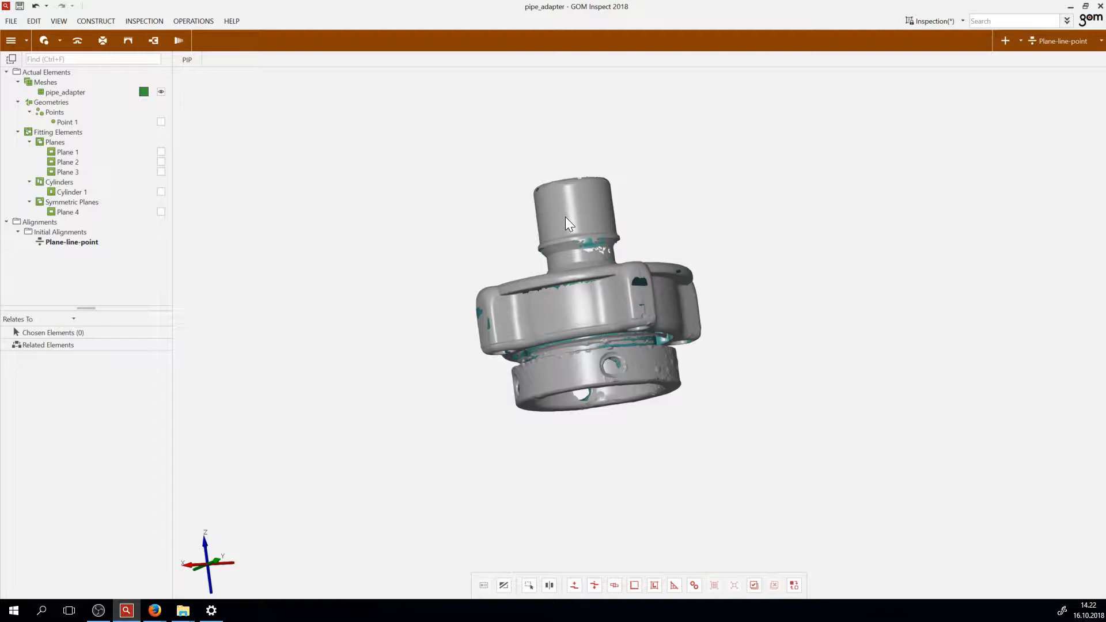
left_click_drag(565, 217, 547, 257)
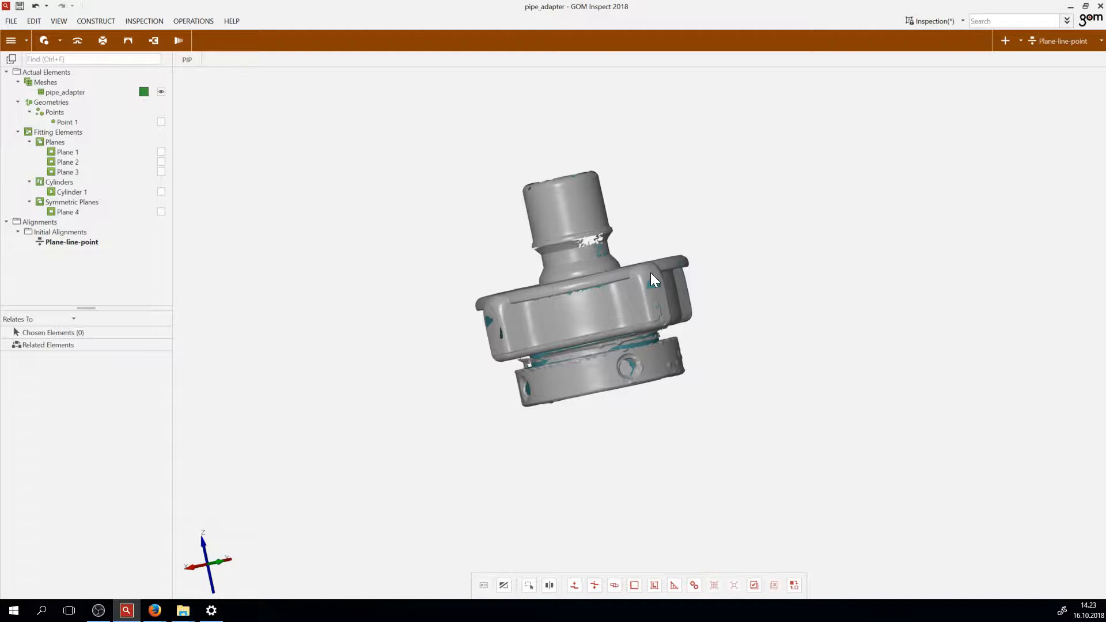
left_click_drag(614, 314, 659, 281)
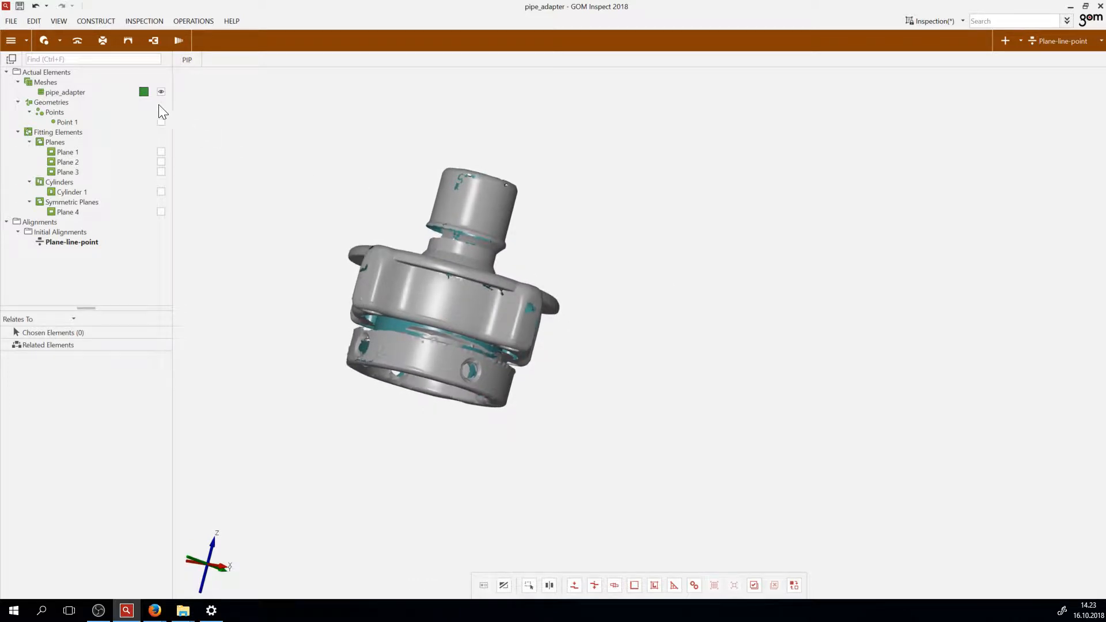
Start closing holes automatically and move its dialog clear of the element list
left_click(59, 40)
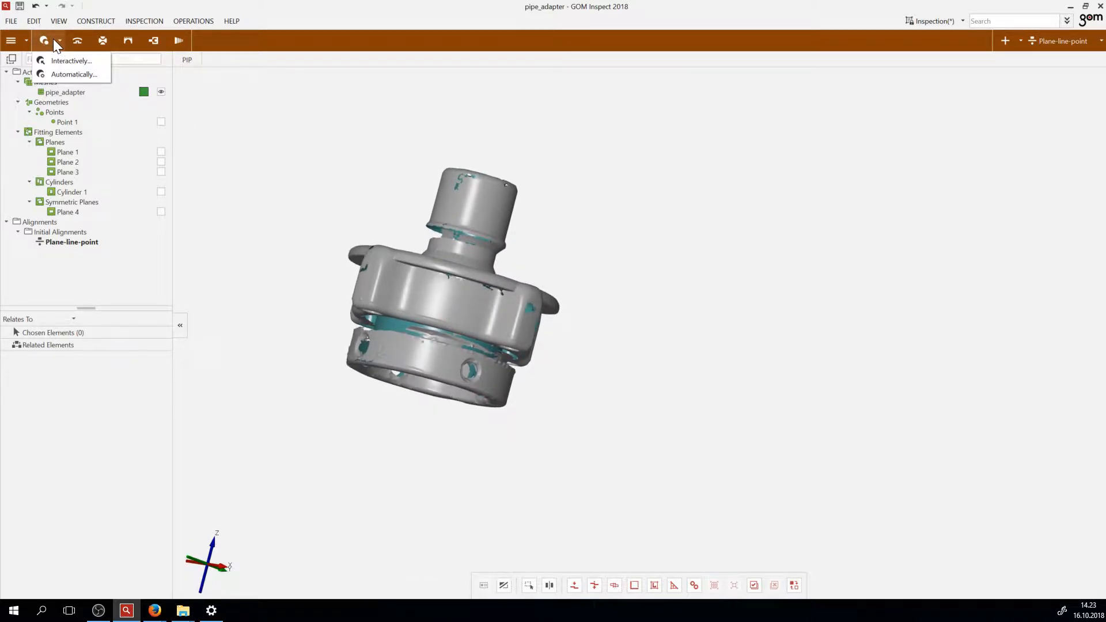
left_click(75, 74)
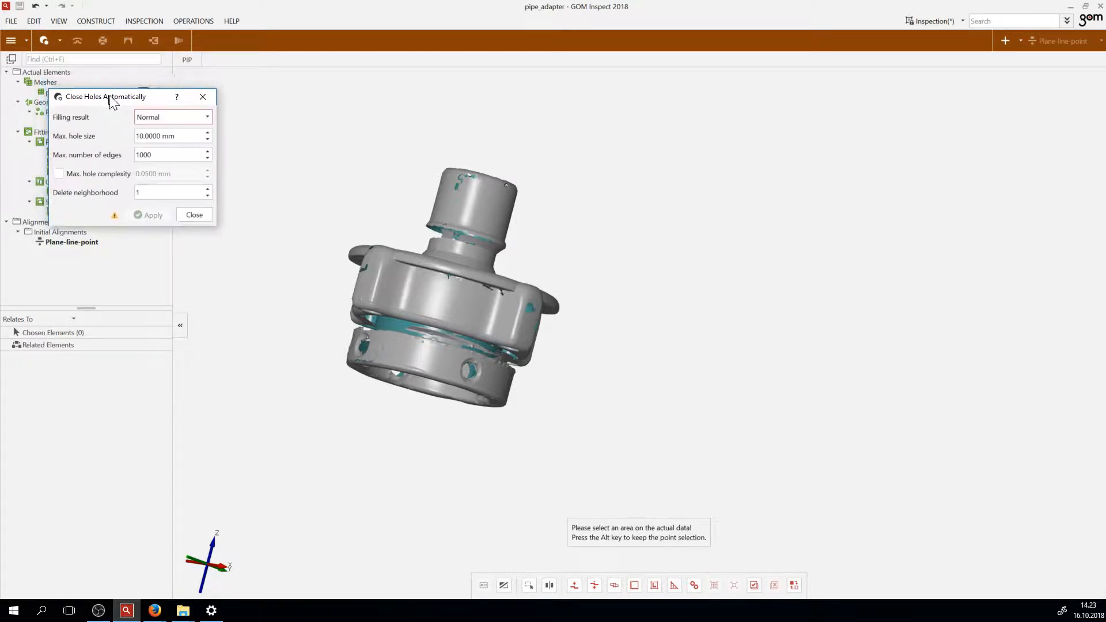
left_click_drag(110, 96, 145, 160)
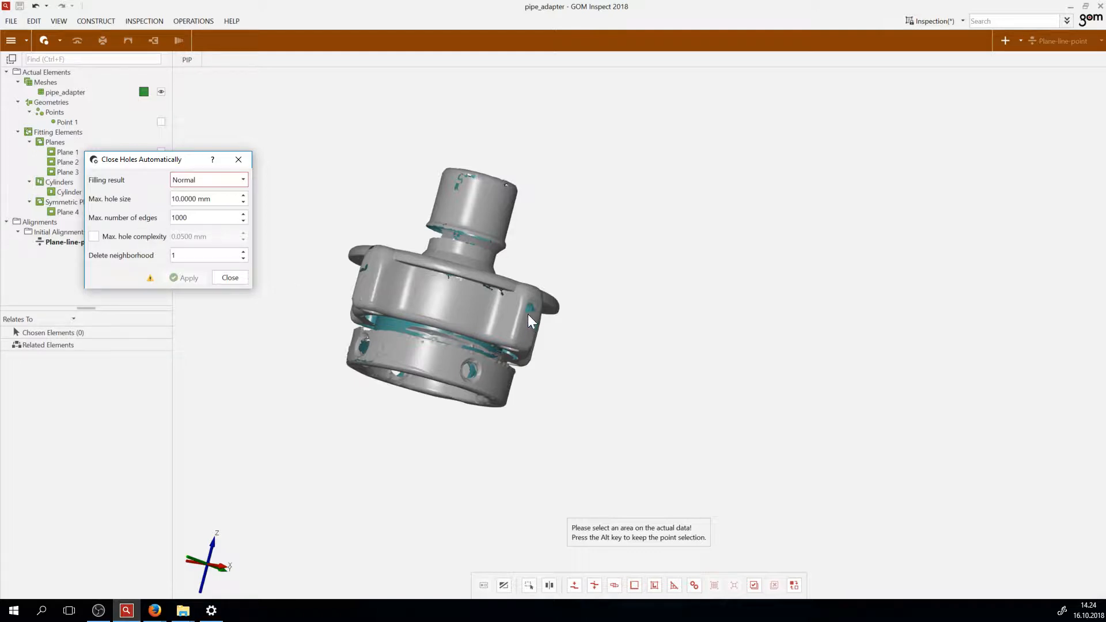
Examine the mesh holes around the grip and collar up close to judge them against the maximum hole size
scroll(488, 287, "up", 2)
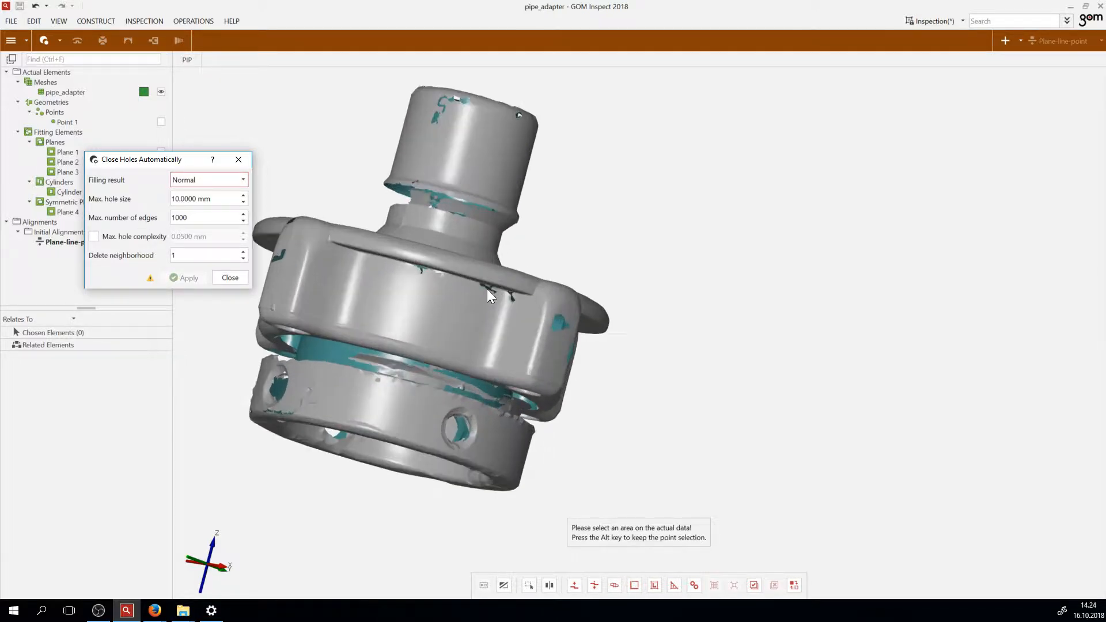
left_click_drag(490, 323, 468, 285)
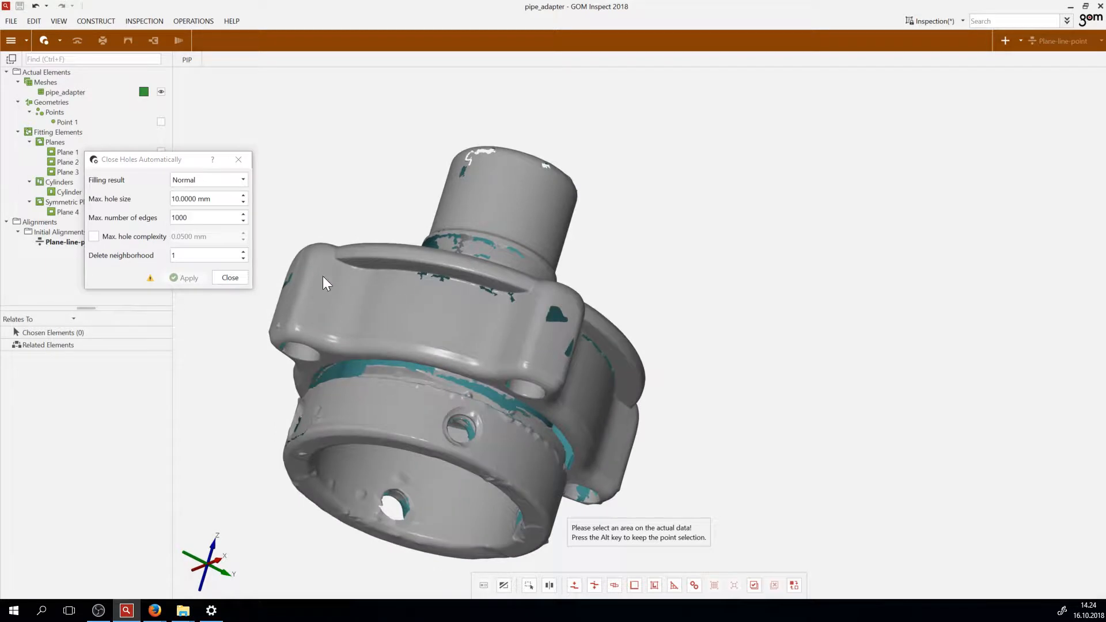
left_click_drag(325, 282, 434, 271)
scroll(436, 278, "up", 3)
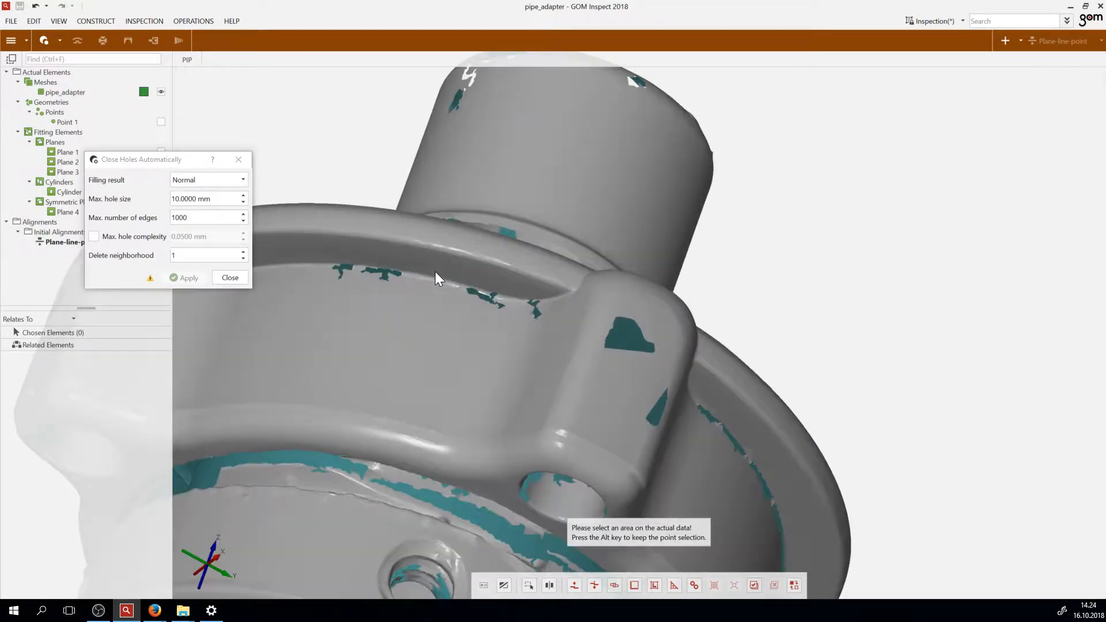
scroll(434, 272, "up", 2)
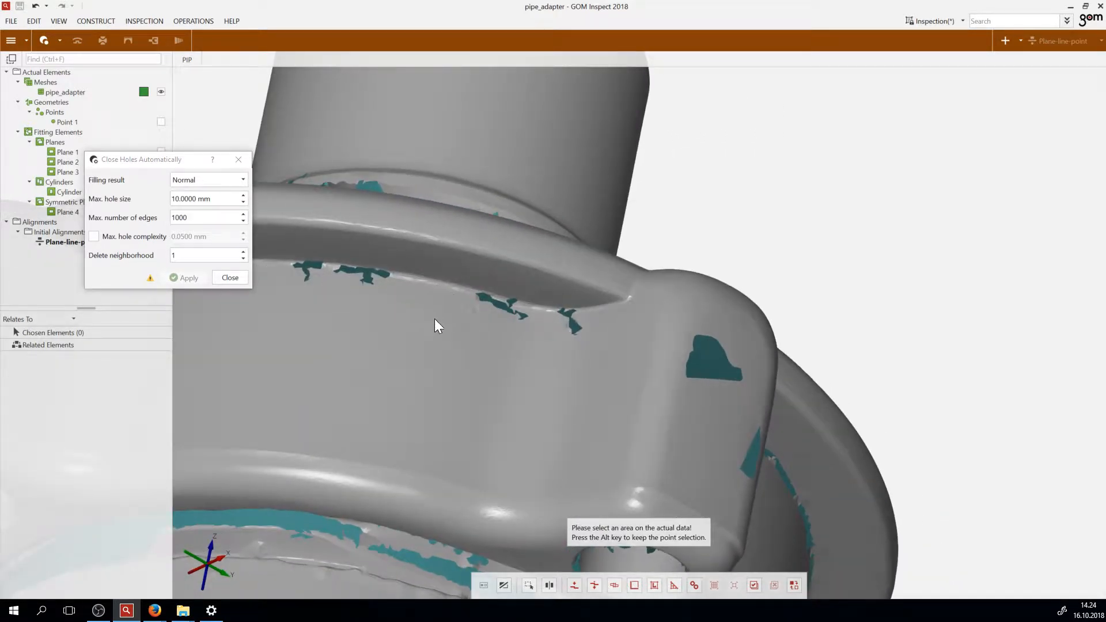
scroll(475, 336, "down", 2)
scroll(291, 265, "up", 2)
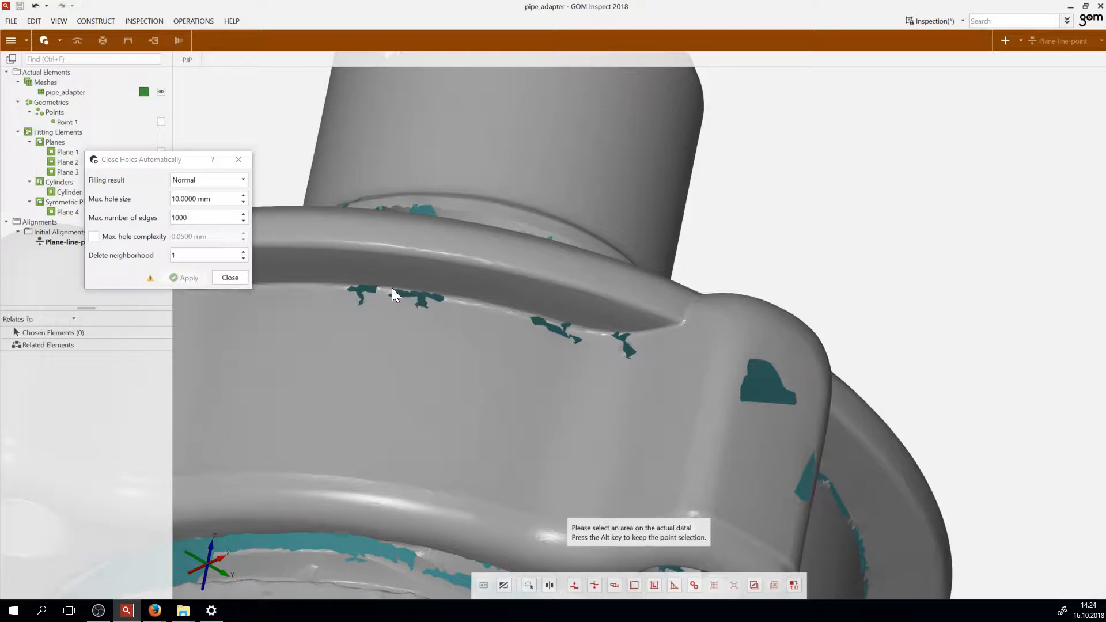
left_click(195, 199)
scroll(374, 282, "down", 5)
scroll(411, 295, "up", 10)
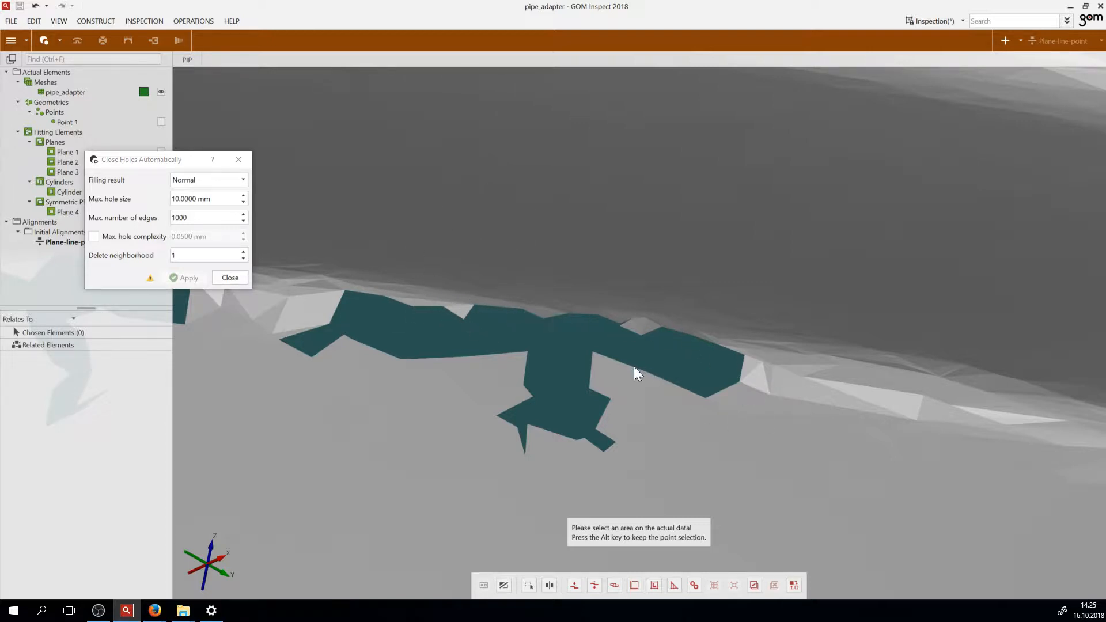
scroll(570, 438, "down", 5)
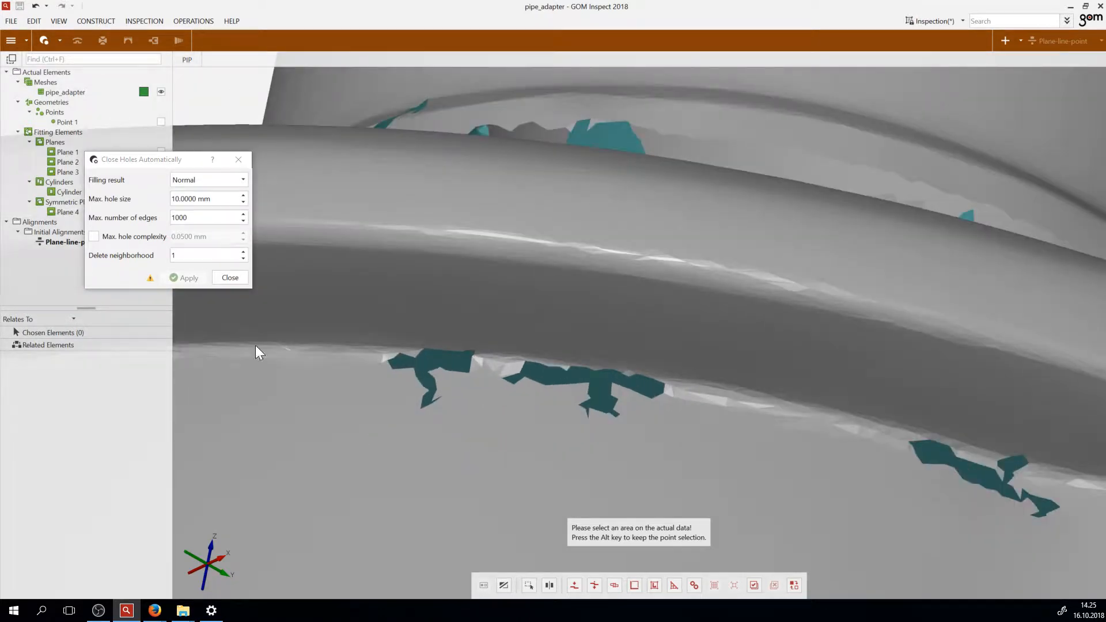
left_click(204, 199)
scroll(530, 326, "down", 5)
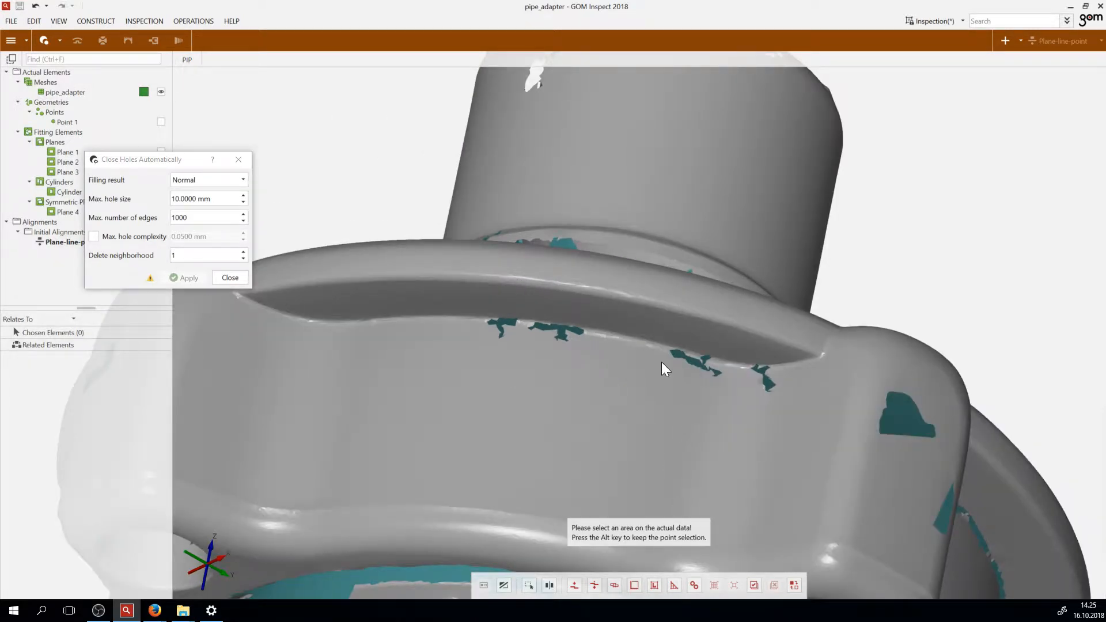
scroll(661, 363, "down", 5)
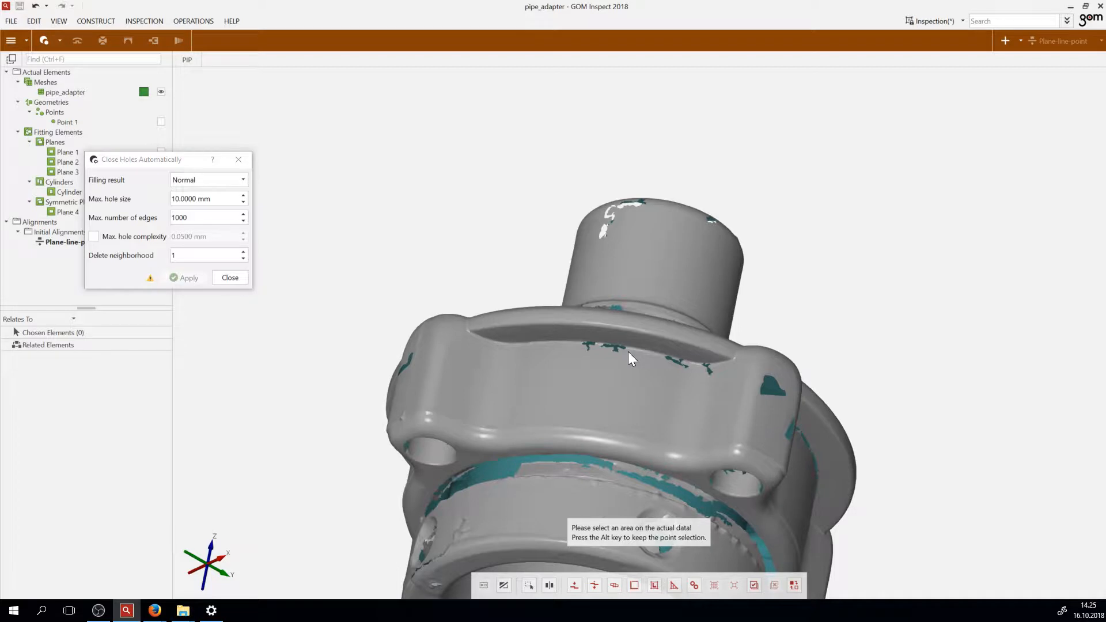
scroll(582, 326, "down", 5)
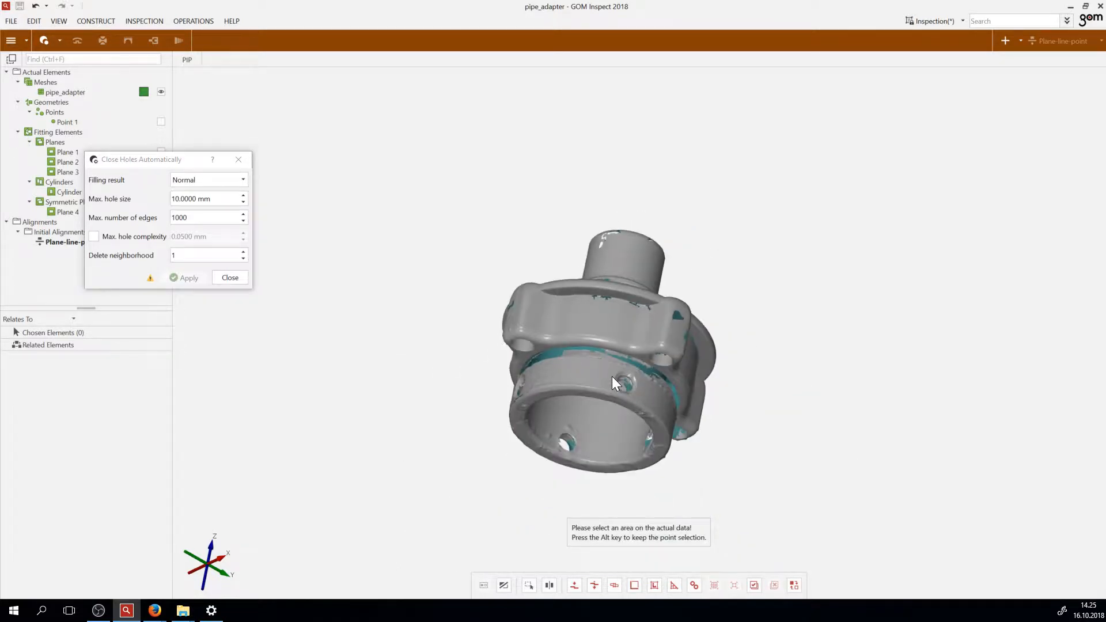
left_click_drag(611, 379, 569, 407)
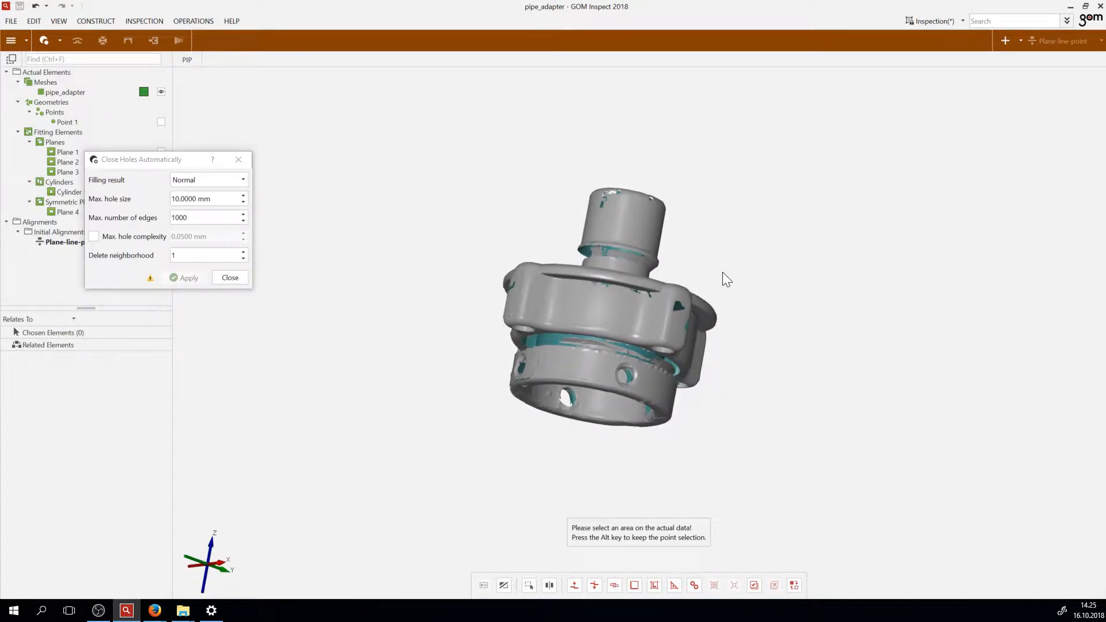
Select the entire mesh and close its holes with Normal filling, 10 mm maximum hole size, 1000 maximum edges and delete neighborhood 1
left_click(754, 586)
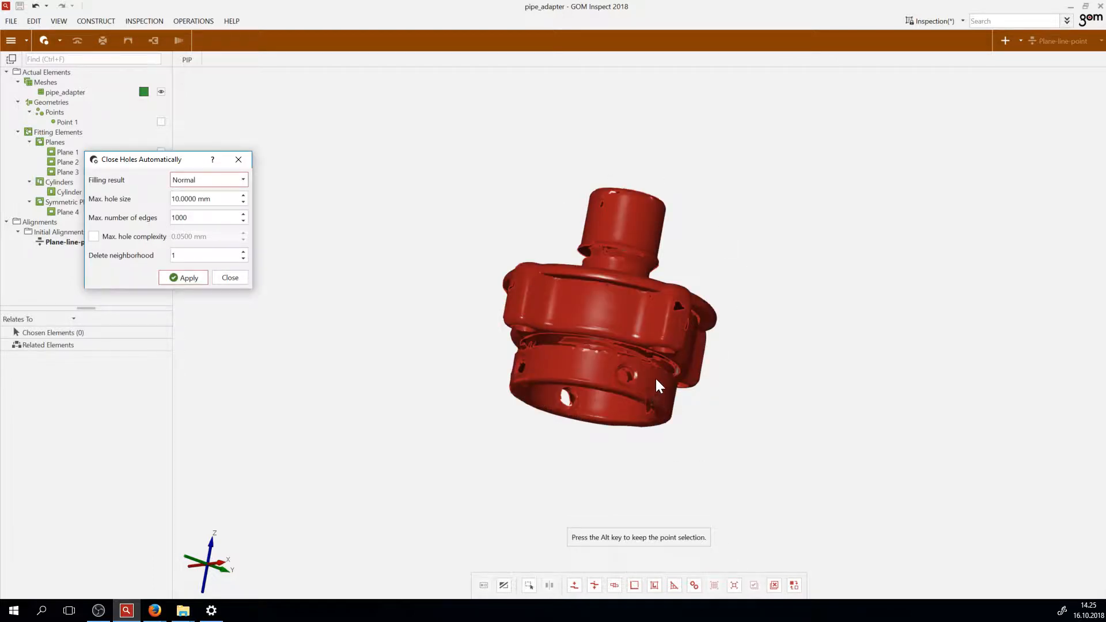
scroll(617, 301, "down", 2)
scroll(617, 301, "up", 5)
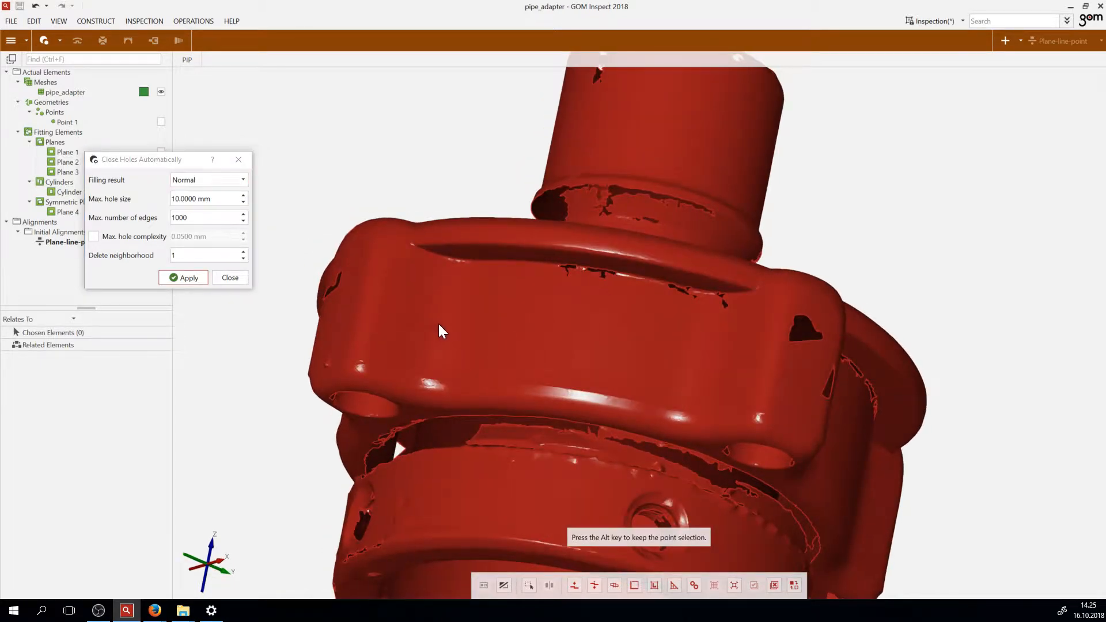
left_click(180, 279)
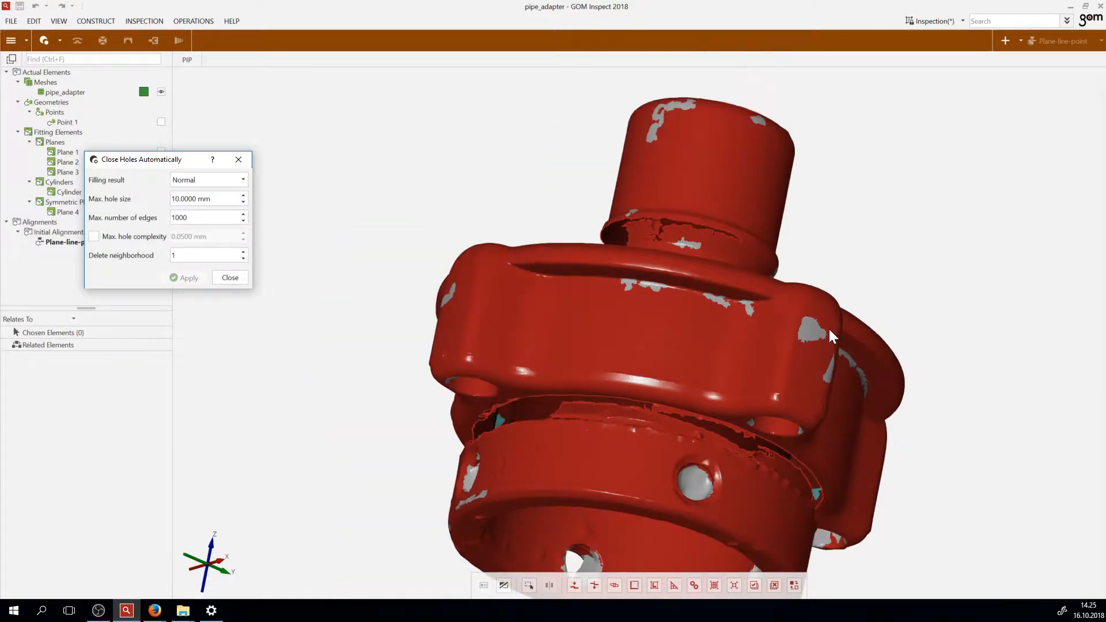
Inspect the filled areas on the grip, pipe end and collar, and close the automatic hole-closing dialog
scroll(686, 265, "up", 6)
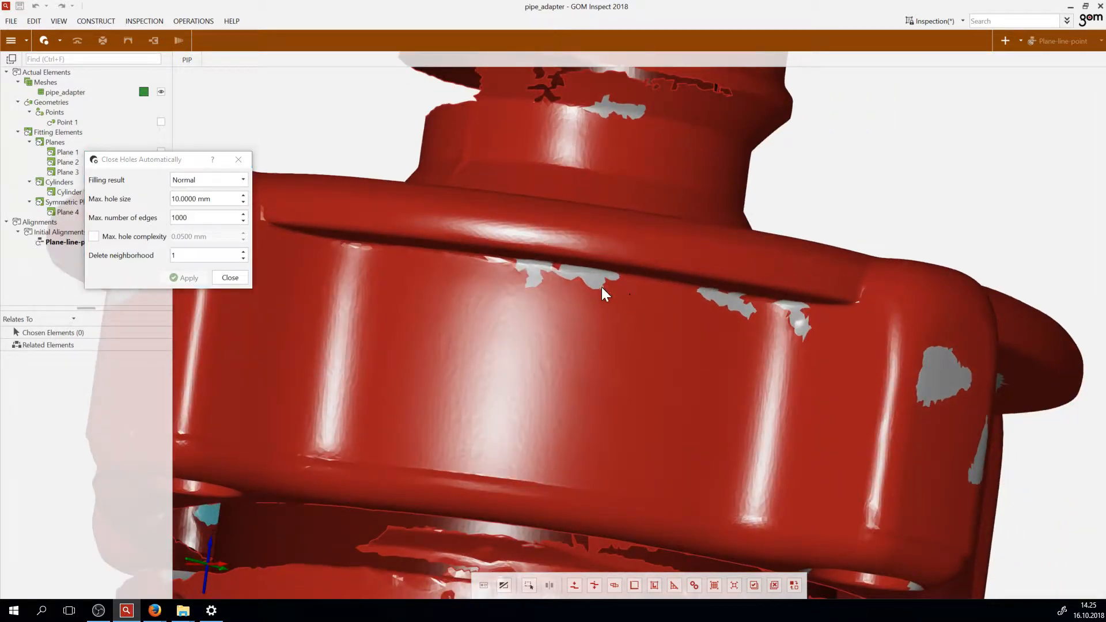
scroll(663, 352, "down", 6)
scroll(613, 105, "up", 4)
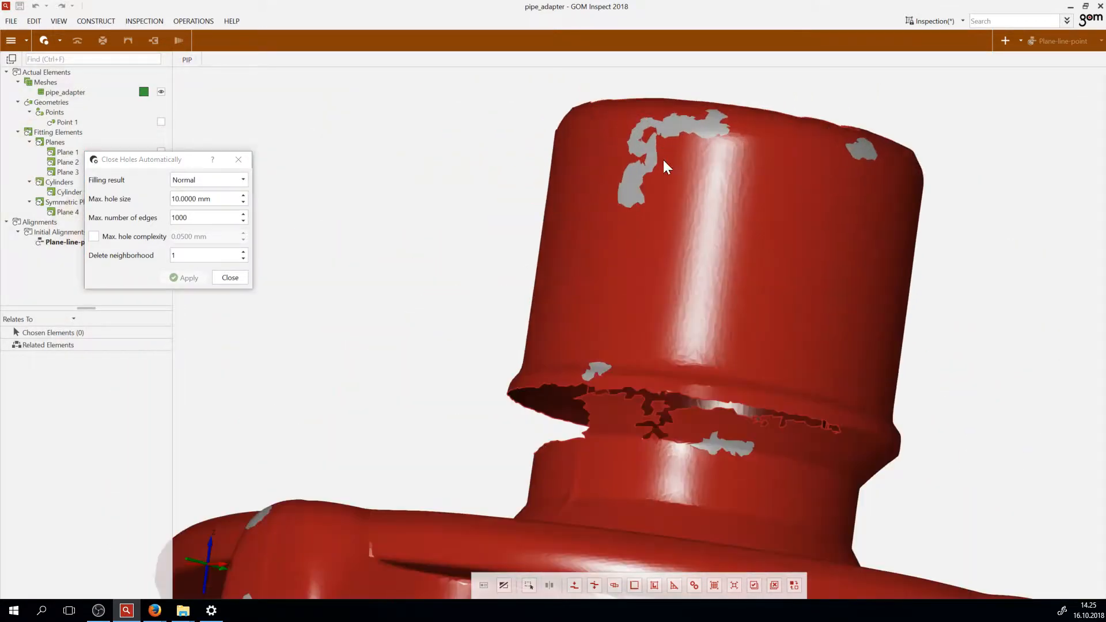
left_click_drag(664, 160, 646, 183)
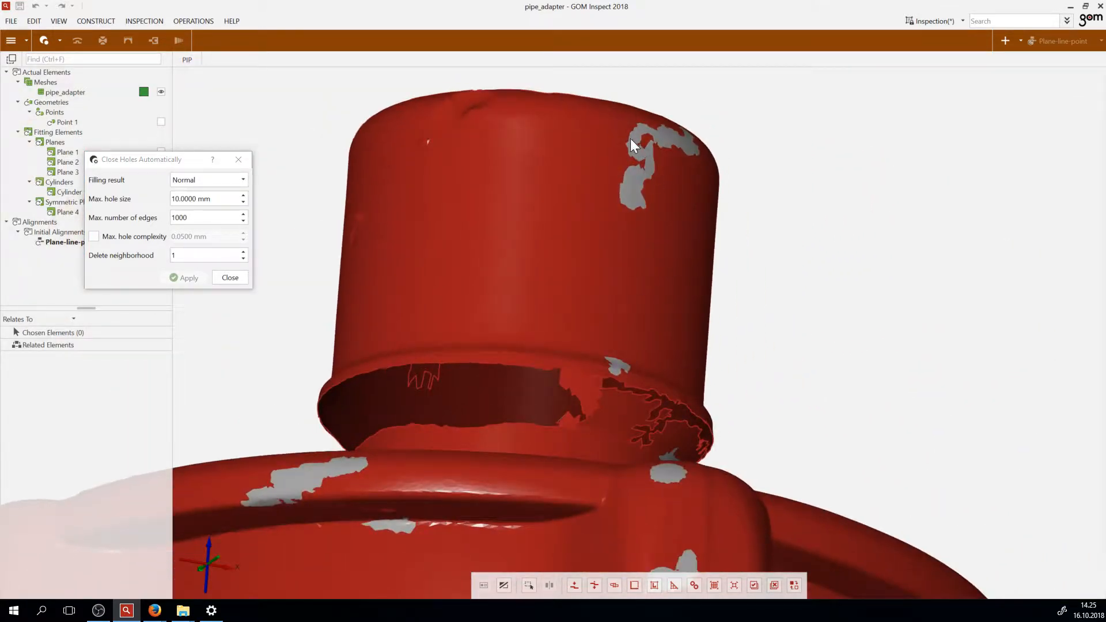
left_click_drag(649, 299, 612, 284)
scroll(612, 283, "down", 6)
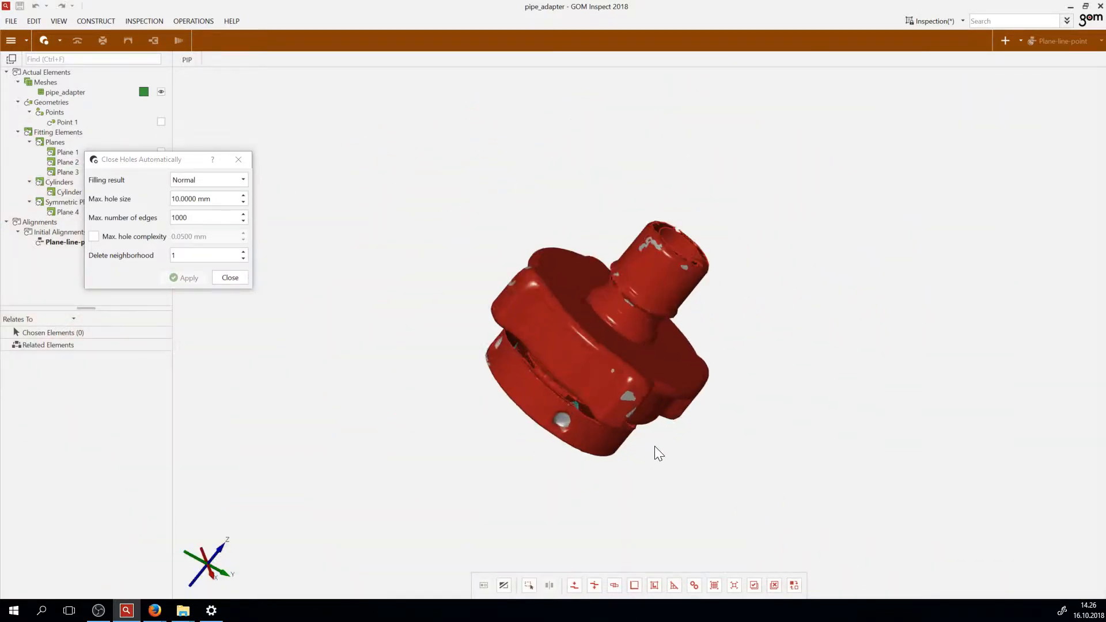
scroll(657, 452, "up", 3)
left_click_drag(593, 385, 637, 336)
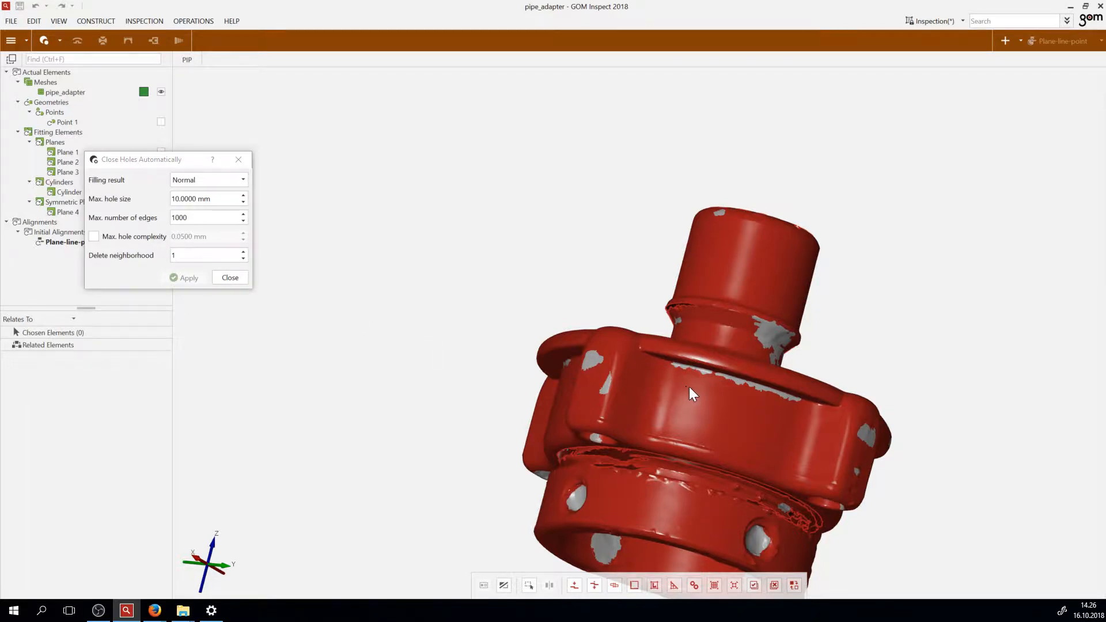
left_click_drag(691, 391, 853, 352)
scroll(616, 349, "down", 3)
scroll(720, 331, "up", 5)
scroll(685, 357, "up", 3)
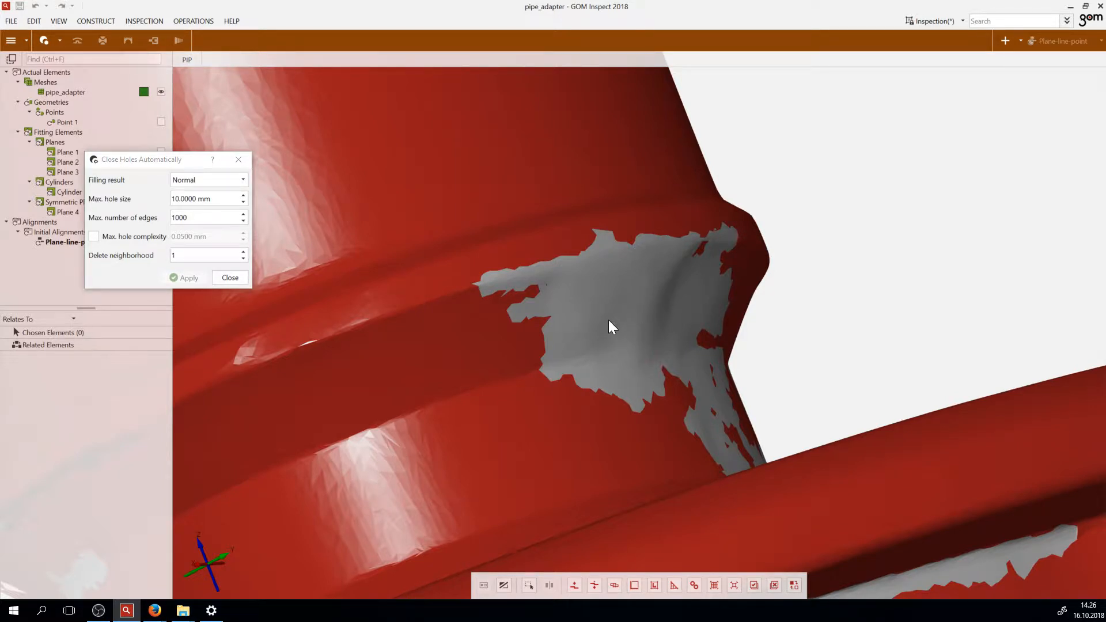
left_click(230, 277)
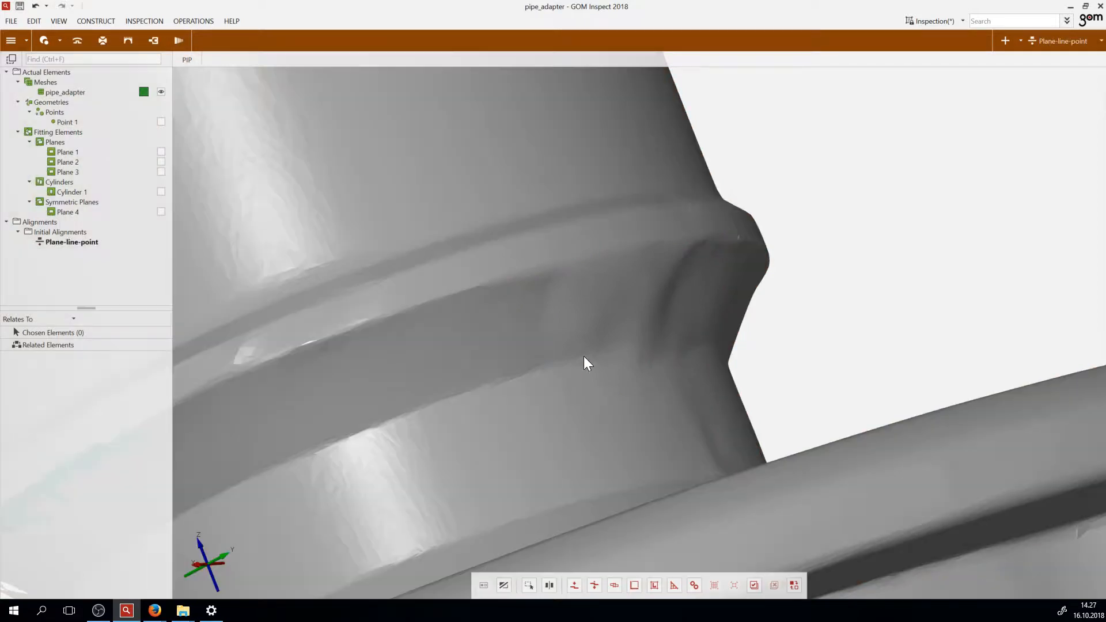
Locate the remaining large gap below the pipe collar and start closing holes interactively
left_click_drag(785, 346, 630, 329)
scroll(616, 276, "down", 5)
left_click_drag(607, 233, 665, 258)
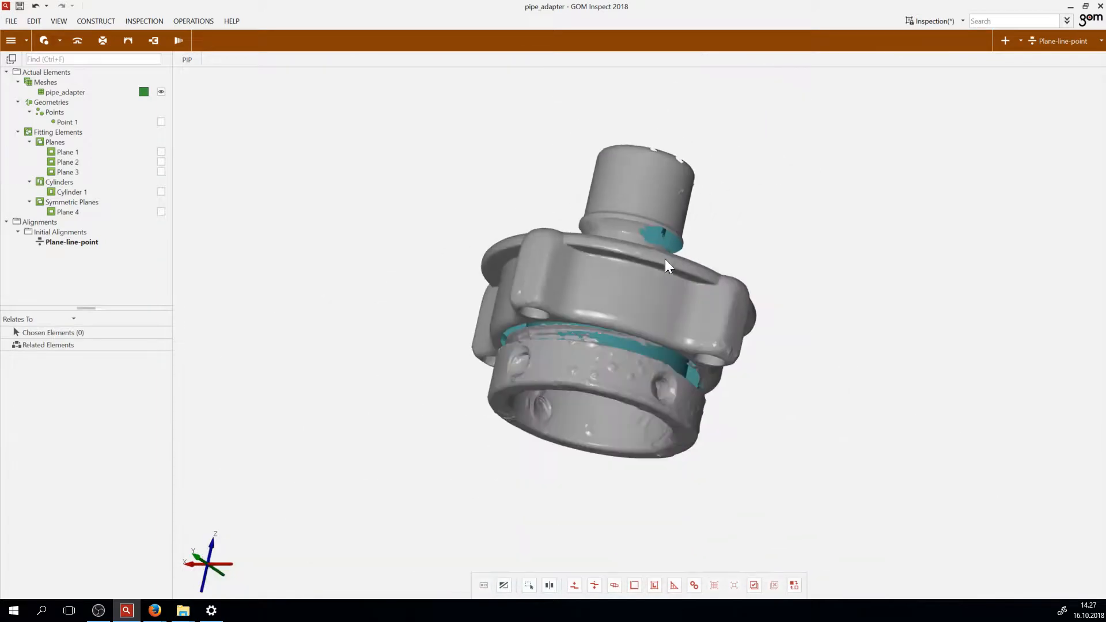
scroll(668, 254, "up", 5)
scroll(553, 225, "down", 5)
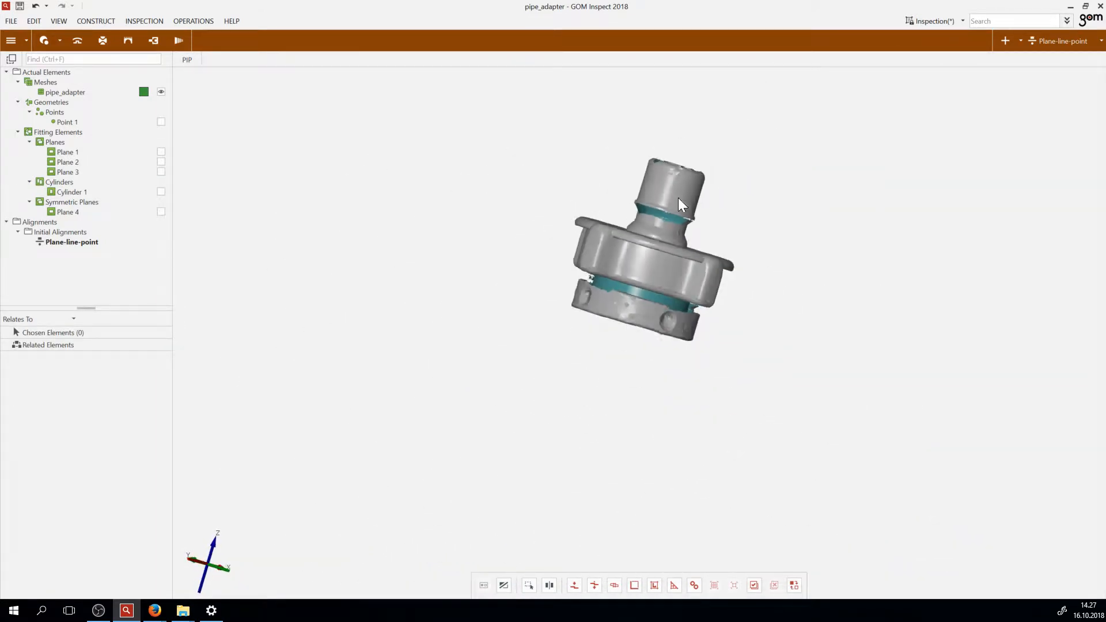
scroll(673, 207, "up", 6)
left_click_drag(610, 209, 457, 147)
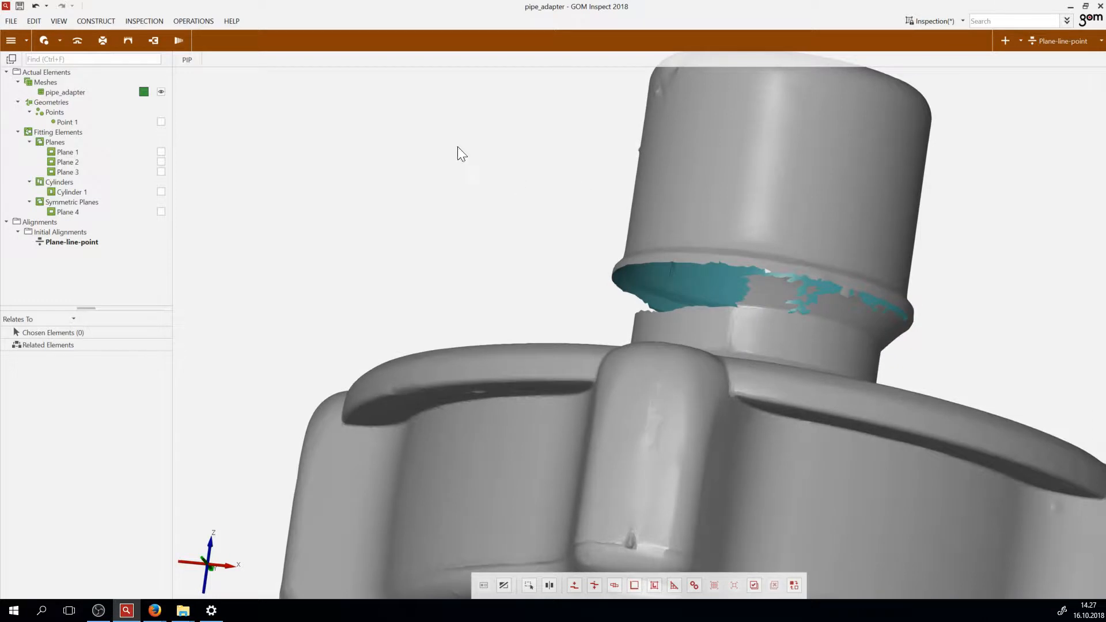
left_click(60, 40)
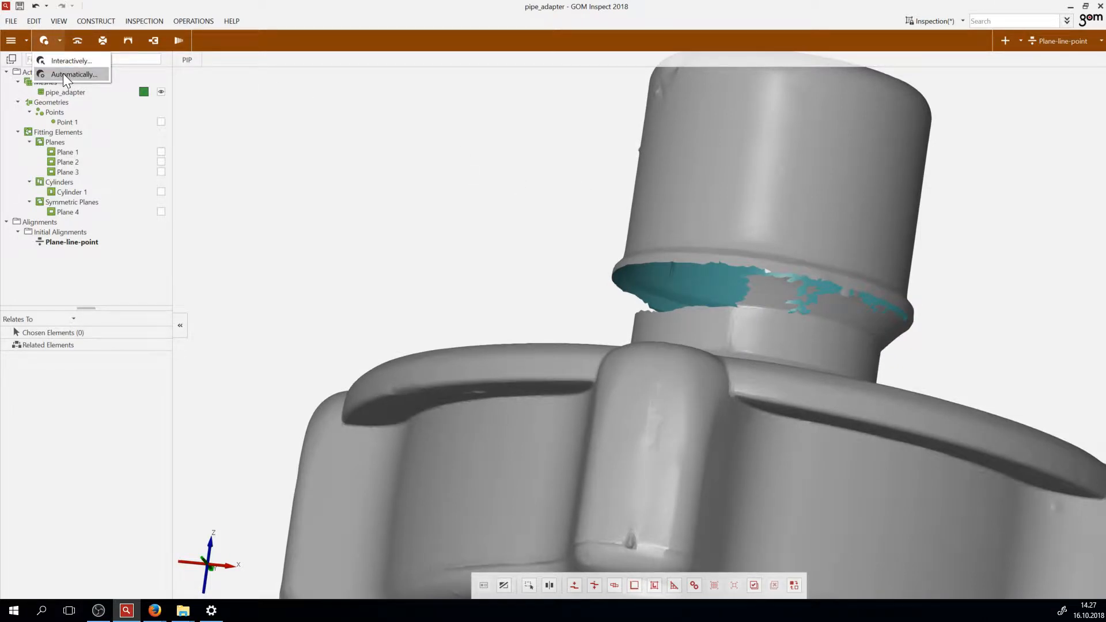
left_click(63, 58)
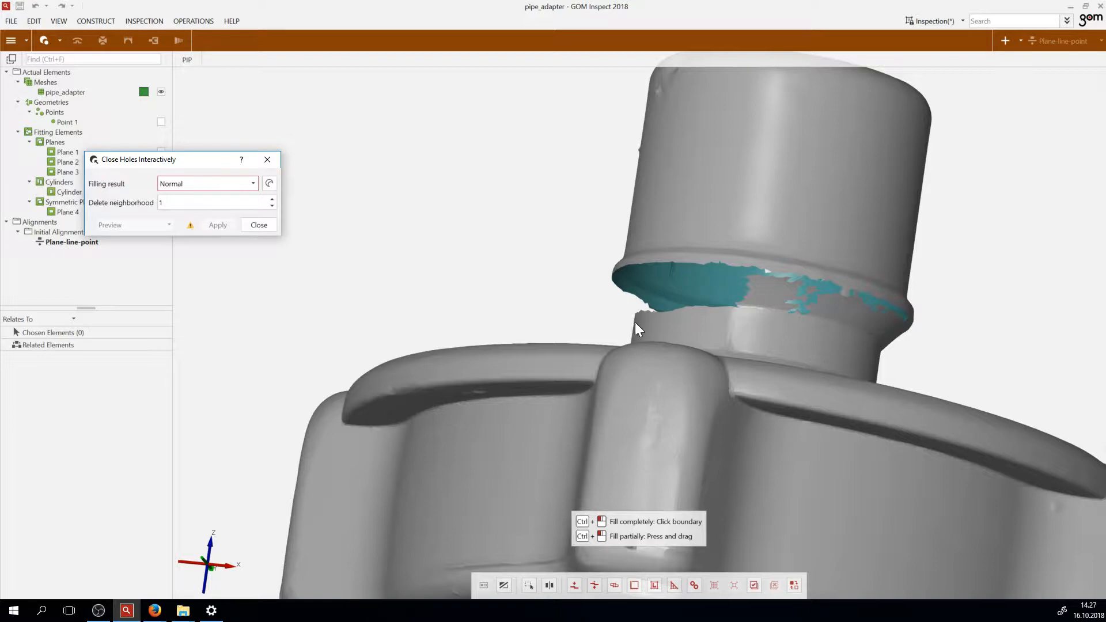
Set the filling result to Normal for interactively closing the gap below the pipe collar
scroll(704, 275, "down", 5)
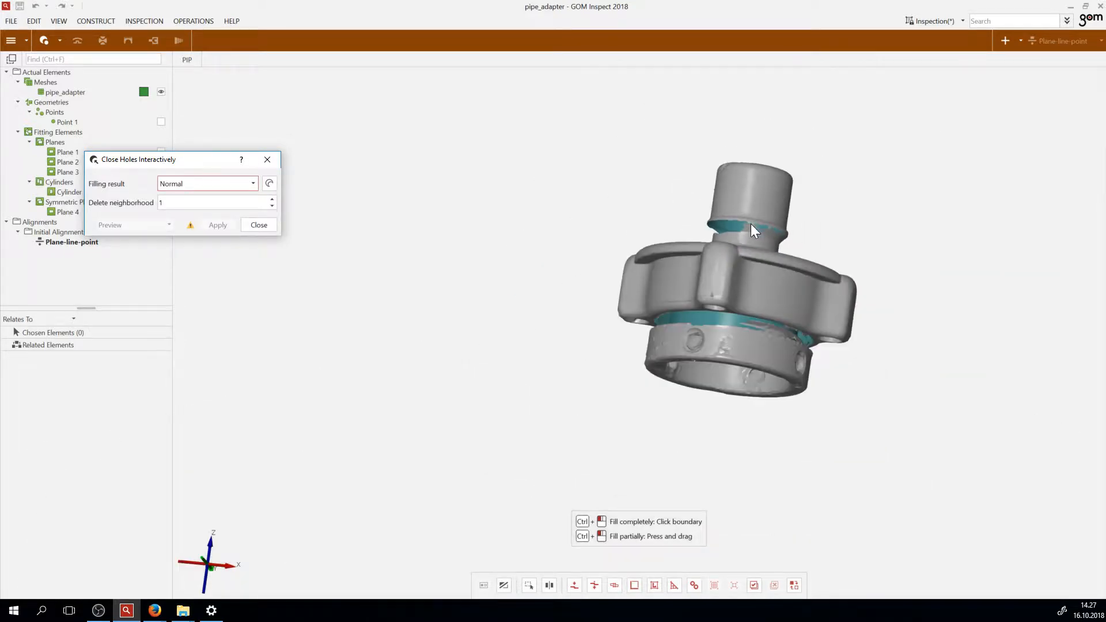
scroll(751, 228, "up", 3)
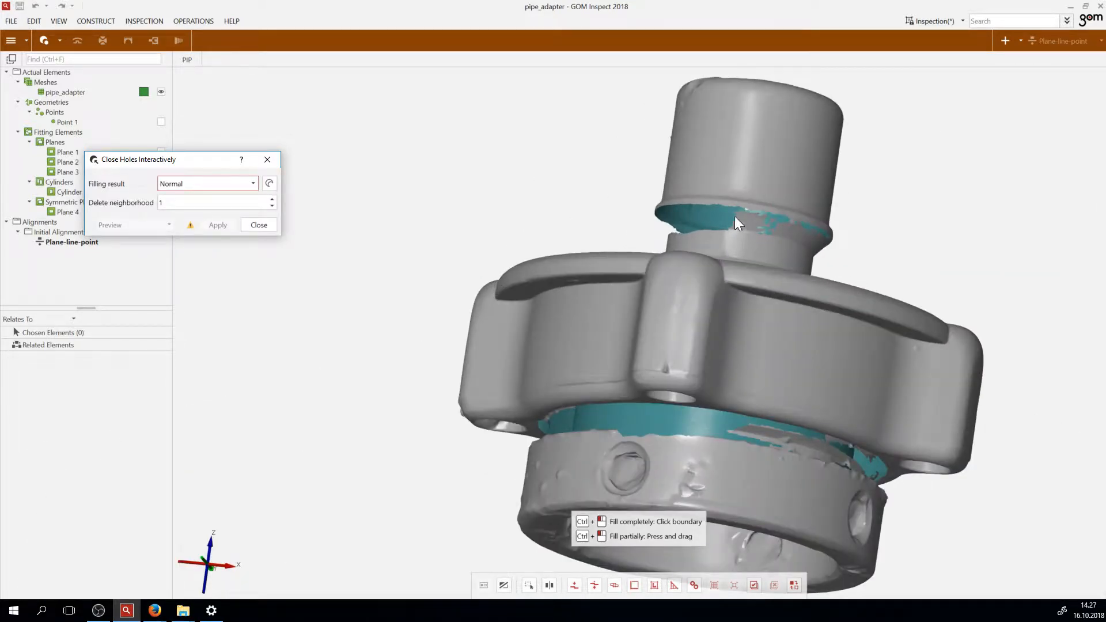
scroll(734, 216, "up", 5)
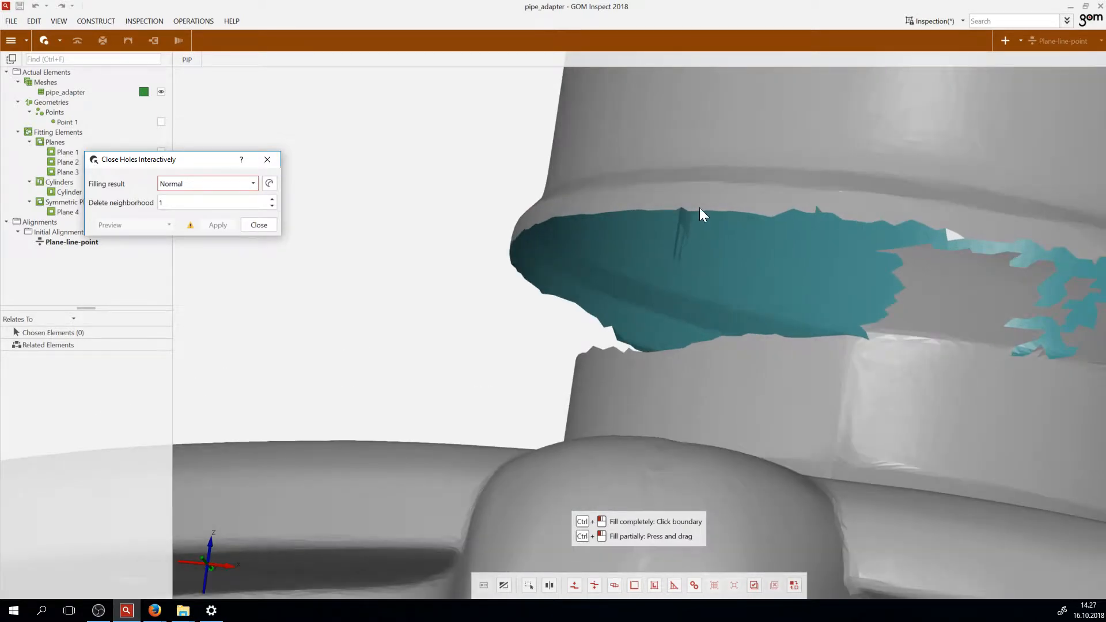
left_click(192, 183)
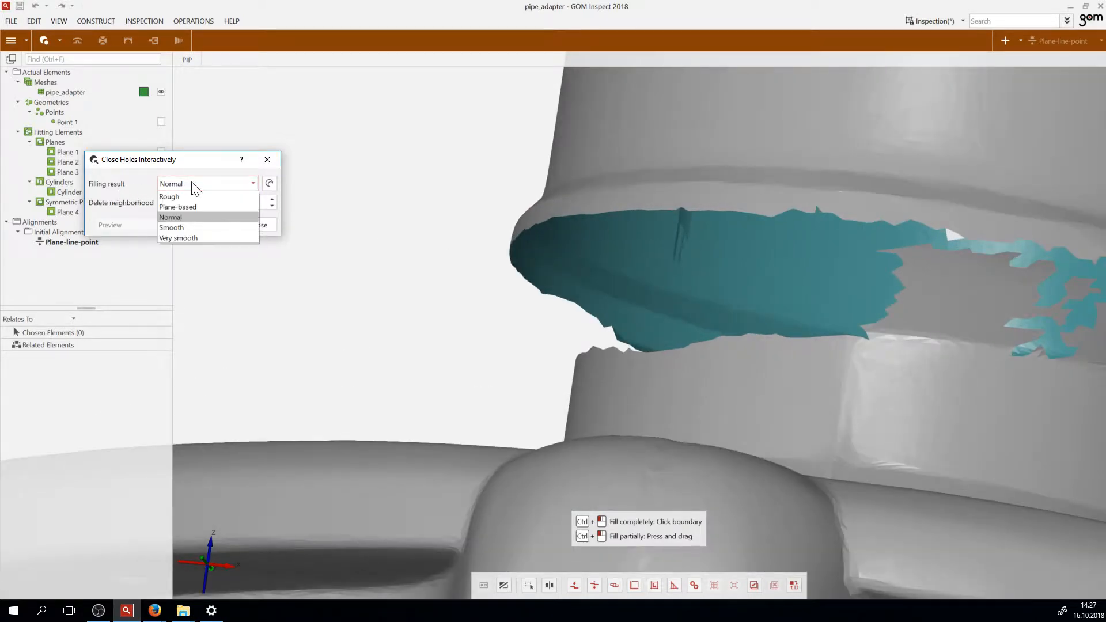
left_click(205, 217)
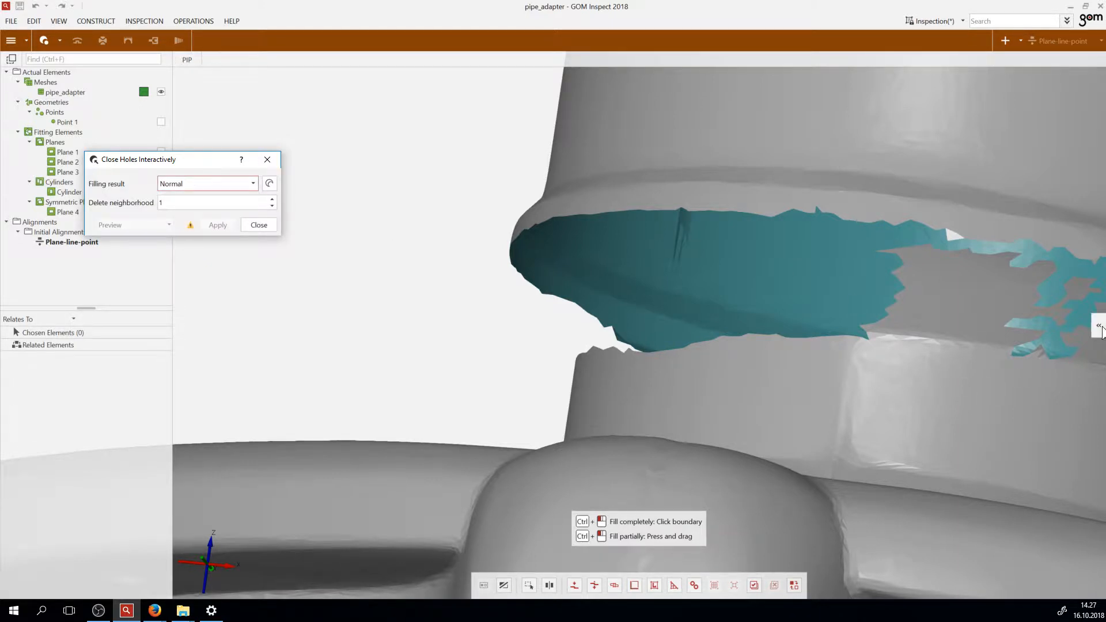
Select the pipe_adapter mesh and turn on its mesh structure display
mouse_move(1098, 327)
left_click(1098, 327)
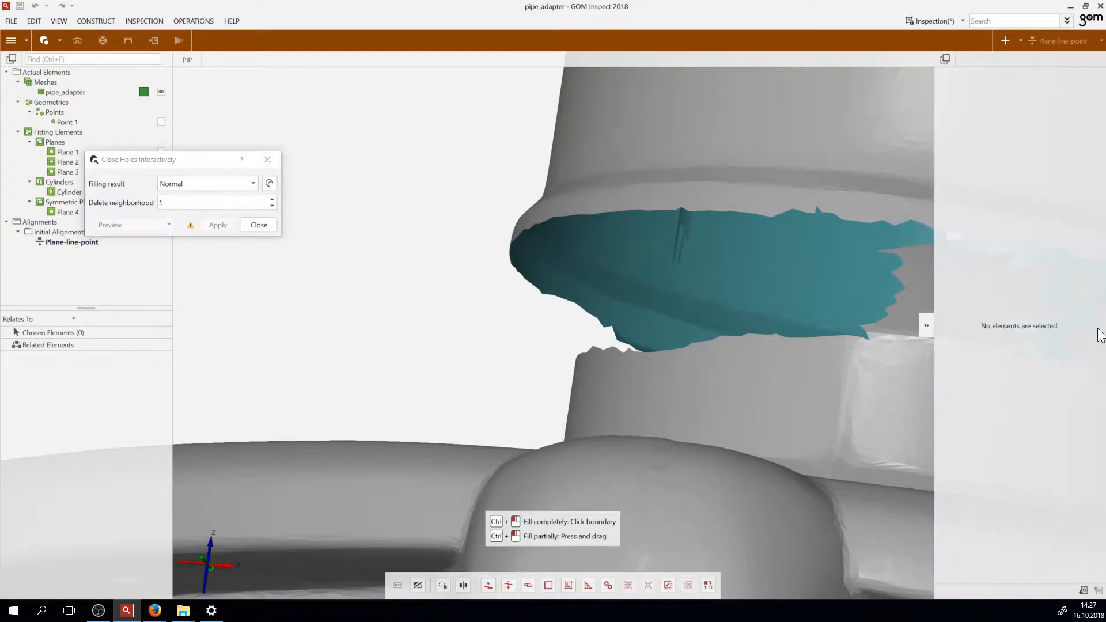
left_click(926, 326)
left_click(1099, 326)
left_click(760, 371)
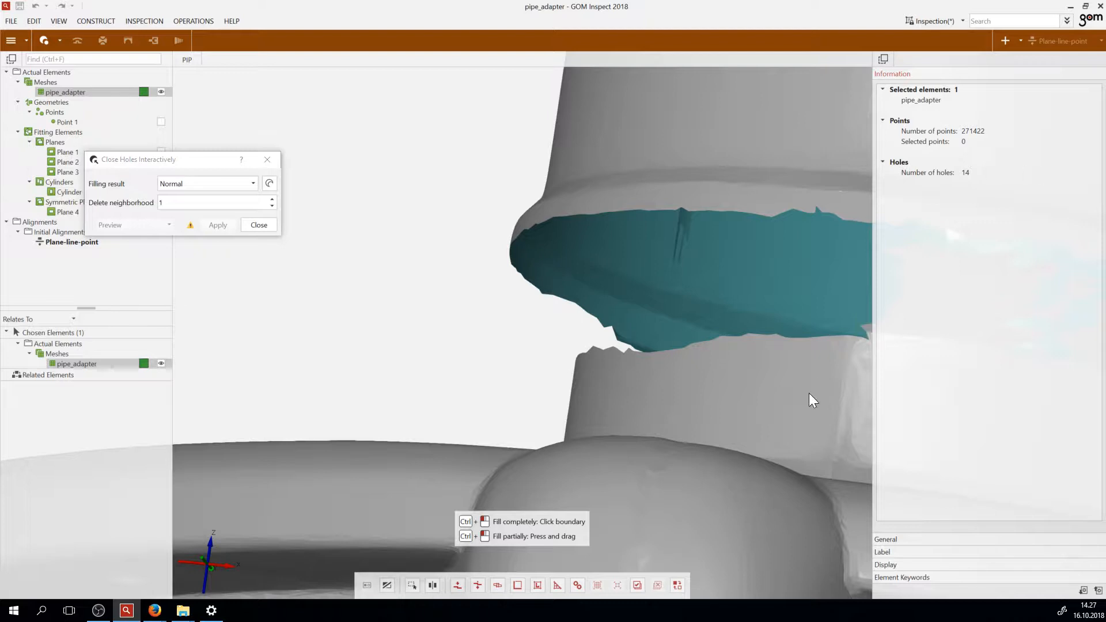
left_click(905, 565)
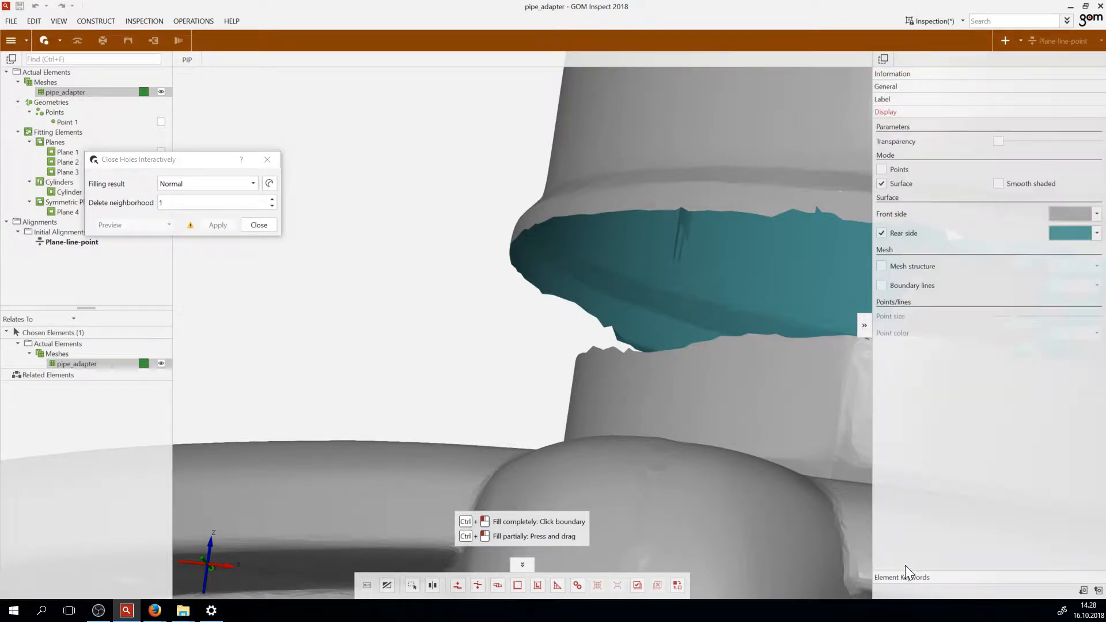
left_click(882, 265)
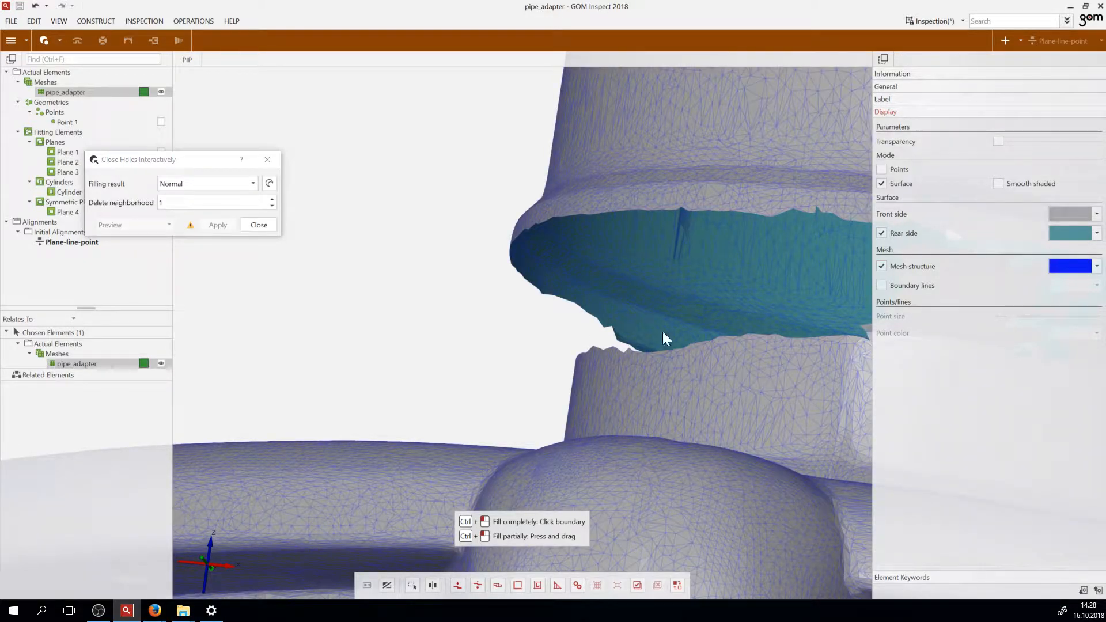
left_click(865, 324)
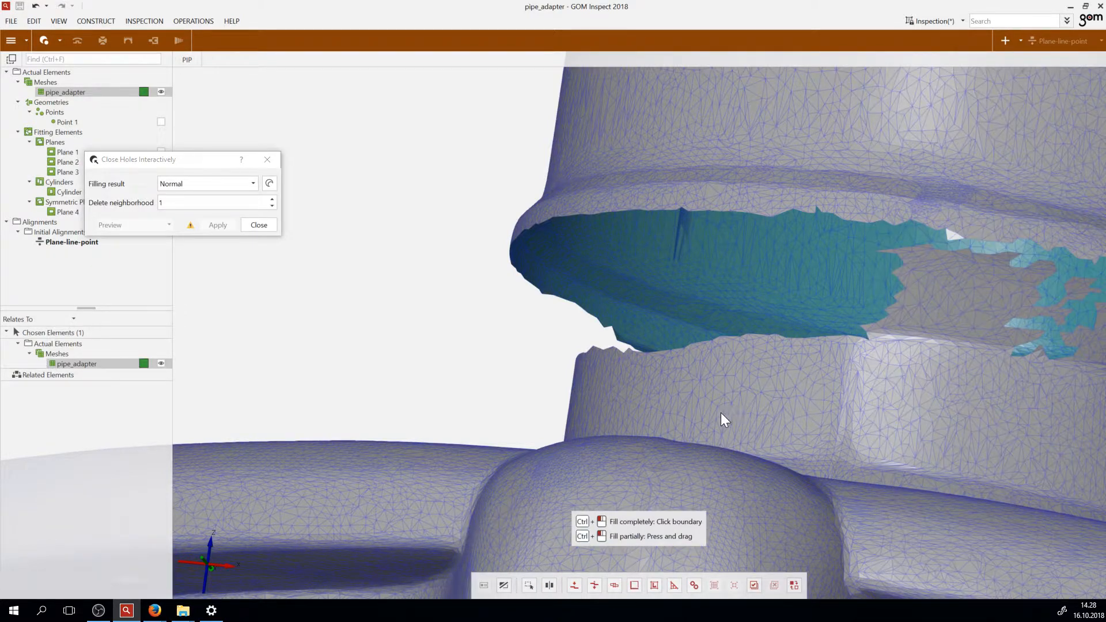
Preview a complete Normal filling of the large hole below the pipe collar and check its shape from several sides
scroll(787, 384, "down", 2)
scroll(857, 380, "up", 4)
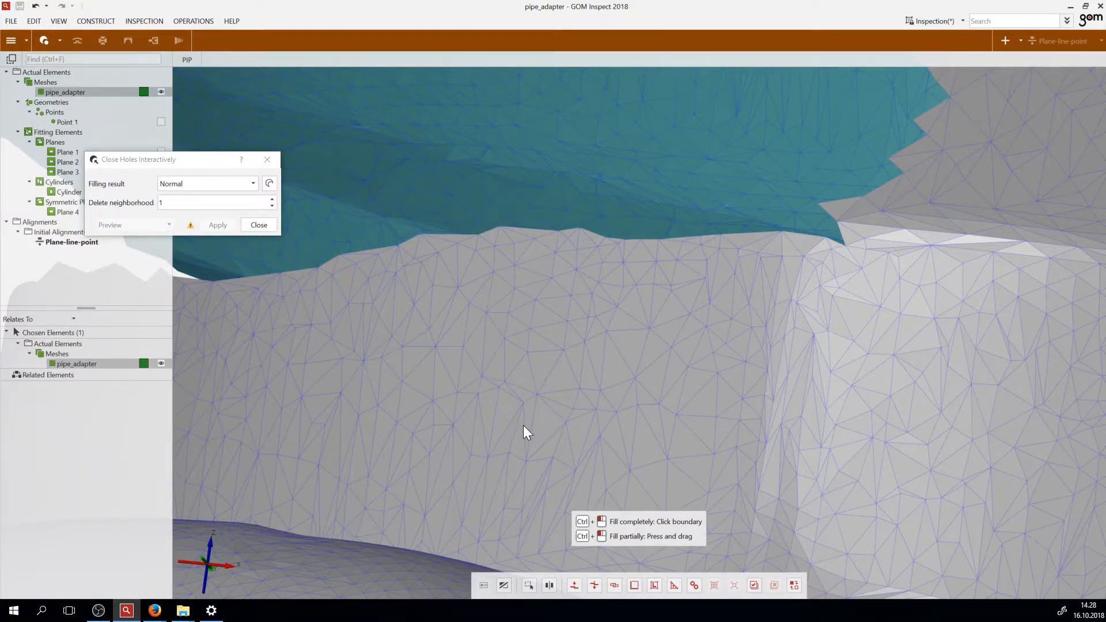
left_click_drag(523, 427, 758, 395)
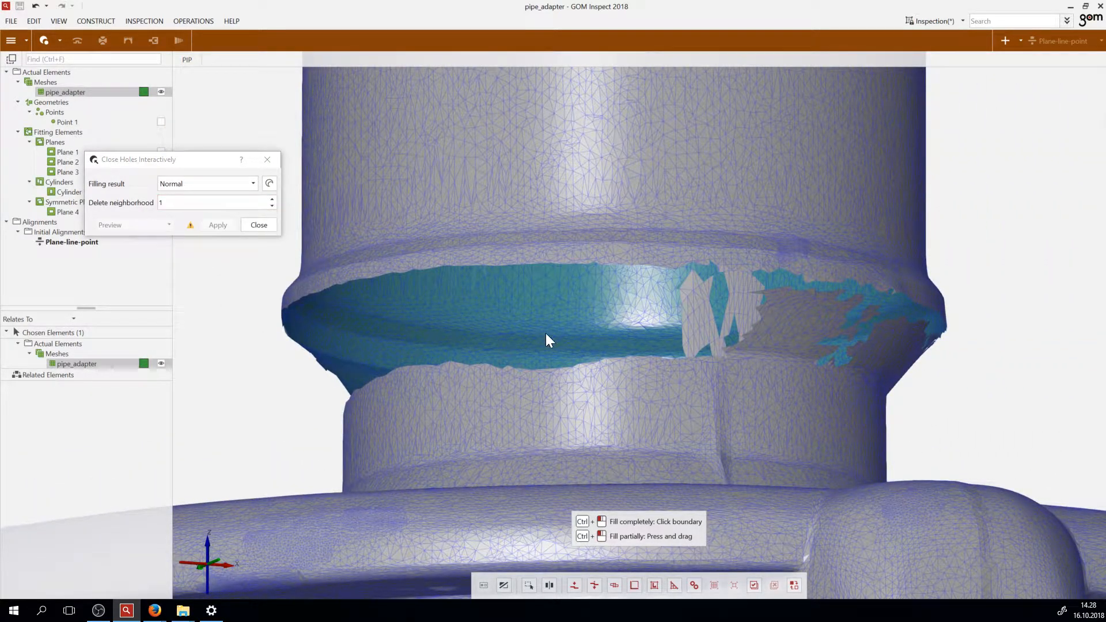
scroll(542, 347, "up", 5)
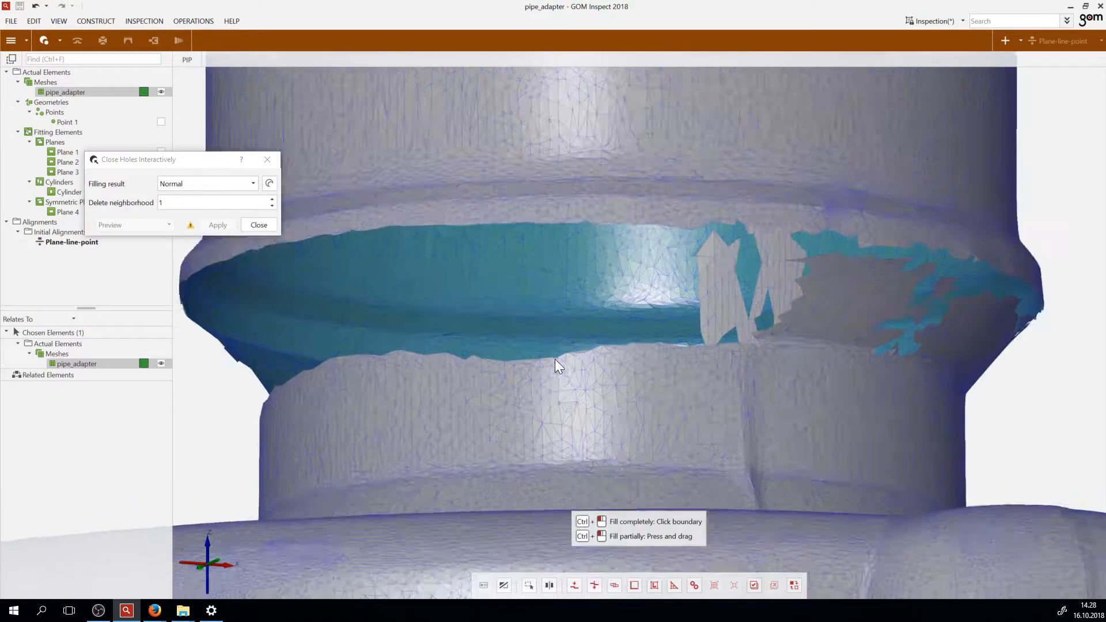
scroll(553, 317, "up", 2)
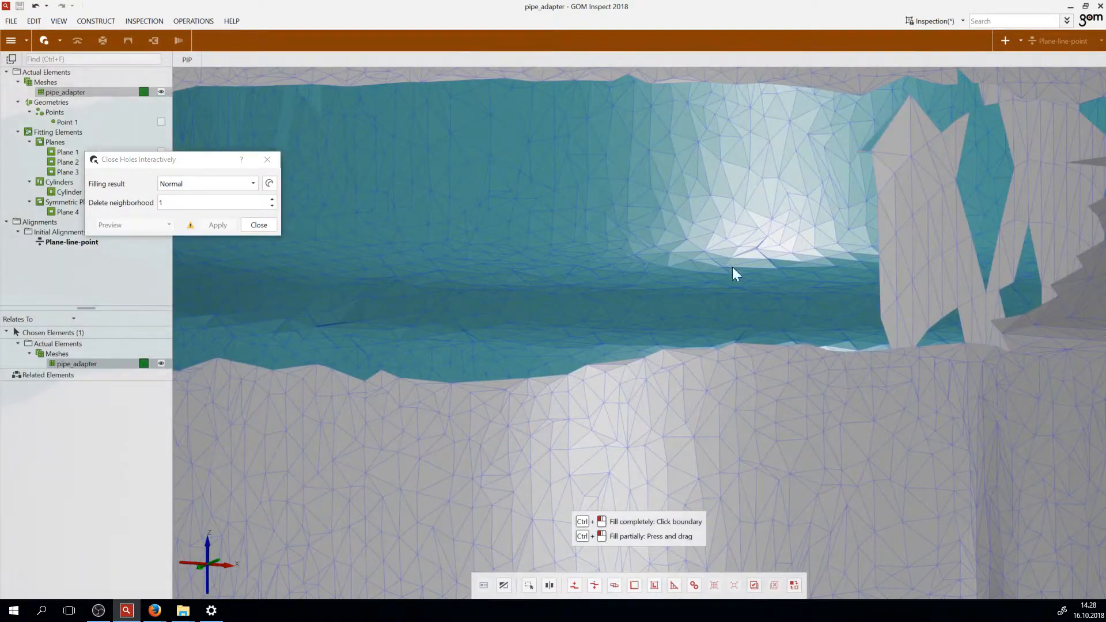
scroll(720, 294, "down", 5)
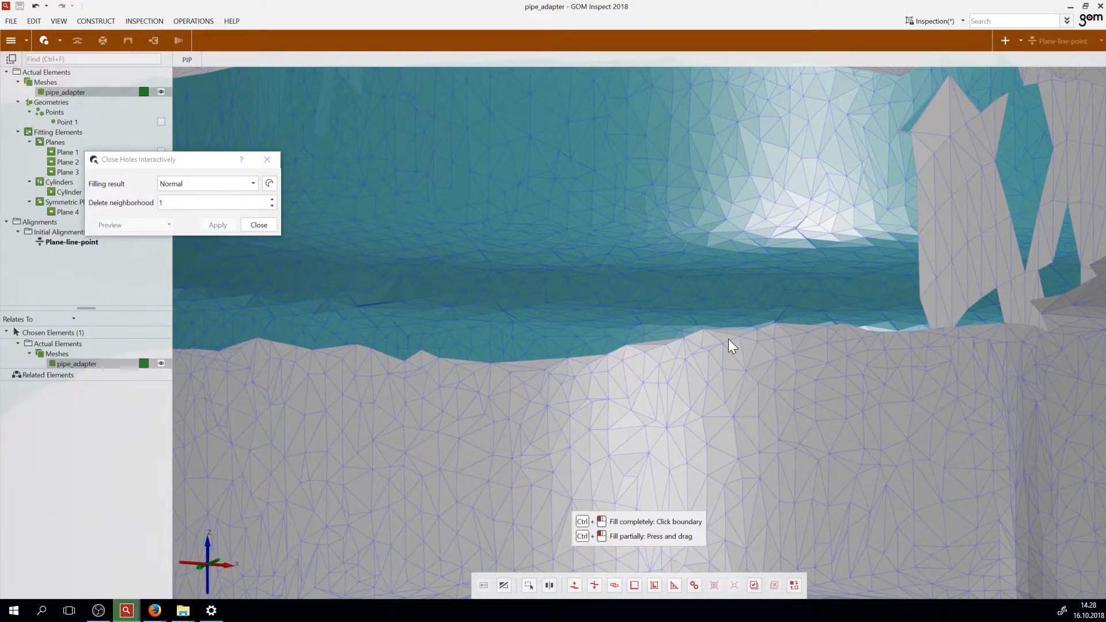
left_click(728, 339, "ctrl")
scroll(715, 348, "down", 6)
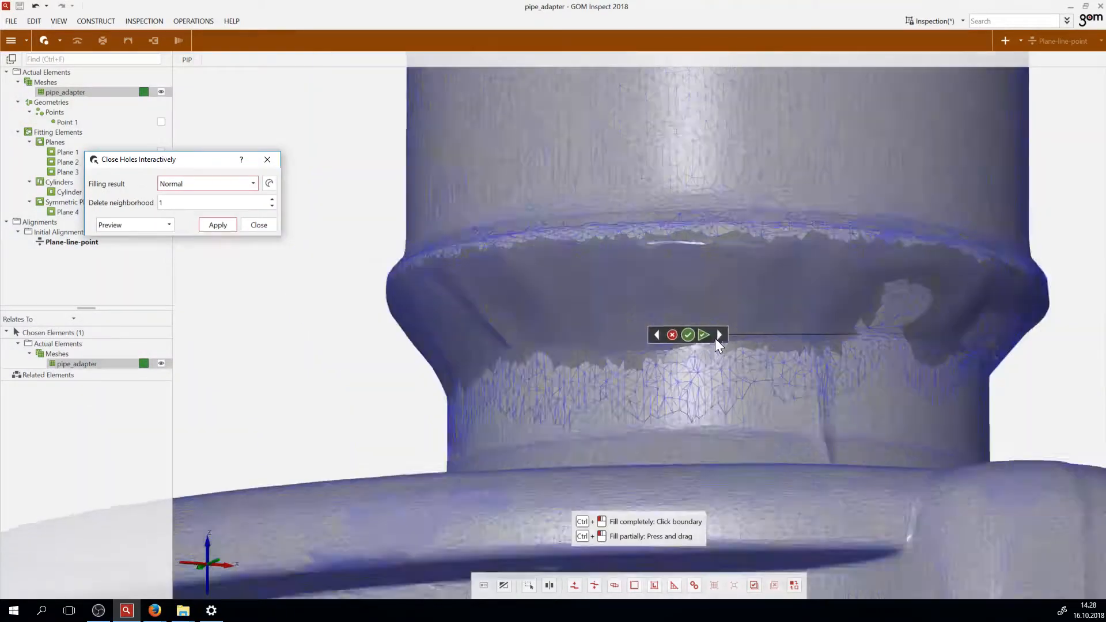
left_click_drag(796, 299, 747, 306)
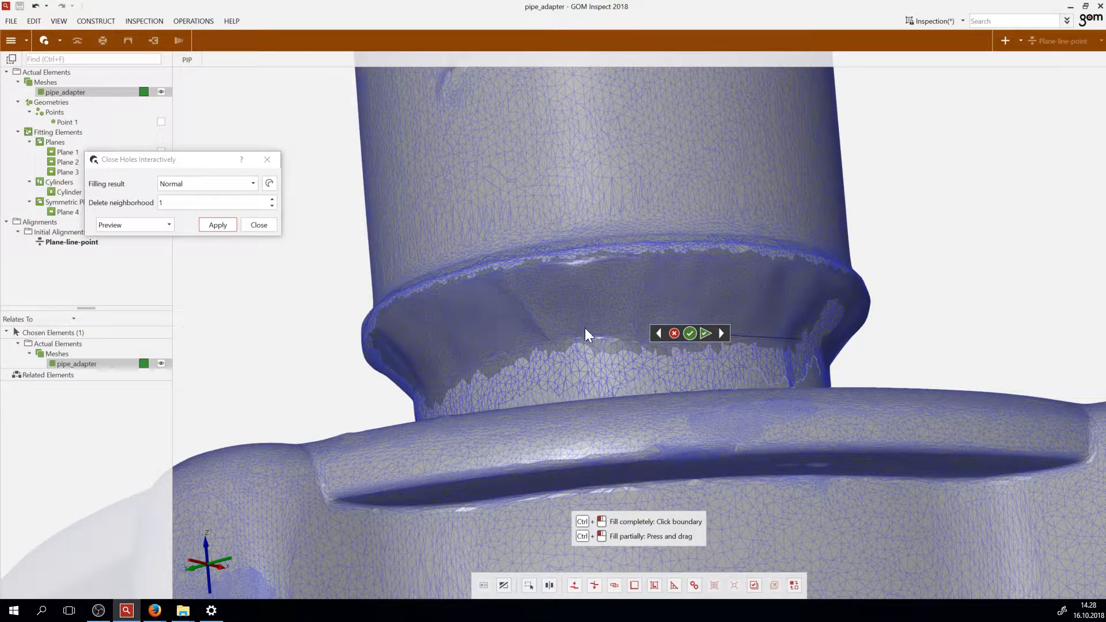
scroll(776, 278, "down", 3)
scroll(780, 277, "up", 4)
left_click_drag(781, 277, 704, 279)
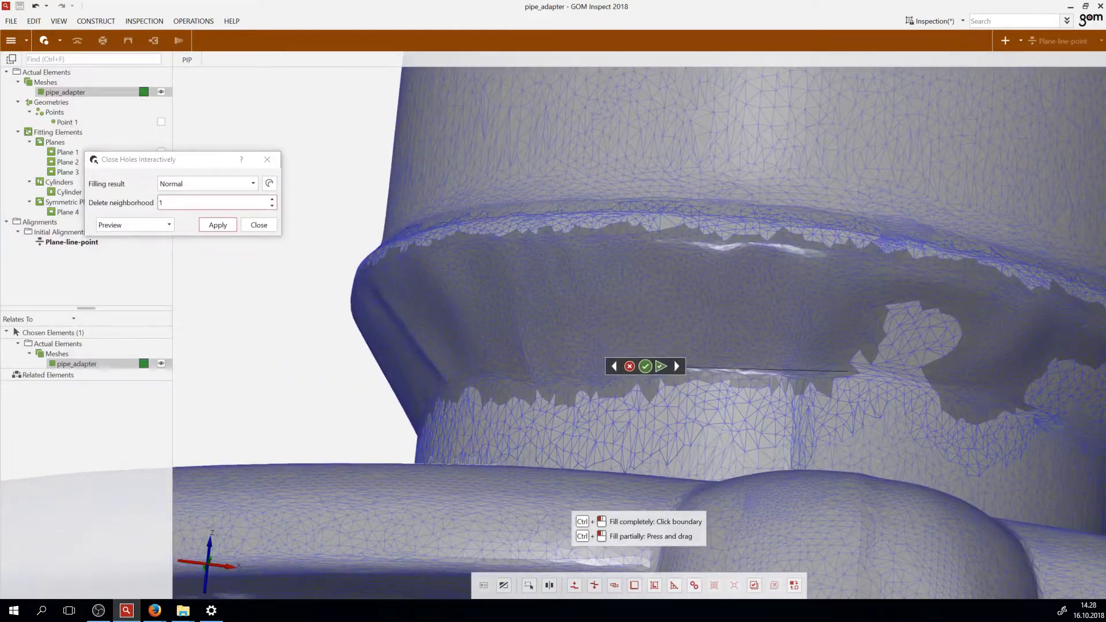
Switch the previewed filling below the collar to Very smooth and examine its curvature
left_click(224, 185)
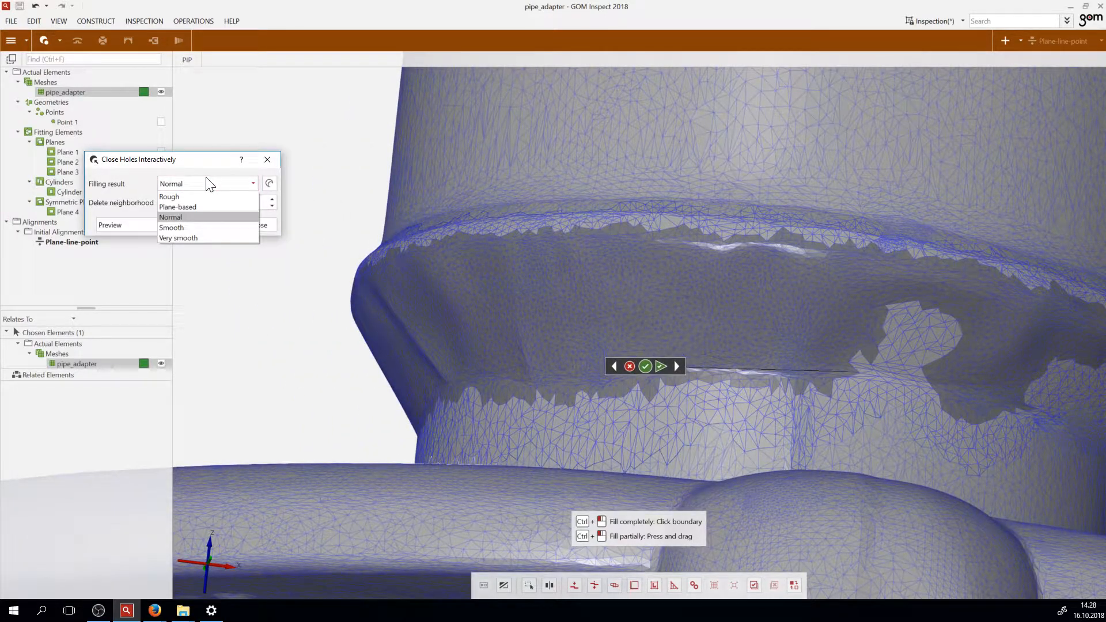
left_click(203, 237)
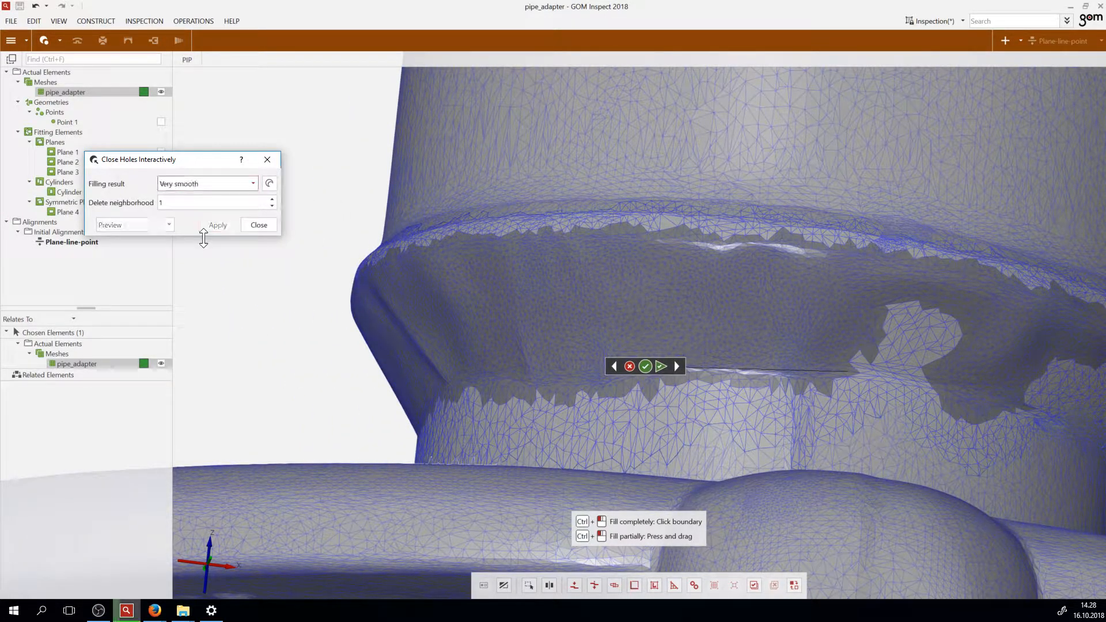
scroll(559, 311, "down", 3)
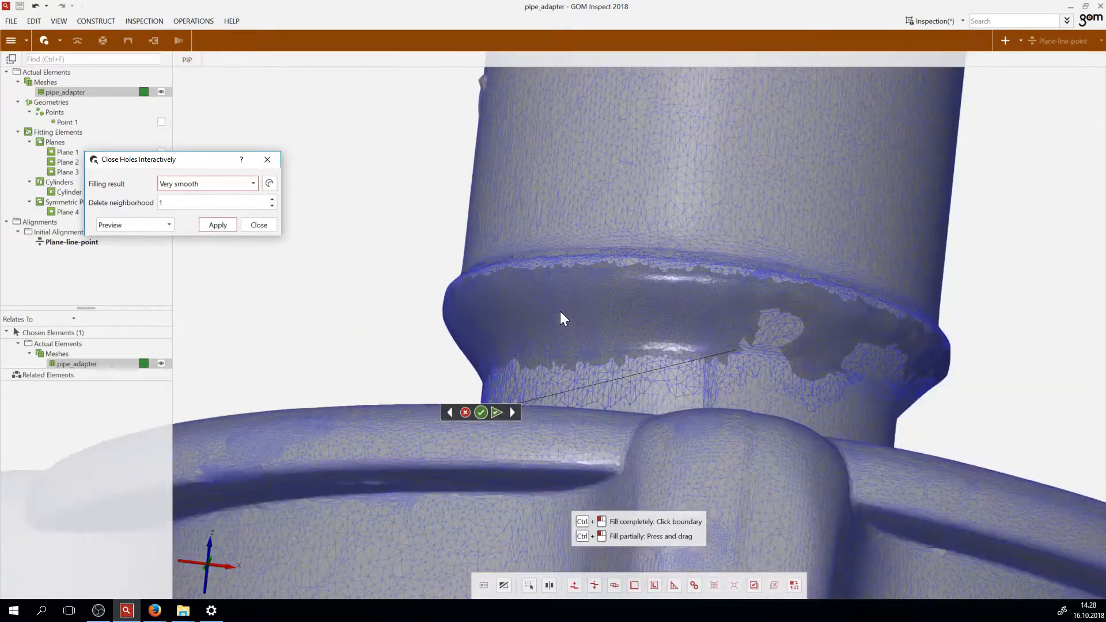
scroll(560, 318, "up", 3)
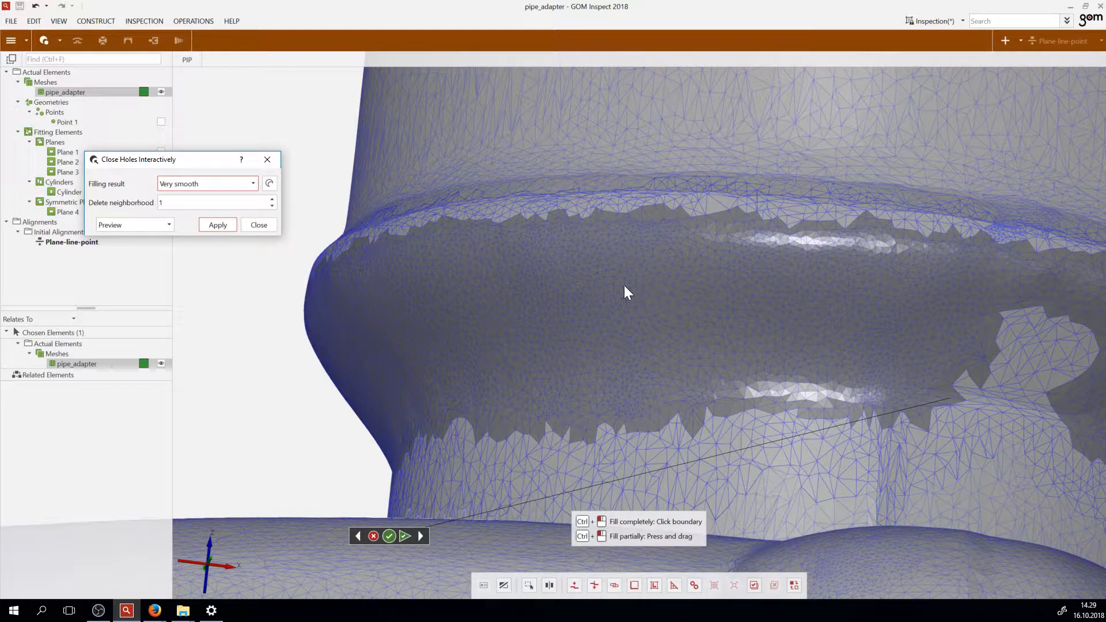
left_click_drag(620, 285, 417, 358)
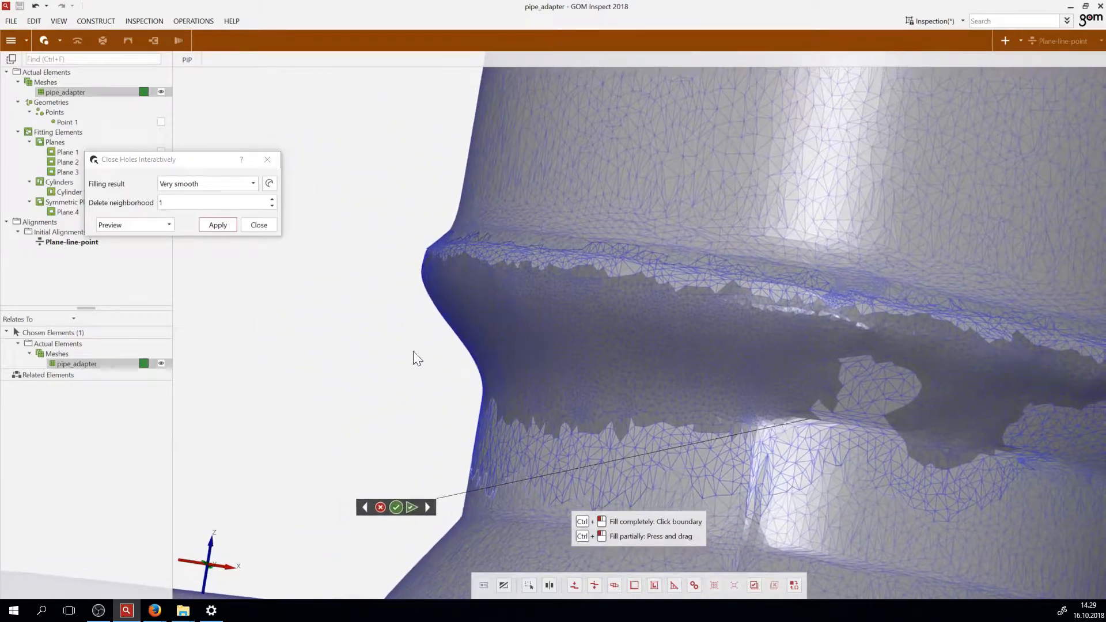
Switch the previewed filling below the collar to Rough and compare its triangles with the surrounding mesh
left_click(252, 183)
left_click(226, 196)
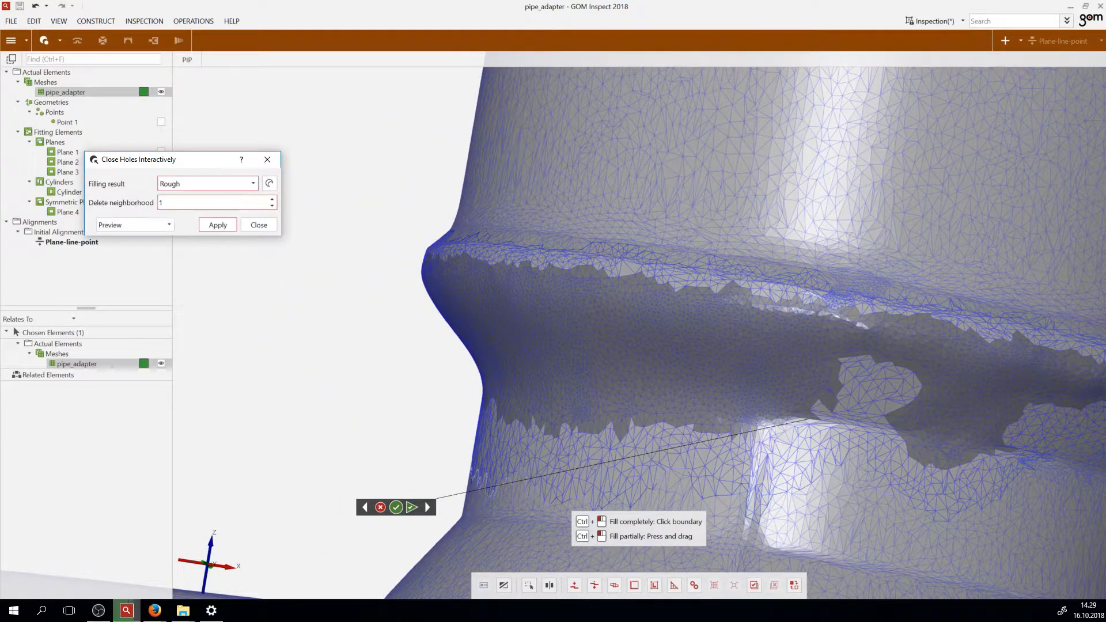
mouse_move(538, 363)
left_mouse_down()
mouse_move(637, 361)
mouse_move(496, 327)
mouse_move(582, 348)
mouse_move(573, 368)
mouse_move(632, 368)
mouse_move(637, 302)
mouse_move(370, 365)
mouse_move(299, 399)
mouse_move(374, 394)
mouse_move(562, 336)
mouse_move(505, 348)
left_mouse_up()
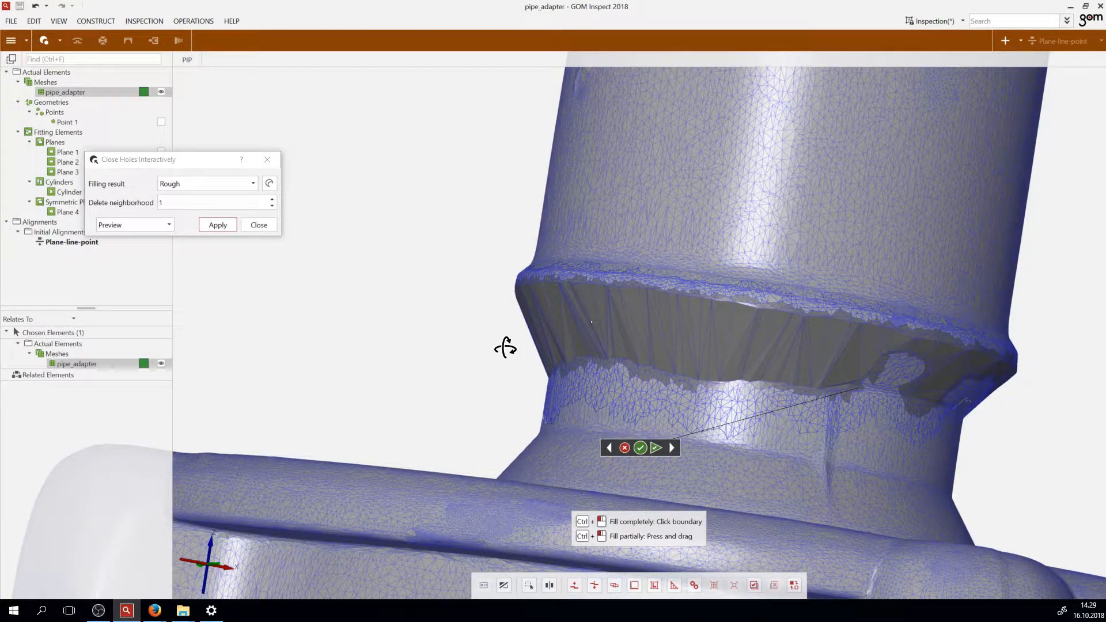
left_click_drag(505, 347, 500, 343)
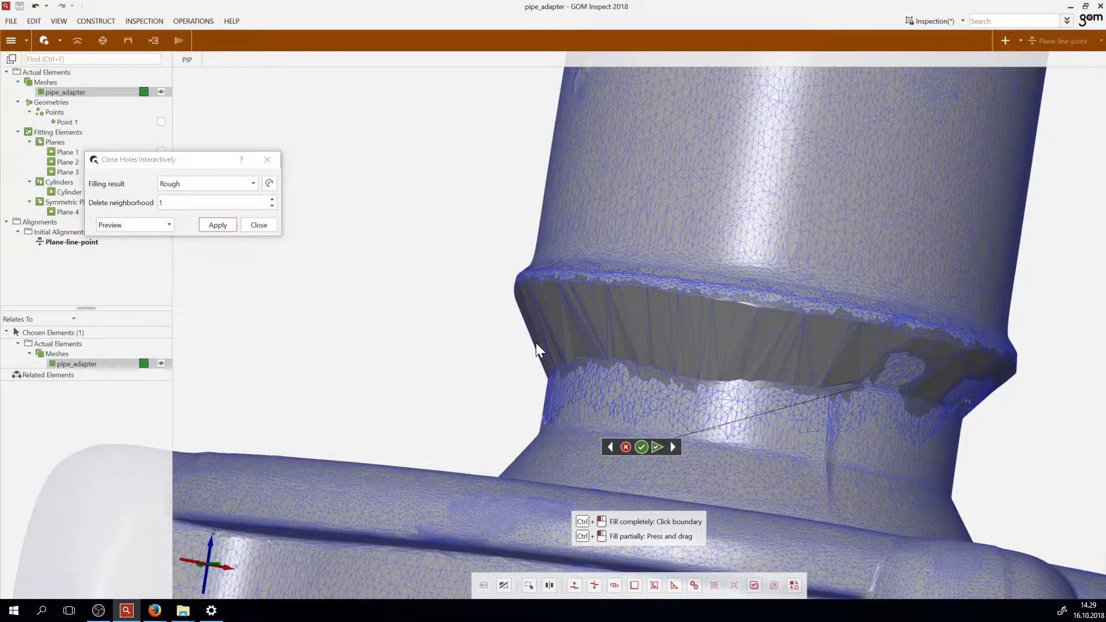
left_click_drag(554, 336, 382, 375)
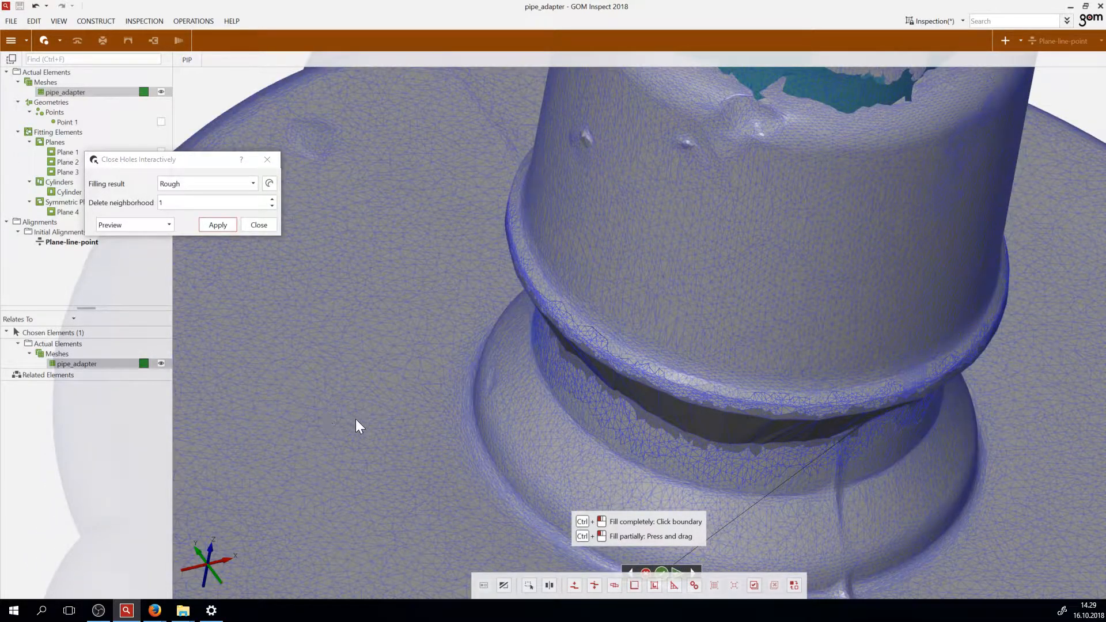
left_click_drag(313, 400, 590, 294)
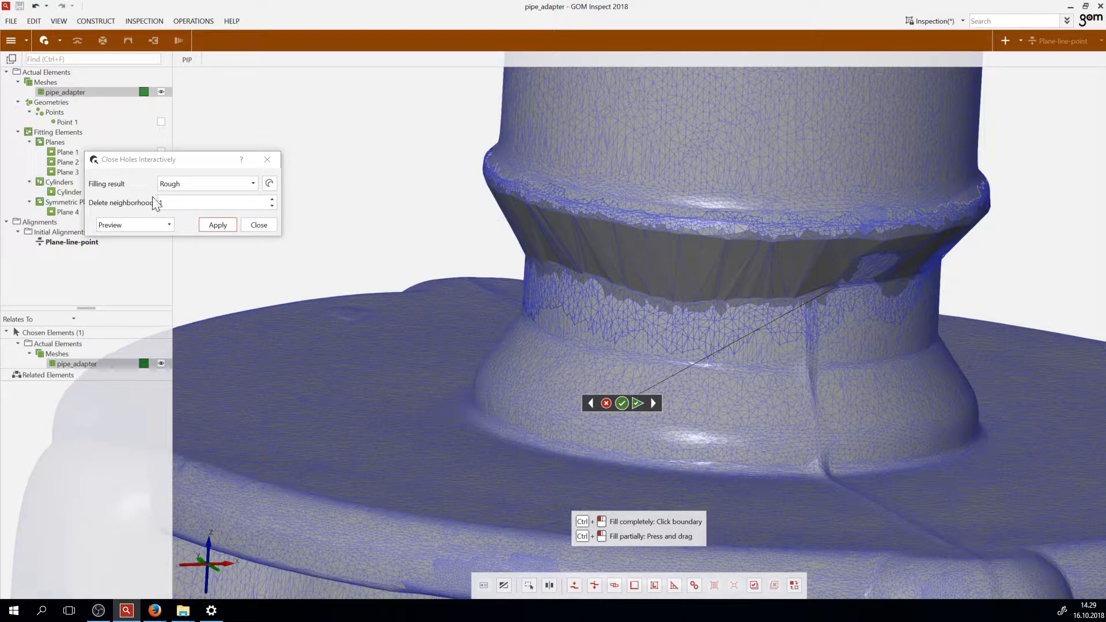
Set the filling result of the previewed hole below the collar back to Normal
left_click(192, 179)
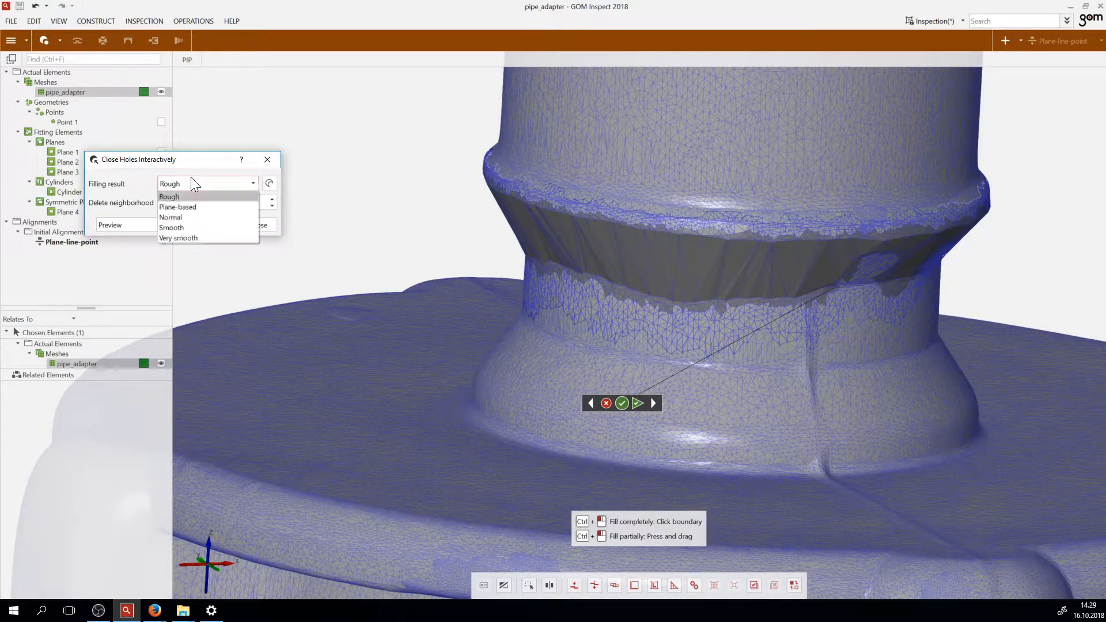
left_click(182, 218)
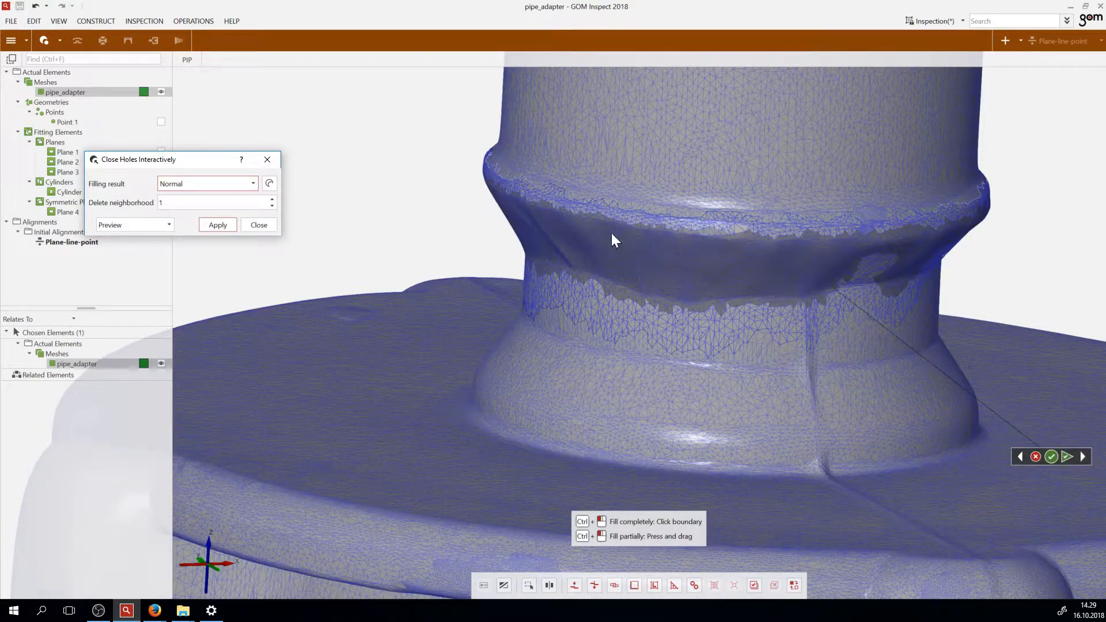
Preview the filling below the collar with the Smooth result, and switch it to Very smooth
left_click(208, 184)
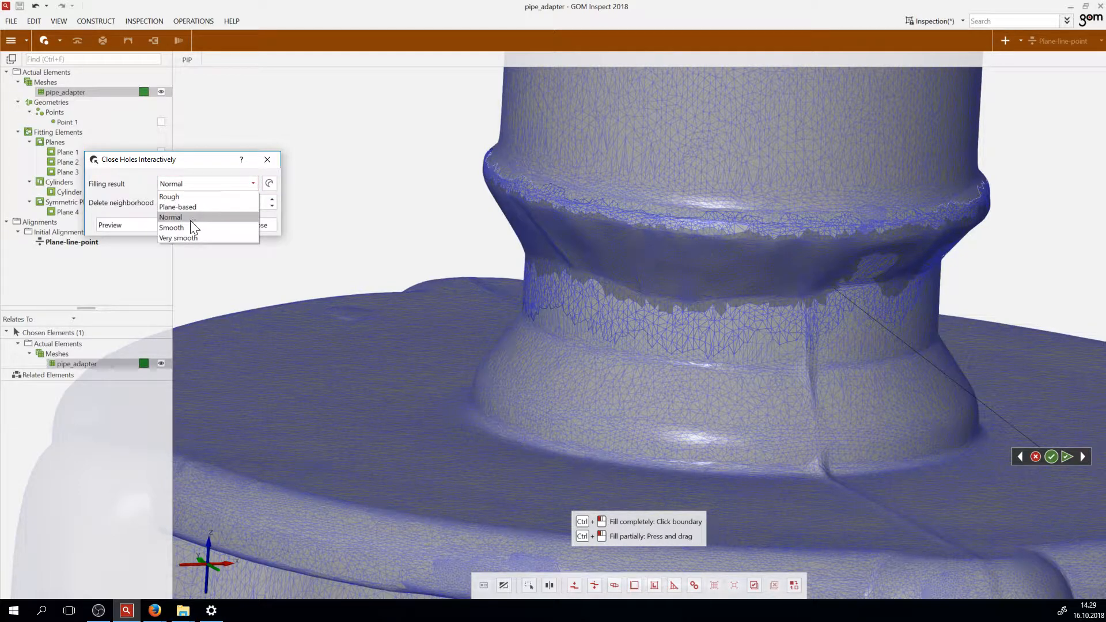
left_click(177, 230)
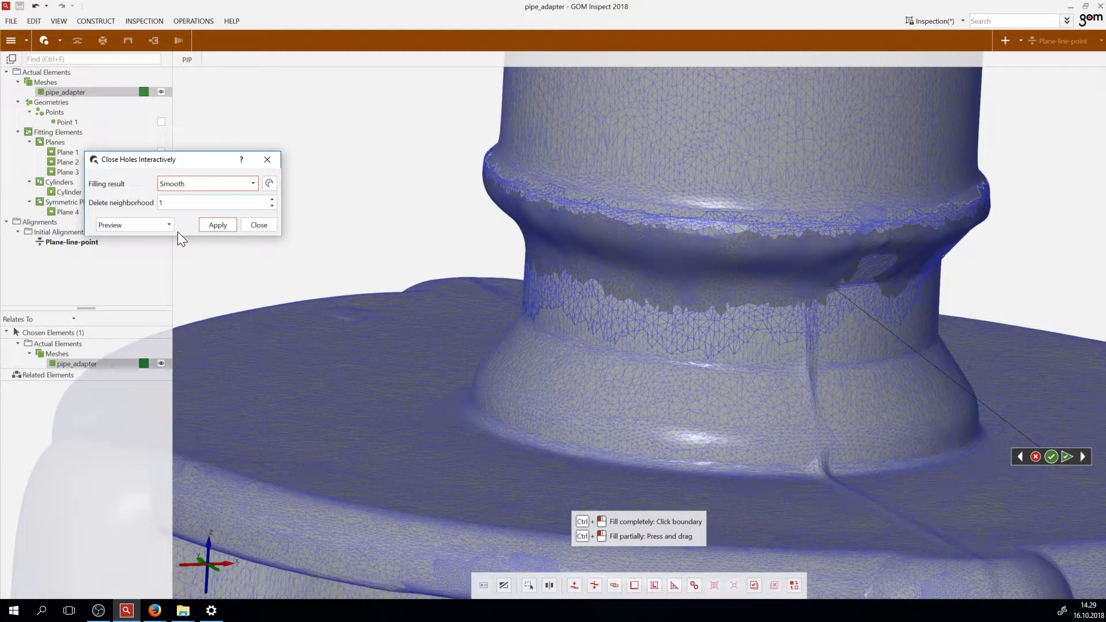
left_click(200, 186)
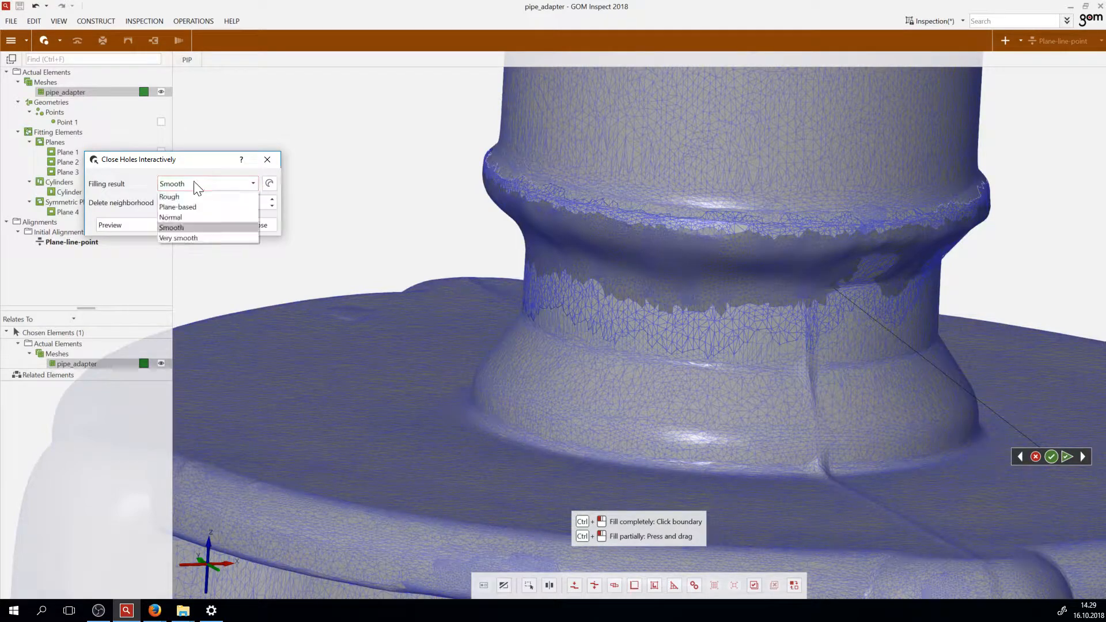
left_click(174, 237)
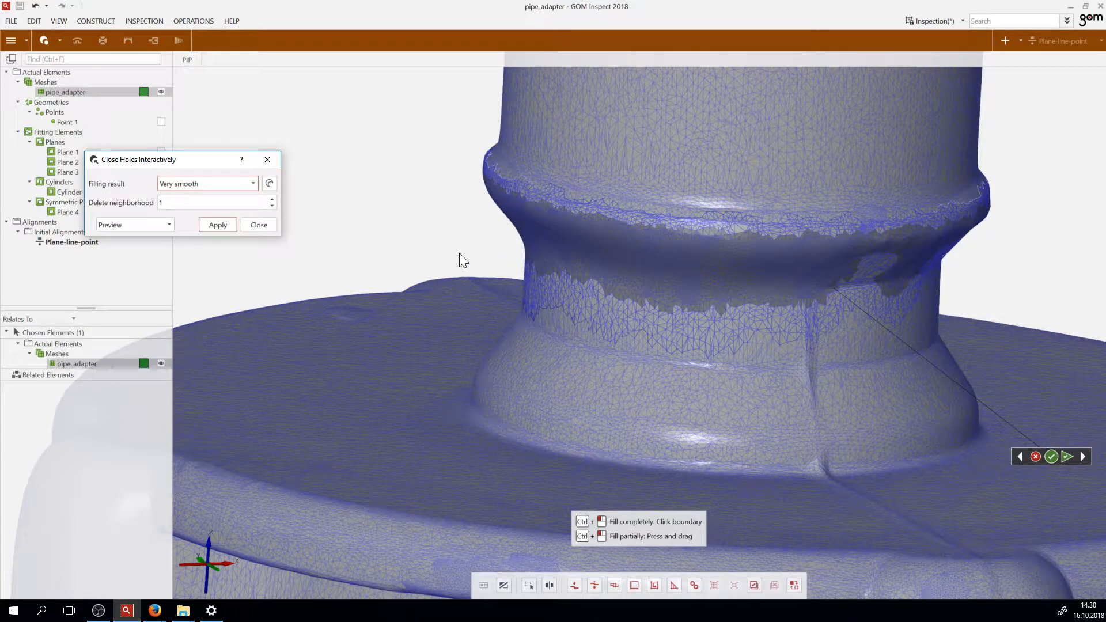
Examine the Very smooth filling preview from several sides around the pipe and close interactive hole filling without applying it
left_click_drag(479, 243, 515, 231)
scroll(468, 194, "up", 1)
scroll(478, 189, "down", 3)
left_click_drag(481, 188, 547, 190)
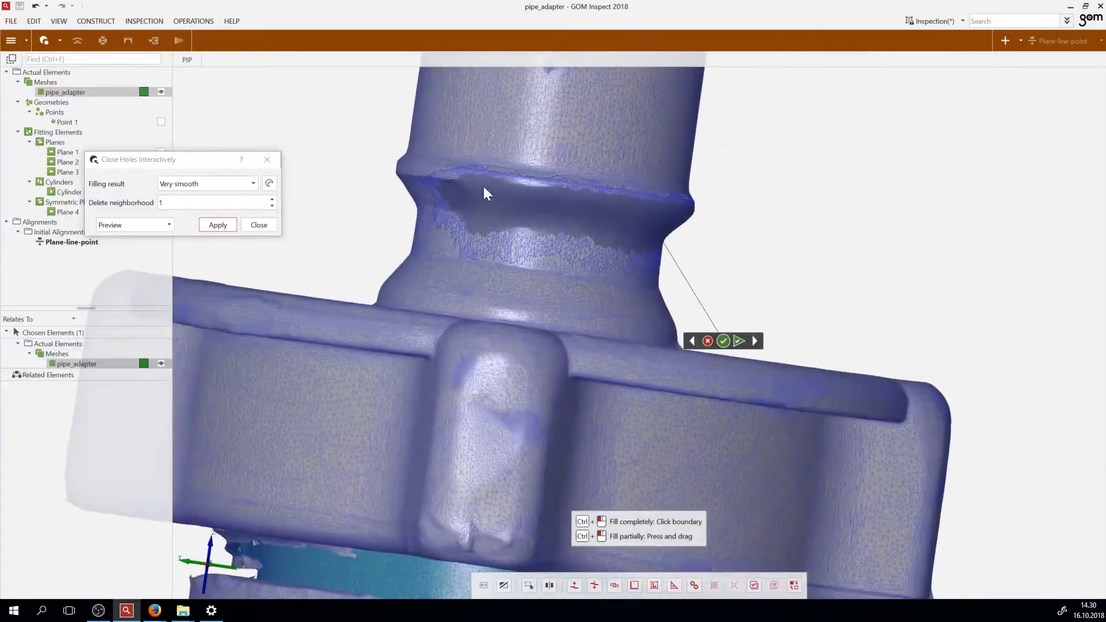
scroll(606, 195, "up", 2)
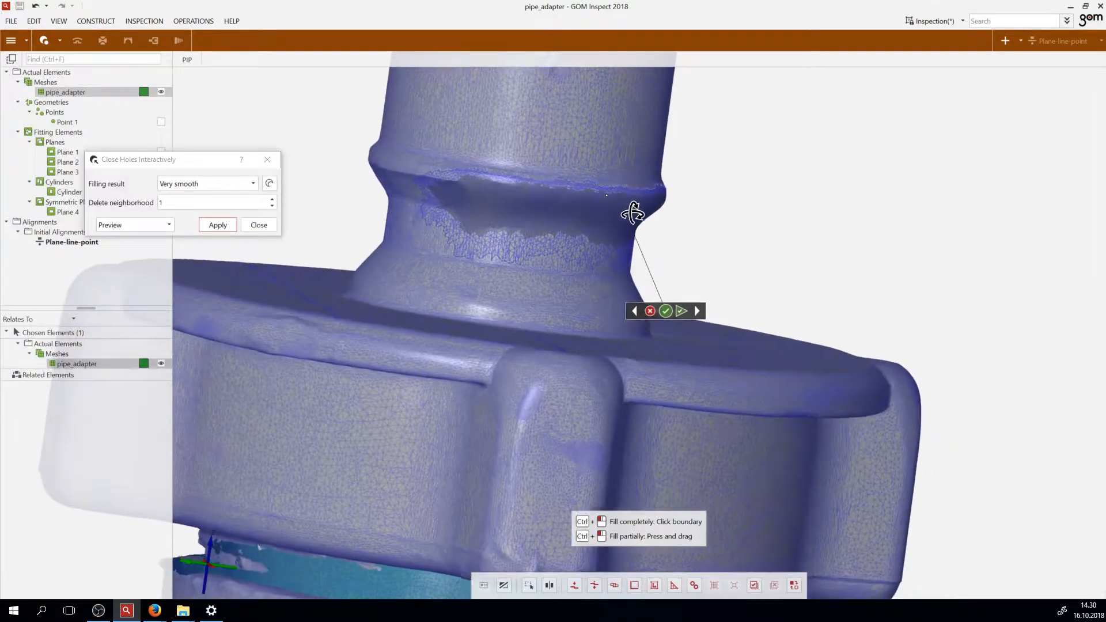
scroll(551, 197, "up", 1)
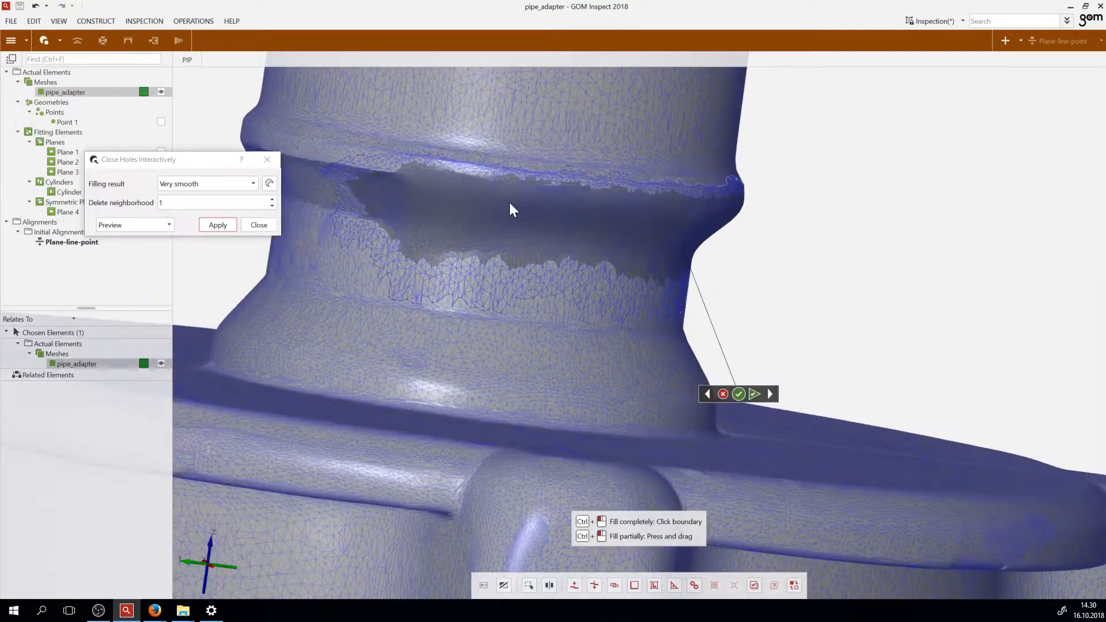
mouse_move(507, 203)
left_mouse_down()
mouse_move(518, 213)
mouse_move(533, 197)
mouse_move(517, 205)
left_mouse_up()
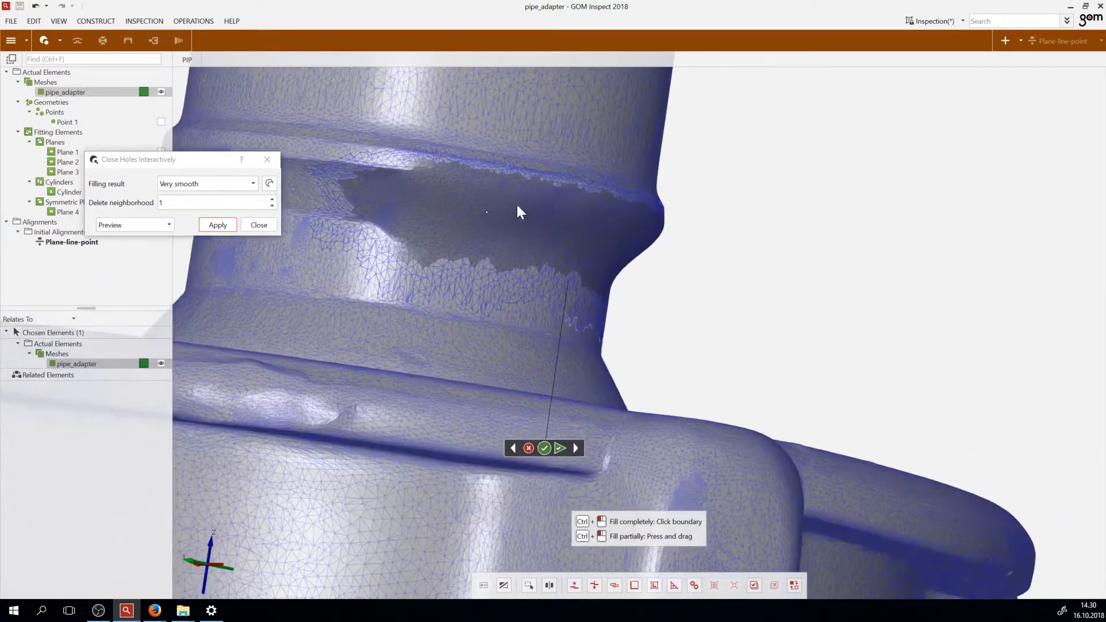
left_click_drag(373, 202, 582, 206)
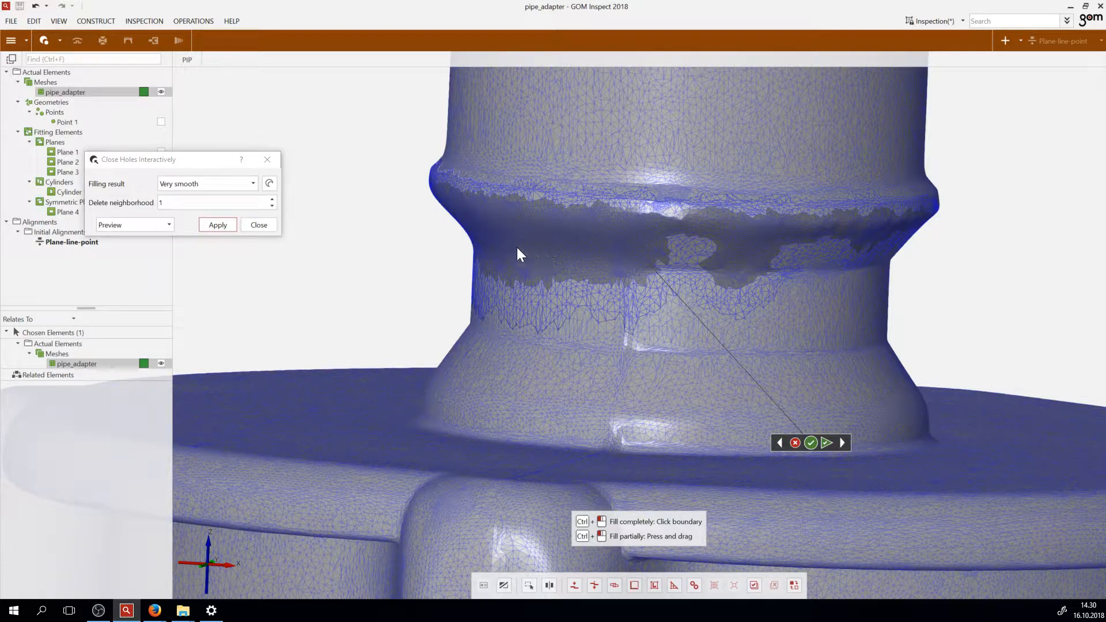
left_click(265, 222)
Examine the open hole around the pipe below the collar, including its narrow gaps and ragged edges
left_click_drag(600, 259, 621, 243)
scroll(626, 294, "up", 2)
scroll(627, 294, "down", 5)
scroll(551, 190, "up", 3)
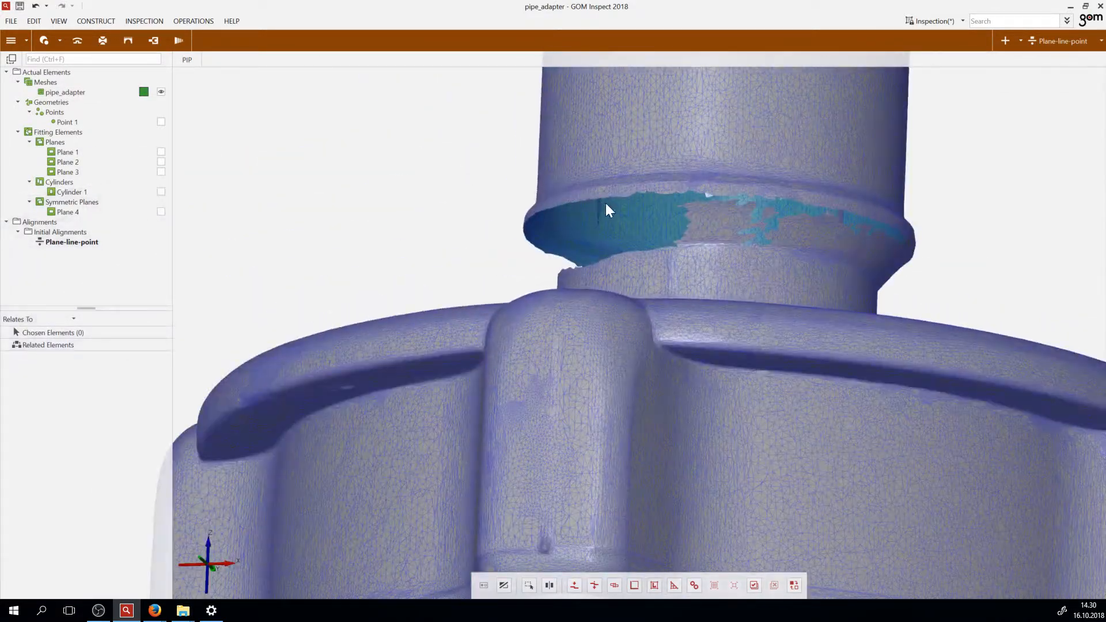
left_click_drag(606, 203, 615, 241)
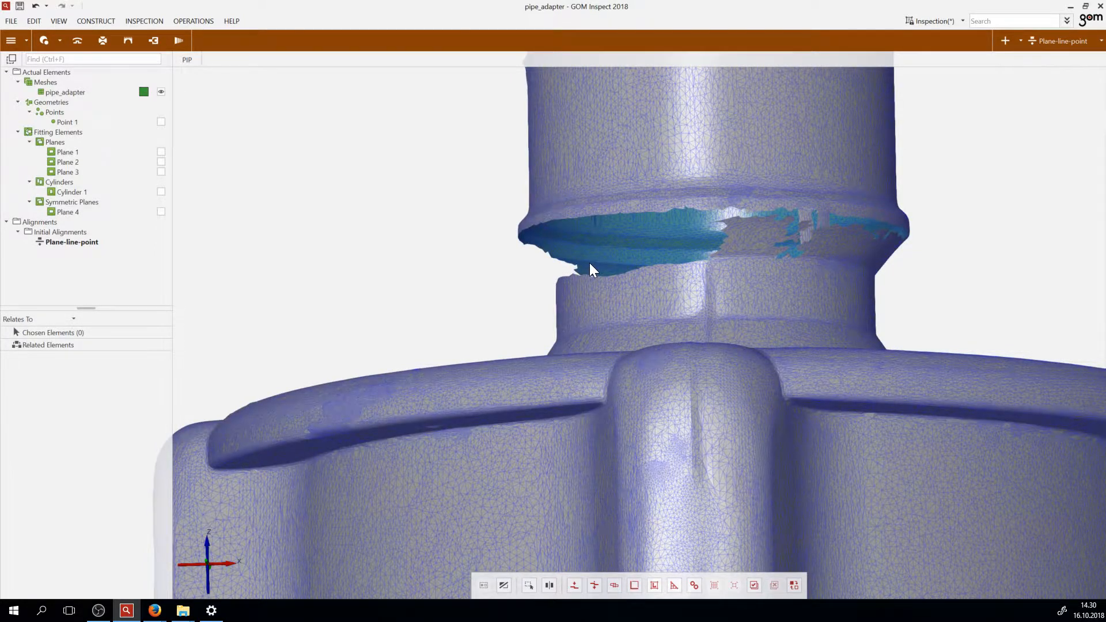
left_click_drag(589, 263, 577, 267)
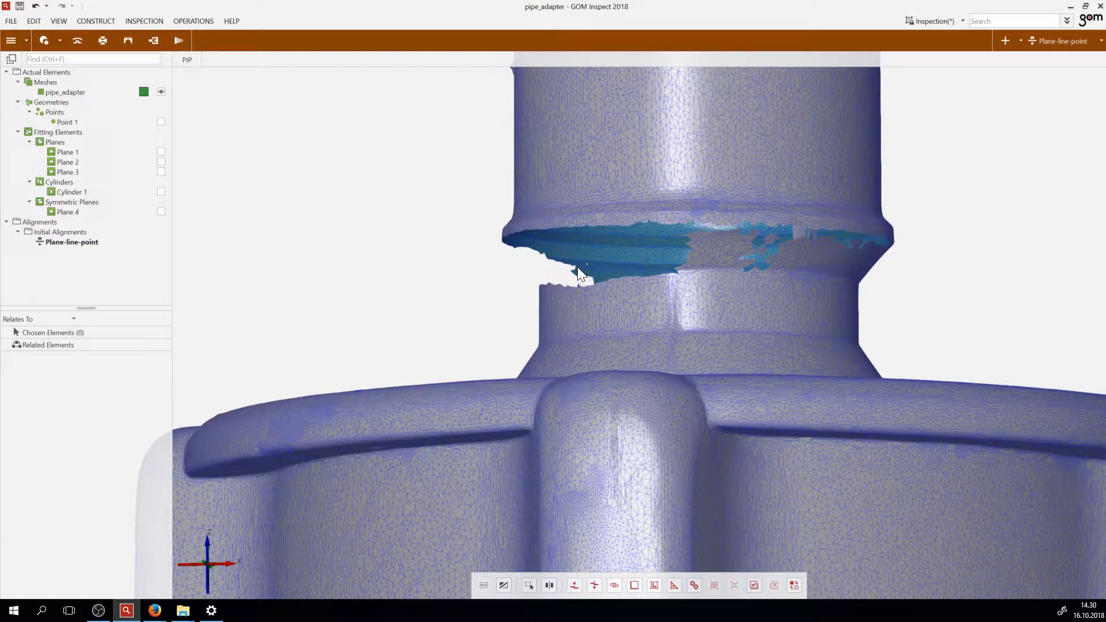
mouse_move(577, 267)
left_mouse_down()
mouse_move(548, 251)
mouse_move(582, 246)
left_mouse_up()
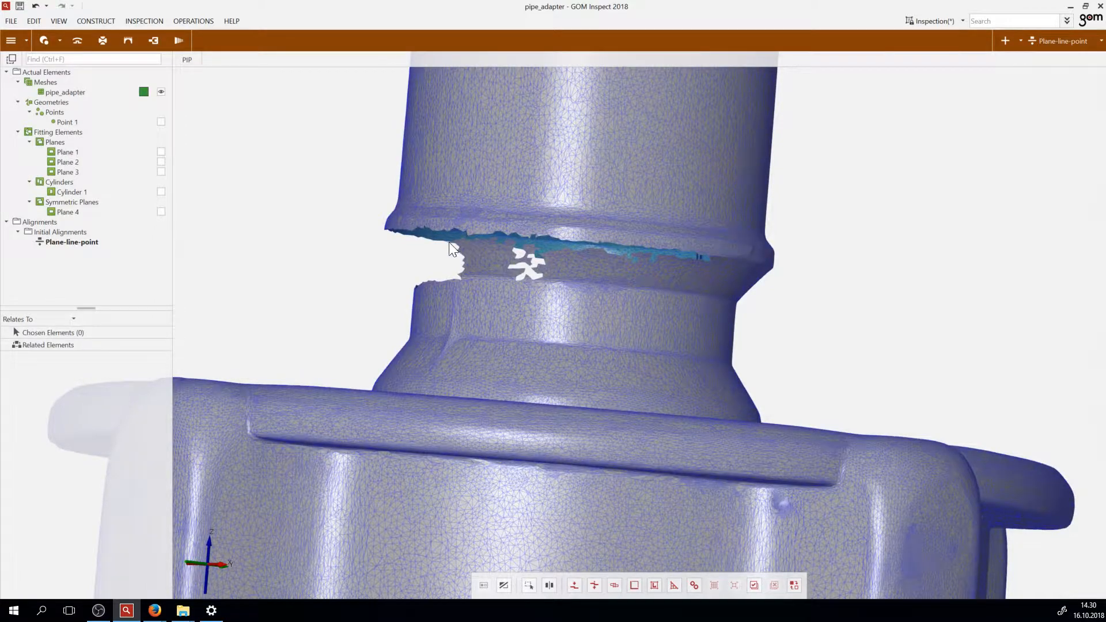
left_click_drag(572, 253, 499, 221)
scroll(498, 222, "down", 5)
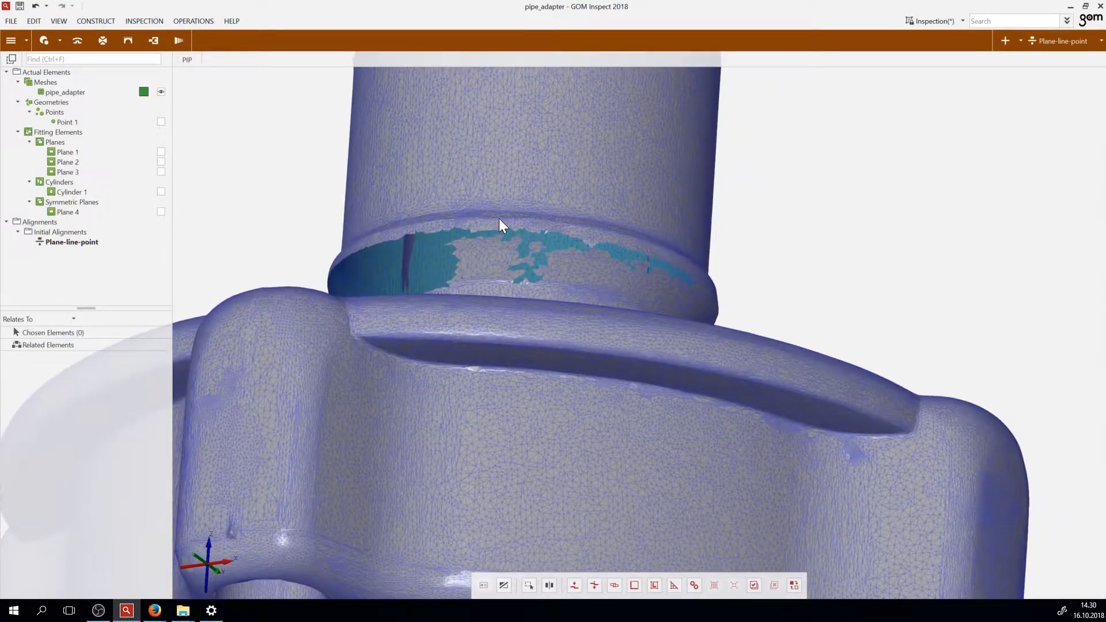
Preview a mesh bridge across the narrow gap below the collar by picking a point on the upper and the lower hole edge
scroll(472, 231, "up", 8)
scroll(456, 249, "up", 3)
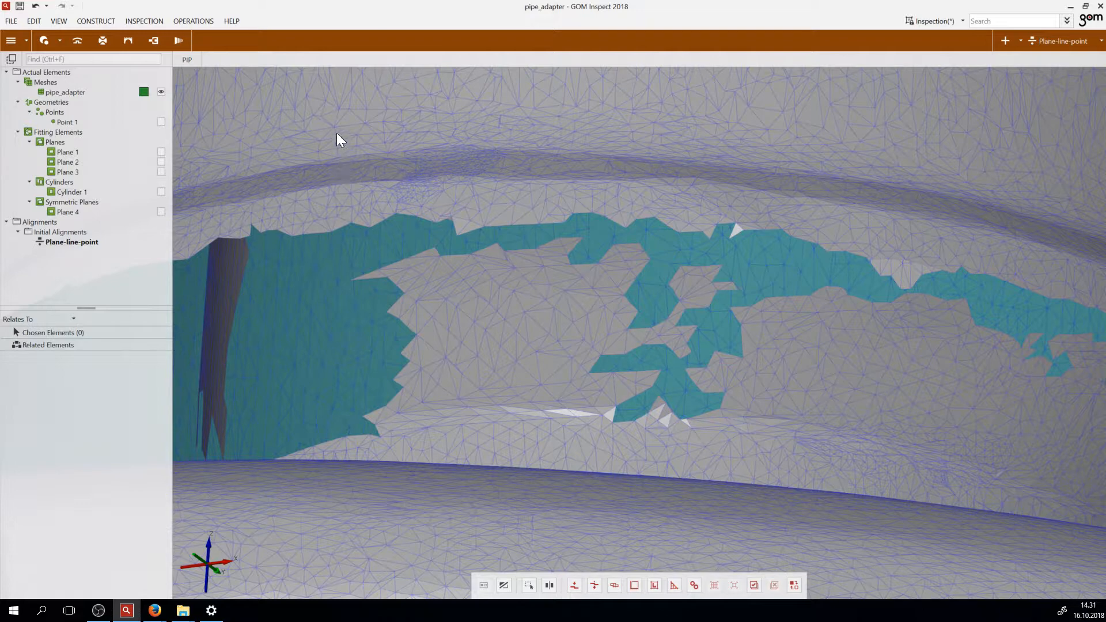
left_click(129, 40)
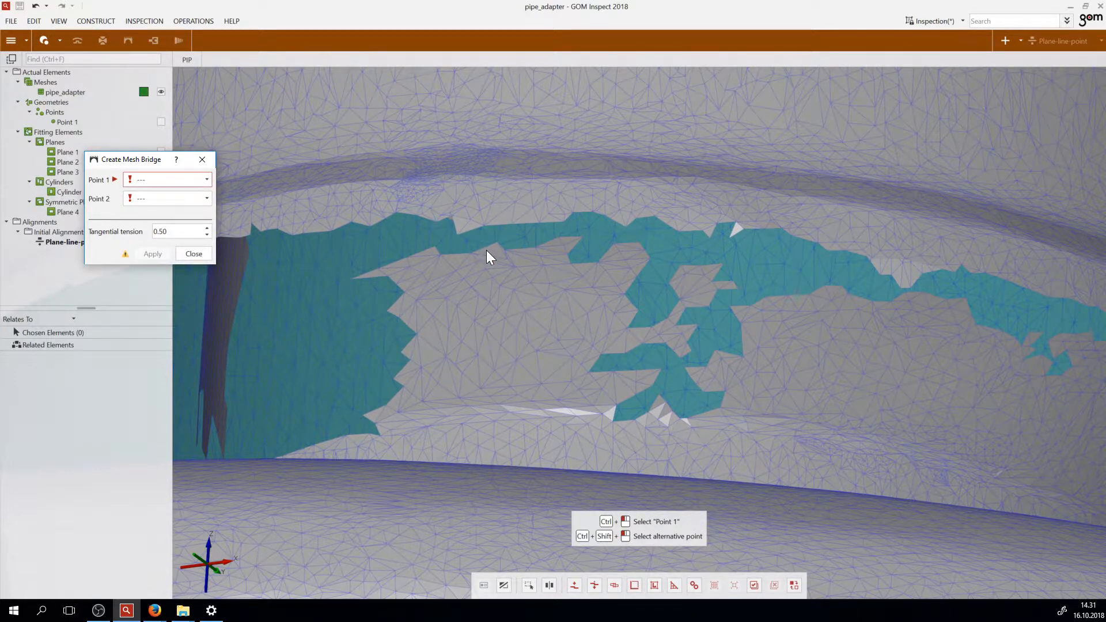
scroll(485, 247, "down", 5)
scroll(562, 241, "up", 5)
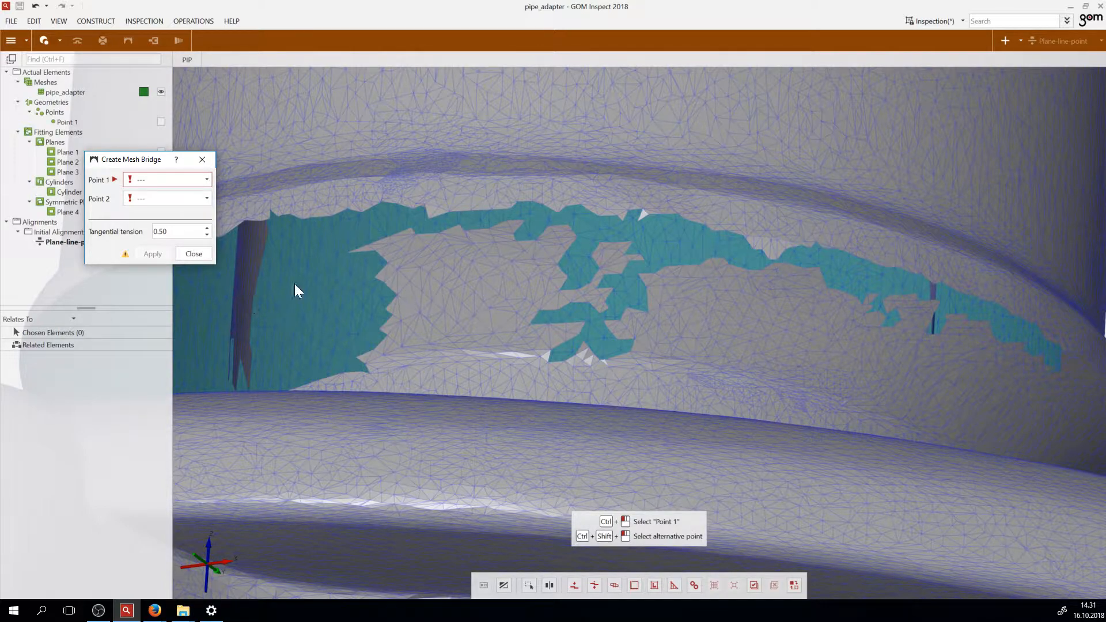
scroll(483, 332, "down", 5)
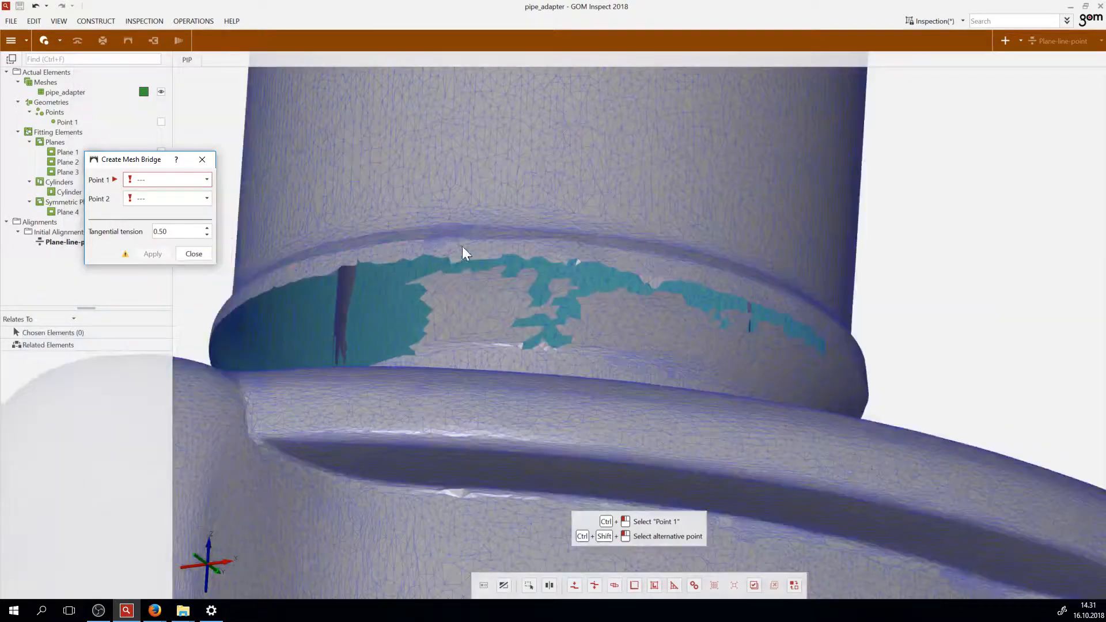
scroll(455, 254, "up", 7)
scroll(461, 280, "up", 2)
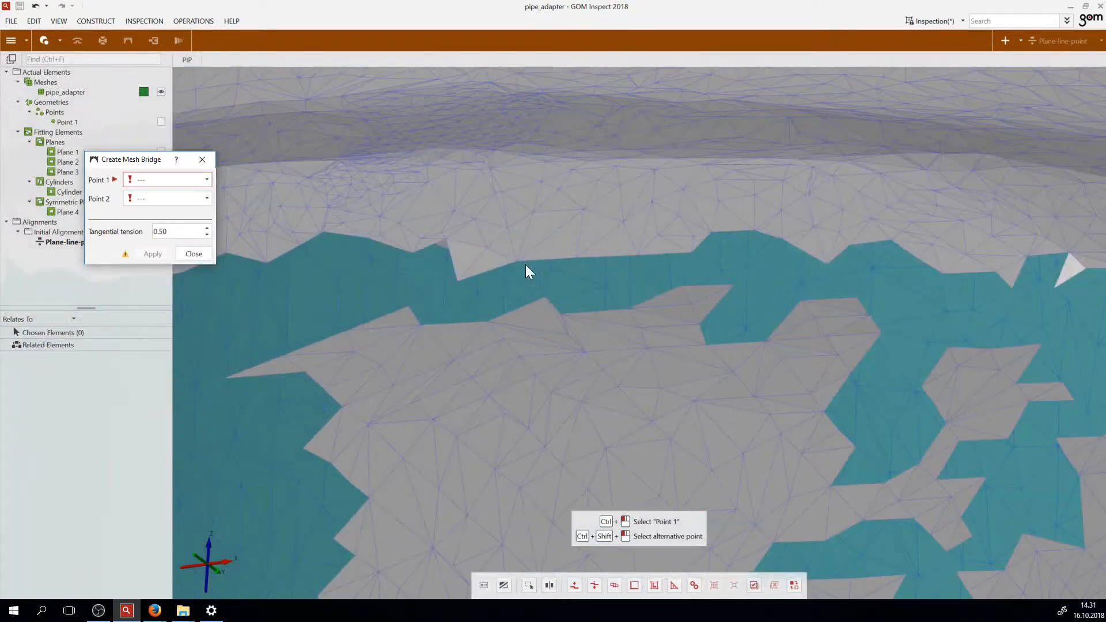
left_click(482, 268, "ctrl")
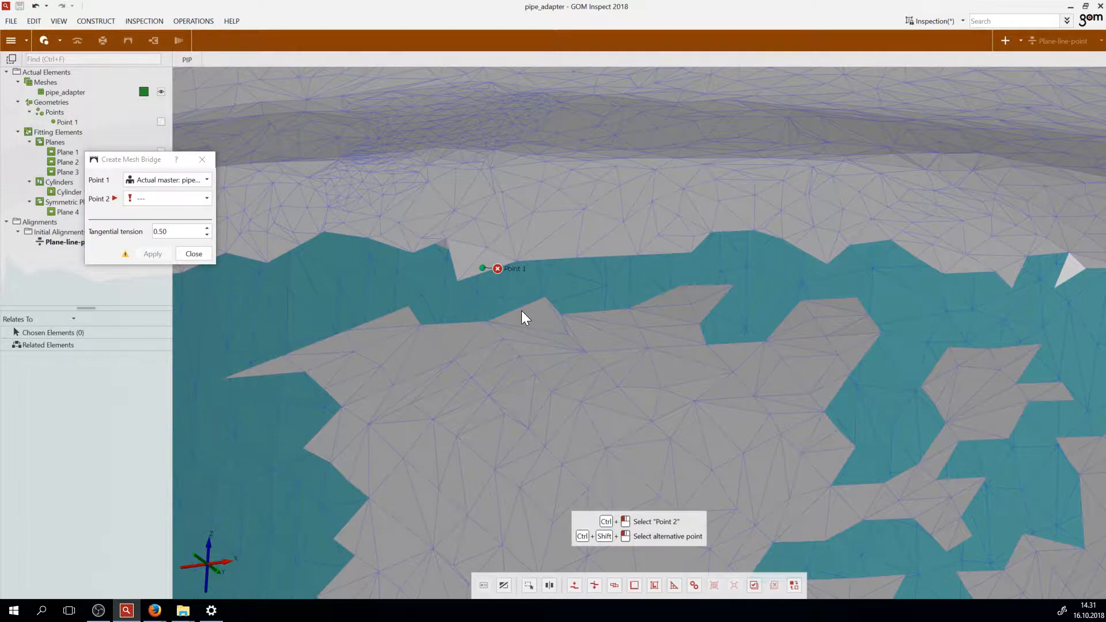
left_click(522, 311, "ctrl")
Raise the bridge's tangential tension to 1.00 and check its shape against the surrounding mesh
left_click_drag(522, 311, 595, 313)
left_click_drag(601, 316, 542, 302)
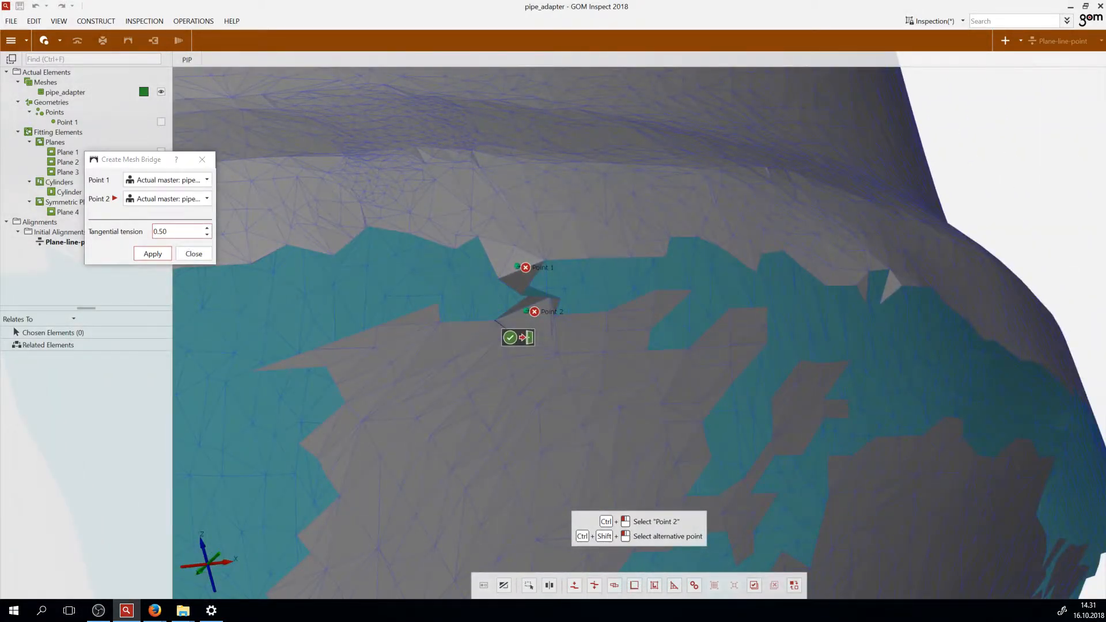
left_click(206, 228)
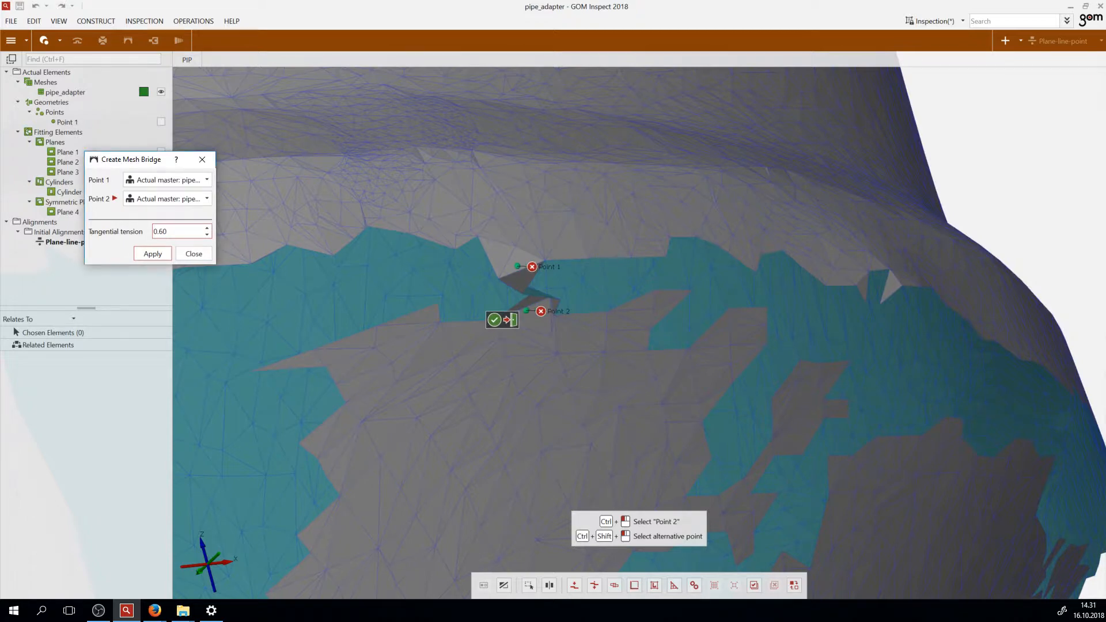
key("Up")
key("Up")
left_click_drag(434, 293, 604, 292)
scroll(603, 292, "up", 3)
scroll(509, 245, "up", 3)
scroll(509, 244, "down", 5)
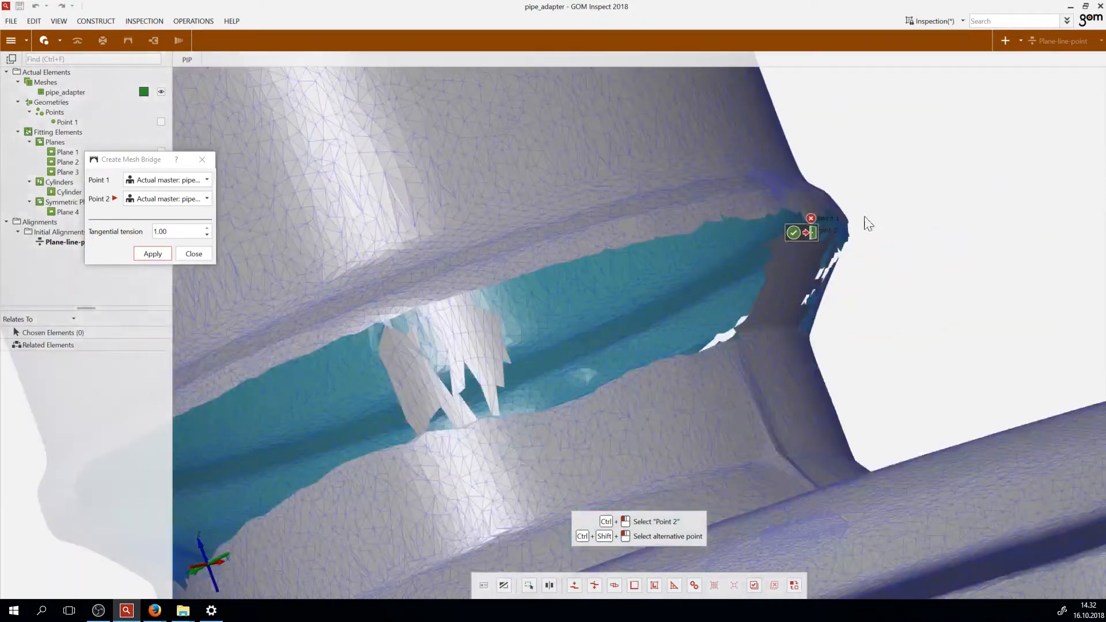
scroll(755, 230, "up", 5)
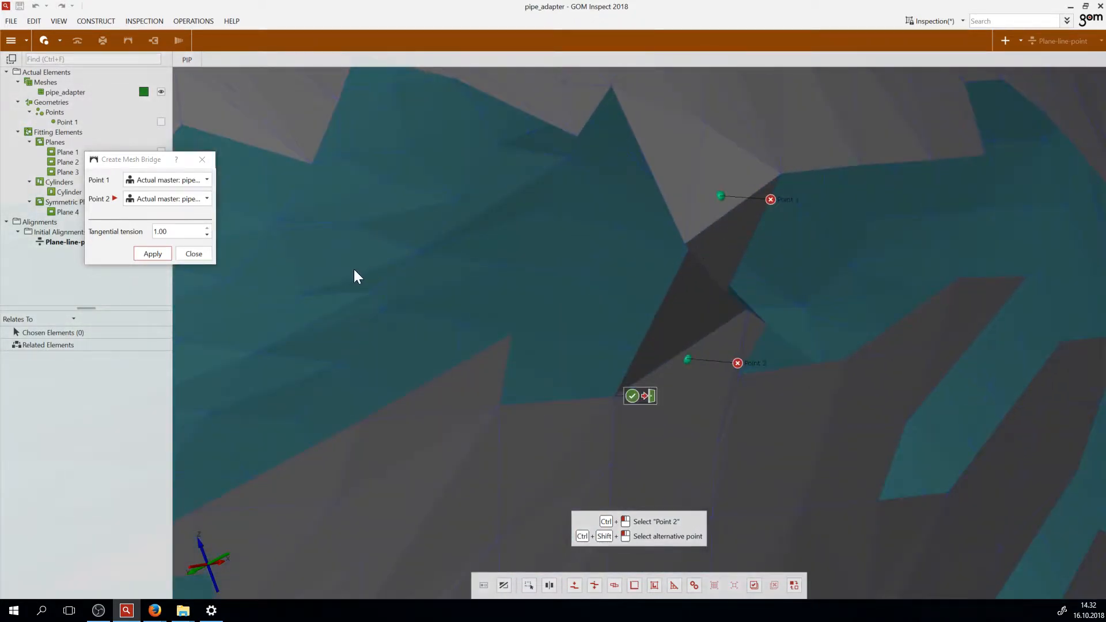
Try a tangential tension of 0.60 for the bridge, return it to 1.00 and compare the shape from several sides
scroll(178, 231, "down", 3)
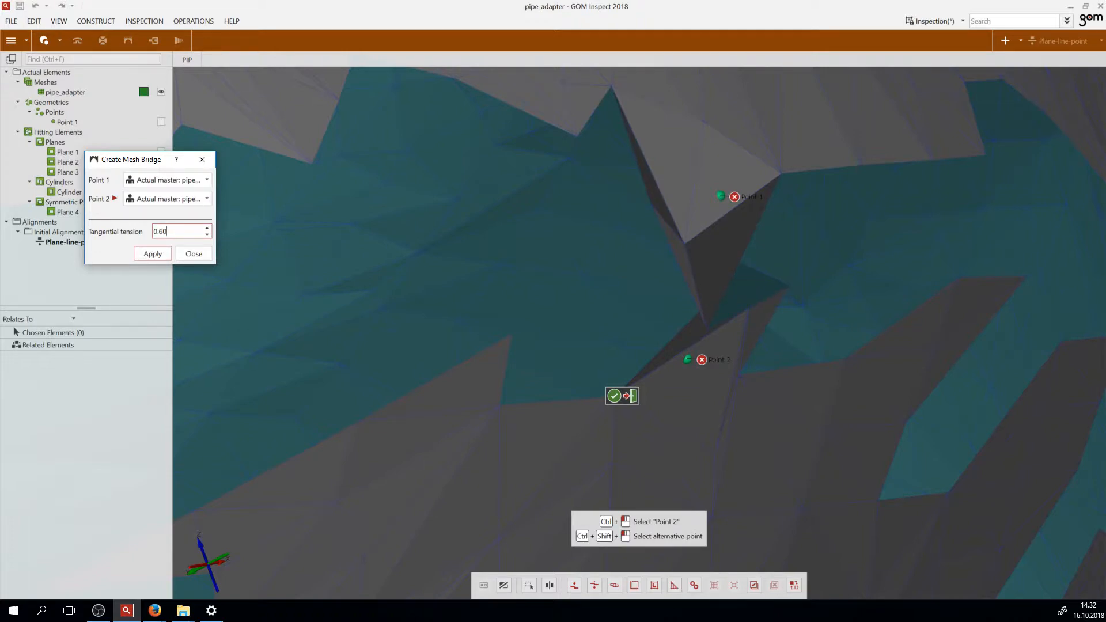
scroll(177, 230, "up", 2)
left_click_drag(600, 237, 582, 205)
scroll(591, 218, "up", 2)
scroll(605, 225, "down", 5)
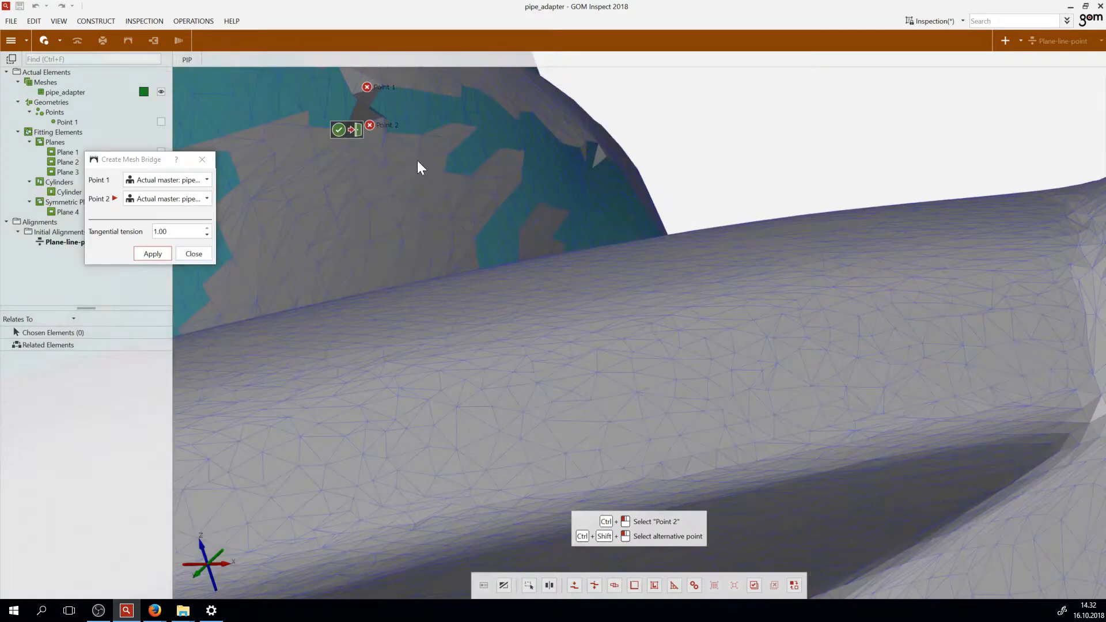
left_click_drag(417, 164, 493, 215)
scroll(426, 219, "up", 1)
scroll(403, 183, "down", 4)
scroll(363, 133, "up", 3)
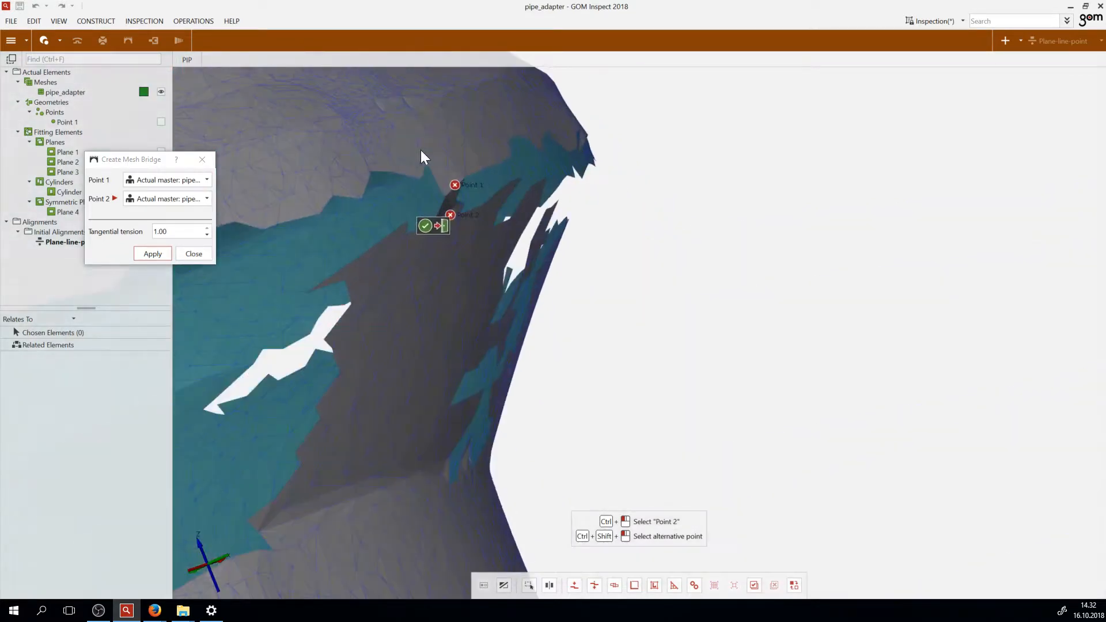
left_click_drag(427, 154, 370, 146)
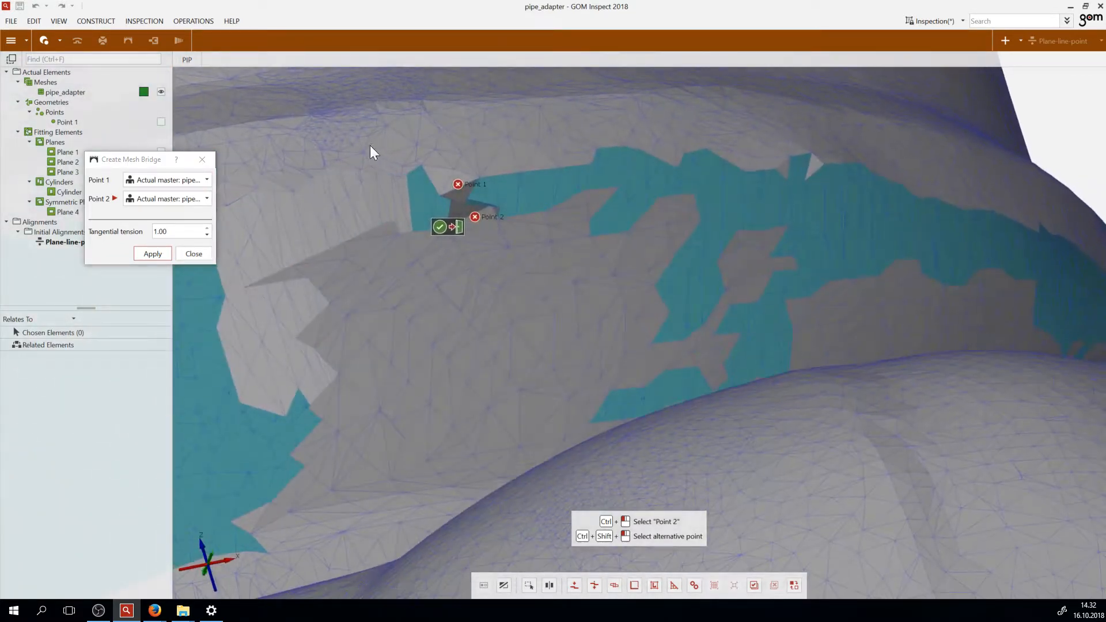
Move the bridge's first point farther along the upper hole edge and make the second point ready for reselection
left_click(187, 180)
left_click(185, 184)
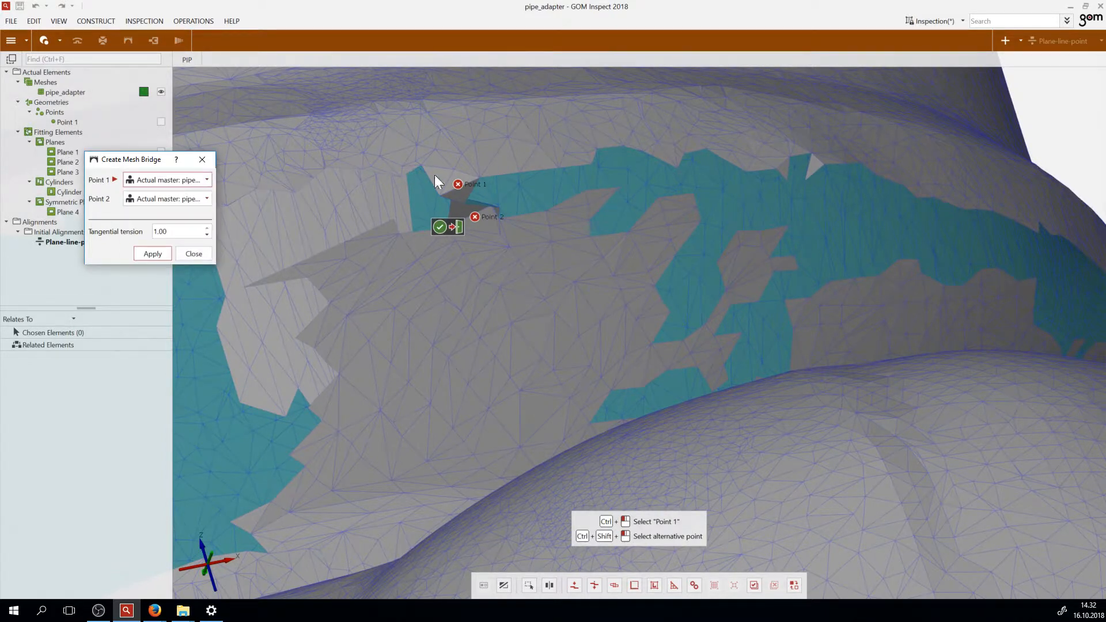
left_click(506, 171, "ctrl")
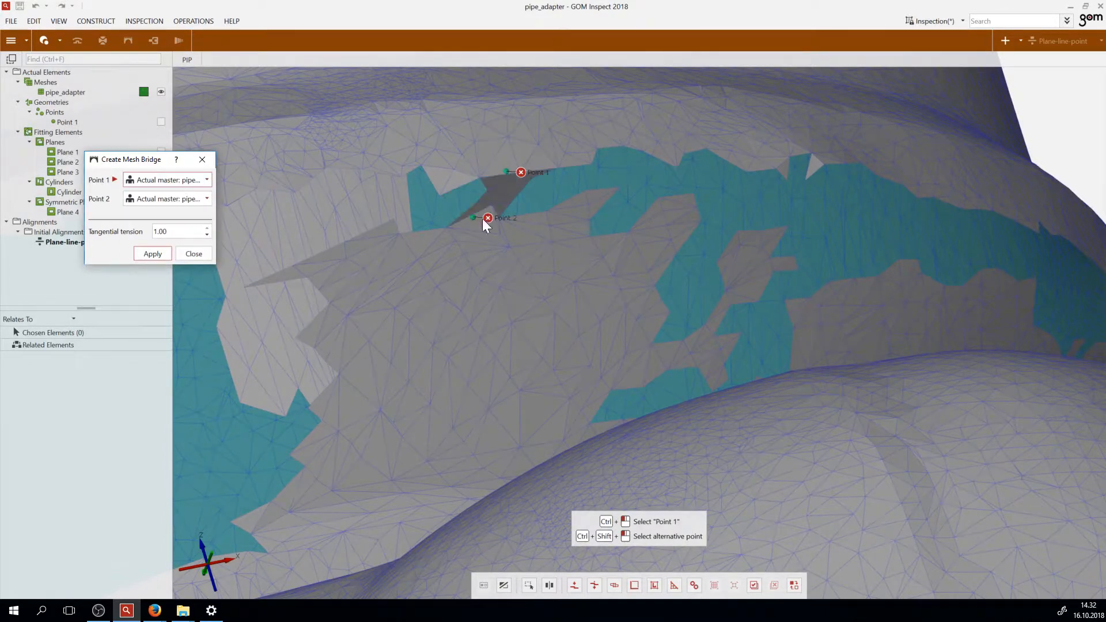
left_click(172, 199)
left_click(172, 200)
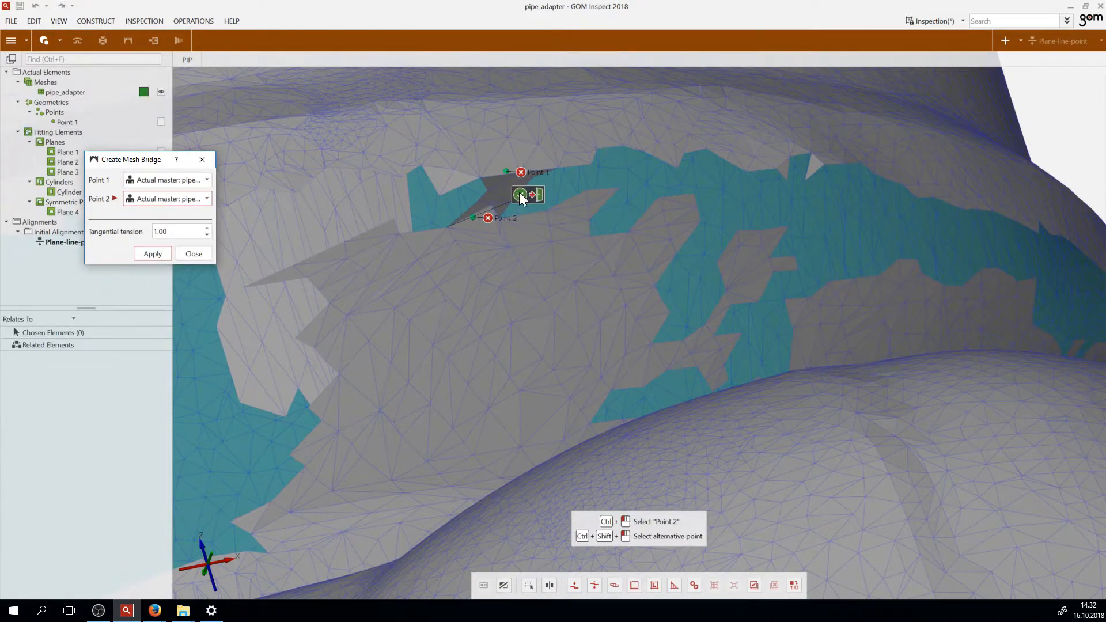
Examine the repositioned mesh bridge preview between the two hole edges, both close up and within the whole collar area
scroll(590, 181, "up", 5)
scroll(656, 155, "down", 5)
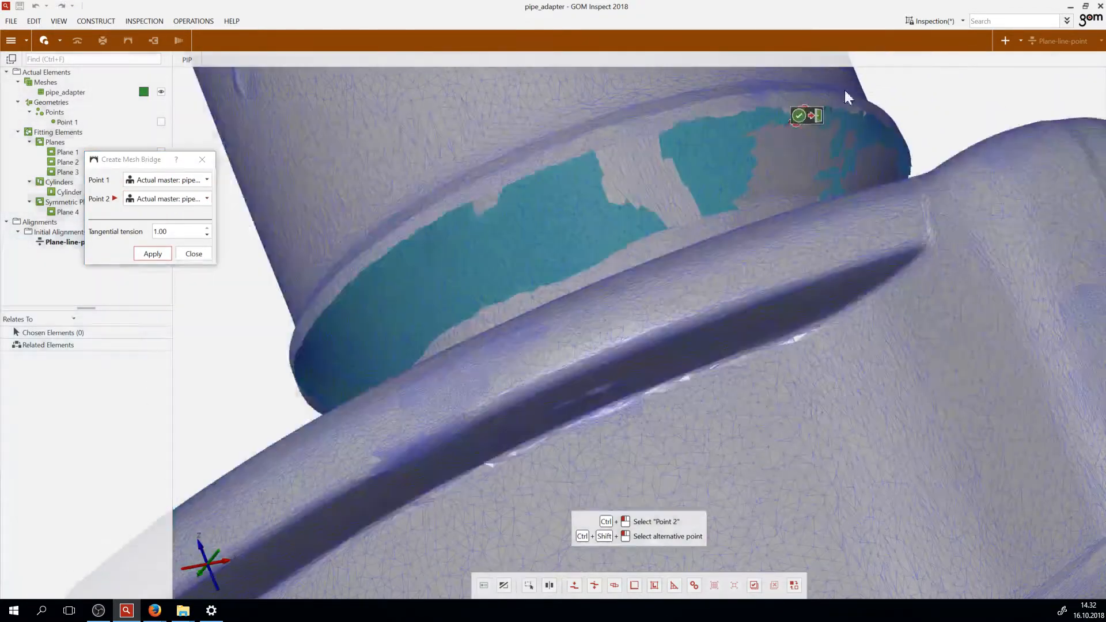
scroll(817, 109, "up", 6)
left_click_drag(742, 151, 527, 264)
scroll(527, 263, "up", 3)
scroll(539, 273, "down", 5)
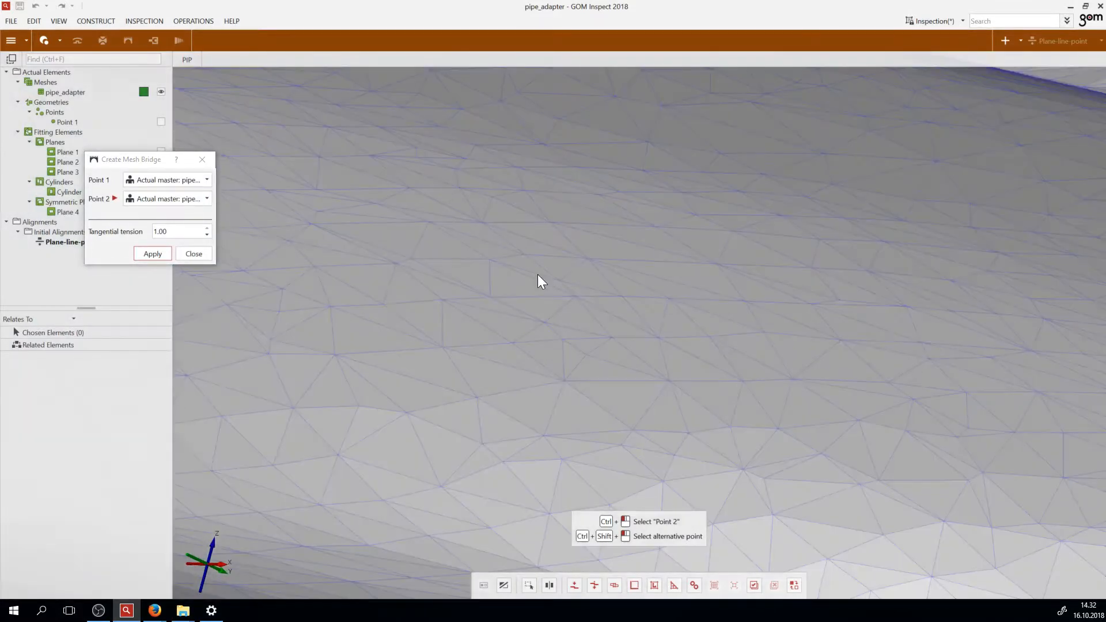
scroll(608, 248, "down", 4)
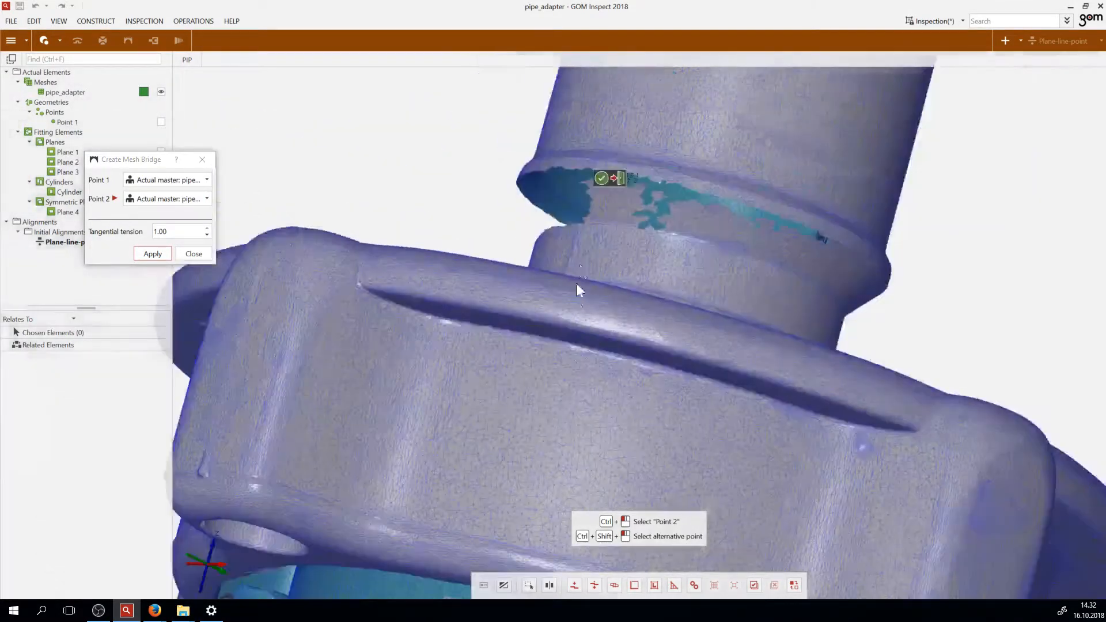
scroll(607, 187, "up", 8)
scroll(607, 167, "up", 3)
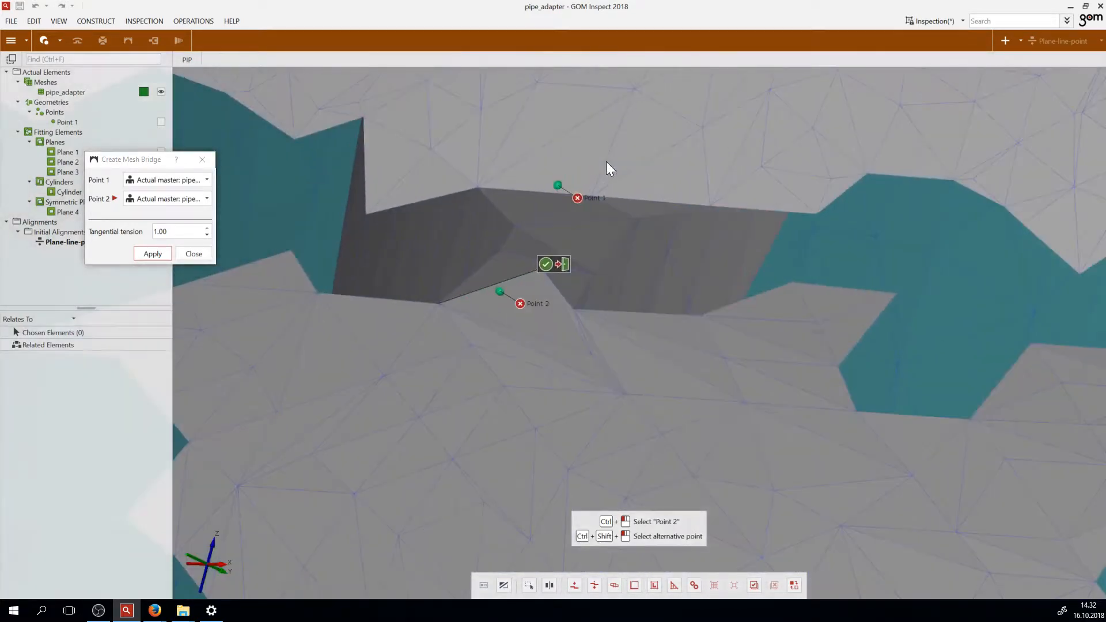
Try tangential tensions of 0.90, 0.00 and 1.00 for the bridge and compare its shape with the surrounding collar mesh
scroll(600, 198, "up", 5)
left_click_drag(562, 193, 596, 255)
scroll(600, 254, "down", 3)
scroll(596, 255, "down", 3)
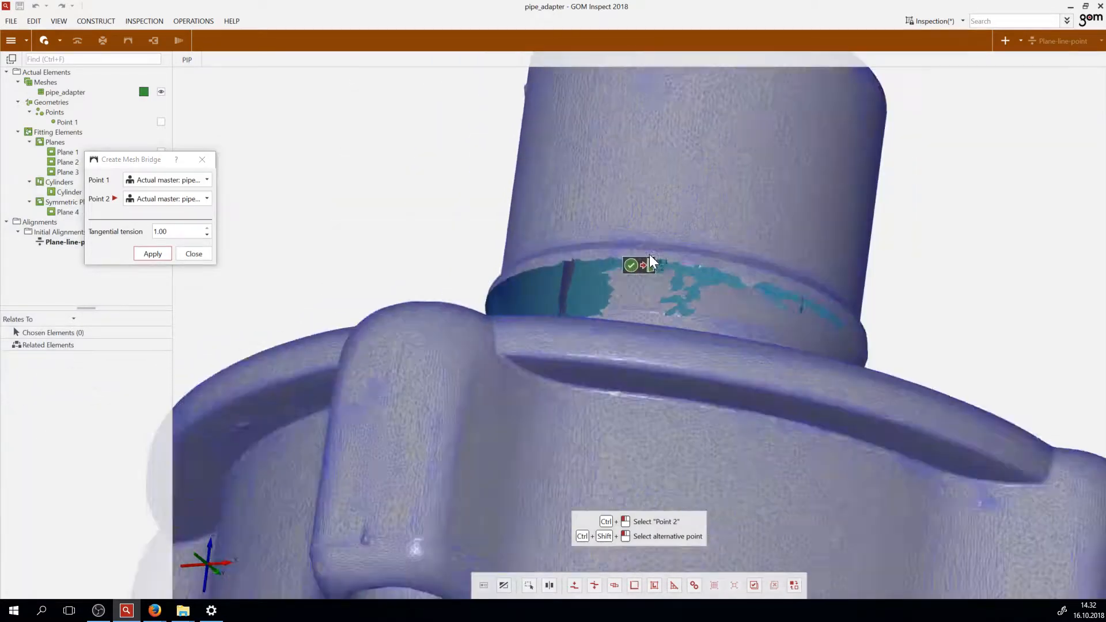
scroll(644, 262, "up", 10)
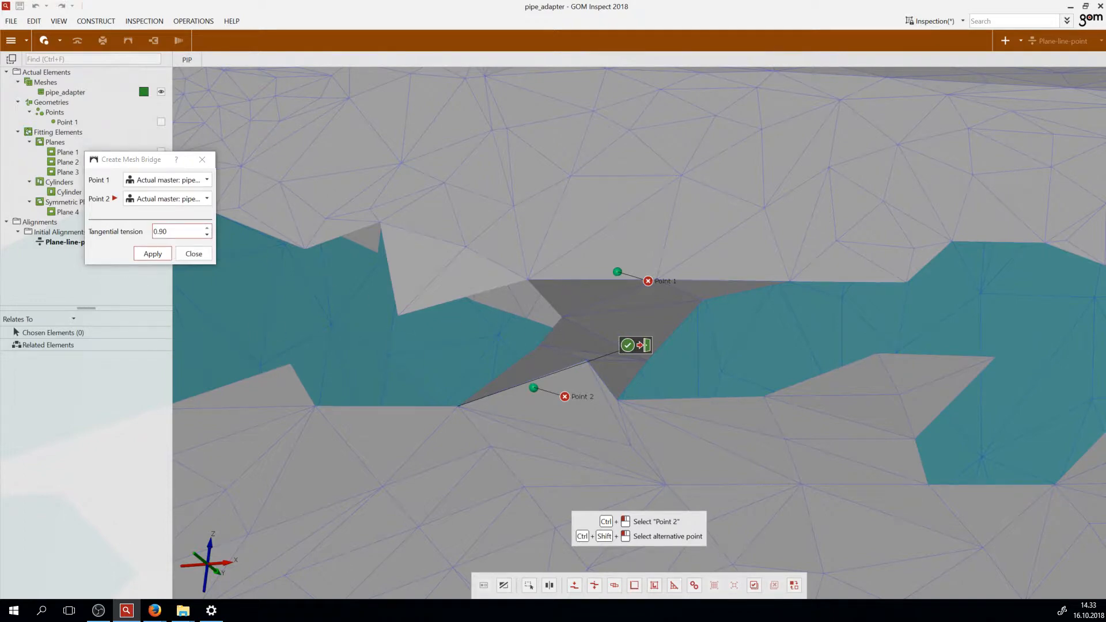
left_click(207, 235)
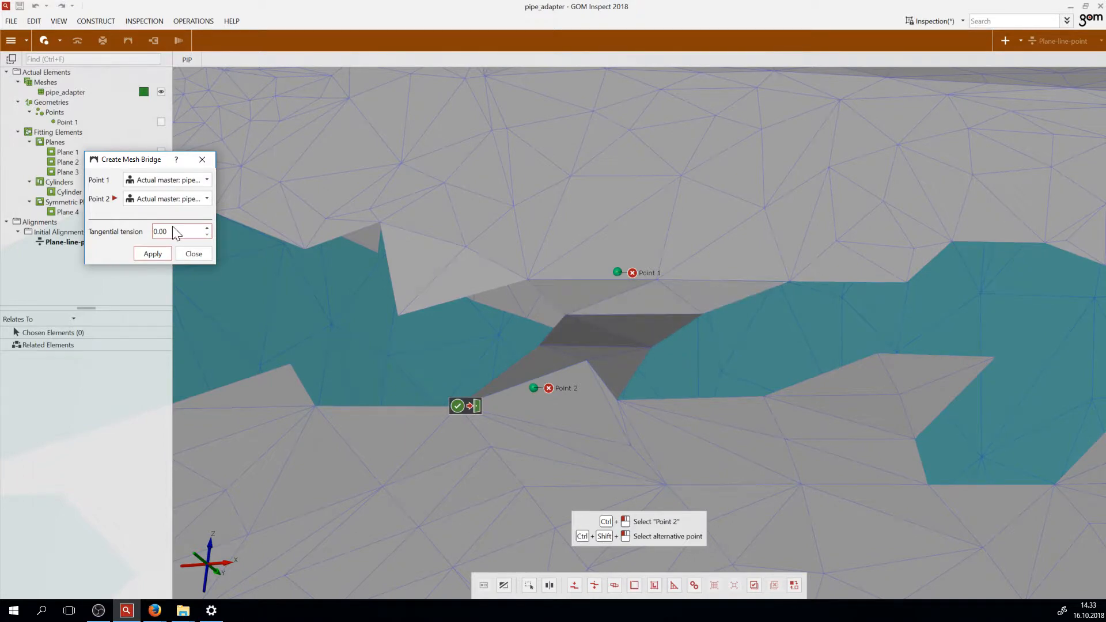
left_click_drag(536, 278, 429, 270)
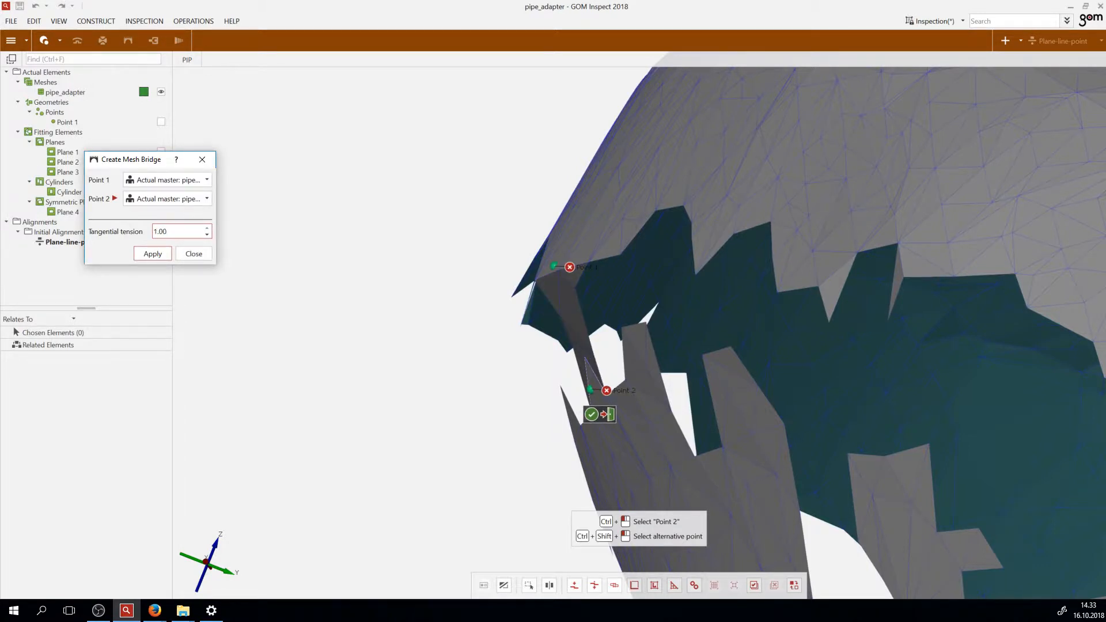
Set the tangential tension to 0.50, create the mesh bridge and finish bridge creation
scroll(173, 231, "down", 5)
left_click_drag(471, 305, 642, 304)
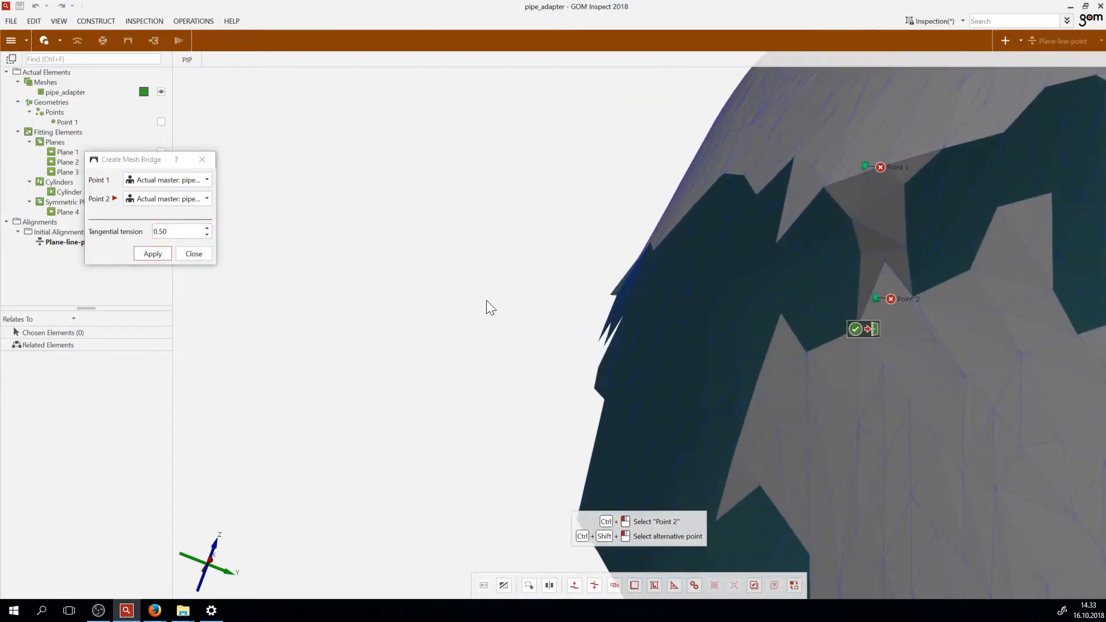
left_click(152, 254)
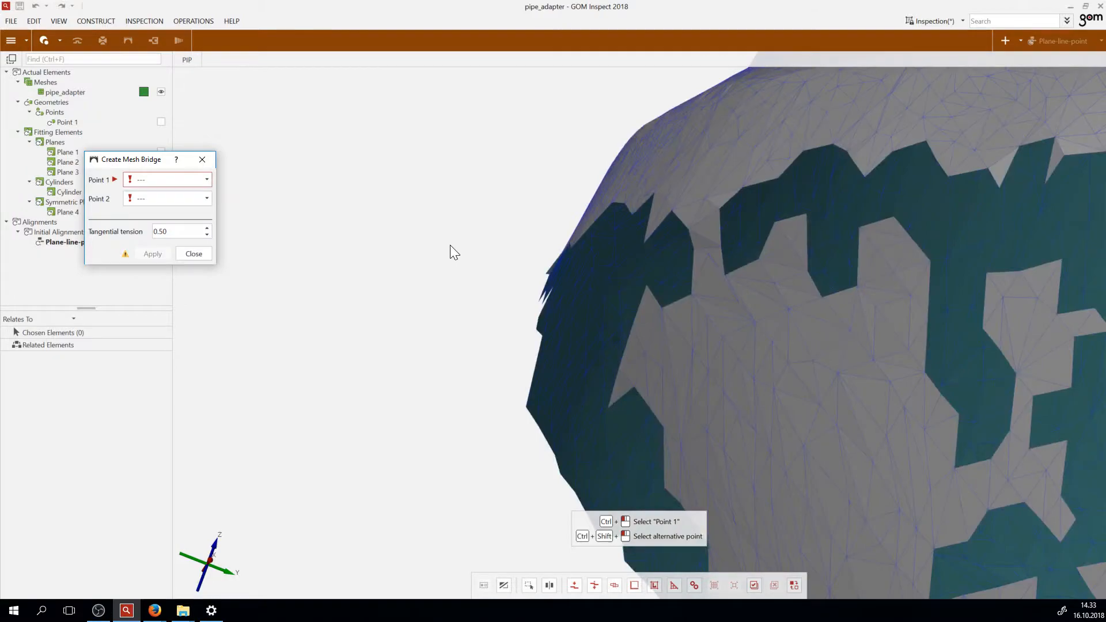
scroll(450, 244, "down", 4)
left_click_drag(727, 269, 807, 306)
scroll(665, 251, "down", 2)
scroll(714, 262, "down", 5)
scroll(841, 288, "up", 6)
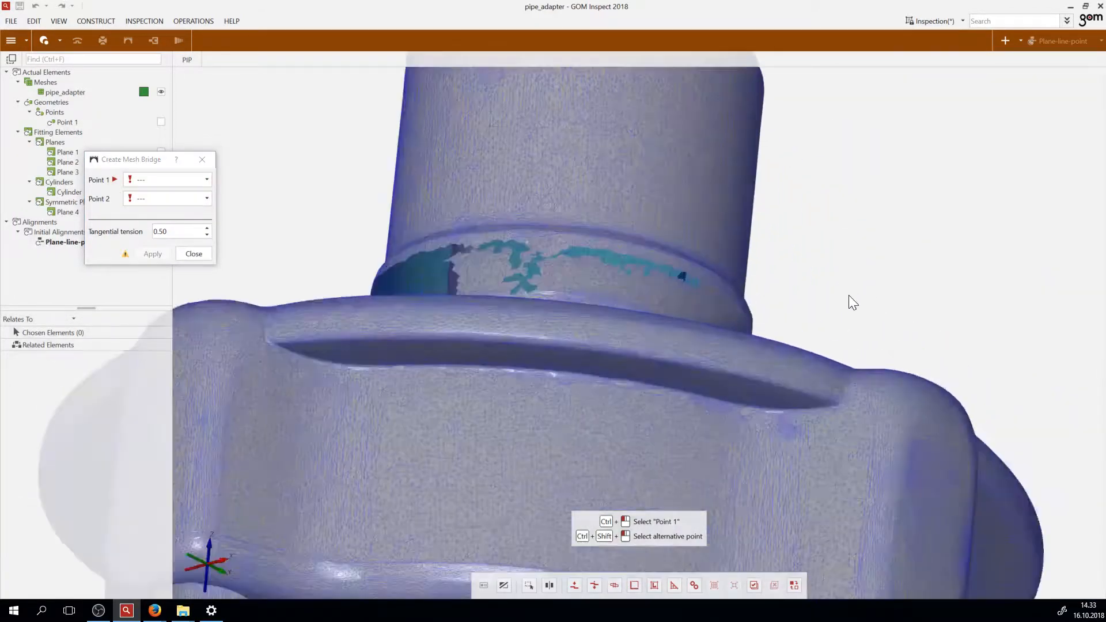
left_click(193, 253)
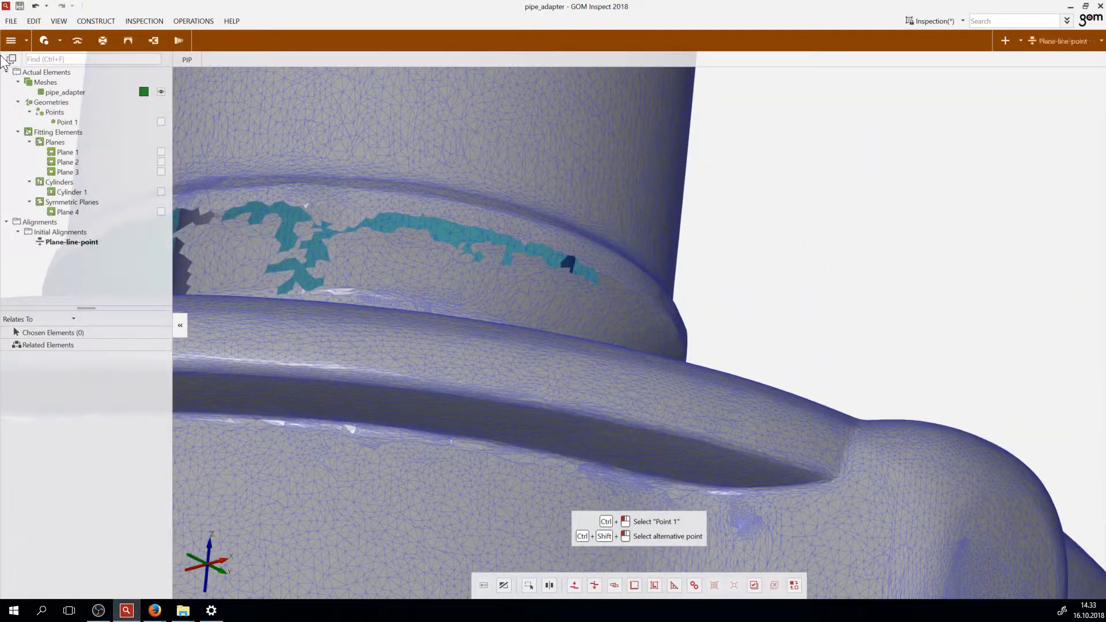
Start closing holes interactively and fill the separated hole section on the collar completely with the Normal filling result
left_click(38, 45)
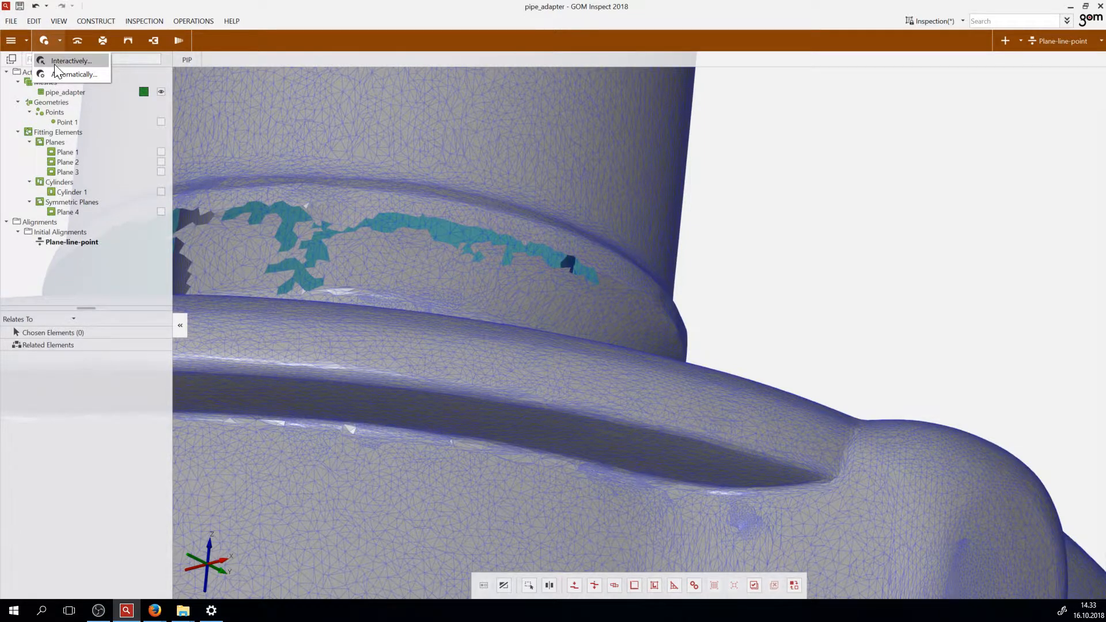
left_click(54, 62)
scroll(341, 220, "up", 2)
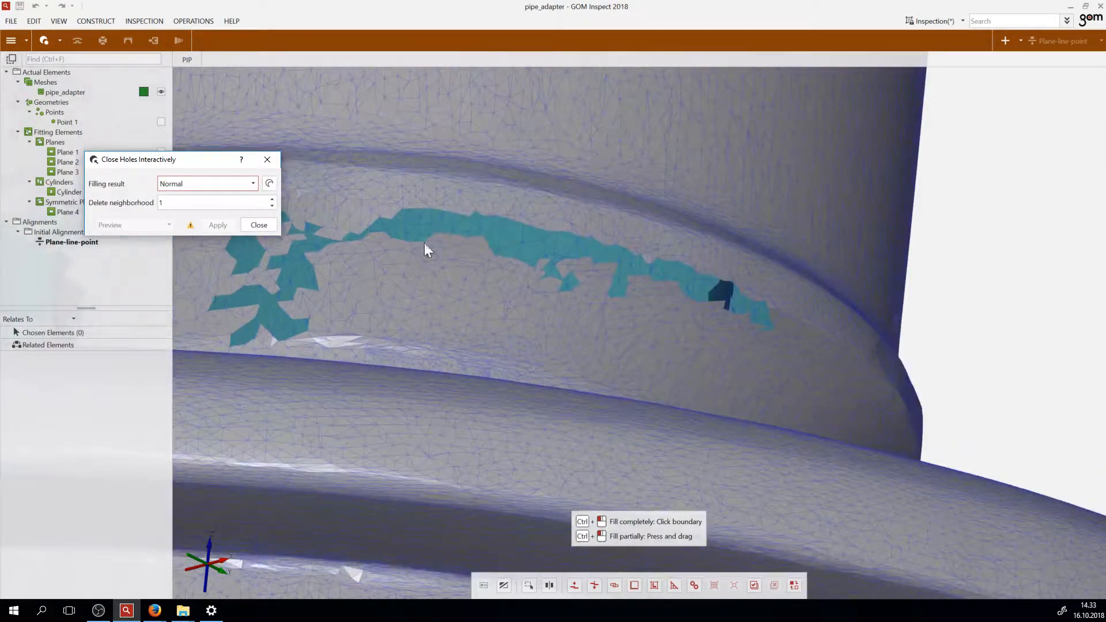
left_click(455, 235, "ctrl")
Examine the fill preview on the collar from several sides, including its transition to the remaining open section
left_click_drag(478, 240, 716, 265)
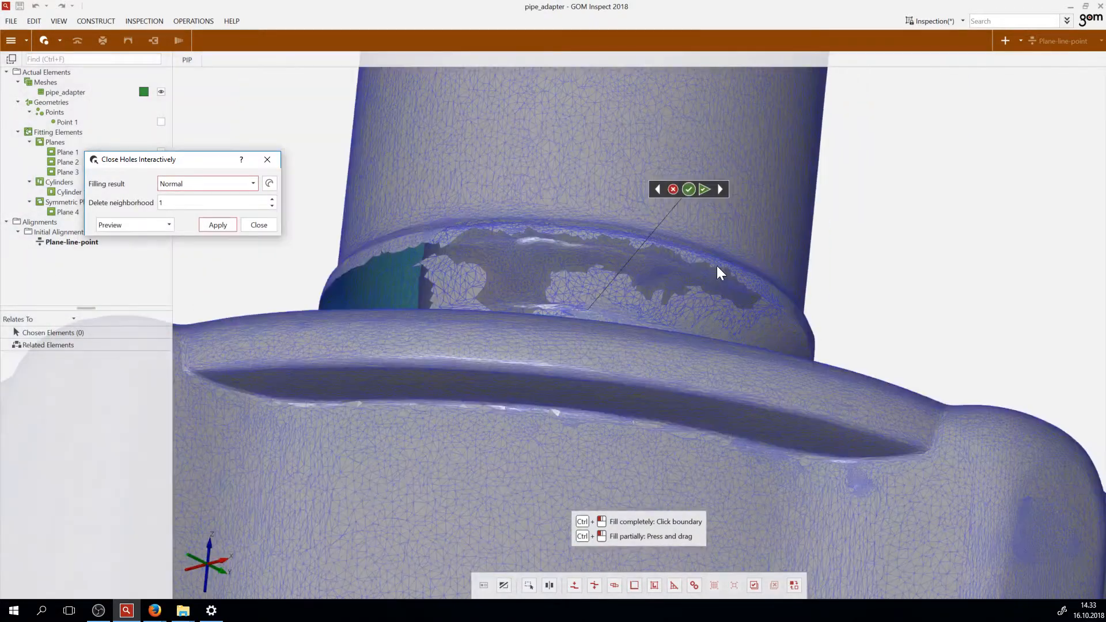
left_click_drag(481, 230, 487, 281)
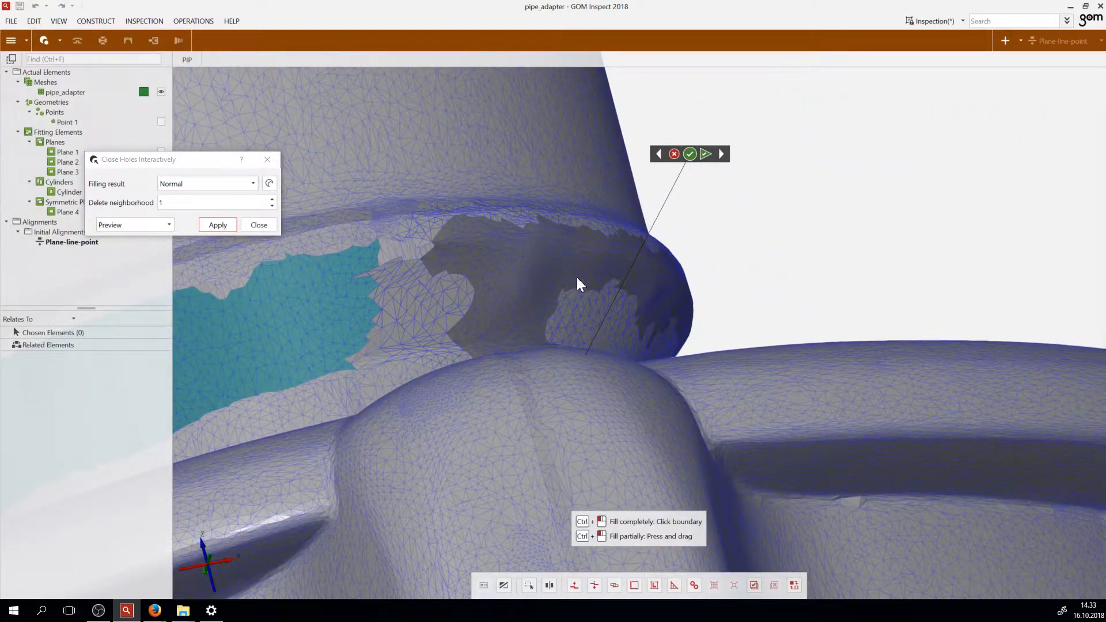
left_click_drag(533, 272, 379, 277)
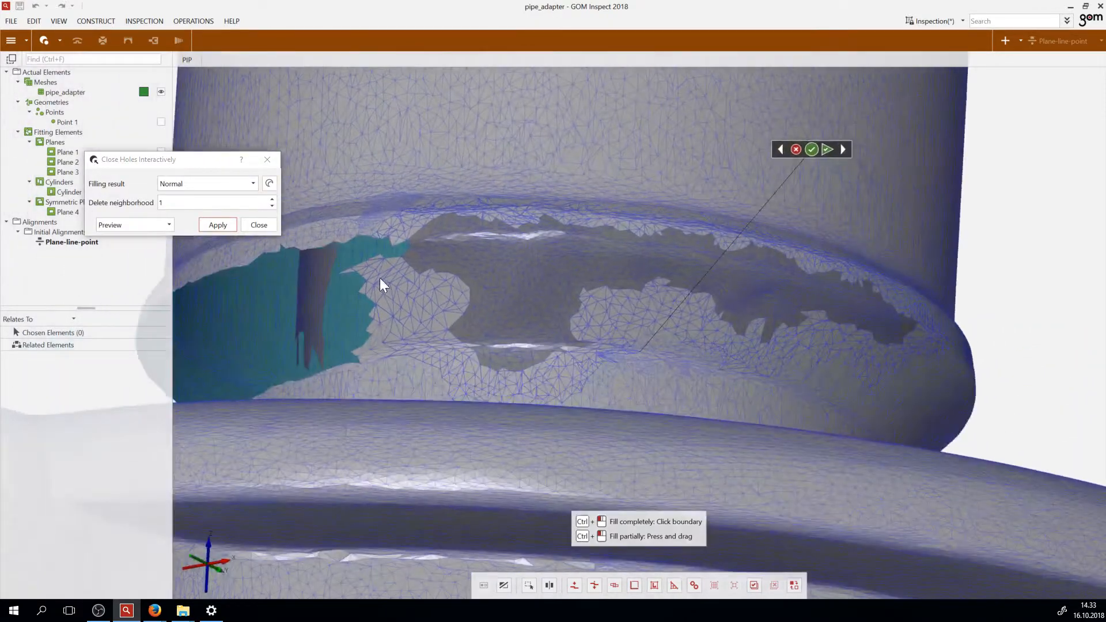
scroll(381, 277, "down", 3)
mouse_move(608, 285)
left_mouse_down()
mouse_move(486, 286)
mouse_move(480, 273)
mouse_move(538, 274)
mouse_move(598, 296)
left_mouse_up()
scroll(638, 326, "up", 2)
scroll(634, 286, "down", 3)
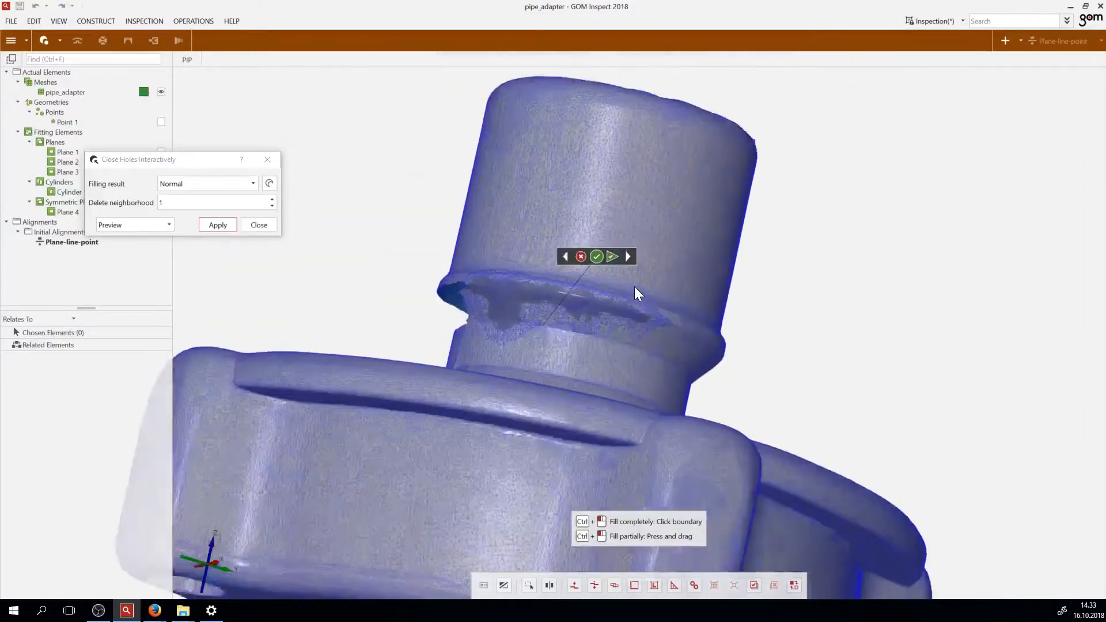
scroll(637, 311, "up", 6)
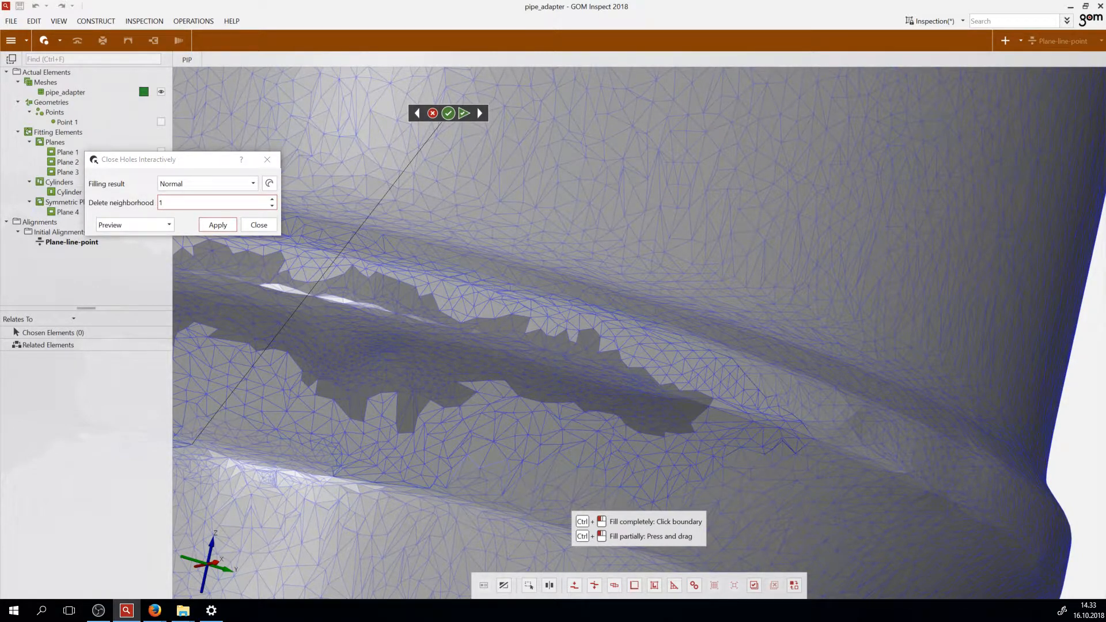
scroll(656, 351, "up", 2)
scroll(424, 316, "down", 5)
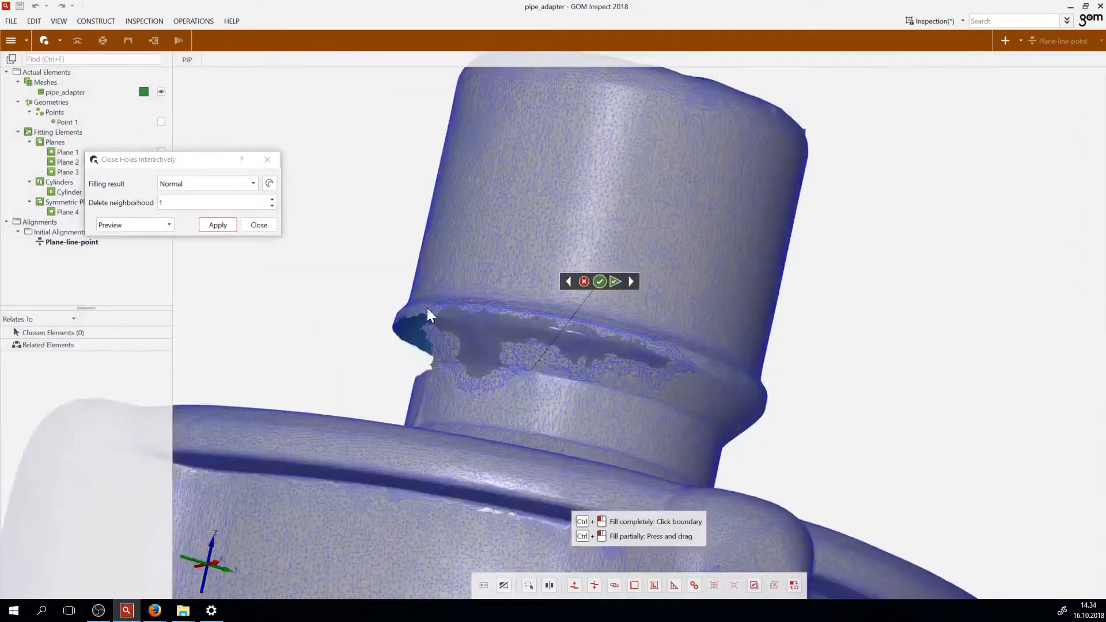
scroll(482, 342, "up", 4)
scroll(482, 342, "up", 3)
scroll(308, 316, "down", 3)
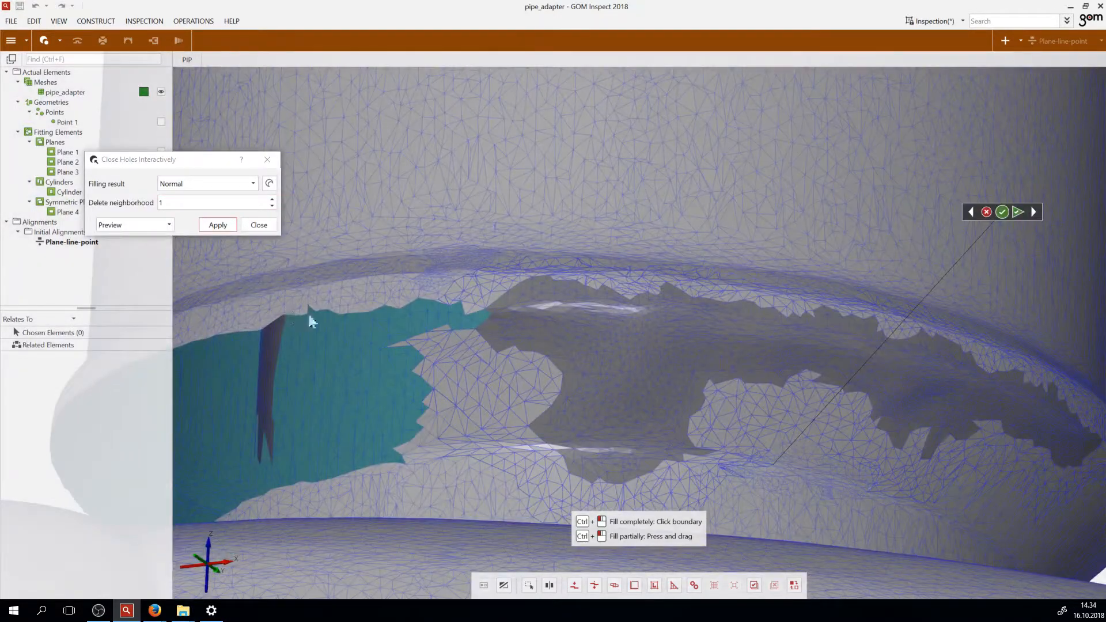
scroll(304, 331, "up", 5)
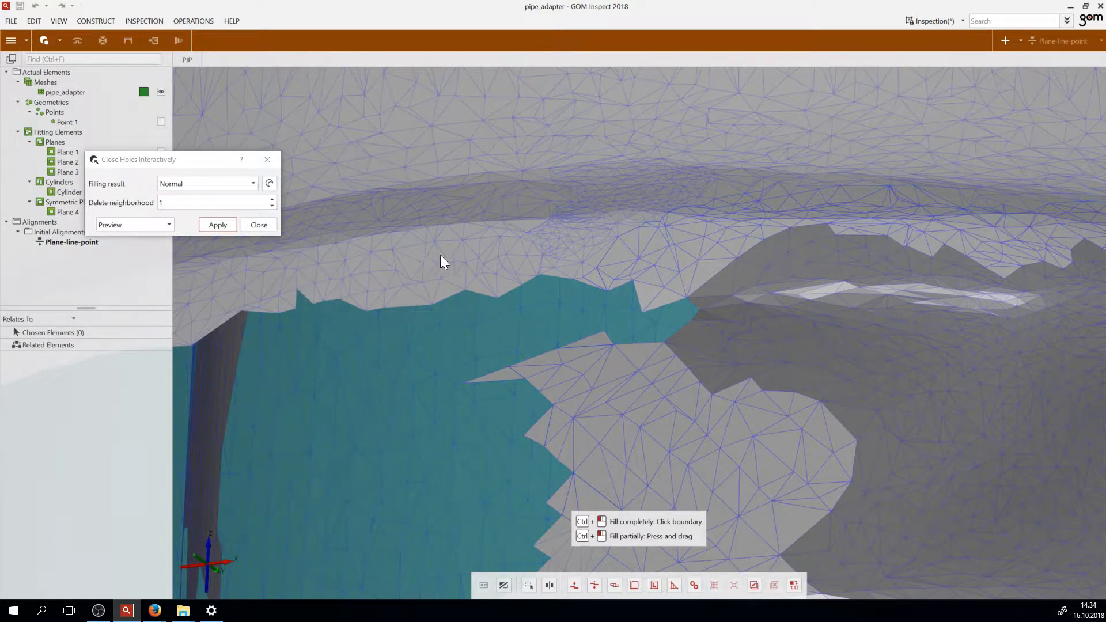
scroll(432, 277, "down", 7)
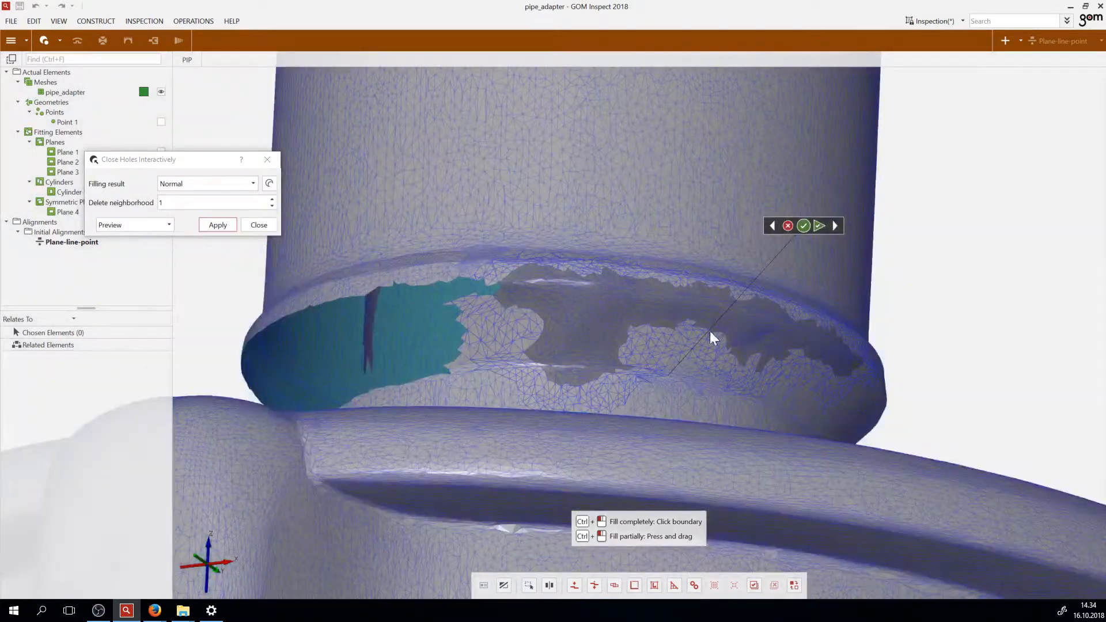
Try a delete neighborhood of 0 for the hole fill and check the preview from the side
scroll(864, 357, "up", 2)
scroll(592, 314, "up", 2)
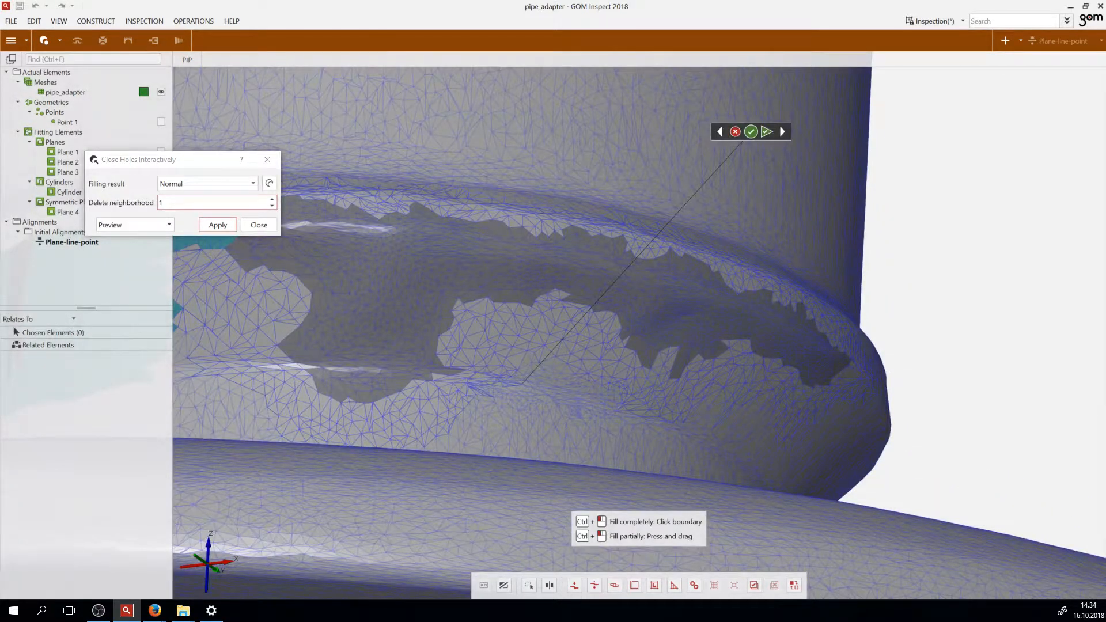
double_click(163, 203)
type("0")
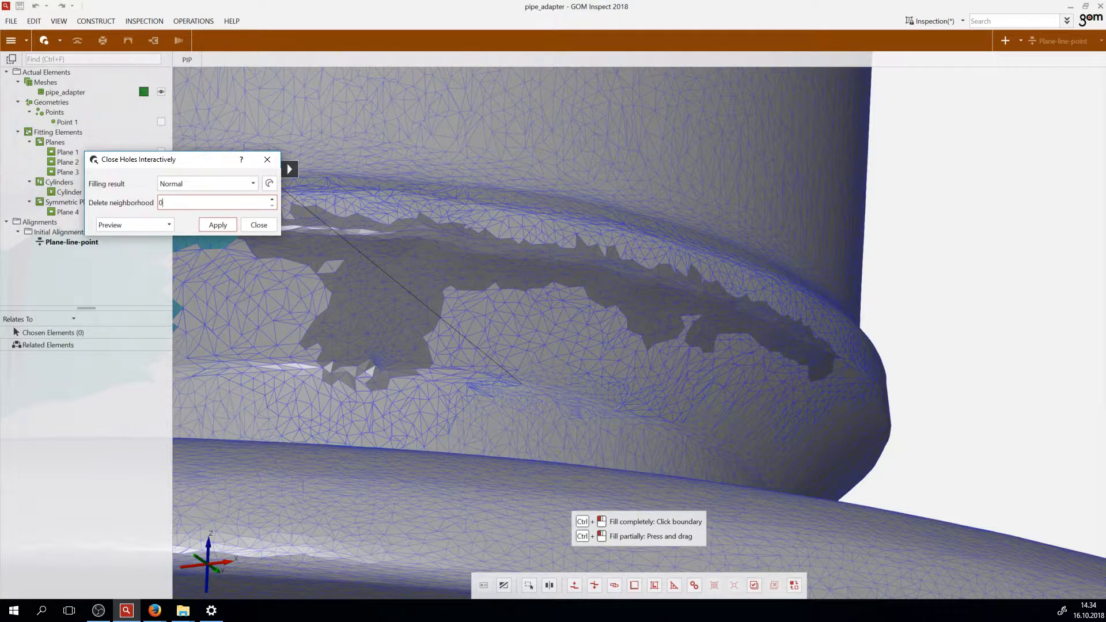
left_click_drag(457, 237, 614, 289)
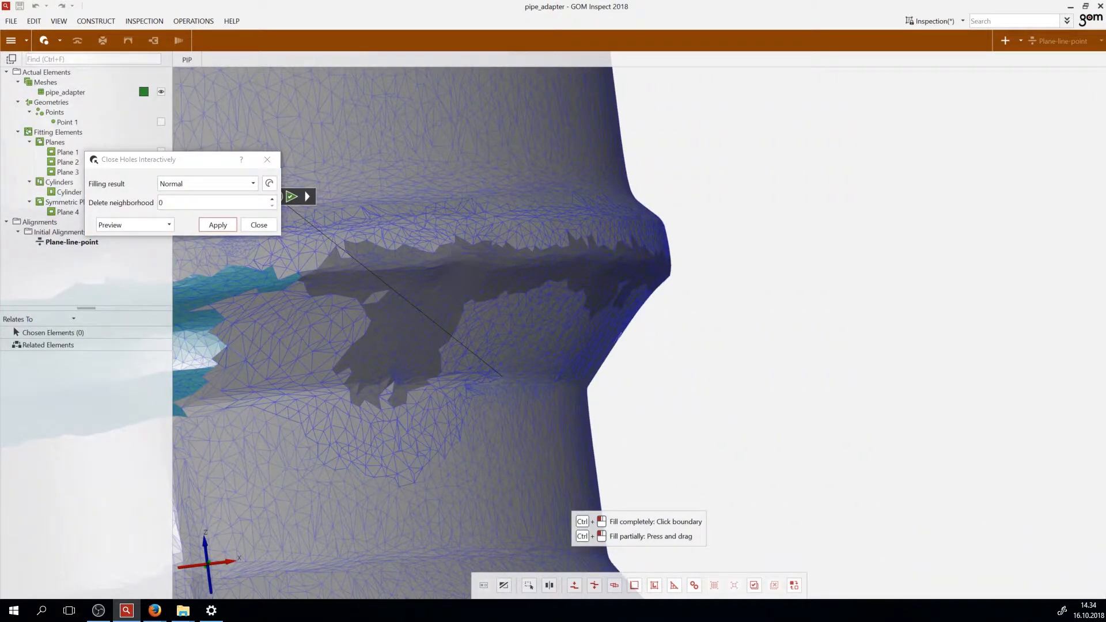
Raise the delete neighborhood step by step to 8 and check how the fill shape changes around the collar
left_click(272, 199)
left_click(272, 200)
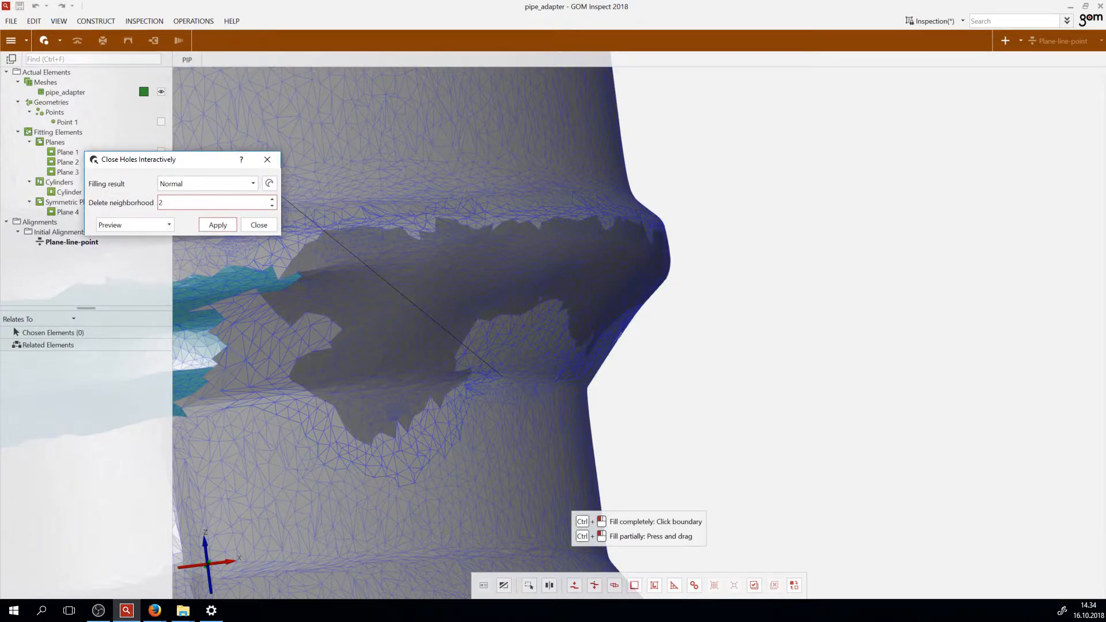
left_click(271, 199)
left_click(272, 199)
key("Up")
key("Up")
key("Up")
key("Up")
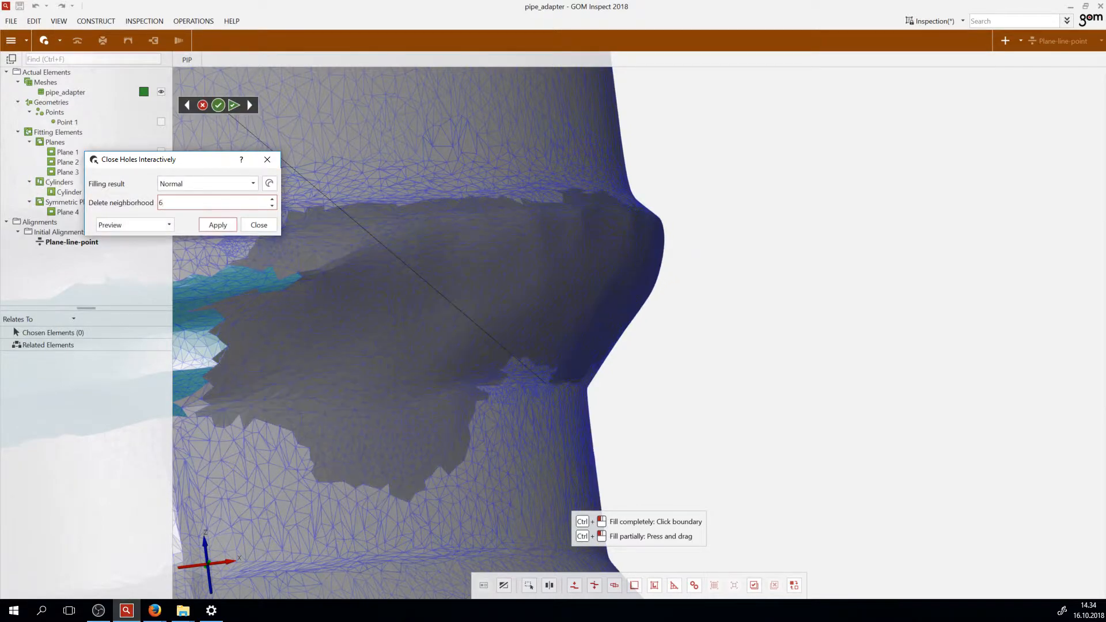
left_click_drag(543, 262, 336, 273)
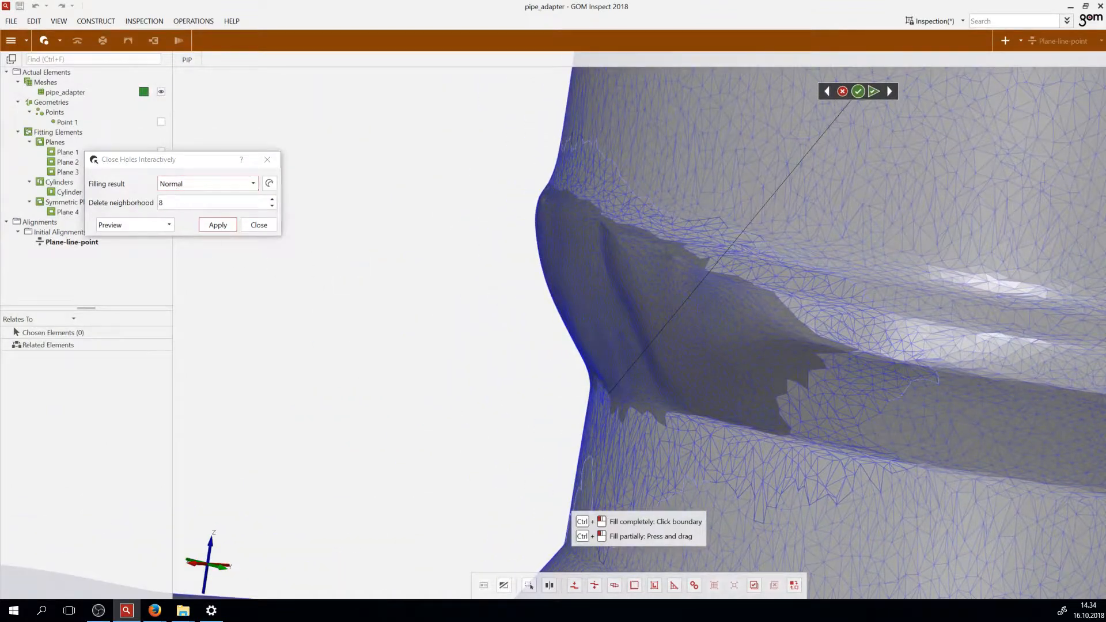
Lower the delete neighborhood step by step to 1 and compare the fill preview at values of 2, 1 and 0
scroll(177, 202, "down", 2)
scroll(177, 202, "down", 3)
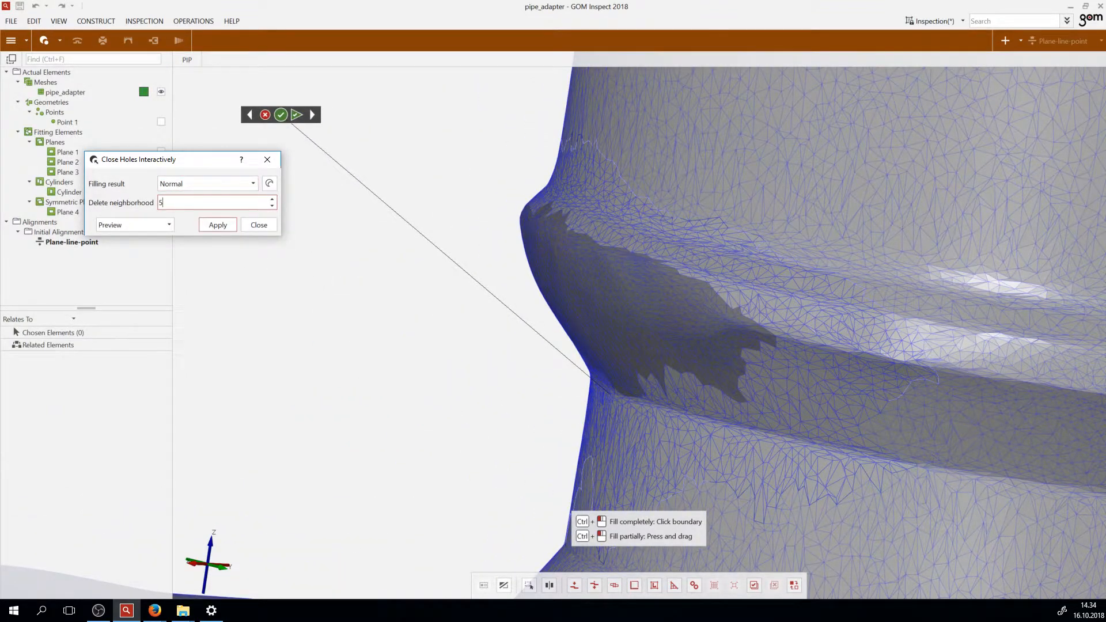
scroll(178, 202, "down", 2)
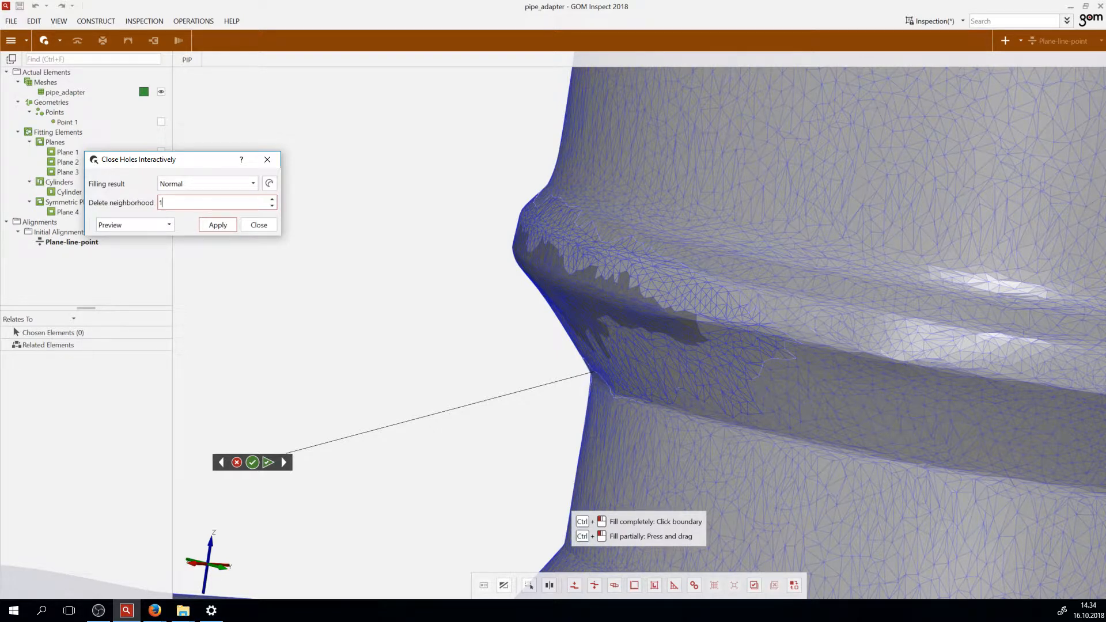
key("BackSpace")
type("2")
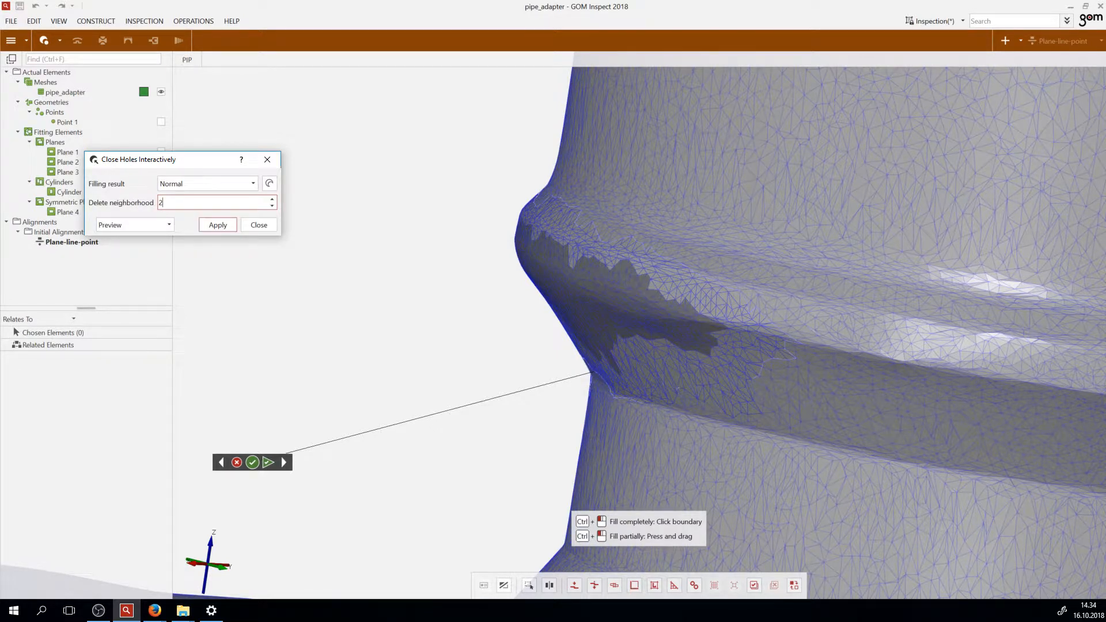
key("BackSpace")
type("1")
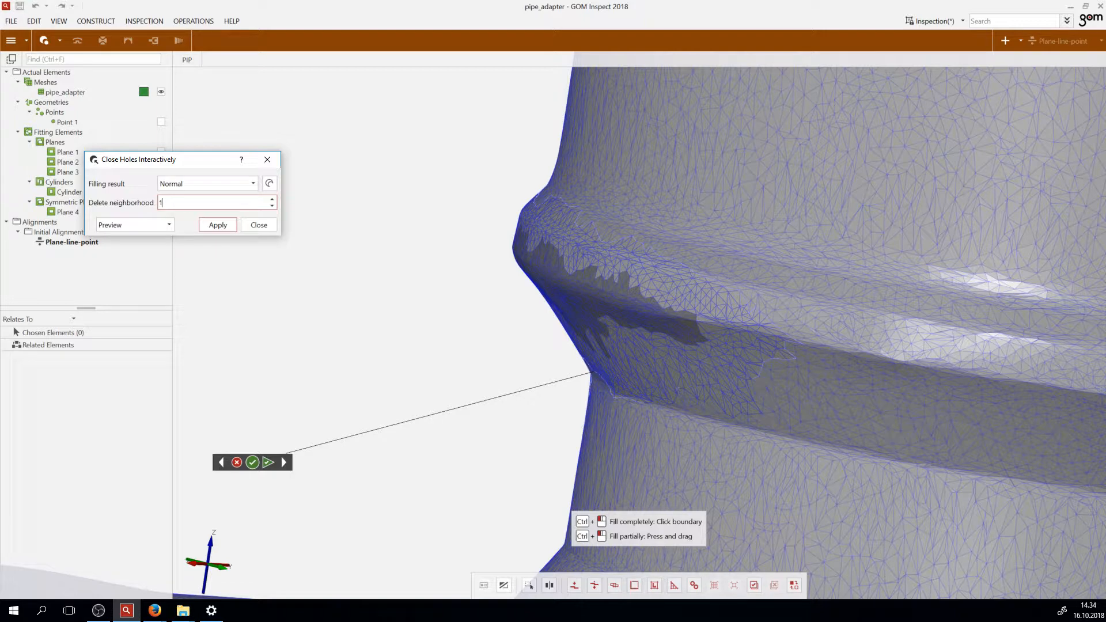
key("BackSpace")
type("0")
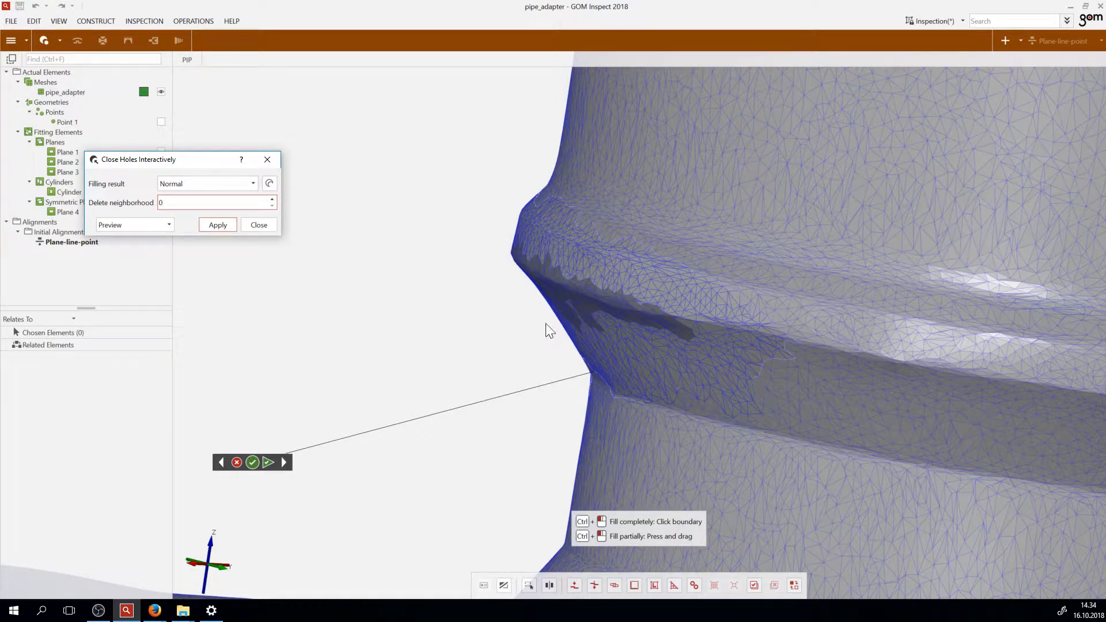
Examine the fill preview along the collar ridge, both close up and compared with the intact opposite side
scroll(641, 308, "up", 5)
scroll(662, 301, "down", 5)
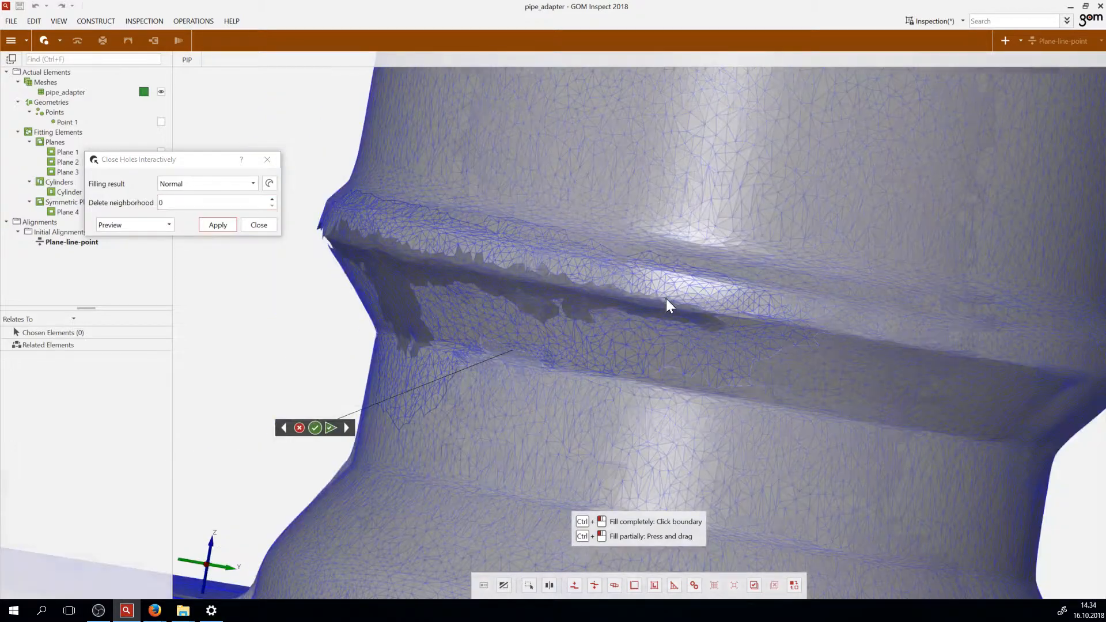
scroll(427, 266, "up", 6)
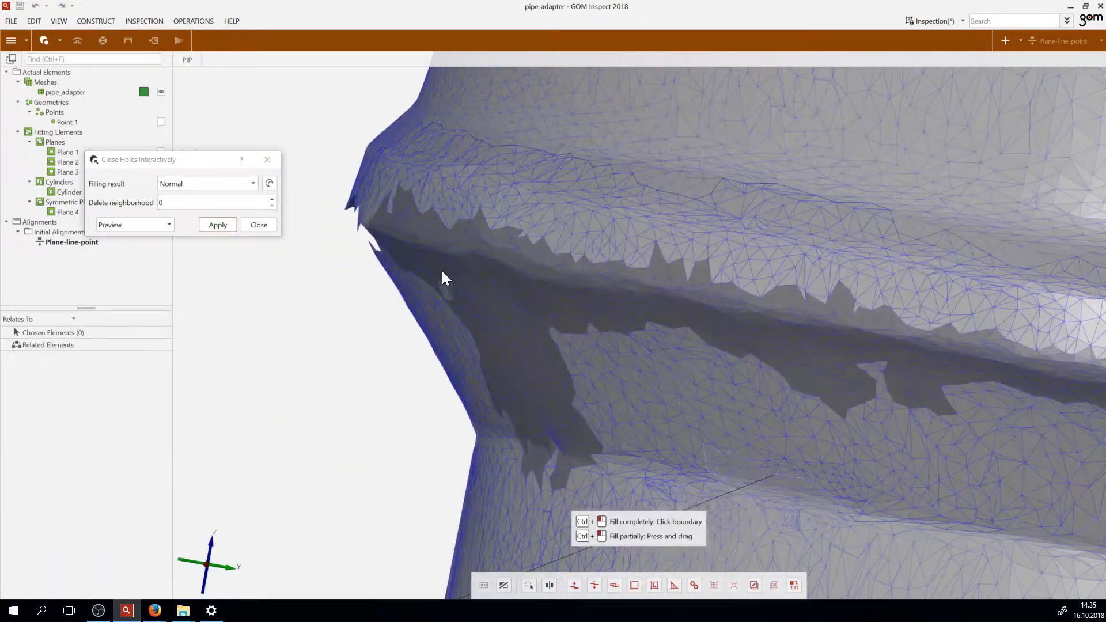
scroll(533, 246, "down", 4)
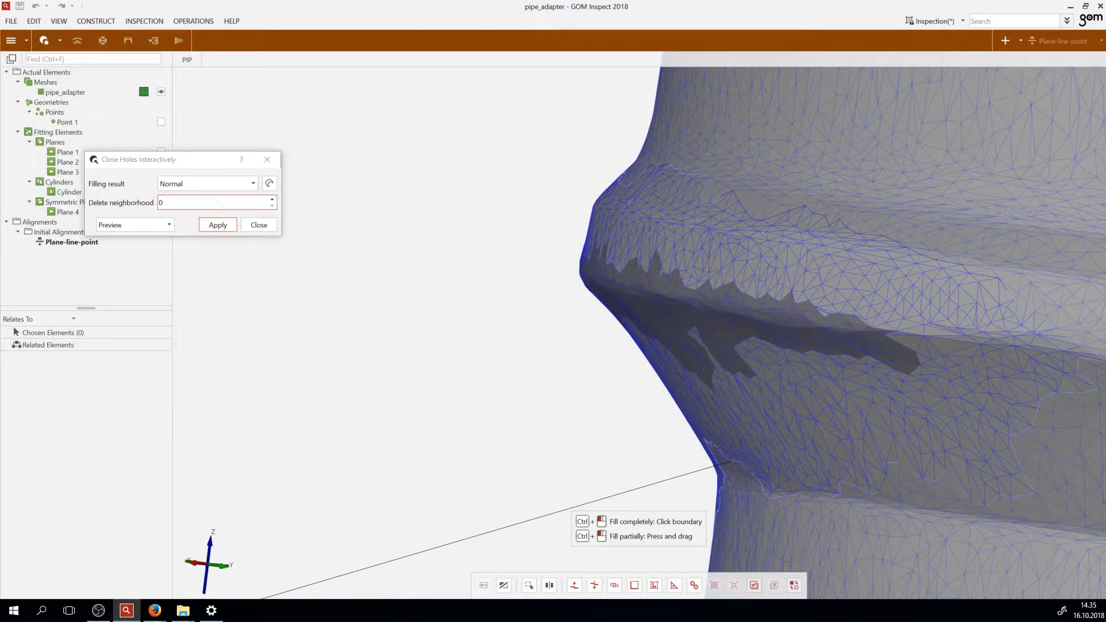
left_click_drag(611, 278, 536, 277)
left_click_drag(563, 279, 524, 261)
scroll(570, 262, "down", 4)
left_click_drag(893, 271, 795, 259)
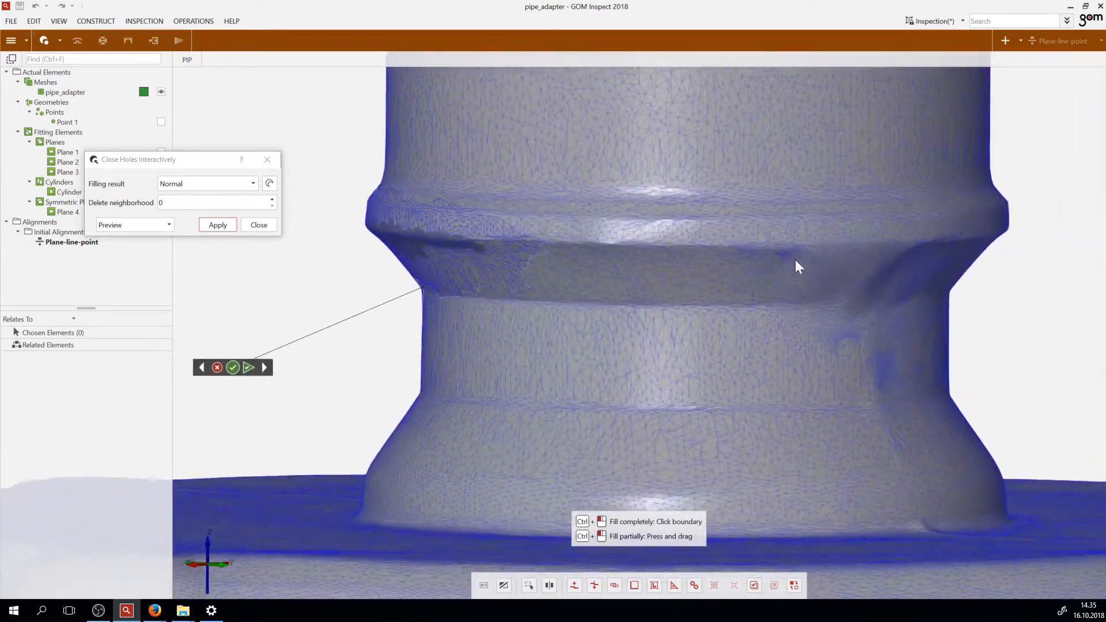
Set the delete neighborhood of the hole fill to 1
scroll(649, 227, "down", 1)
scroll(416, 227, "up", 5)
double_click(162, 202)
type("1")
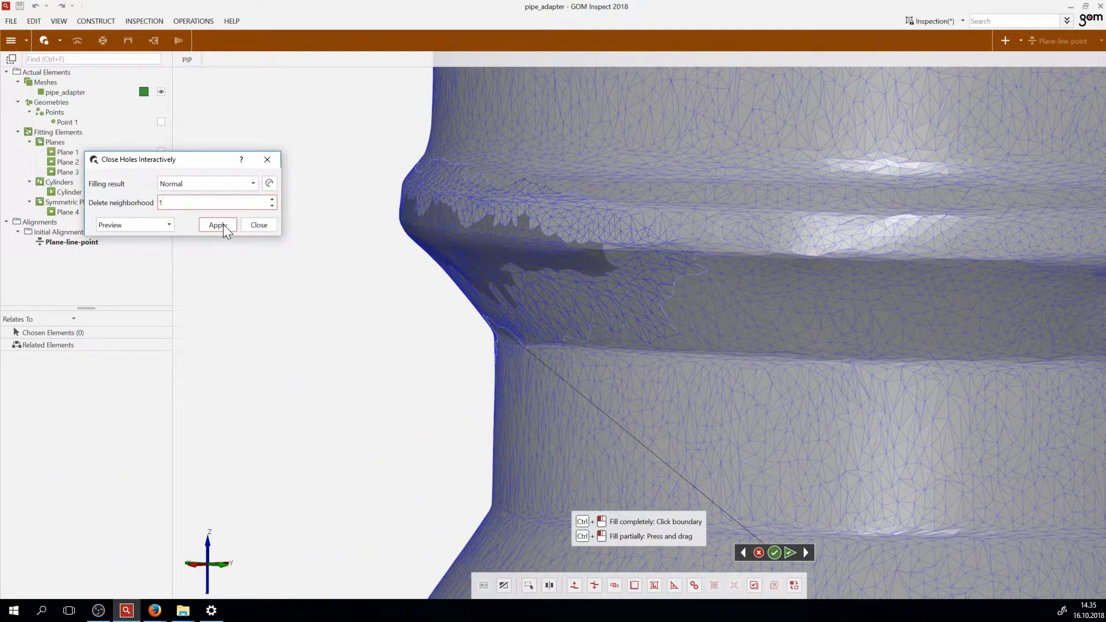
Apply the previewed fill to the collar hole section, check it along the ridge, and finish interactive hole closing
left_click(218, 225)
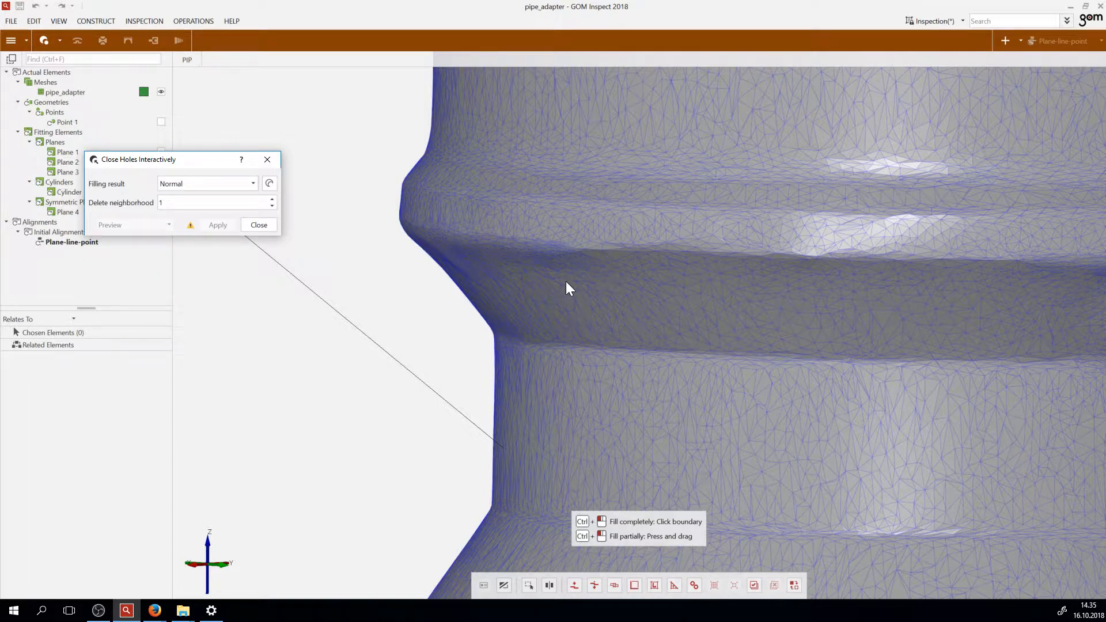
scroll(525, 258, "up", 2)
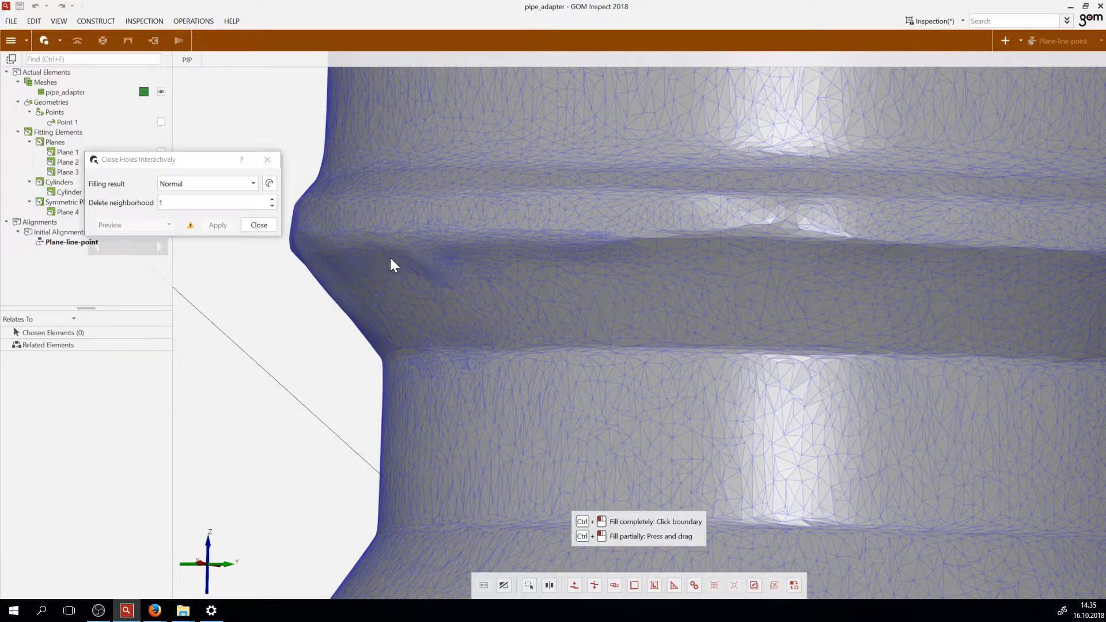
left_click_drag(389, 257, 472, 254)
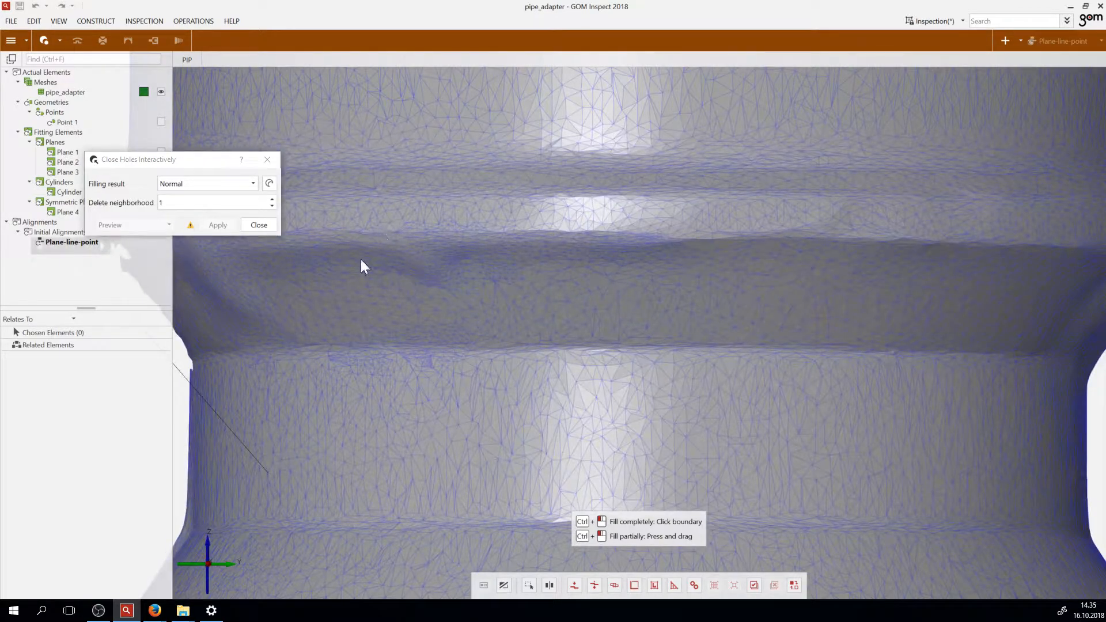
scroll(555, 330, "down", 5)
left_click_drag(537, 333, 829, 334)
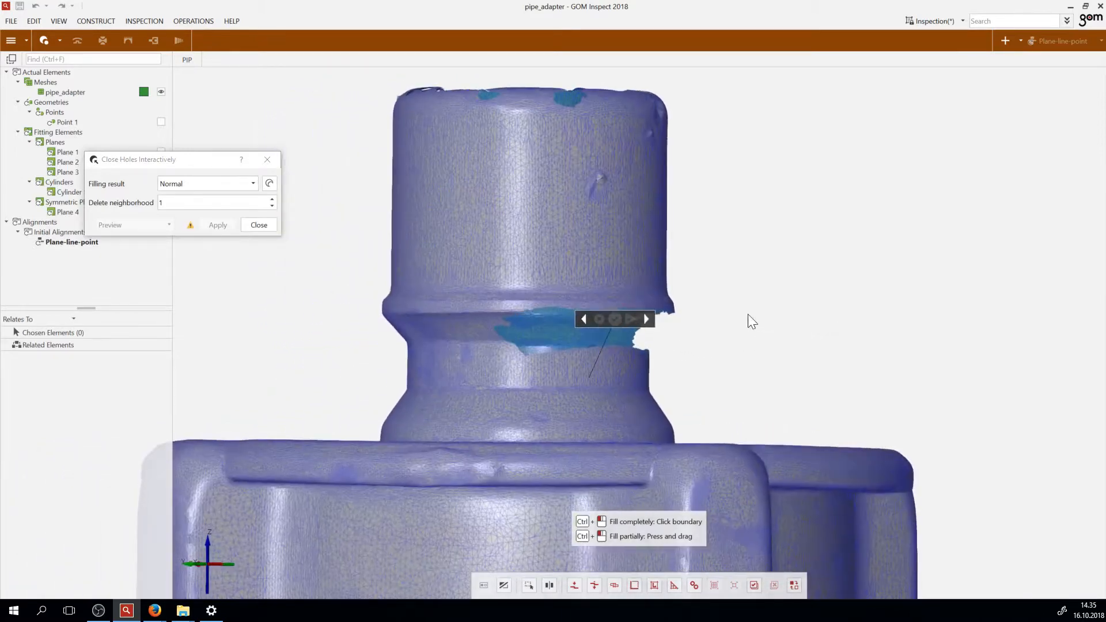
left_click(254, 224)
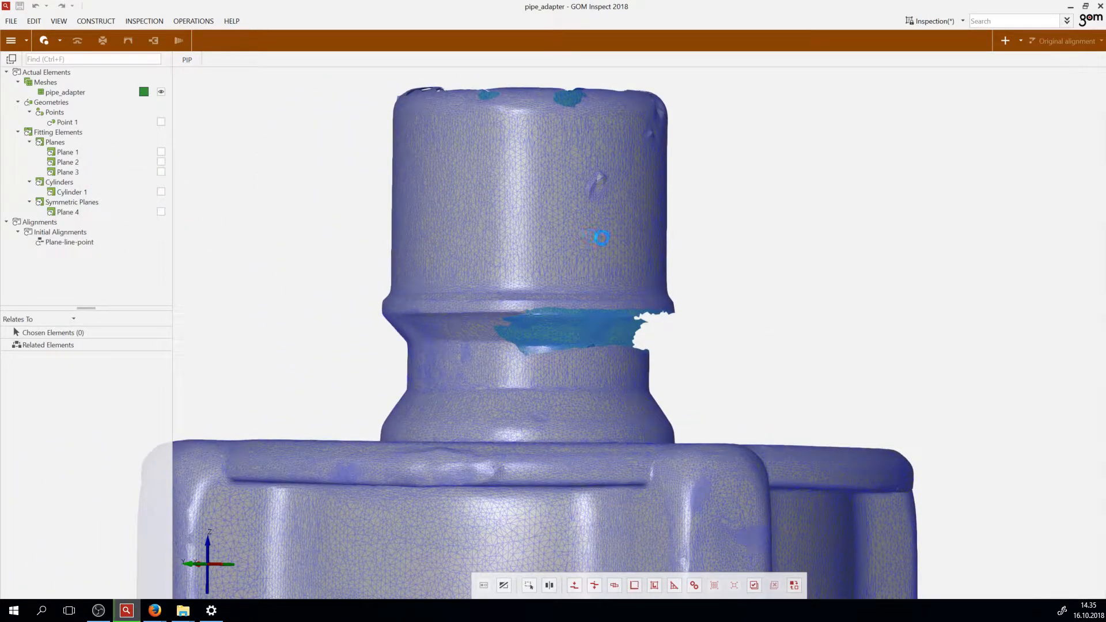
Examine the dent on the outer wall of the upper pipe section up close and from several angles
left_click_drag(569, 241, 545, 244)
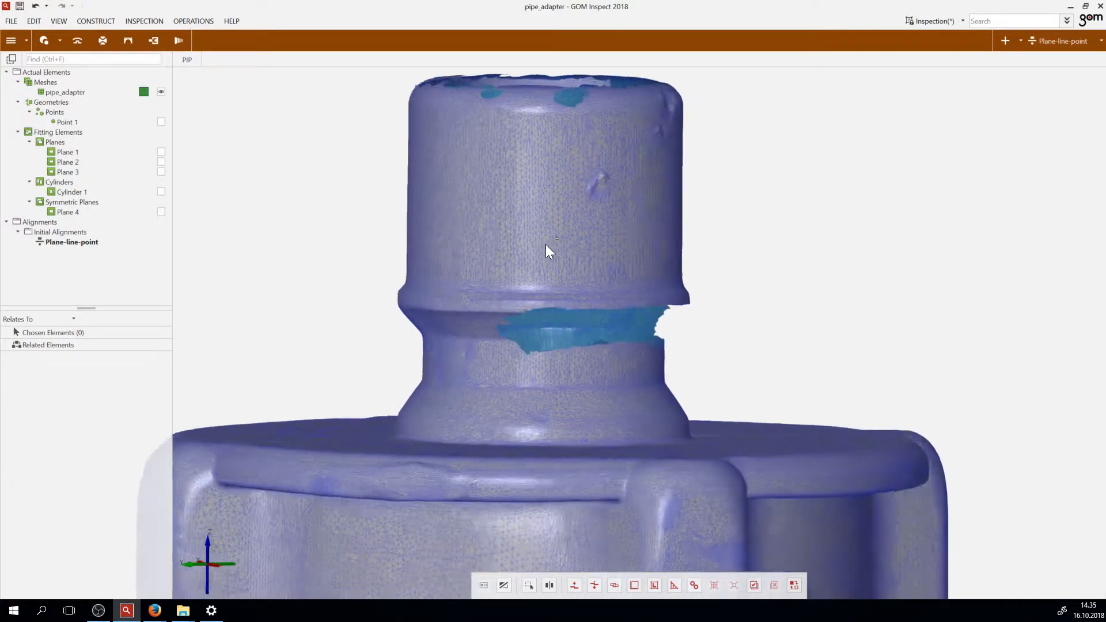
scroll(613, 162, "down", 3)
scroll(599, 177, "up", 6)
scroll(622, 230, "down", 4)
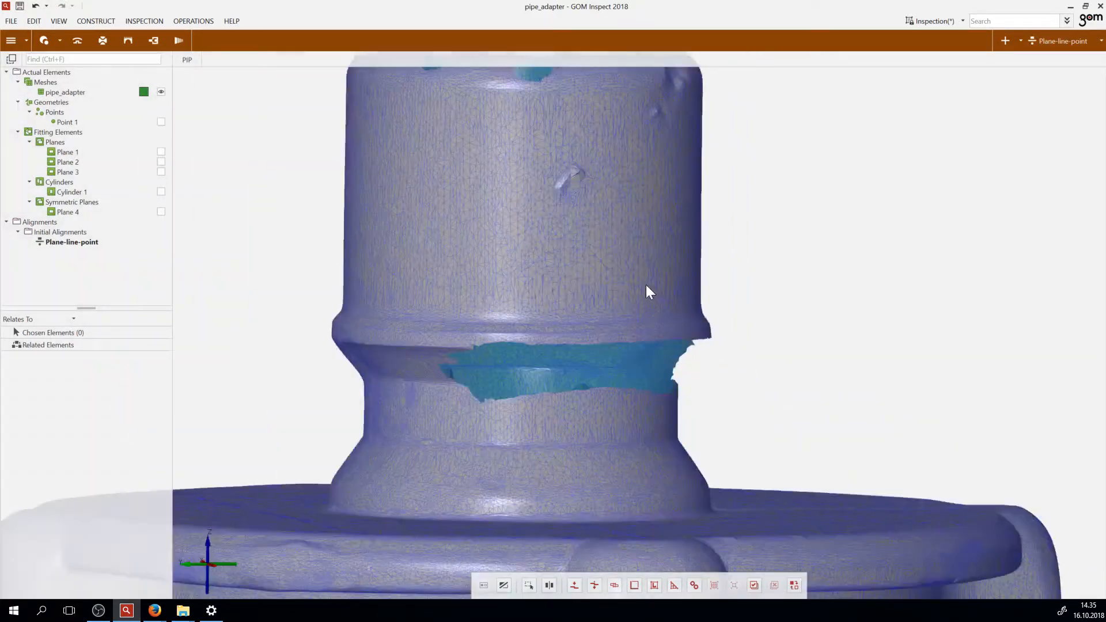
scroll(612, 188, "up", 5)
left_click_drag(579, 352, 525, 366)
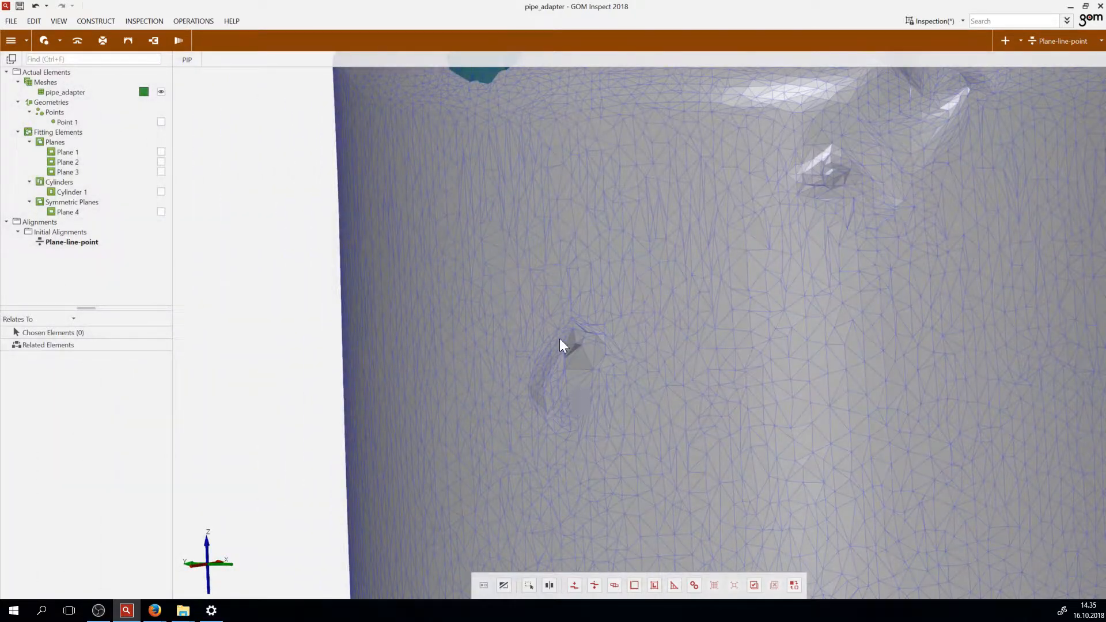
scroll(546, 331, "down", 5)
scroll(566, 340, "up", 2)
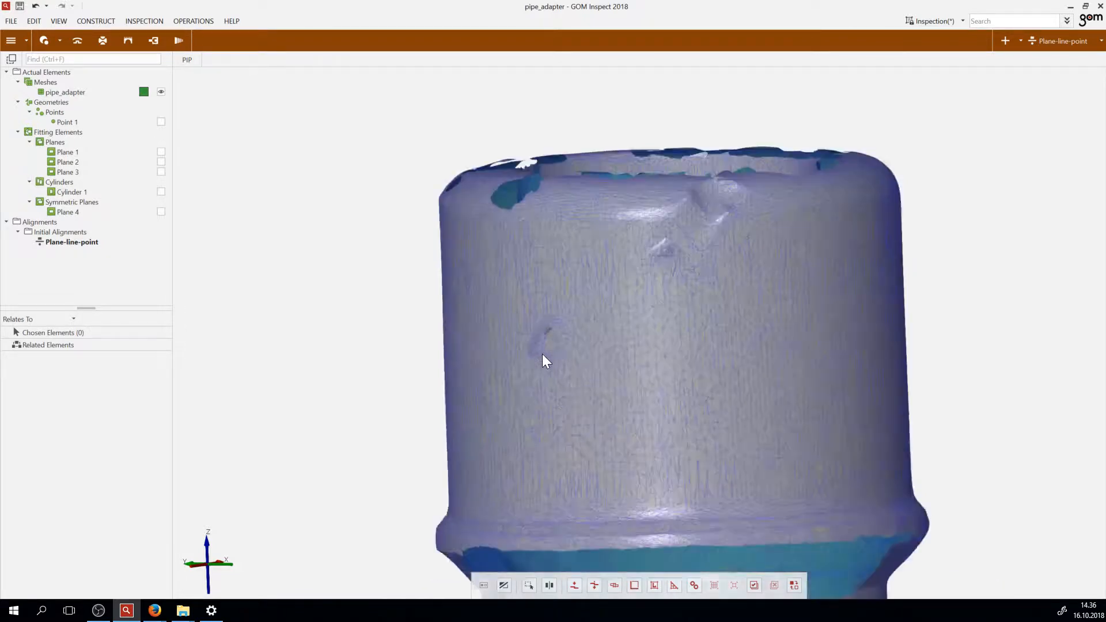
scroll(547, 343, "up", 5)
mouse_move(551, 332)
left_mouse_down()
mouse_move(575, 332)
mouse_move(591, 310)
left_mouse_up()
scroll(591, 310, "down", 10)
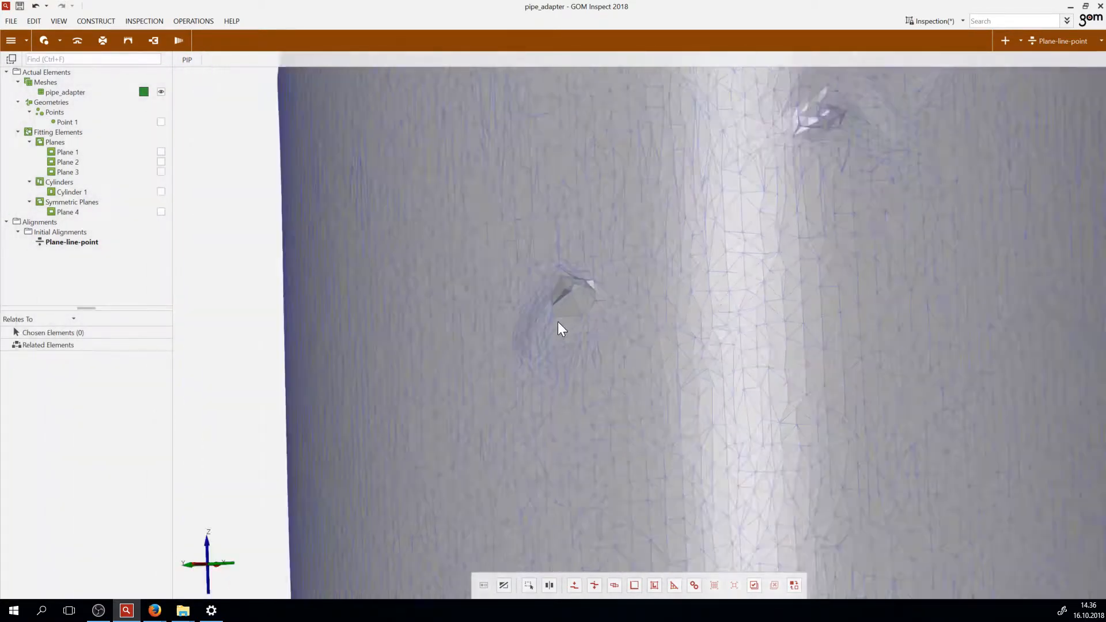
scroll(576, 294, "up", 12)
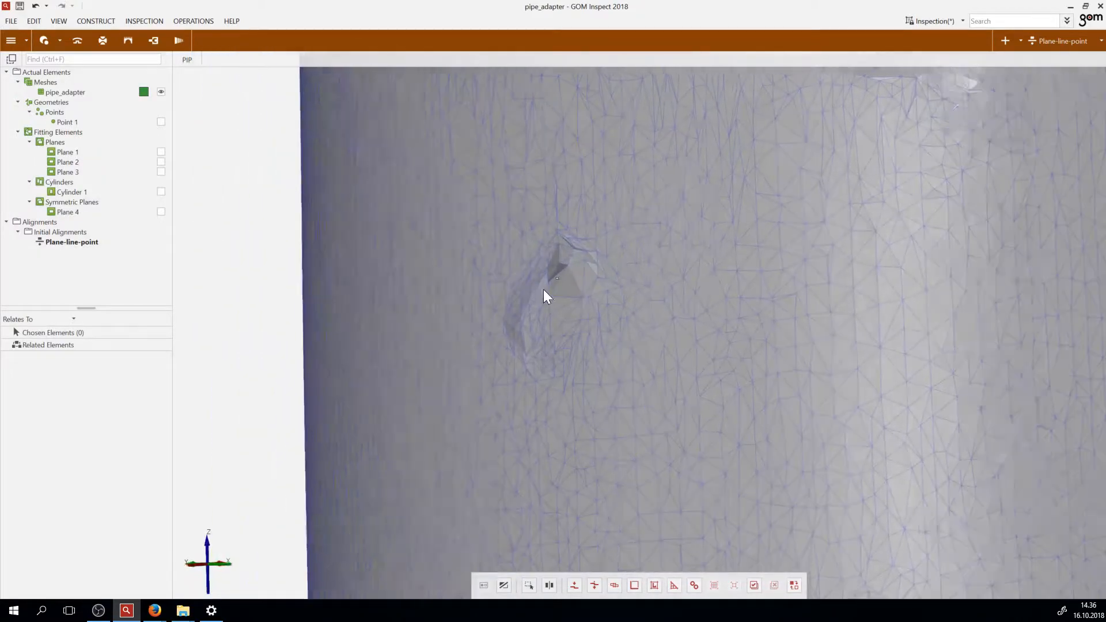
scroll(547, 254, "down", 5)
scroll(546, 251, "up", 6)
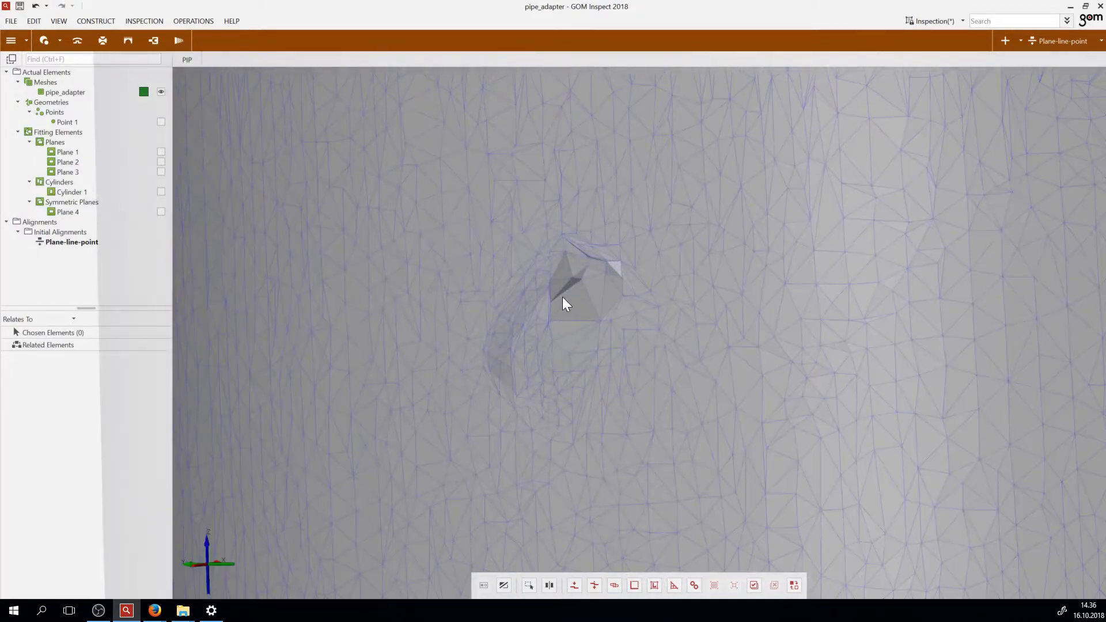
left_click_drag(562, 297, 561, 308)
scroll(574, 304, "down", 6)
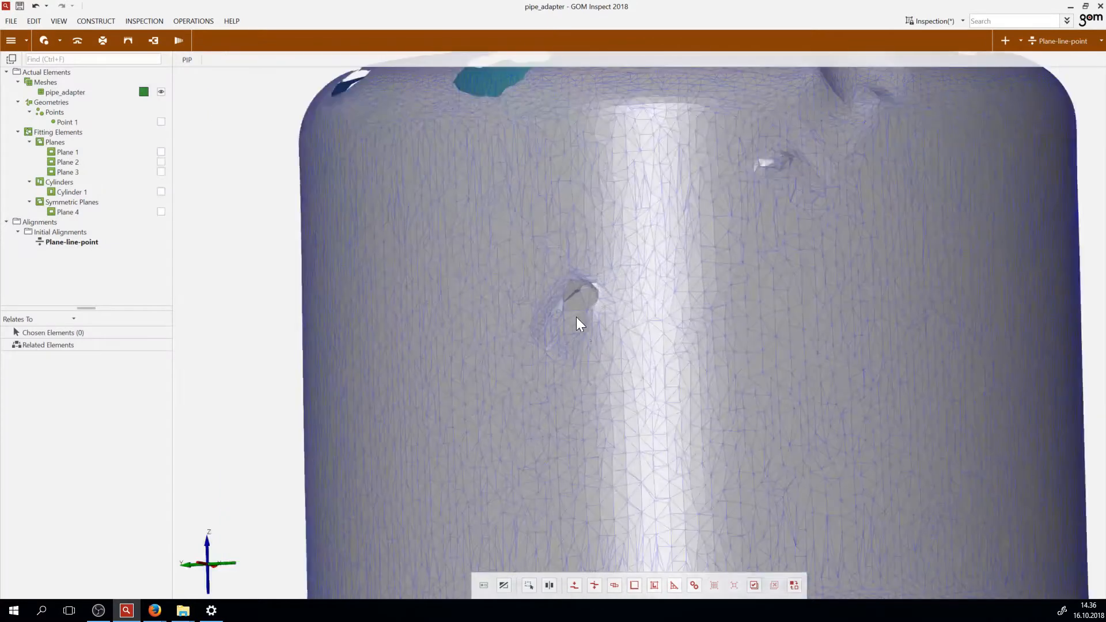
Select the mesh area around the dent on the upper pipe wall with Select/Deselect On Surface and delete it
left_click(573, 585)
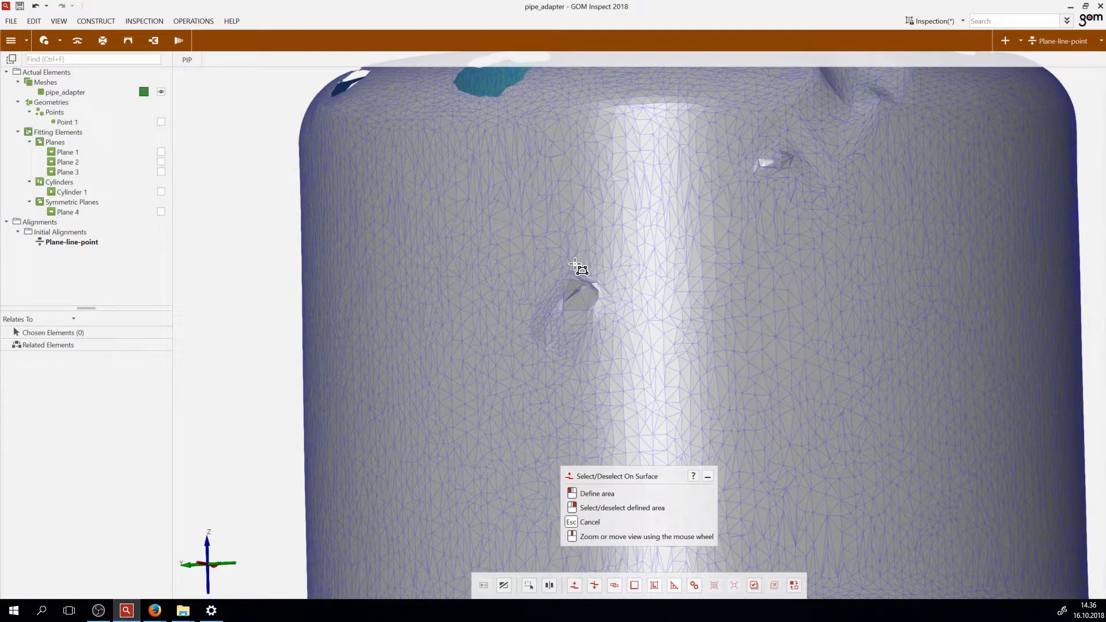
mouse_move(572, 266)
left_mouse_down()
mouse_move(541, 279)
mouse_move(530, 328)
mouse_move(514, 333)
mouse_move(541, 371)
mouse_move(587, 373)
mouse_move(624, 316)
mouse_move(616, 286)
mouse_move(586, 263)
left_mouse_up()
left_click(592, 263)
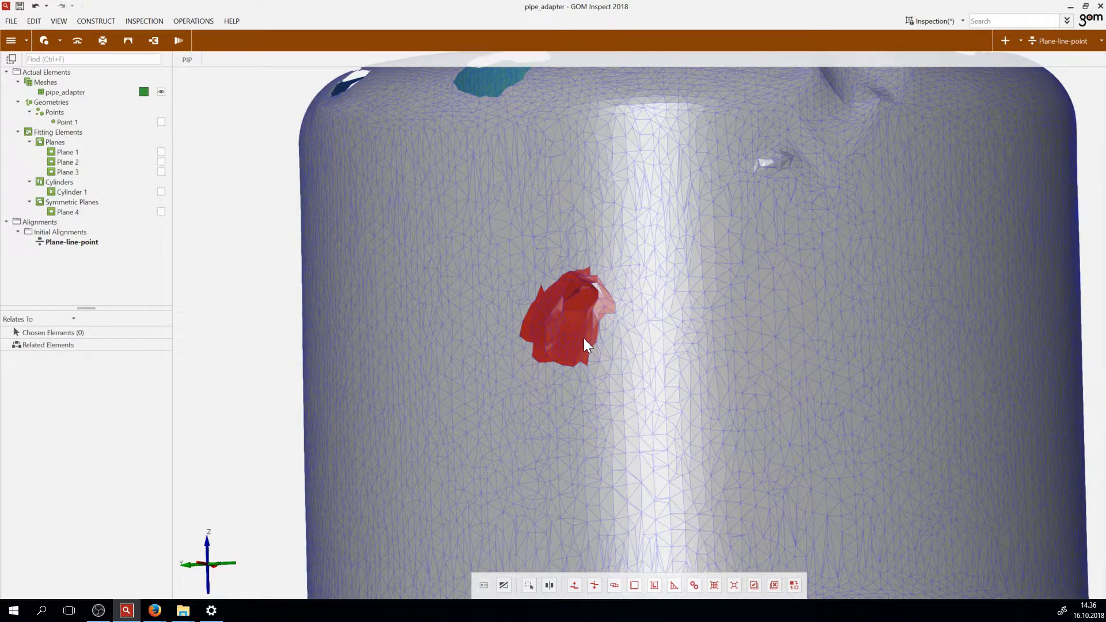
key("Delete")
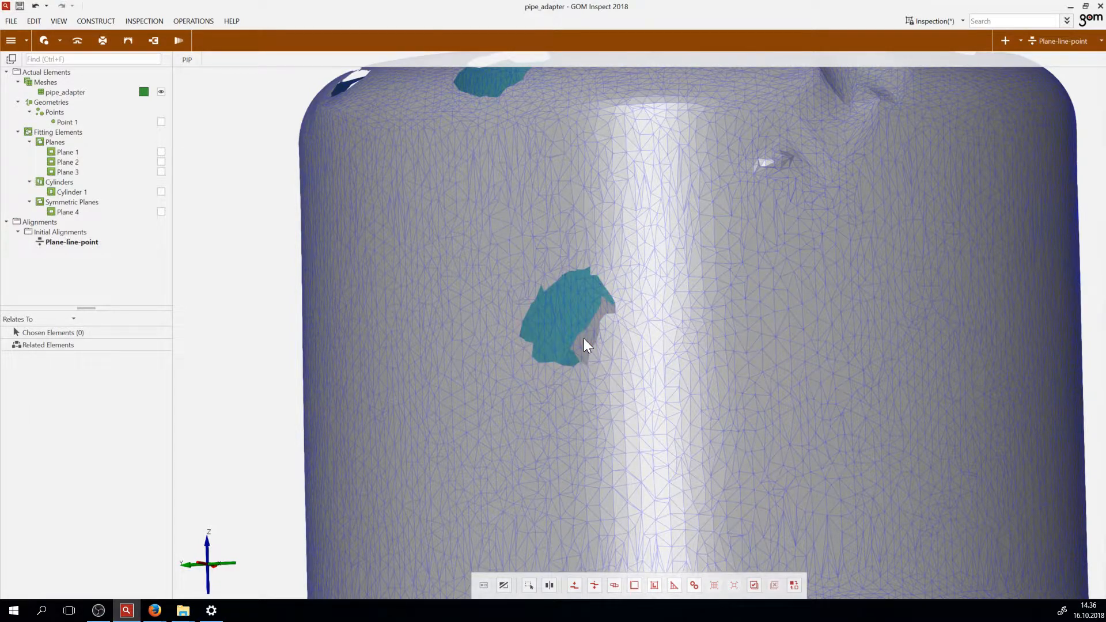
Completely fill the hole cut in the upper pipe wall with Close Holes Interactively, using Normal filling and a delete neighborhood of 1
left_click_drag(617, 353, 683, 343)
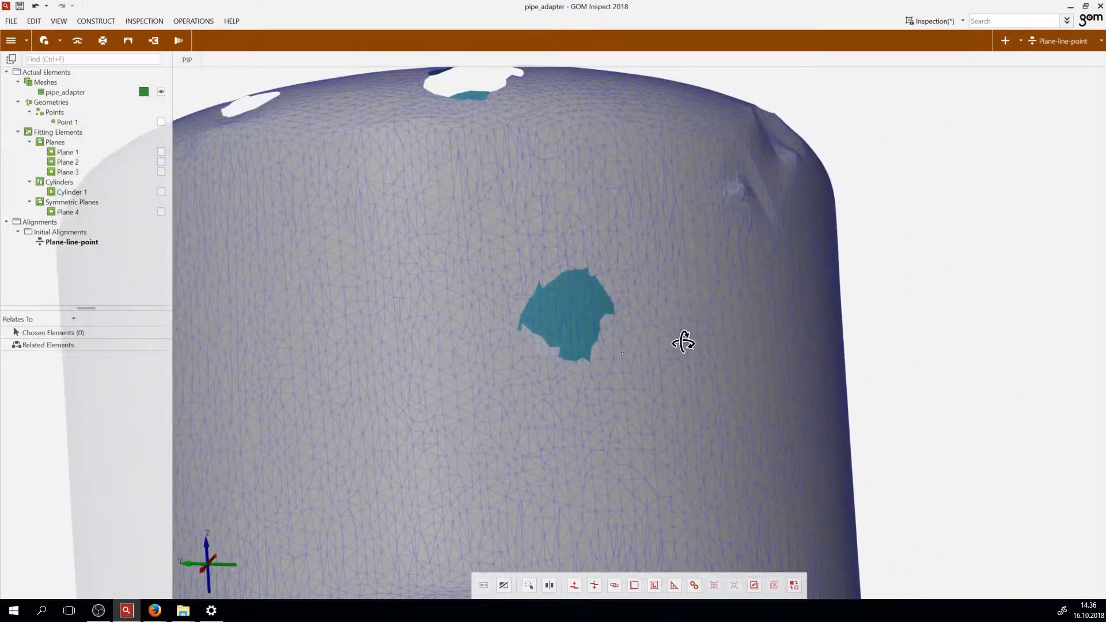
left_click(53, 40)
left_click(65, 61)
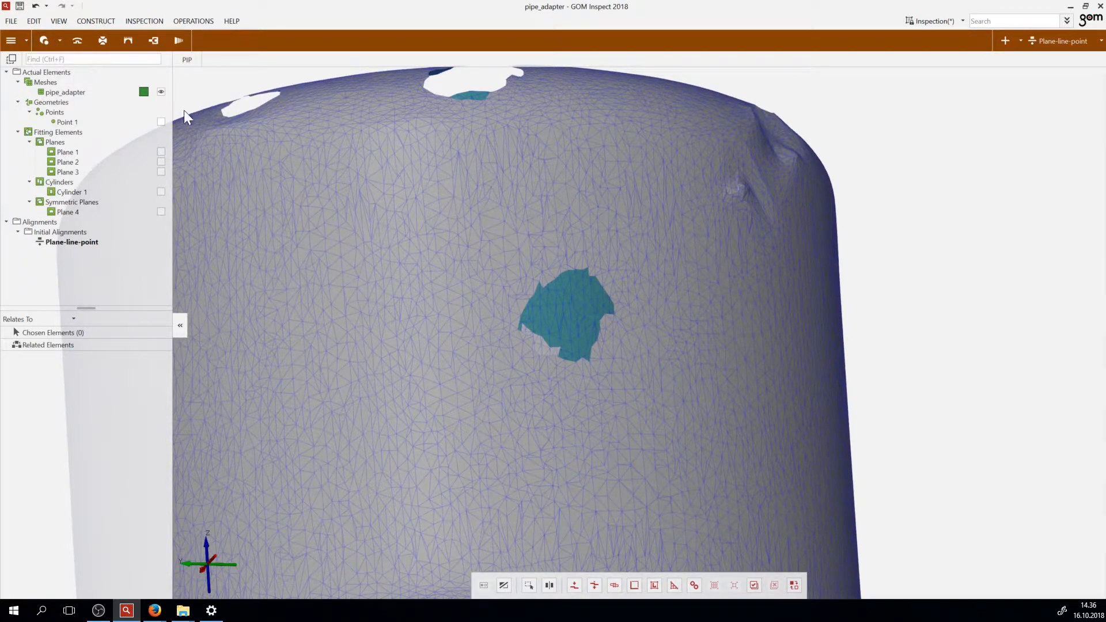
left_click(57, 46)
left_click(62, 60)
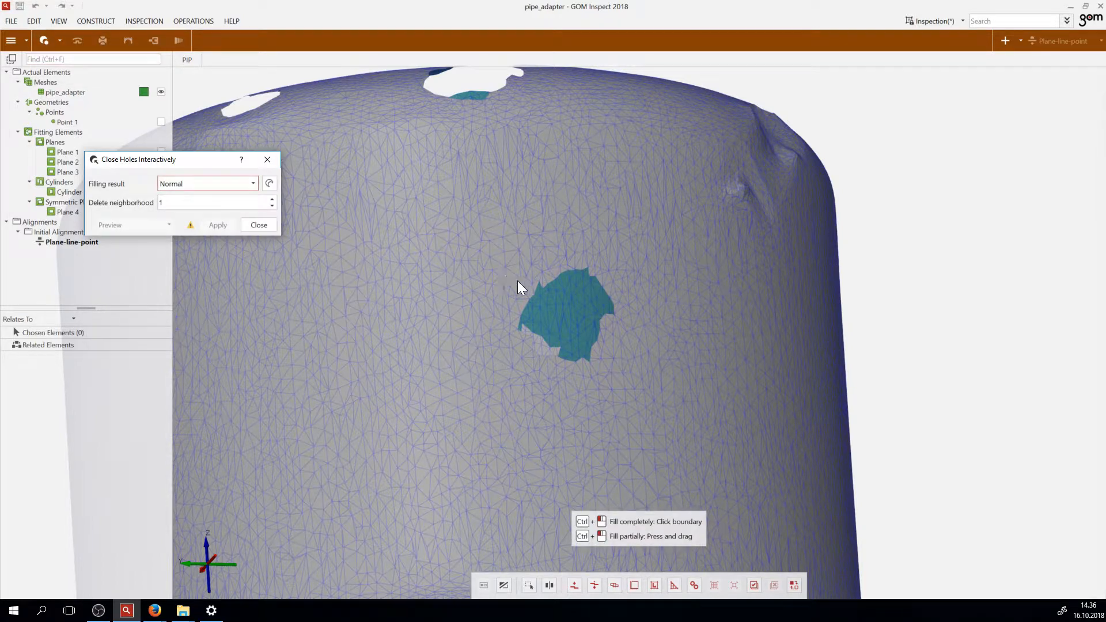
left_click_drag(519, 284, 648, 278)
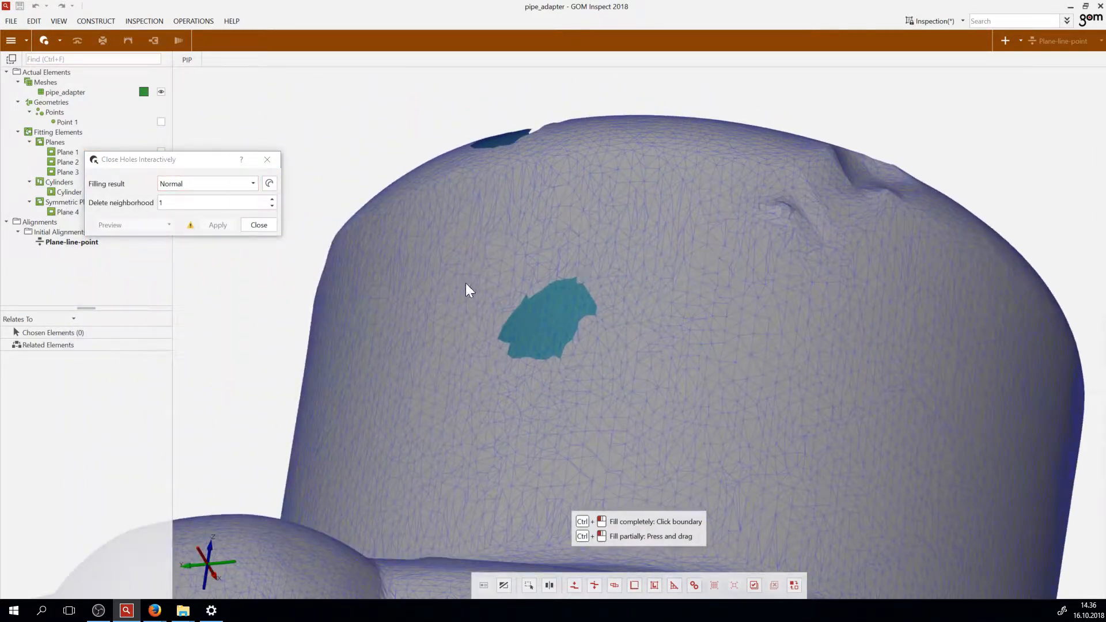
left_click(495, 331, "ctrl")
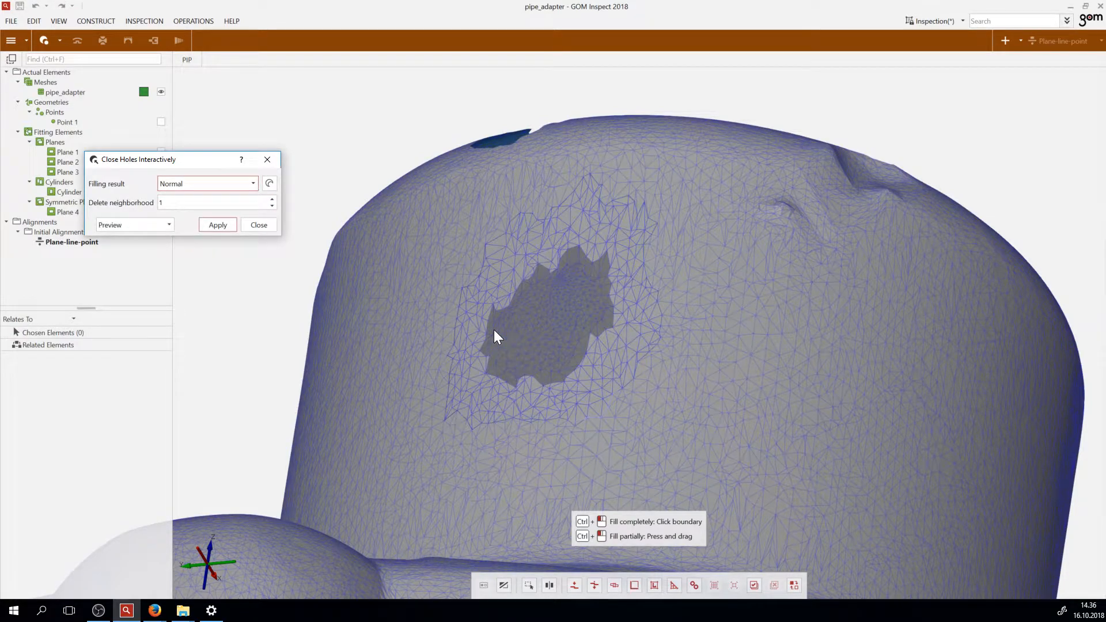
left_click_drag(654, 316, 560, 328)
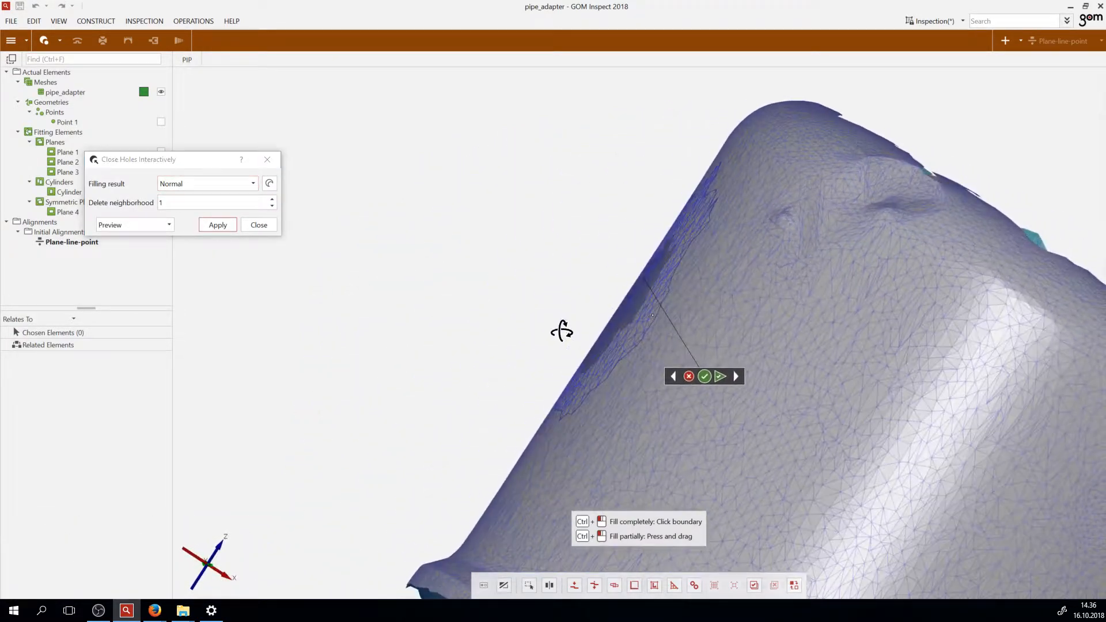
left_click(219, 225)
left_click(266, 224)
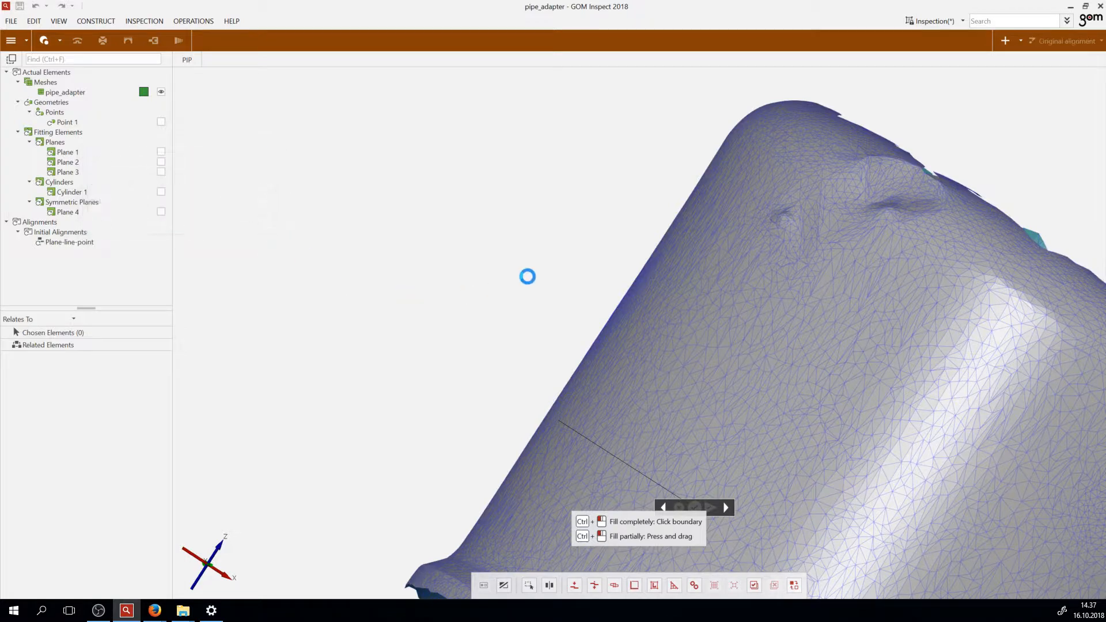
Examine the filled patch on the upper pipe wall and the areas around the collar, rim and whole adapter
left_click_drag(596, 286, 736, 304)
scroll(650, 250, "up", 4)
scroll(651, 251, "down", 6)
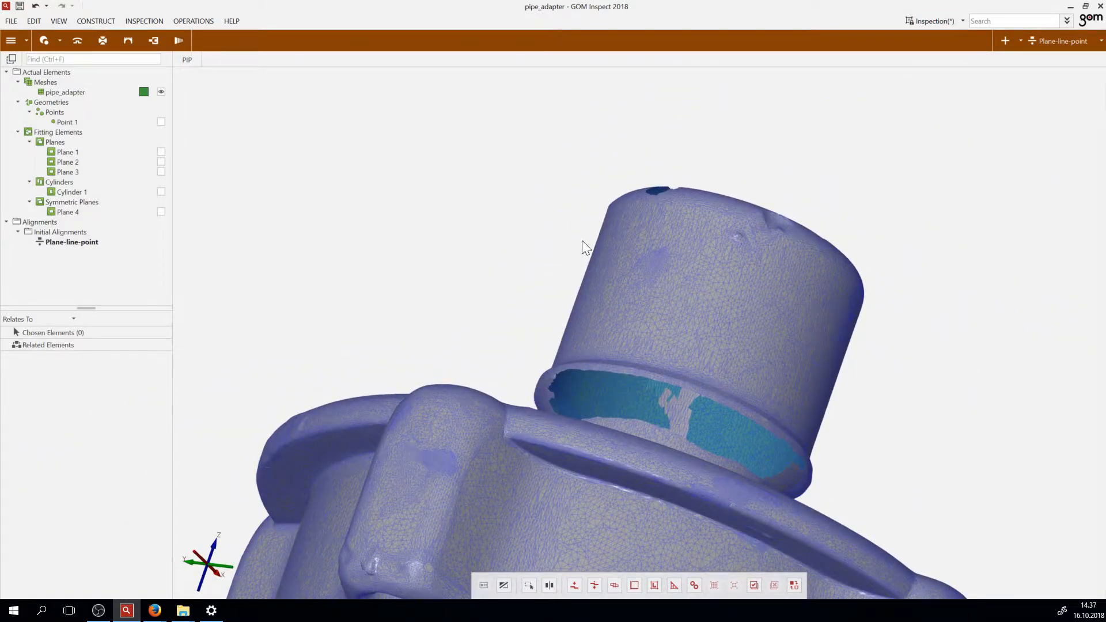
left_click_drag(639, 270, 617, 354)
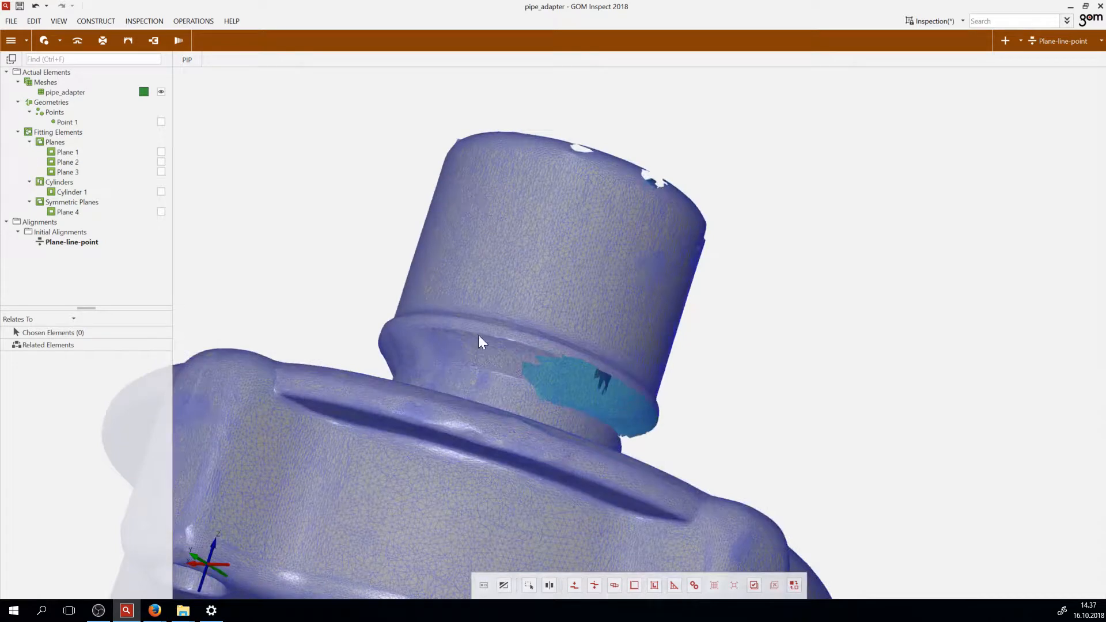
left_click_drag(496, 336, 509, 354)
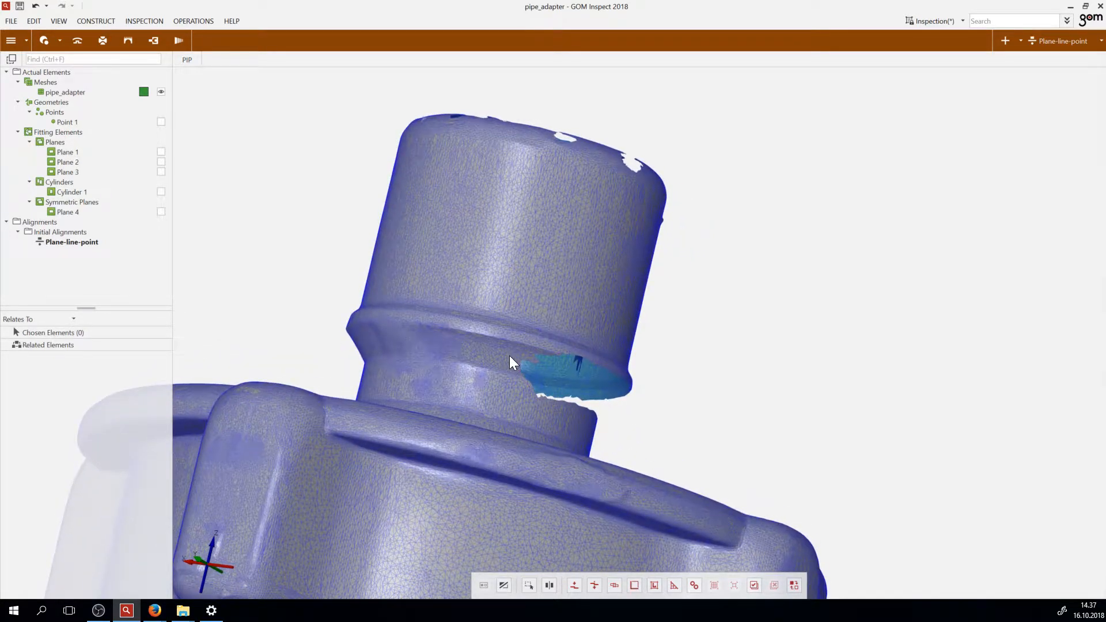
left_click_drag(491, 354, 465, 407)
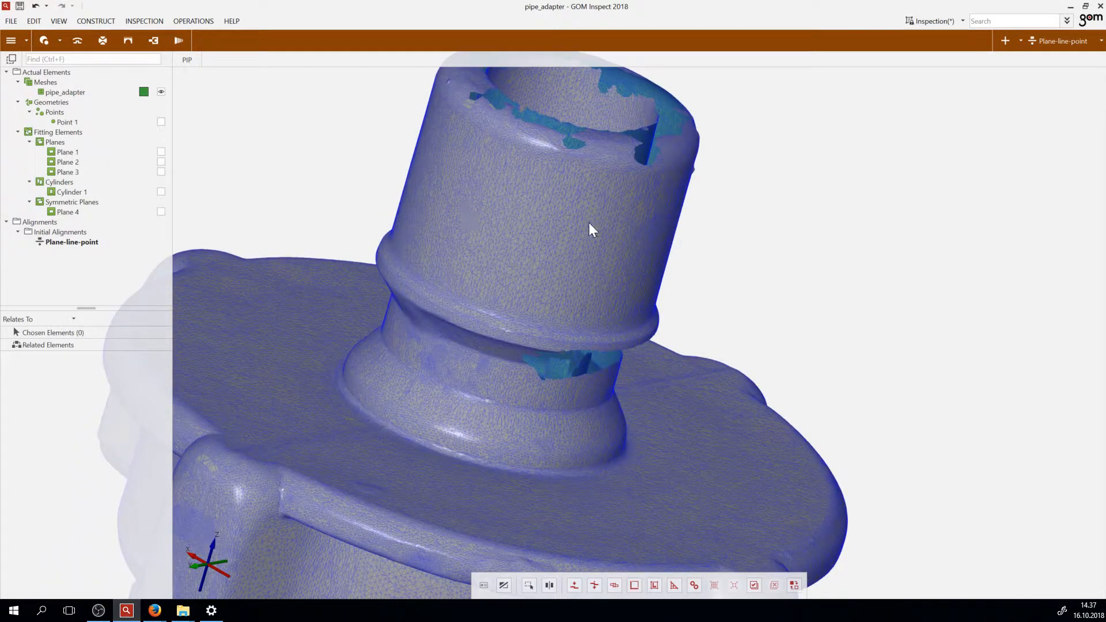
left_click_drag(539, 305, 469, 273)
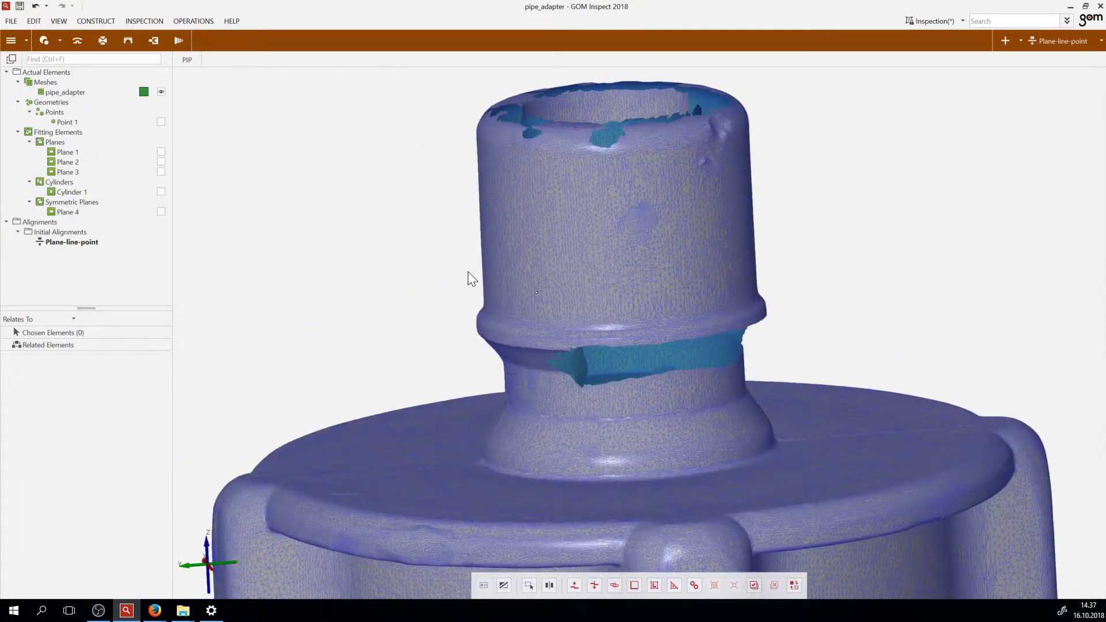
scroll(467, 279, "down", 5)
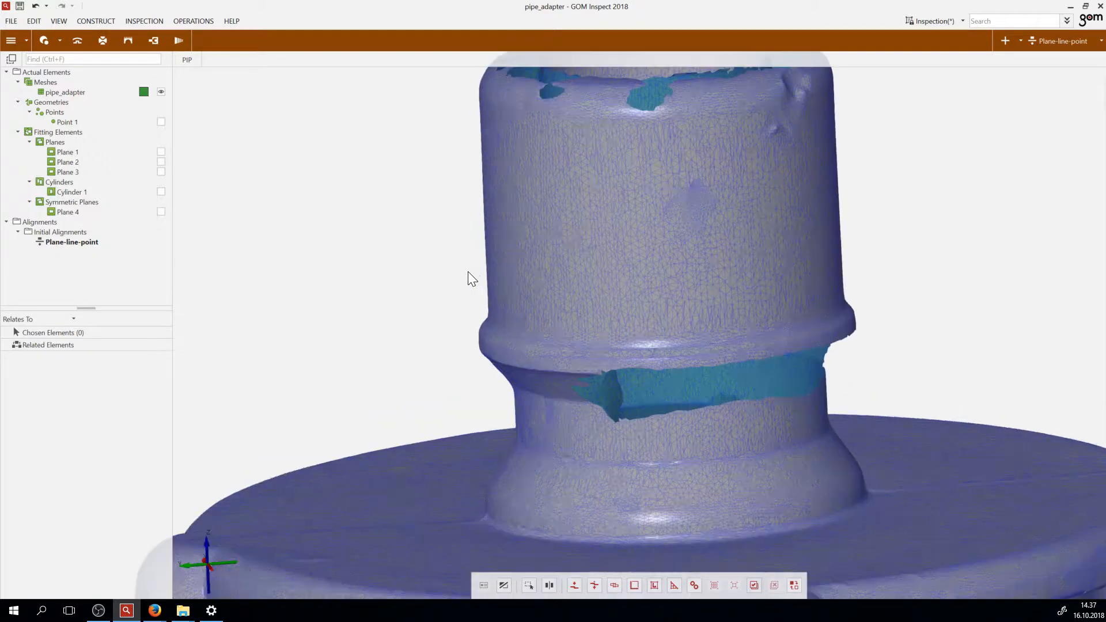
scroll(628, 302, "up", 2)
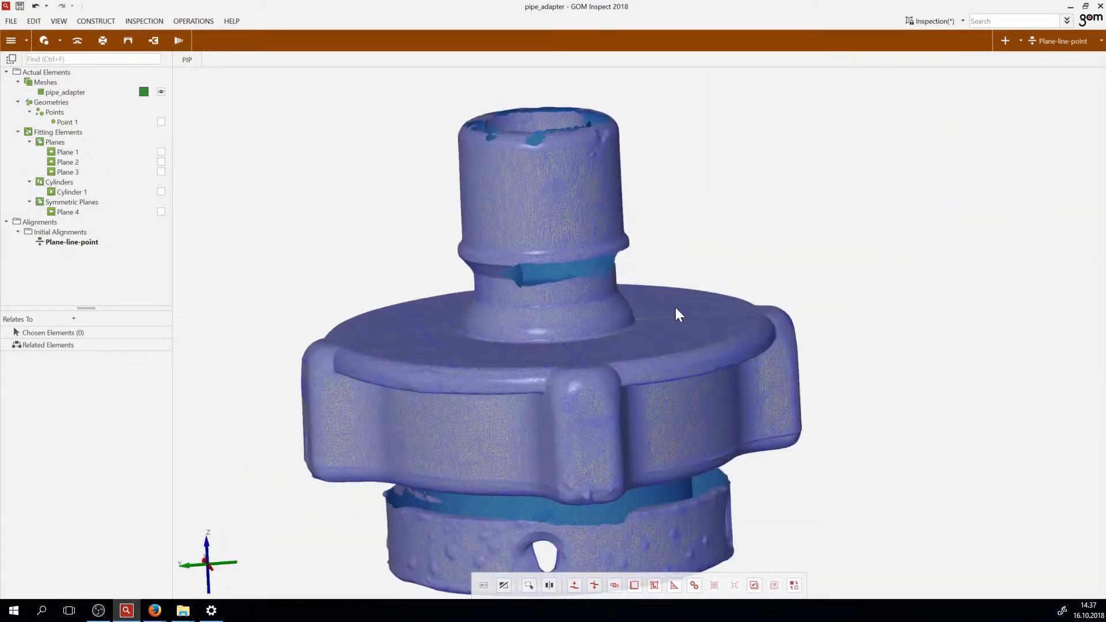
left_click_drag(698, 286, 753, 257)
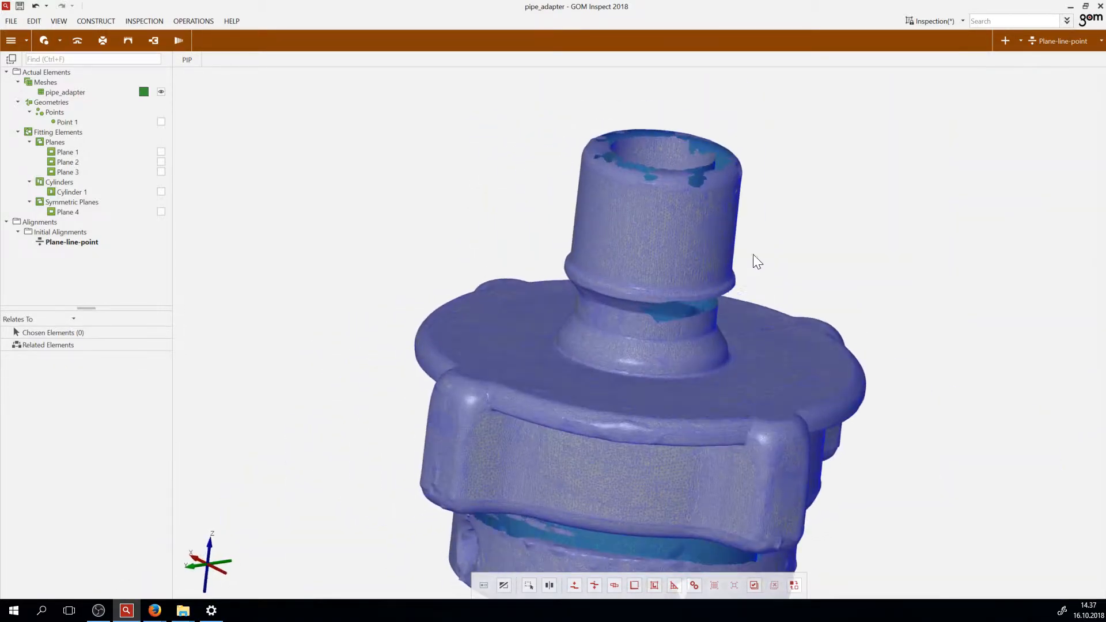
Start Smooth Mesh and select the bumpy area on the lower ring's outer wall with Select/Deselect On Surface
left_click(78, 41)
left_click_drag(655, 185, 638, 406)
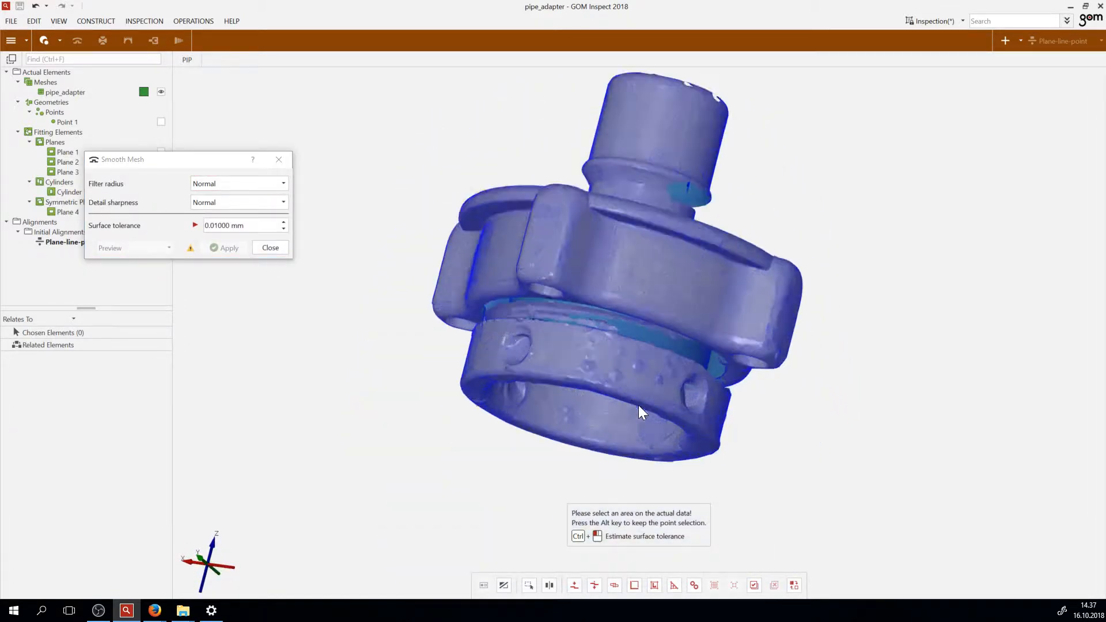
scroll(616, 303, "up", 5)
left_click_drag(616, 303, 616, 332)
scroll(565, 333, "up", 2)
scroll(576, 328, "down", 3)
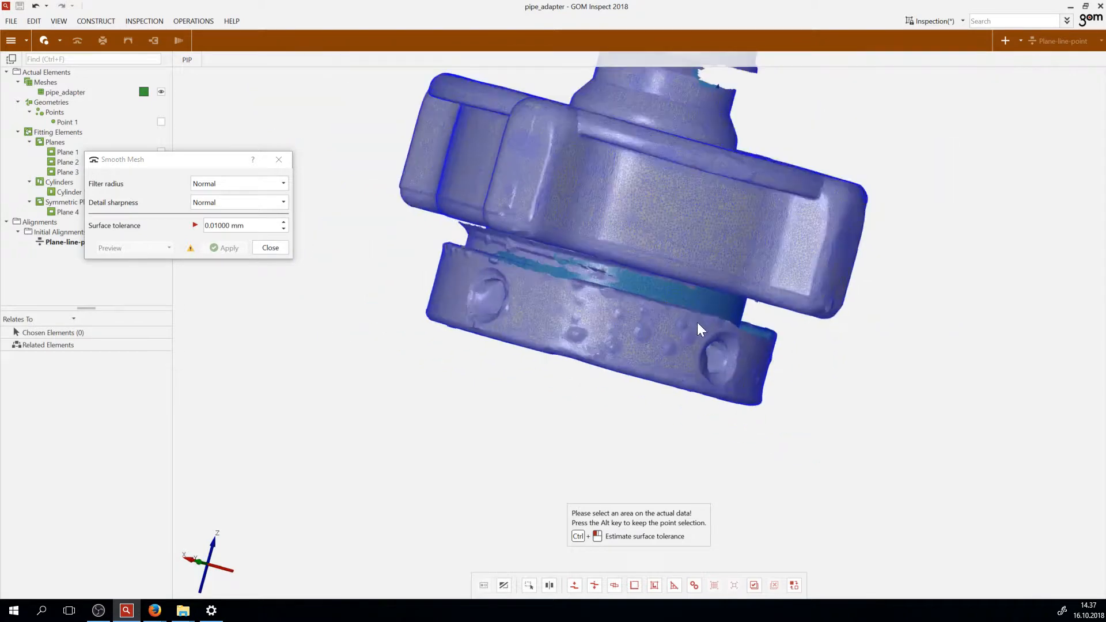
scroll(693, 336, "up", 3)
scroll(695, 342, "up", 2)
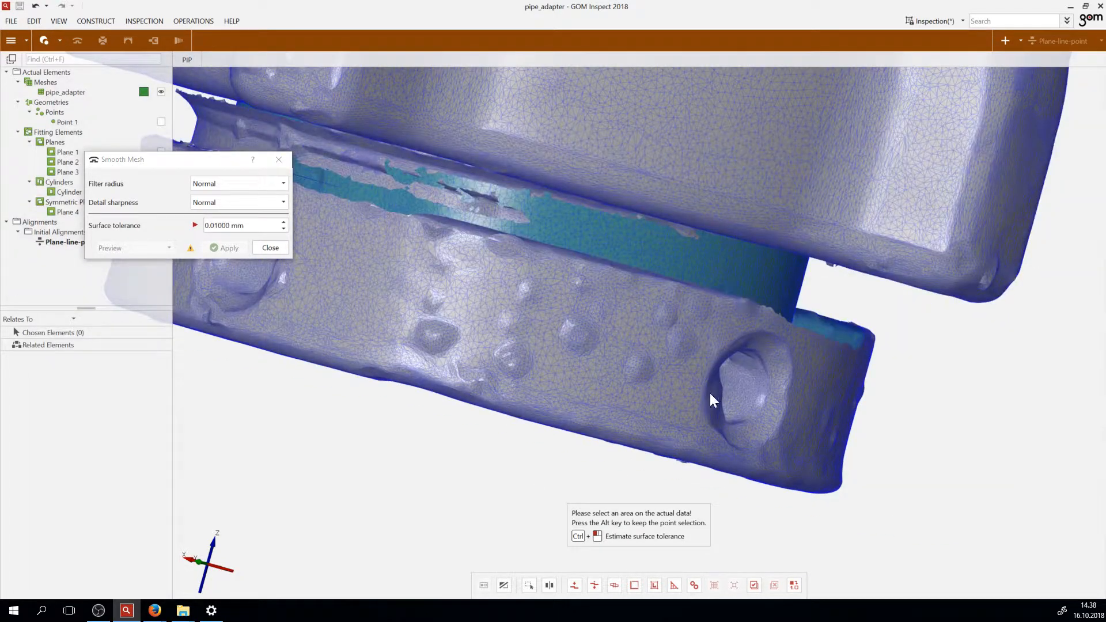
left_click(573, 587)
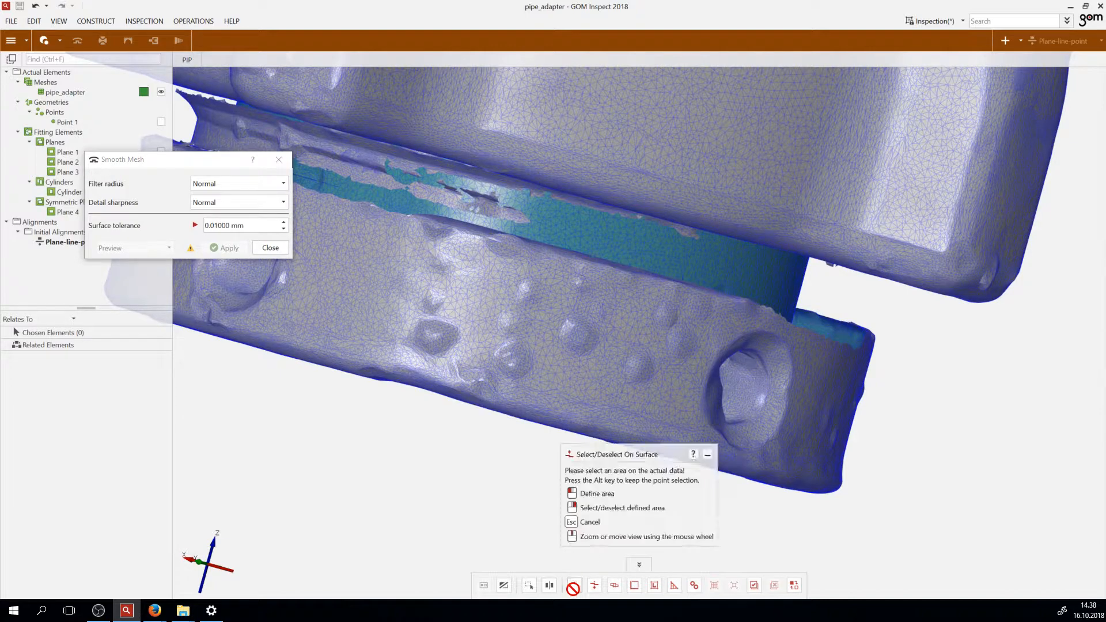
mouse_move(415, 250)
left_mouse_down()
mouse_move(575, 286)
mouse_move(580, 274)
mouse_move(755, 328)
mouse_move(711, 321)
mouse_move(711, 395)
mouse_move(611, 420)
mouse_move(481, 365)
mouse_move(392, 359)
mouse_move(348, 332)
left_mouse_up()
mouse_move(284, 313)
left_mouse_down()
mouse_move(324, 229)
mouse_move(361, 222)
mouse_move(422, 239)
left_mouse_up()
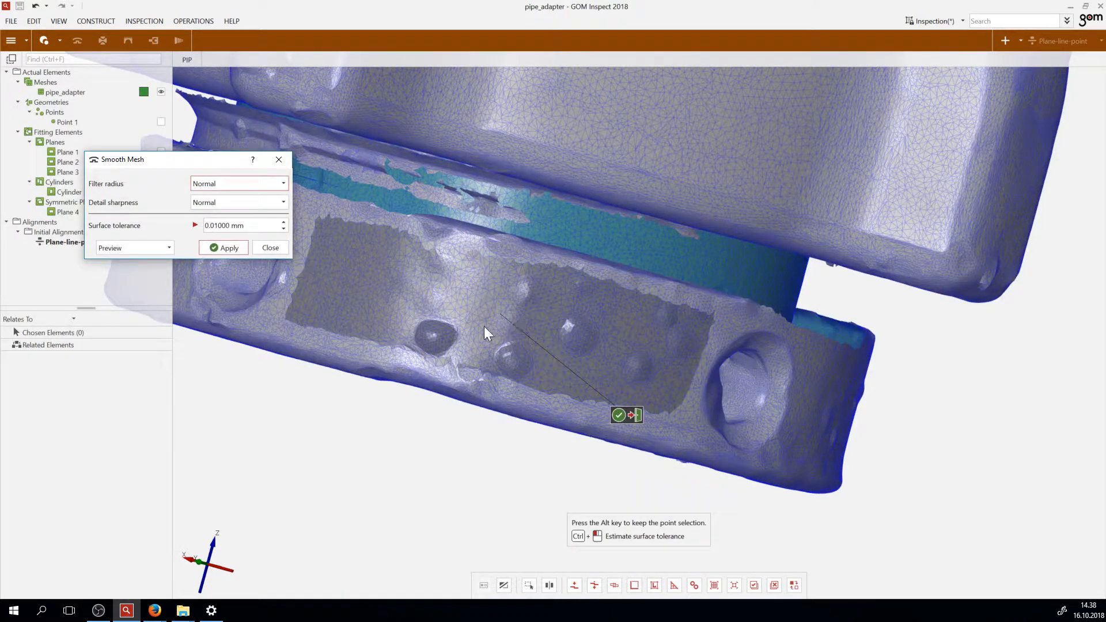
Raise the smoothing surface tolerance for the selected bumpy area to 1.2 mm
scroll(455, 335, "down", 2)
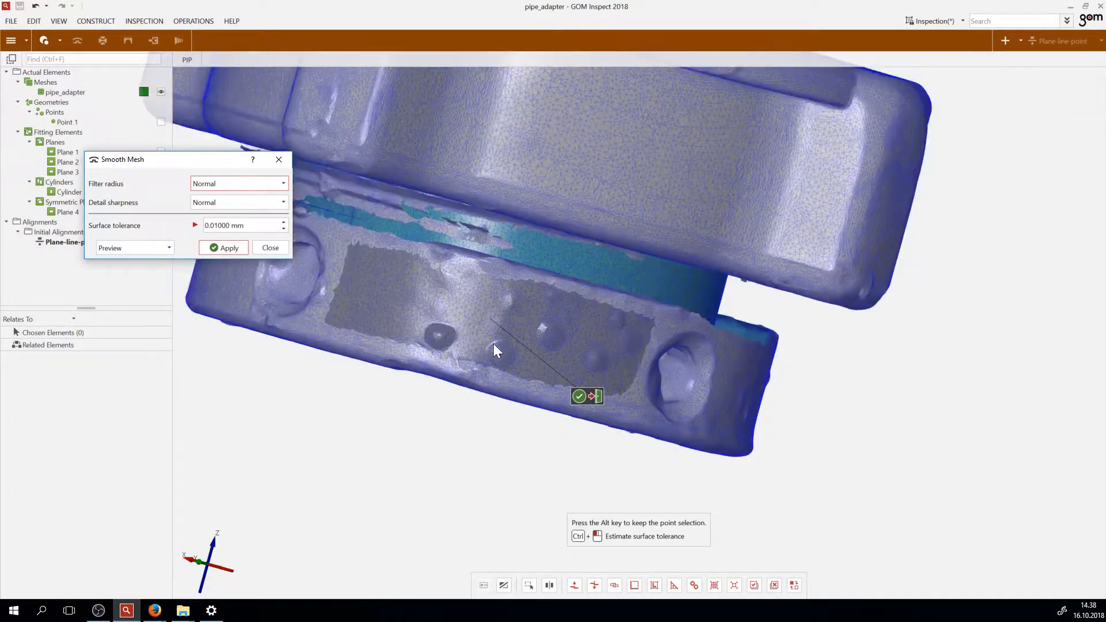
scroll(496, 324, "up", 5)
left_click_drag(569, 318, 514, 280)
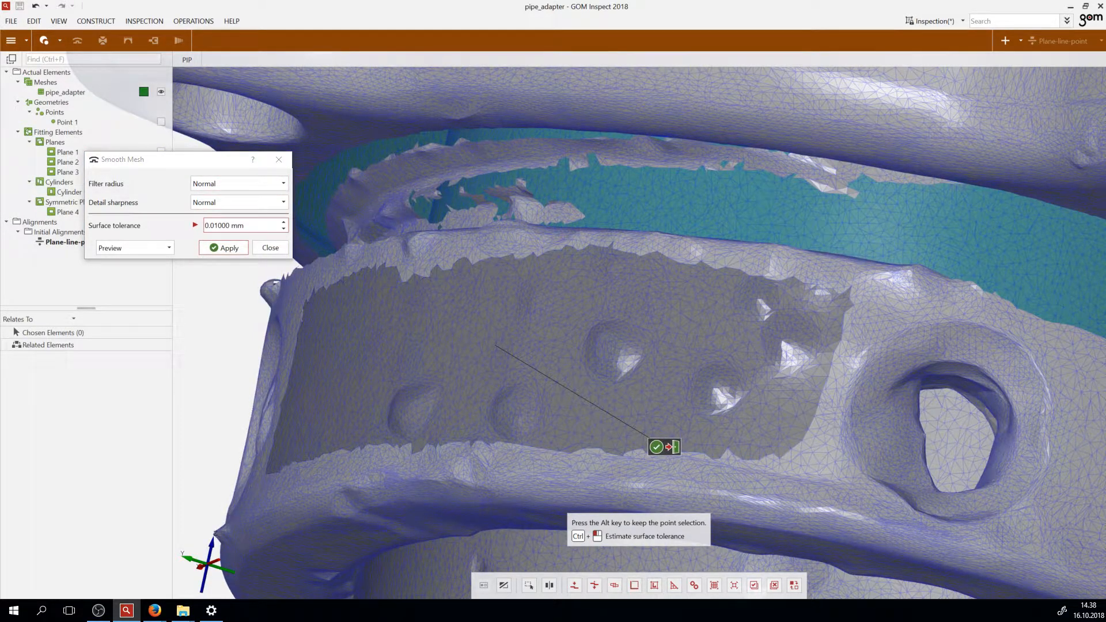
left_click_drag(650, 439, 686, 514, "ctrl")
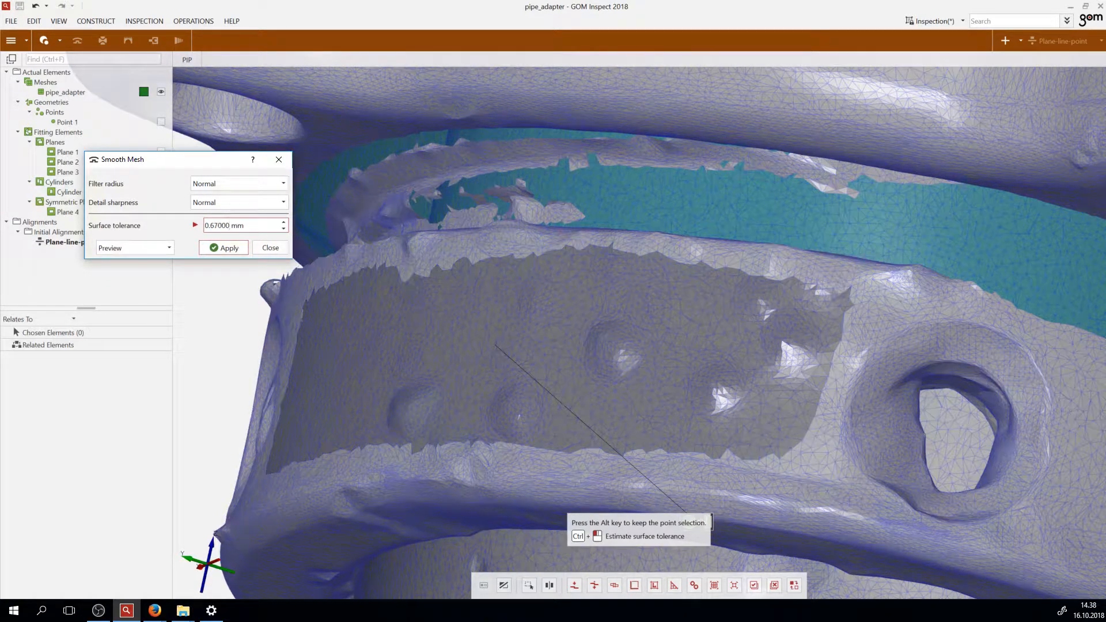
scroll(242, 225, "up", 20)
left_click_drag(505, 374, 482, 393)
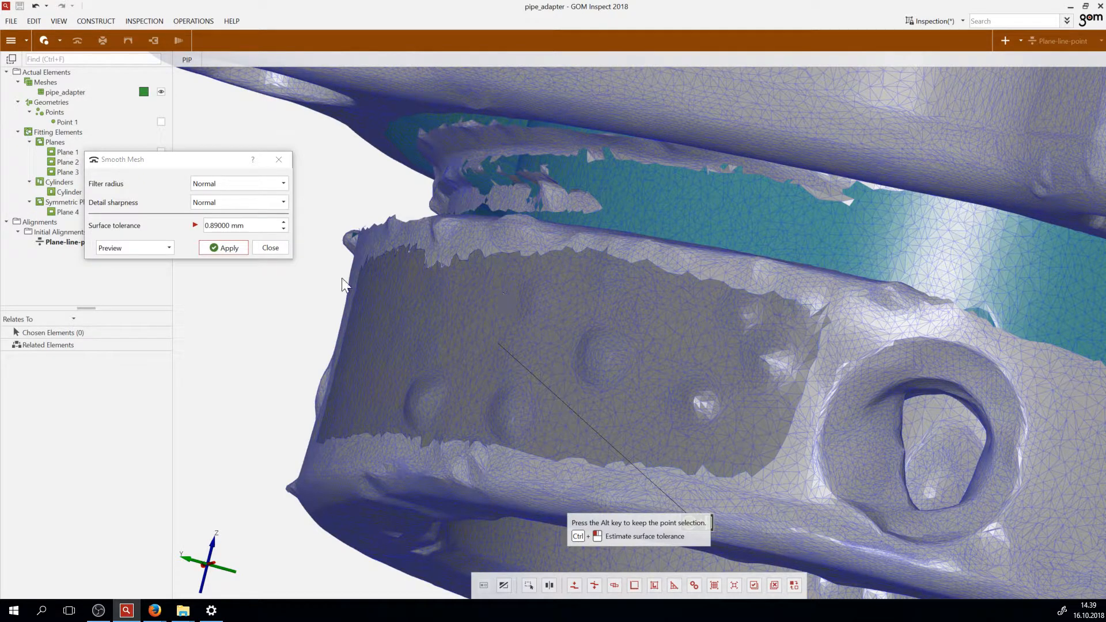
left_click(233, 225)
scroll(234, 226, "up", 16)
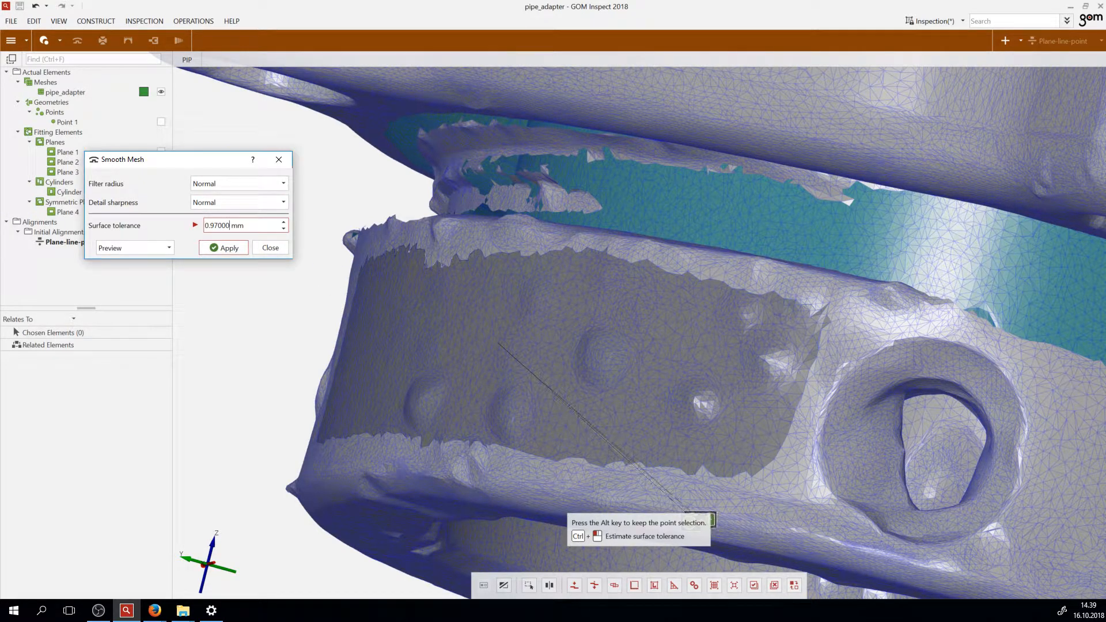
Set the smoothing filter radius to Very large and the detail sharpness to High
left_click(222, 183)
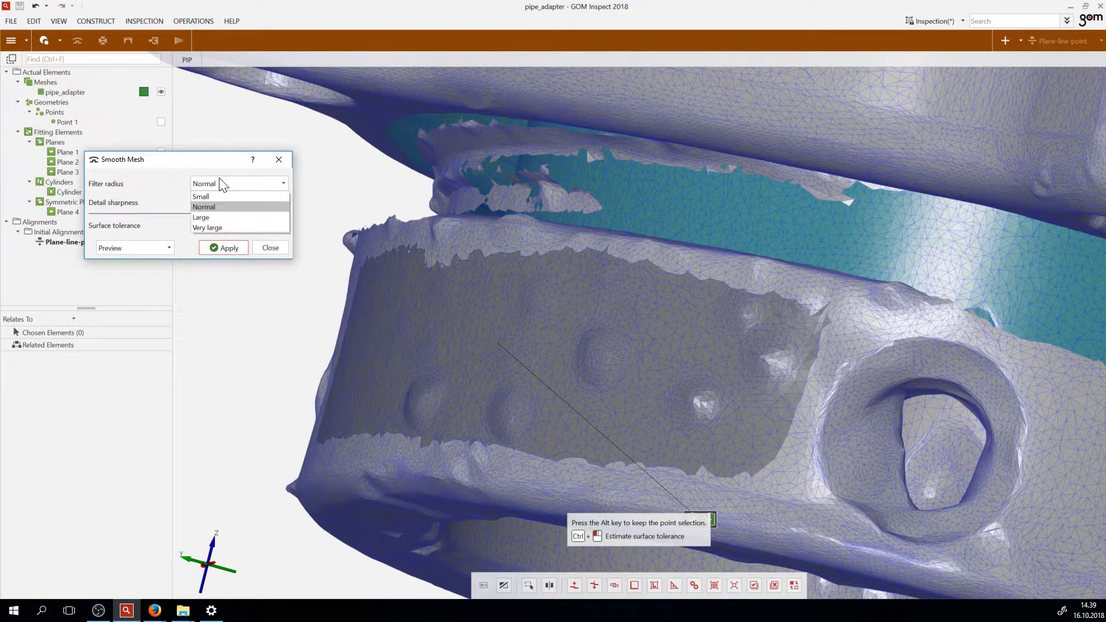
left_click(212, 229)
left_click_drag(481, 328, 437, 311)
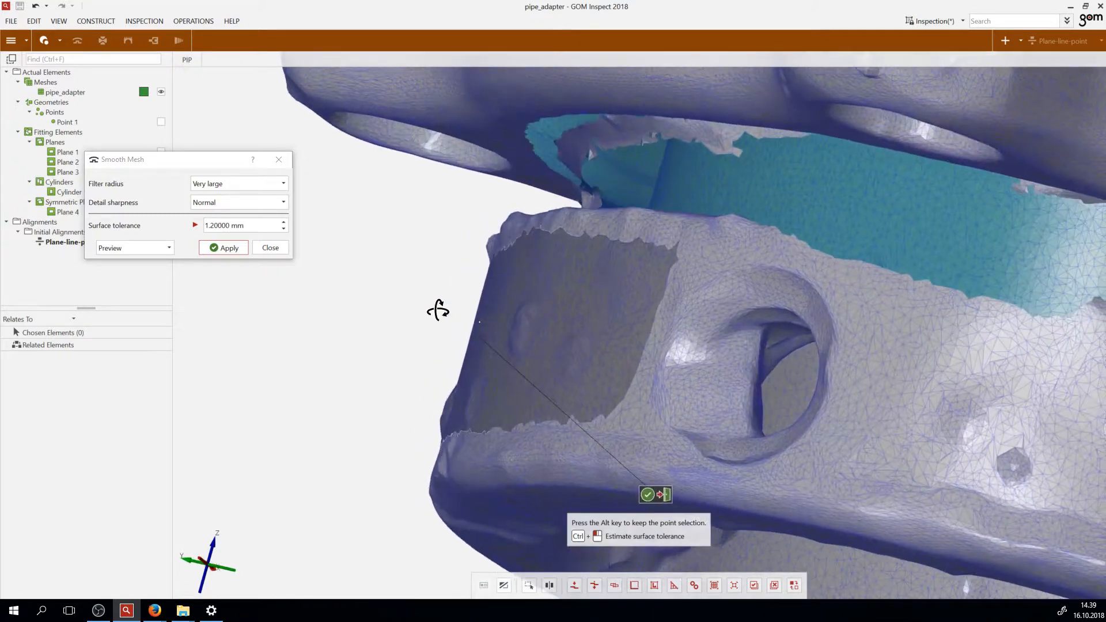
left_click(220, 201)
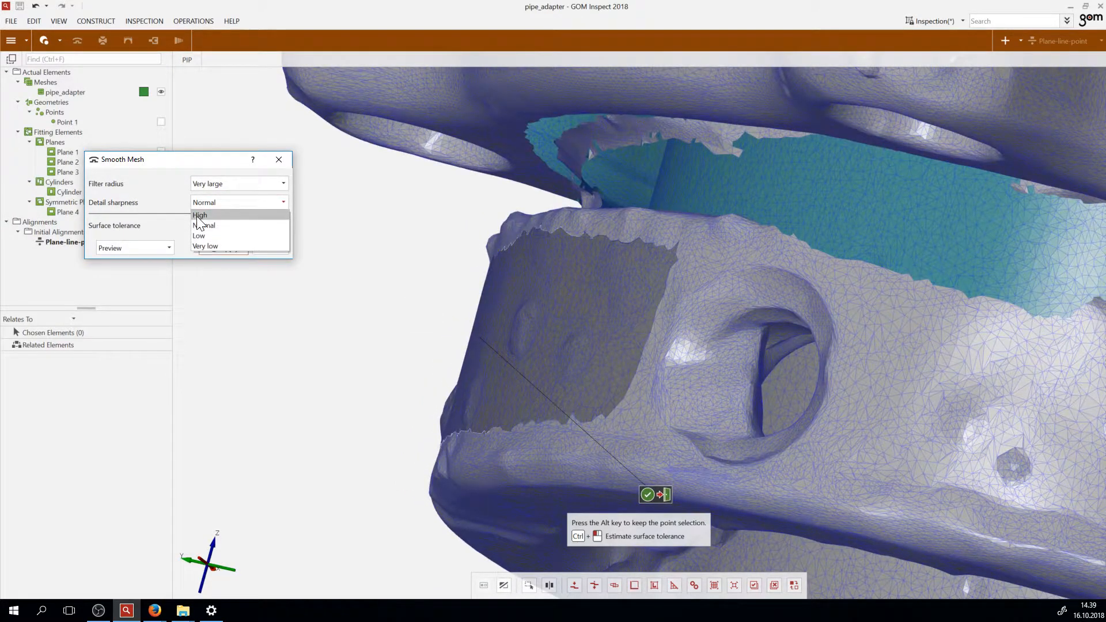
left_click(198, 216)
Examine the smoothing preview on the bumpy ring area, and close Smooth Mesh without applying it
left_click_drag(399, 305, 352, 319)
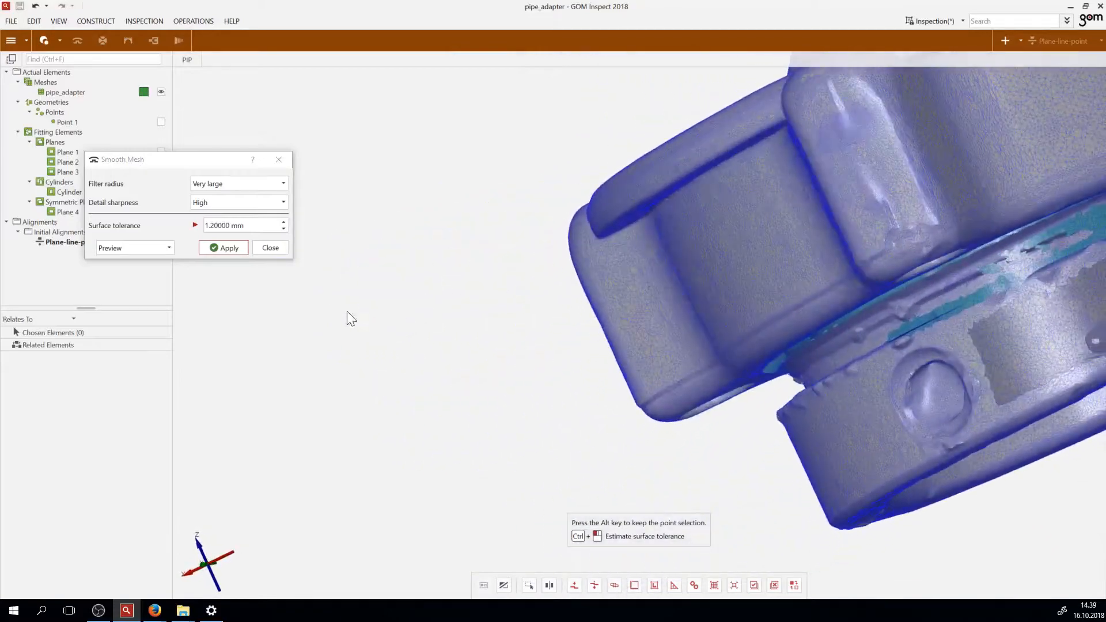
scroll(347, 312, "down", 3)
scroll(713, 286, "up", 10)
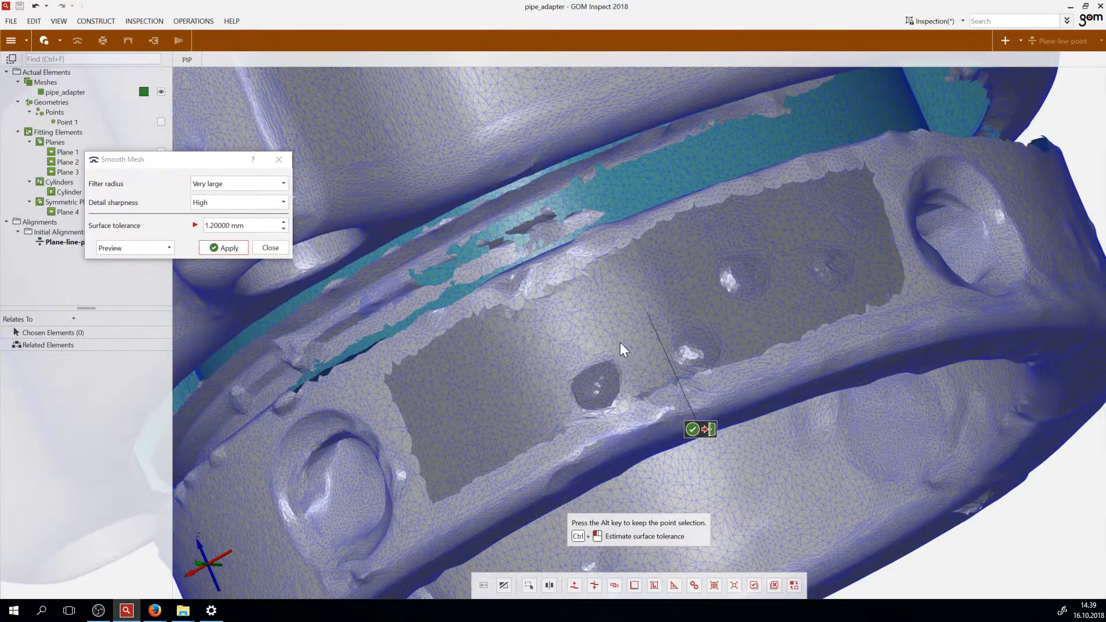
left_click(604, 390)
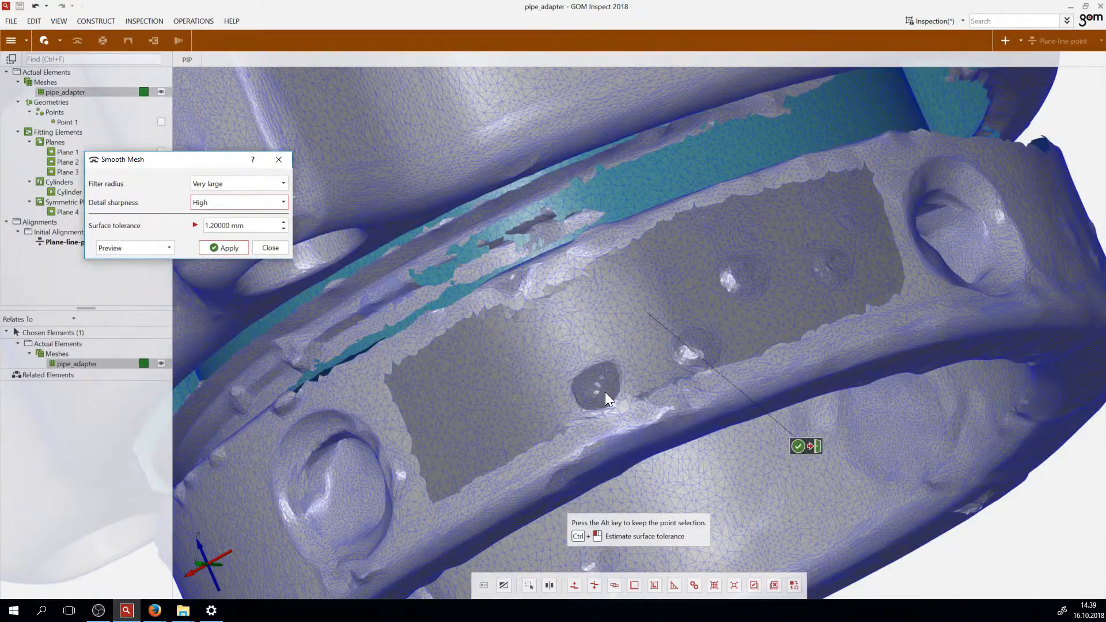
scroll(604, 391, "up", 5)
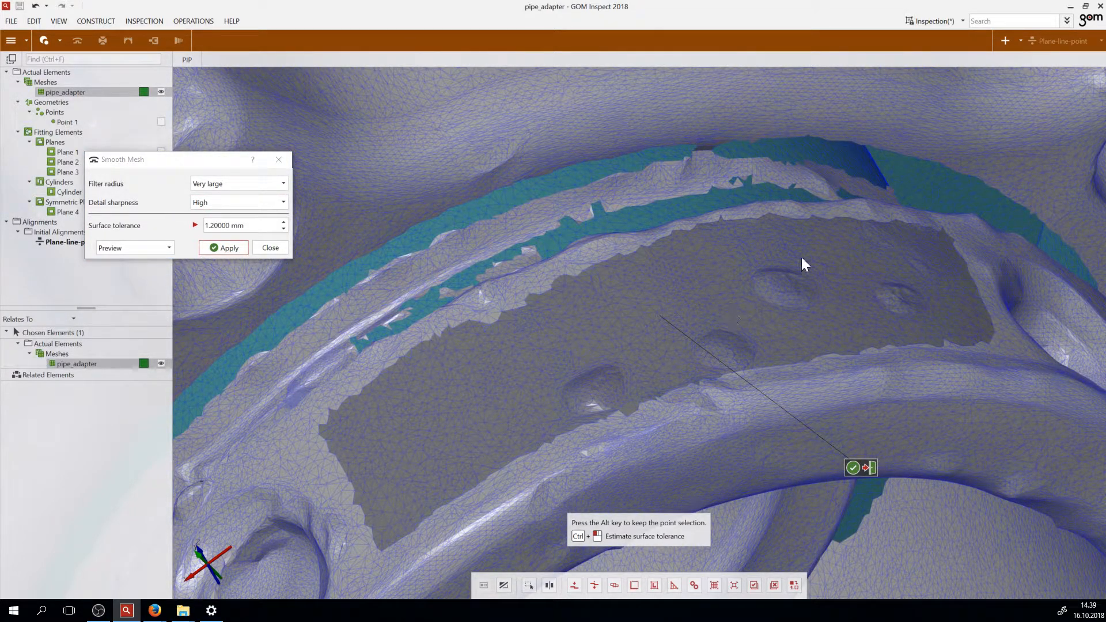
scroll(751, 369, "down", 3)
scroll(730, 380, "down", 5)
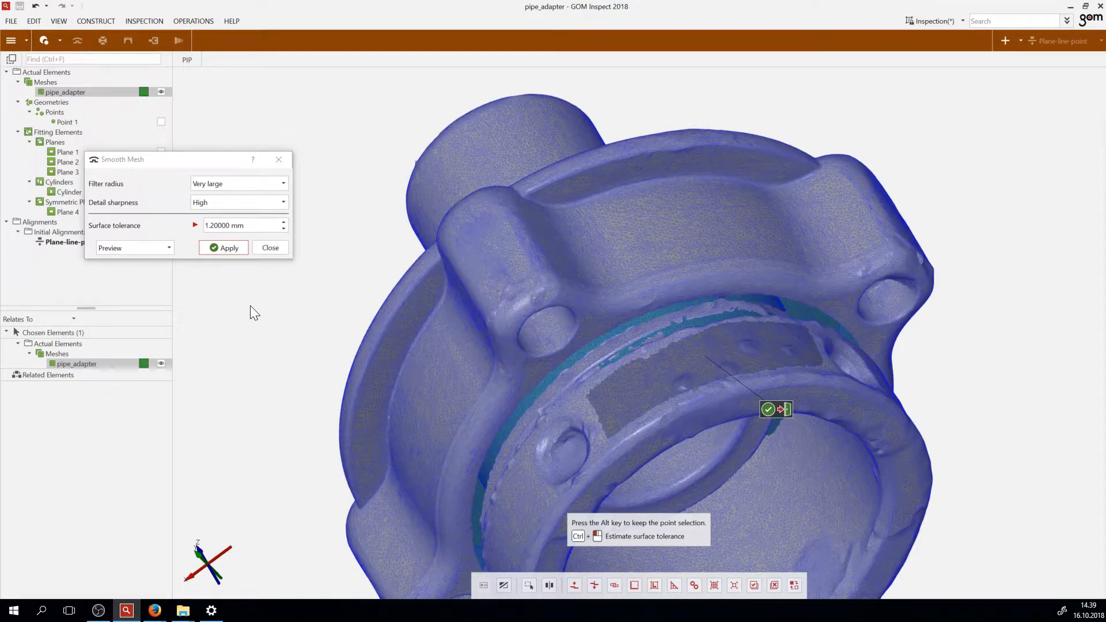
left_click(268, 244)
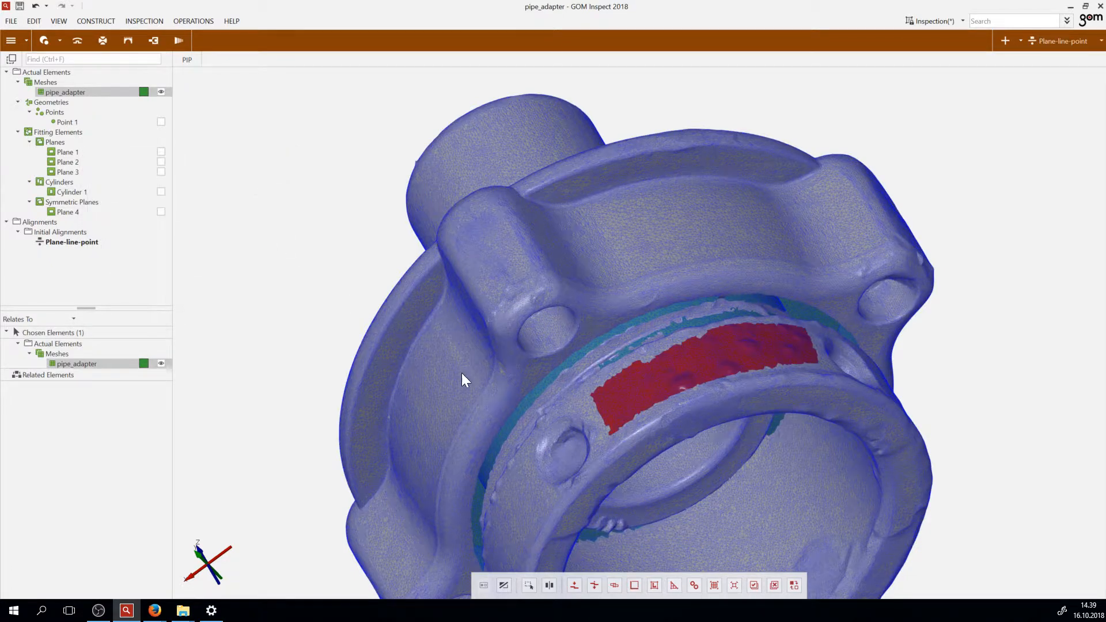
Invert the mesh selection and clear it completely
left_click(340, 292)
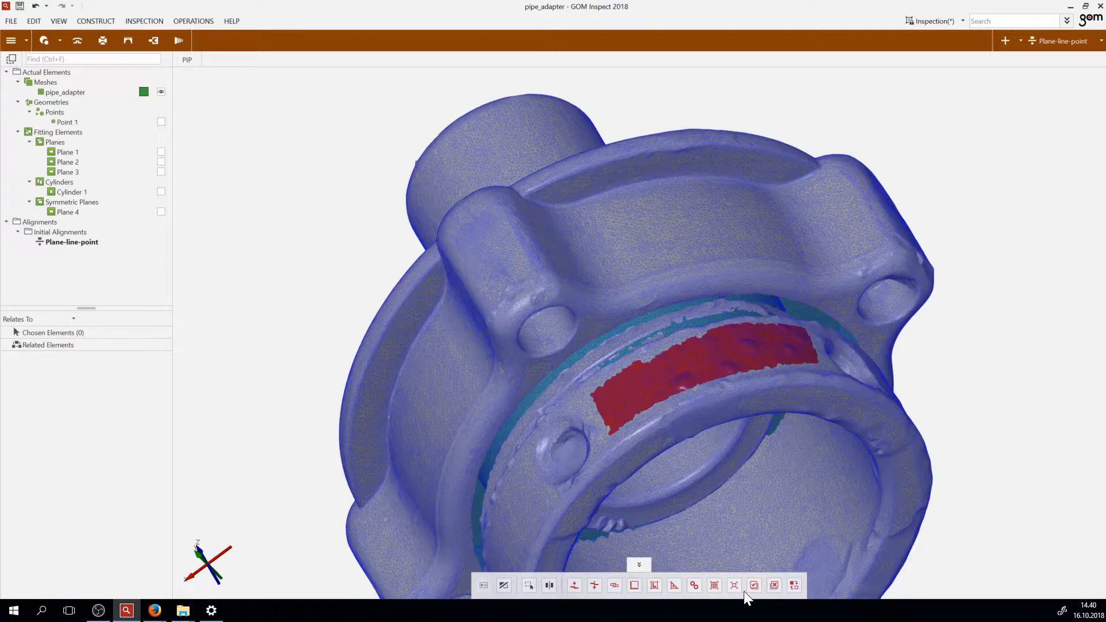
left_click(794, 583)
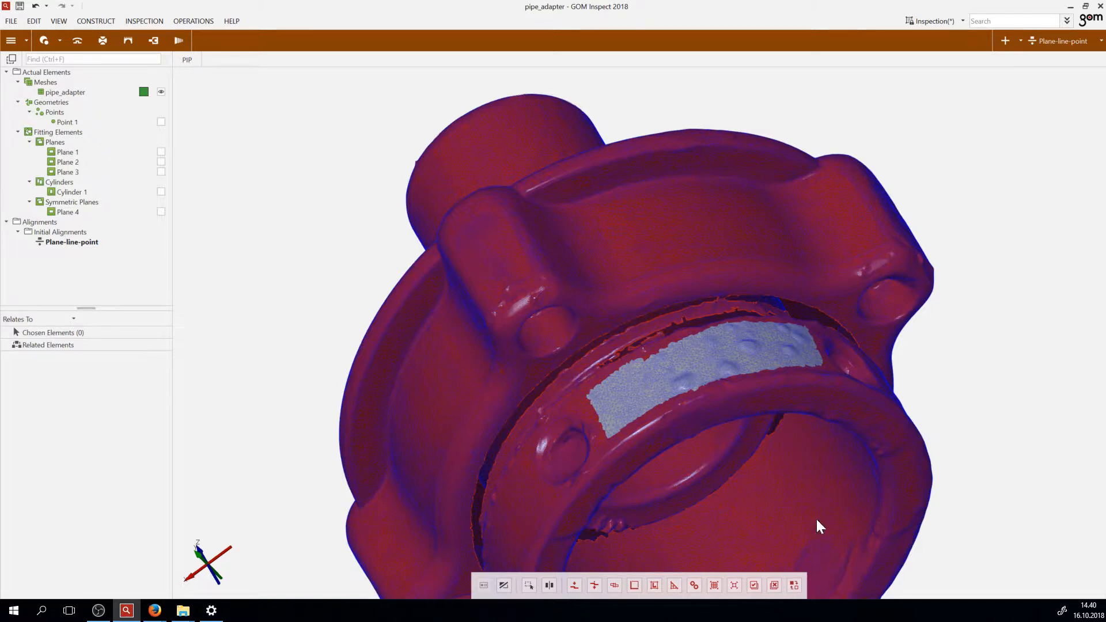
left_click(773, 586)
Start the Thin Mesh operation for the pipe_adapter mesh
left_click_drag(949, 366, 857, 472)
scroll(651, 488, "up", 2)
scroll(652, 487, "down", 3)
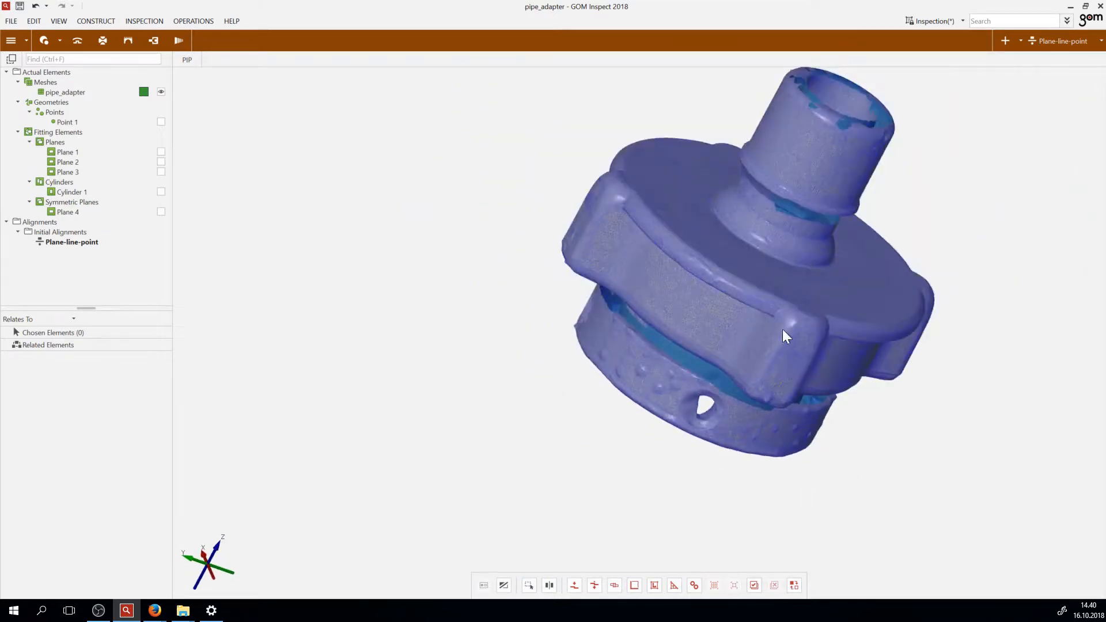
scroll(849, 84, "up", 4)
scroll(751, 299, "down", 5)
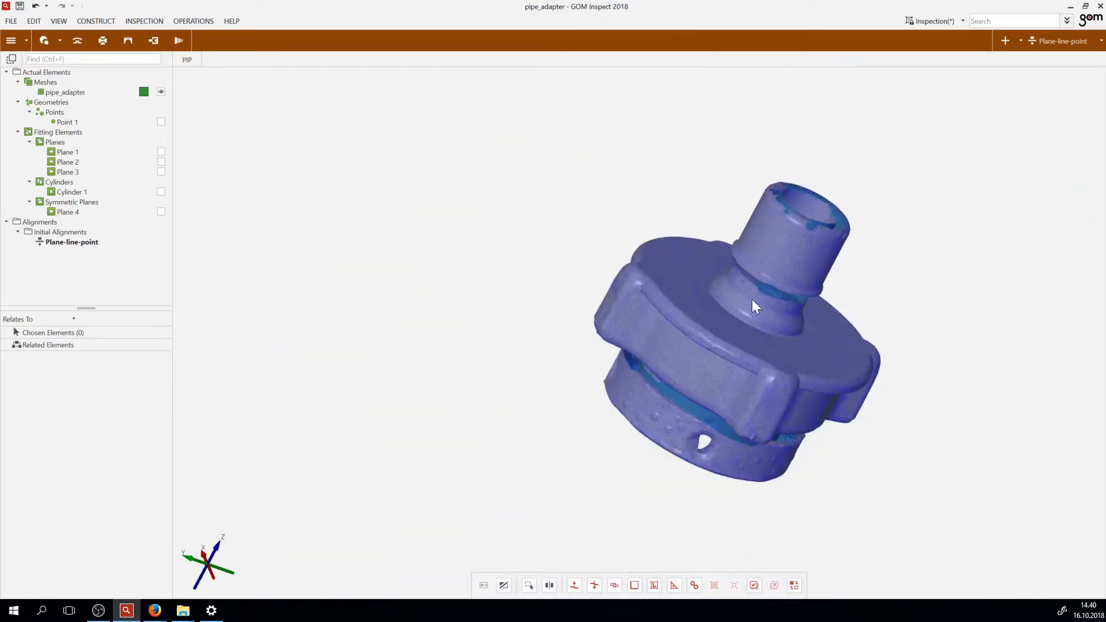
scroll(796, 262, "up", 3)
left_click_drag(796, 259, 827, 235)
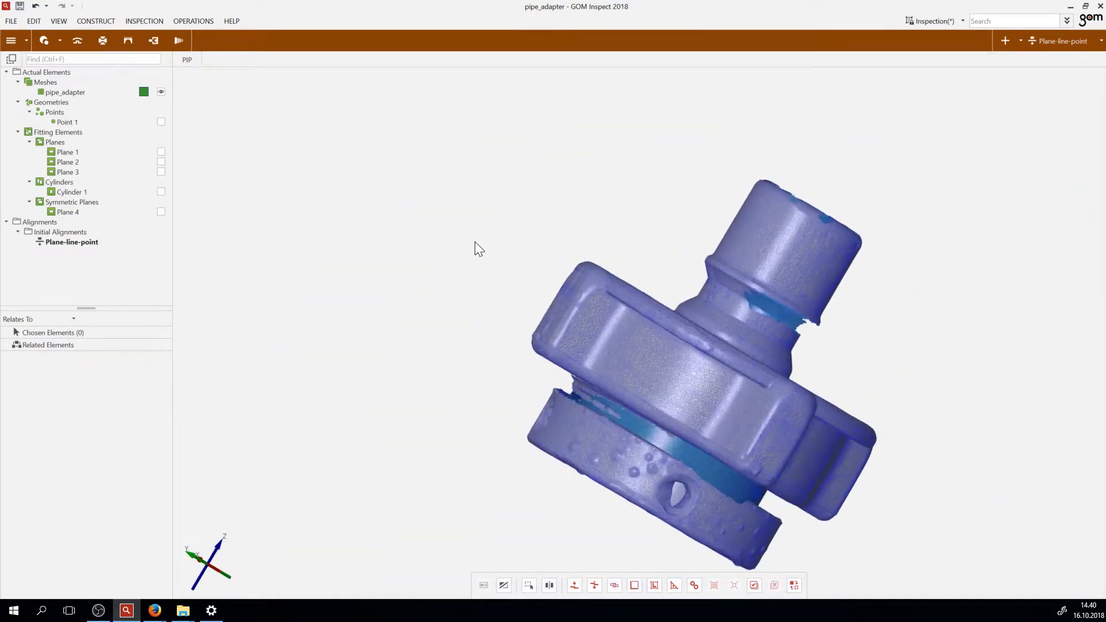
left_click(102, 41)
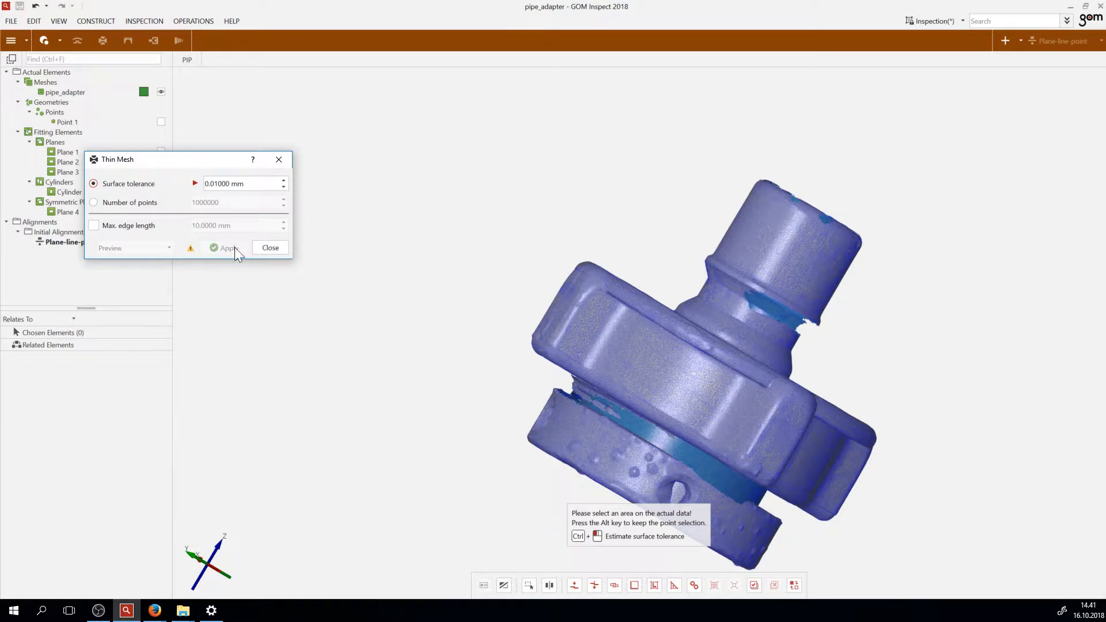
Examine the triangle density of the mesh on the flange, grip surfaces and pipe neck up close and from several angles
scroll(533, 345, "down", 5)
scroll(651, 358, "up", 4)
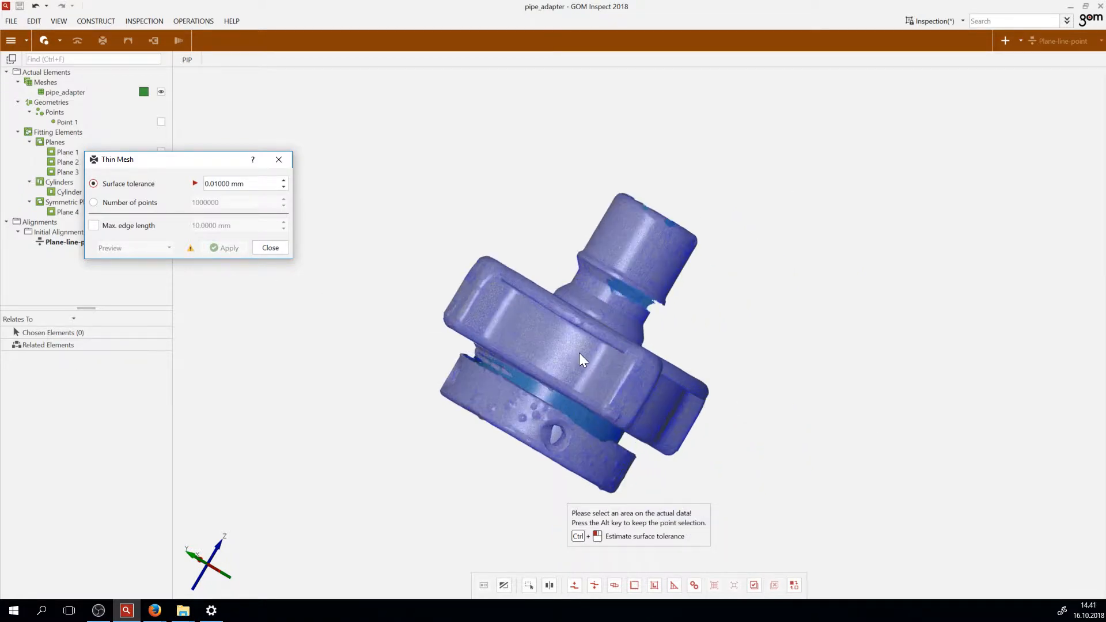
scroll(574, 346, "up", 3)
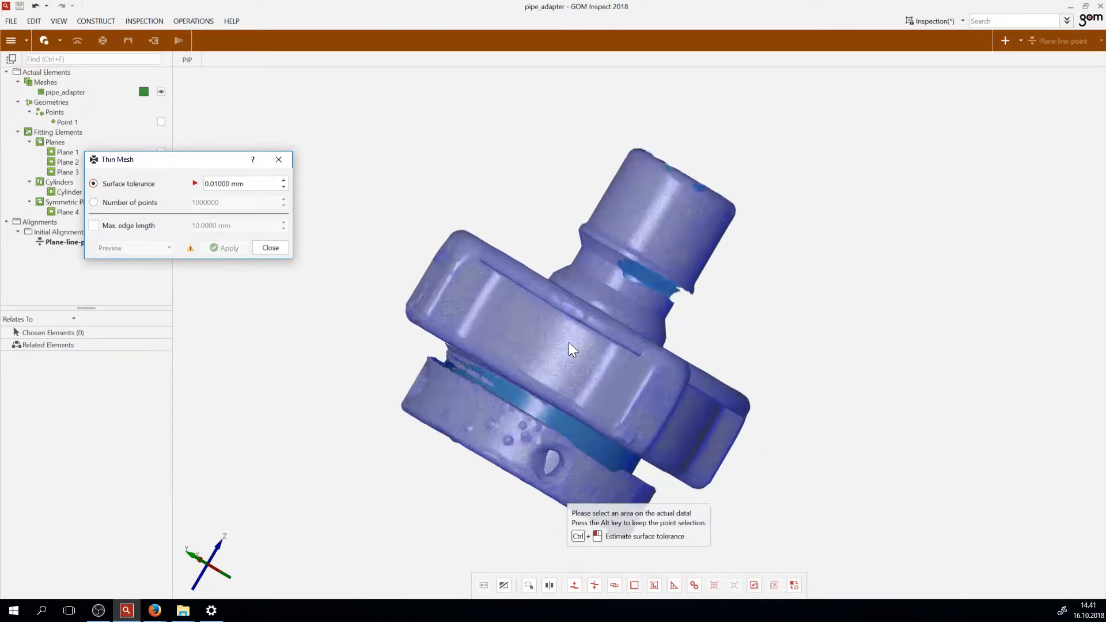
scroll(570, 344, "up", 3)
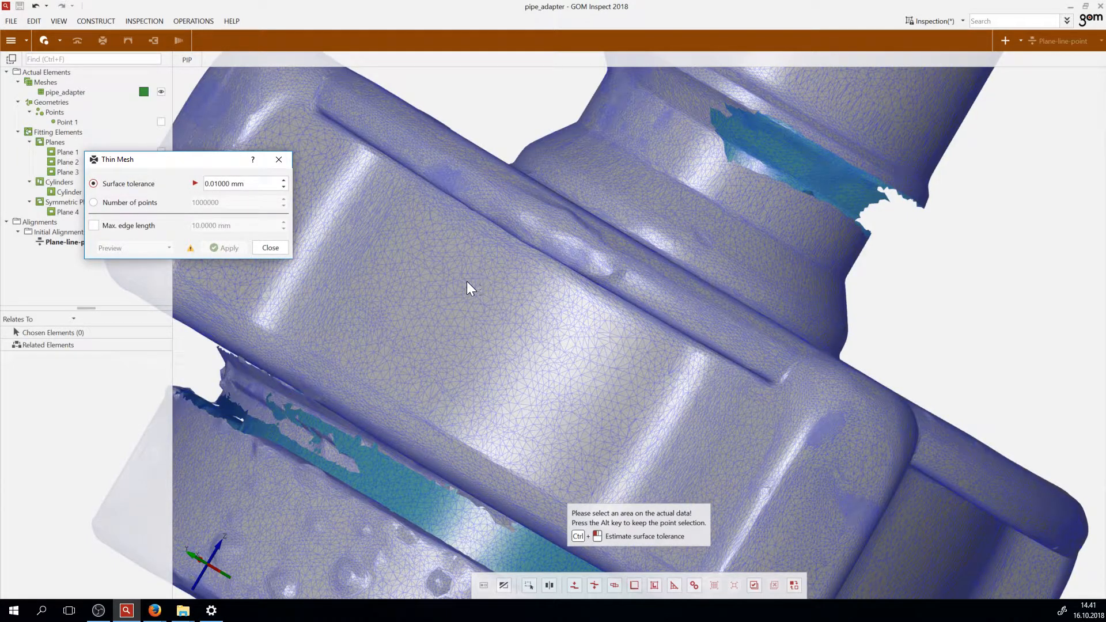
scroll(444, 294, "down", 6)
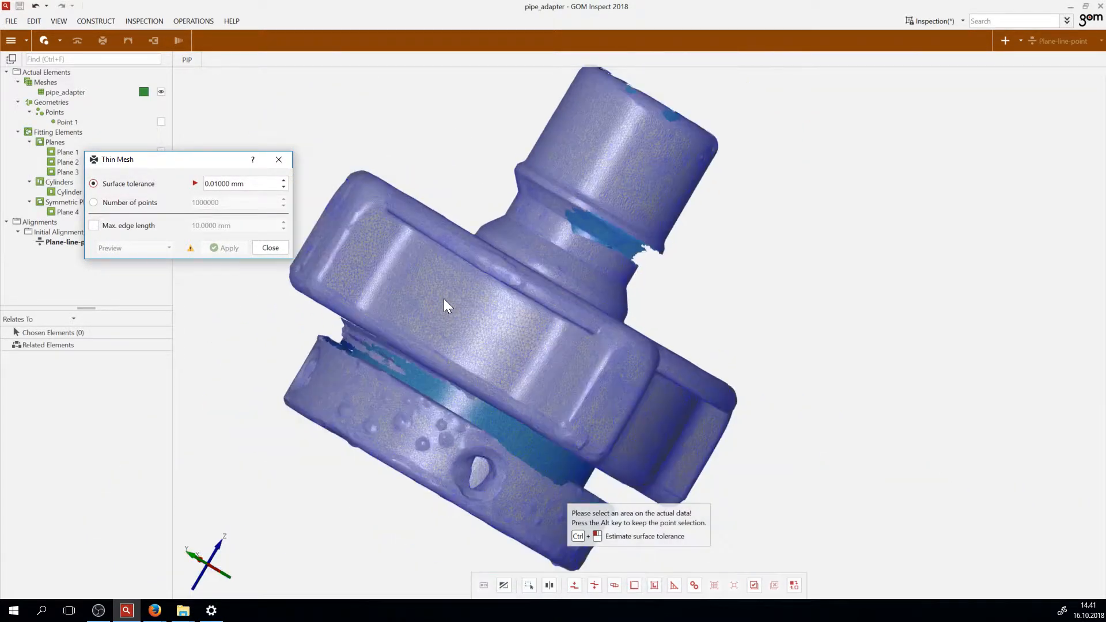
left_click_drag(443, 299, 389, 351)
scroll(555, 279, "down", 2)
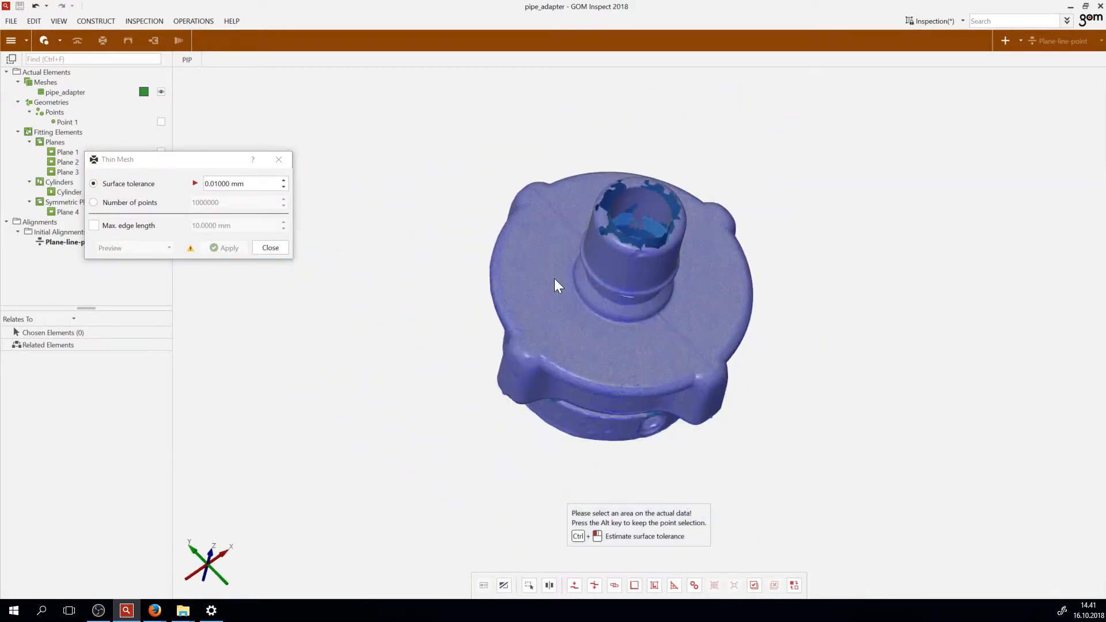
scroll(555, 293, "up", 4)
scroll(554, 292, "up", 2)
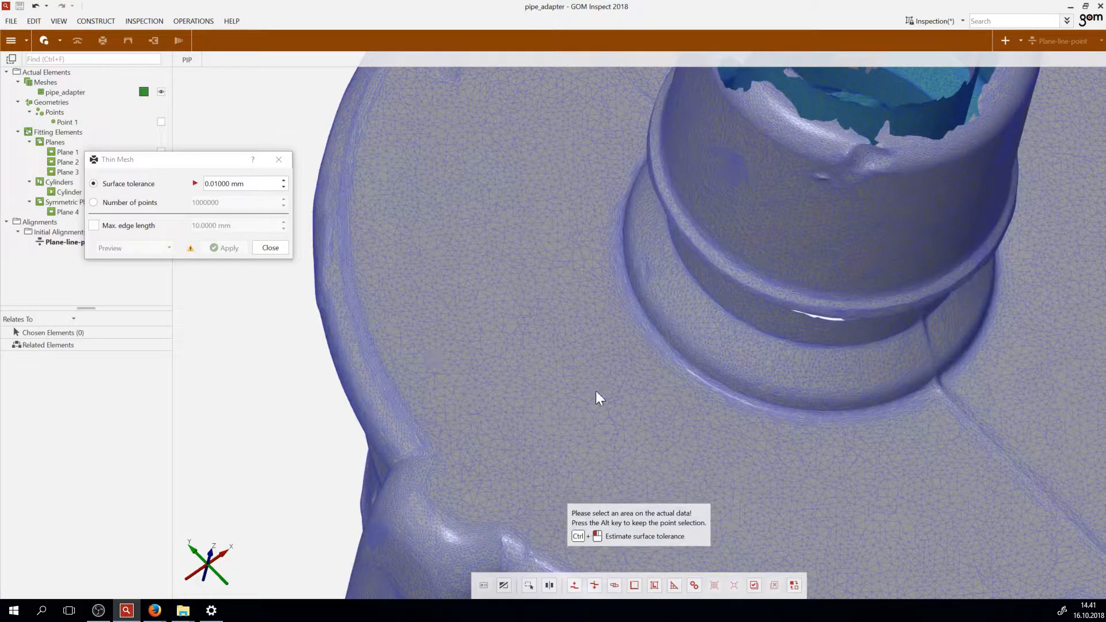
left_click_drag(595, 391, 597, 343)
scroll(597, 343, "down", 2)
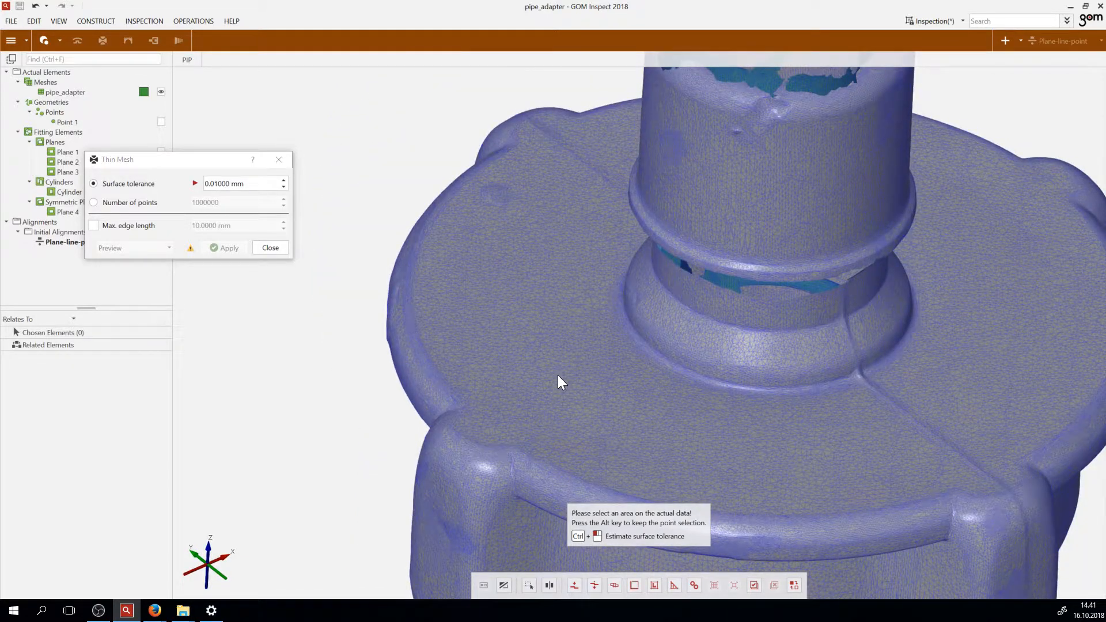
left_click_drag(558, 370, 563, 353)
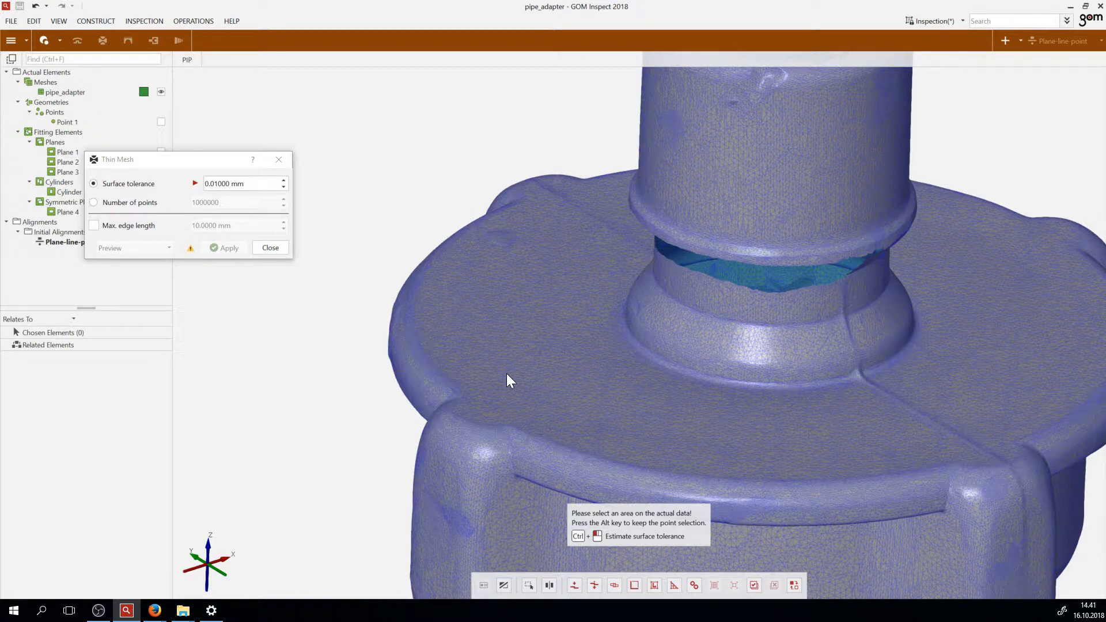
scroll(509, 380, "down", 6)
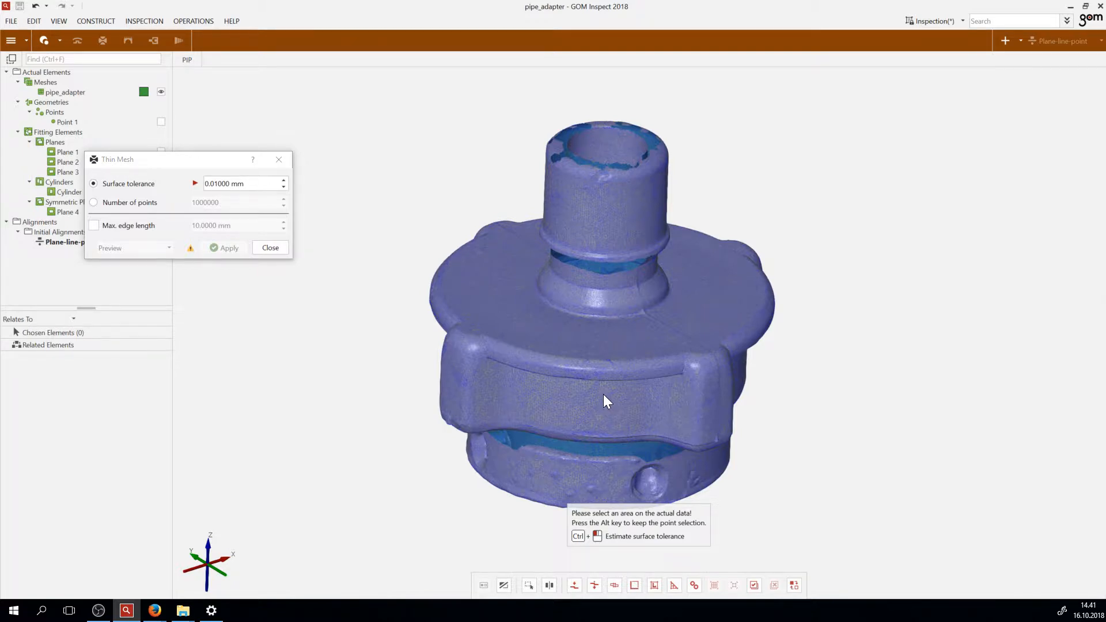
scroll(599, 380, "down", 2)
scroll(576, 355, "up", 5)
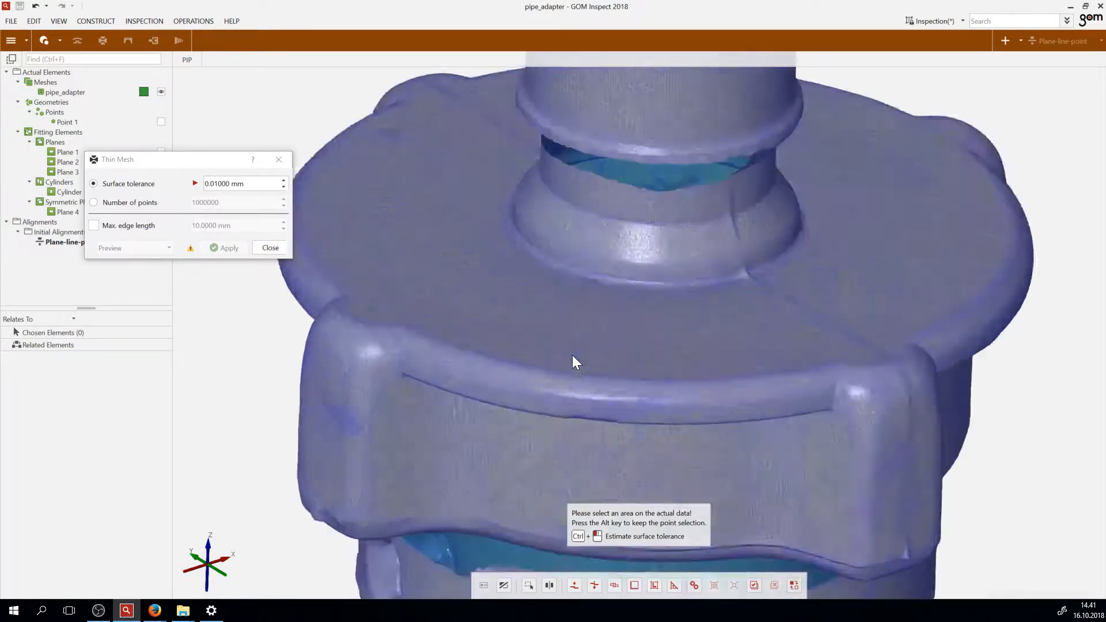
Inspect the flange triangles up close and check the pipe_adapter mesh's point count in its element information
scroll(576, 362, "up", 2)
scroll(526, 305, "up", 3)
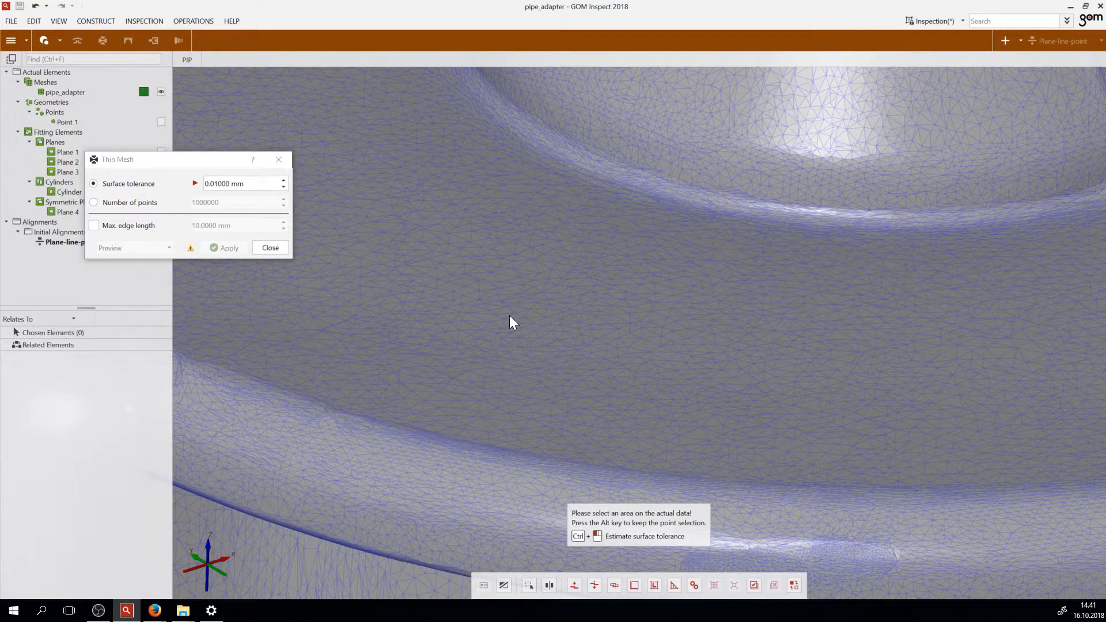
scroll(509, 322, "down", 10)
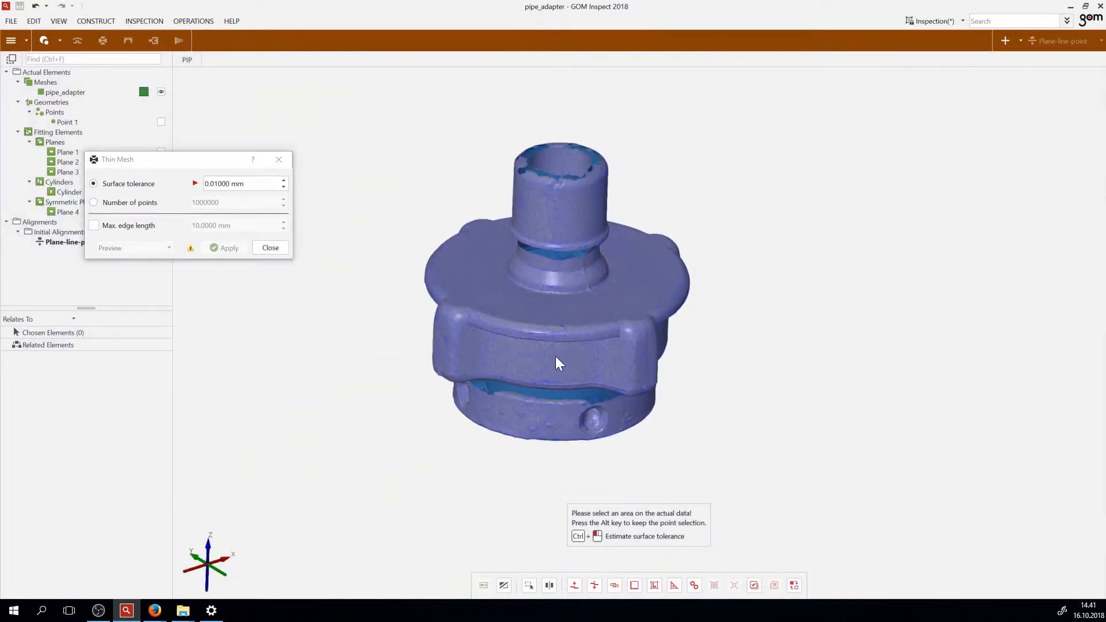
scroll(595, 348, "down", 2)
scroll(582, 251, "up", 2)
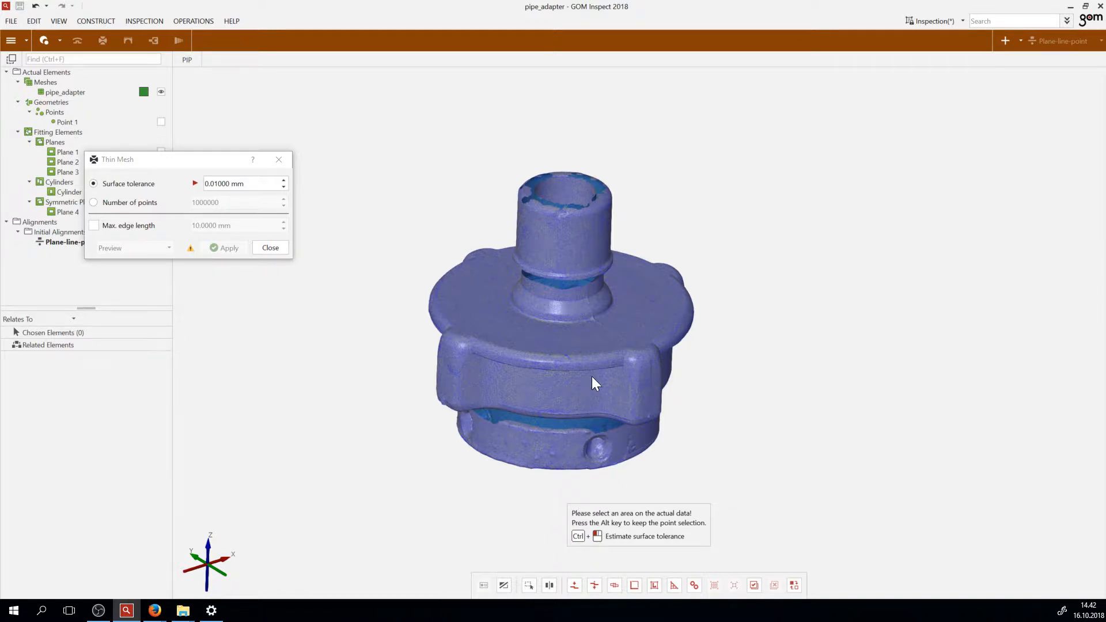
mouse_move(1099, 336)
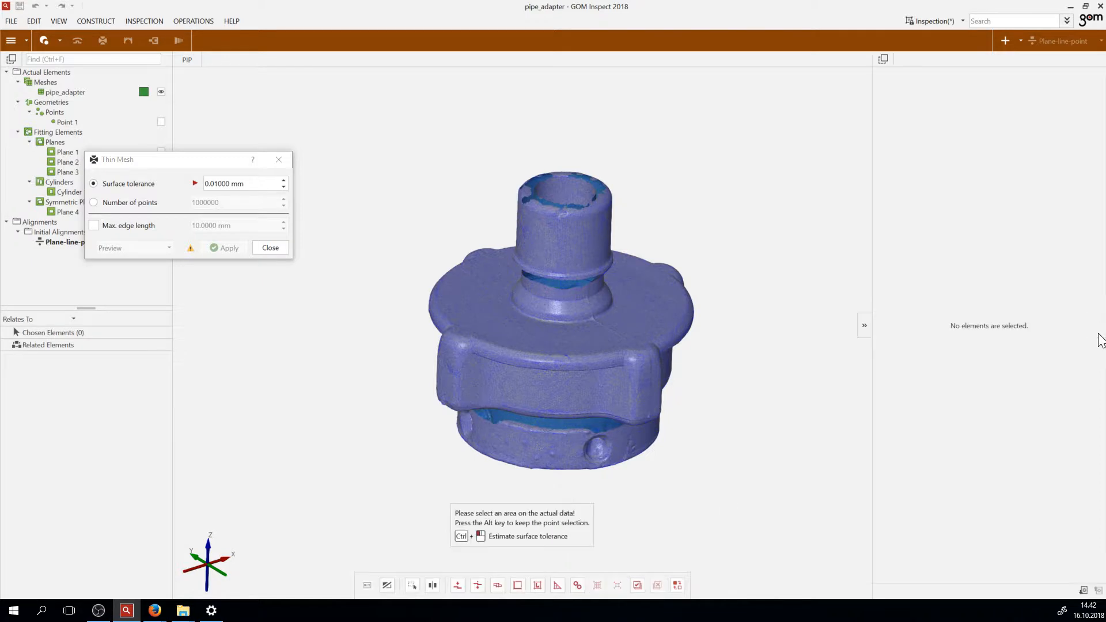
left_click(658, 320)
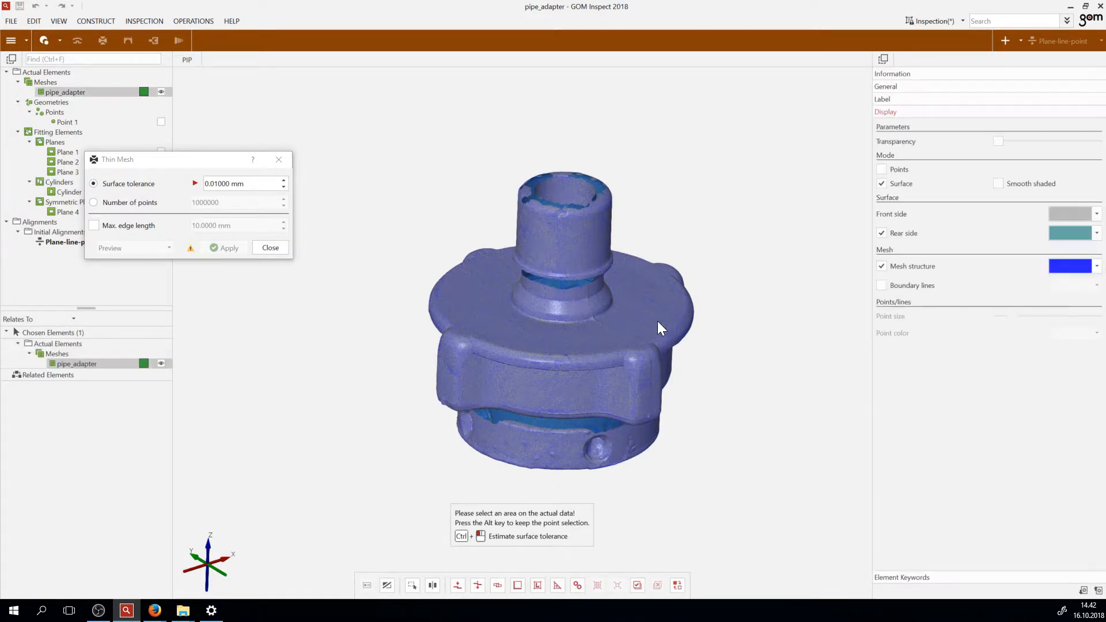
left_click(899, 74)
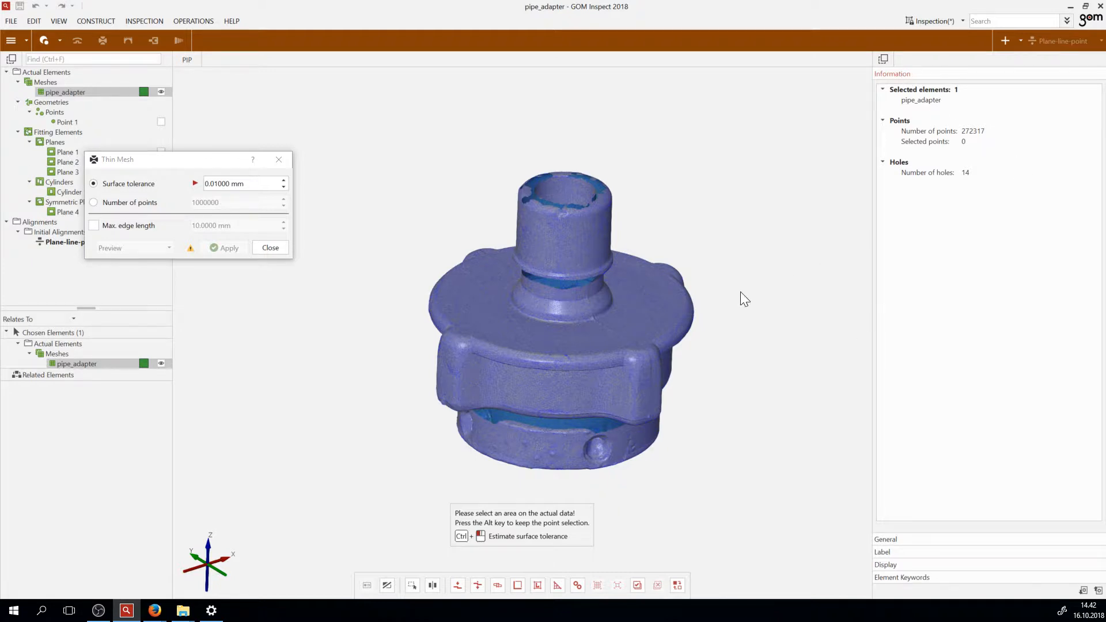
left_click(847, 315)
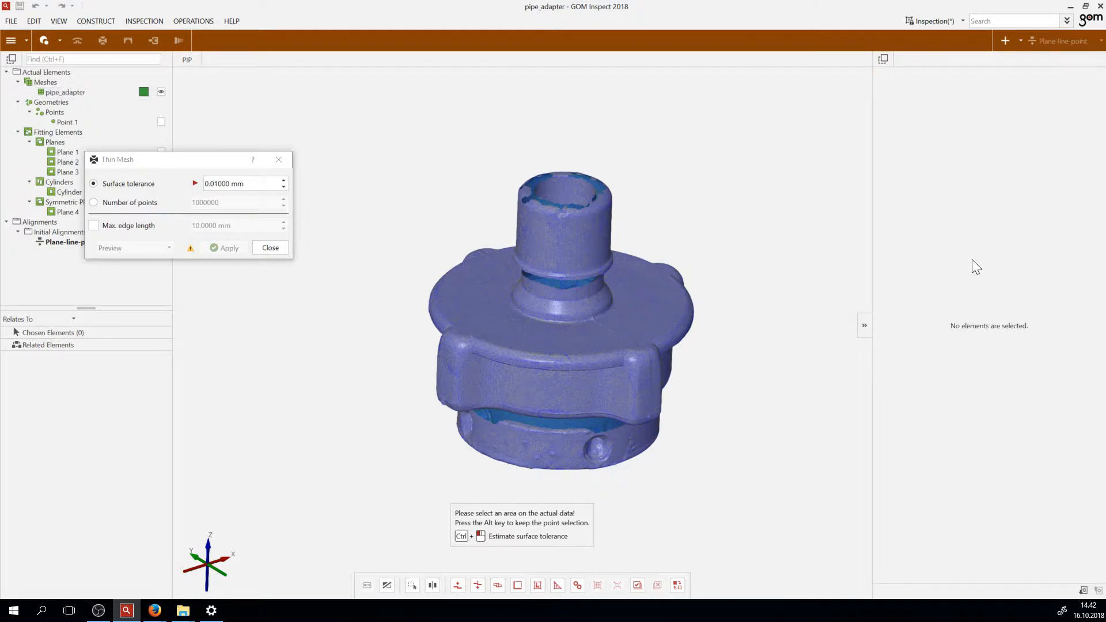
Choose the pipe_adapter mesh and set Thin Mesh to reduce by number of points, with a target of 100000
left_click(641, 299)
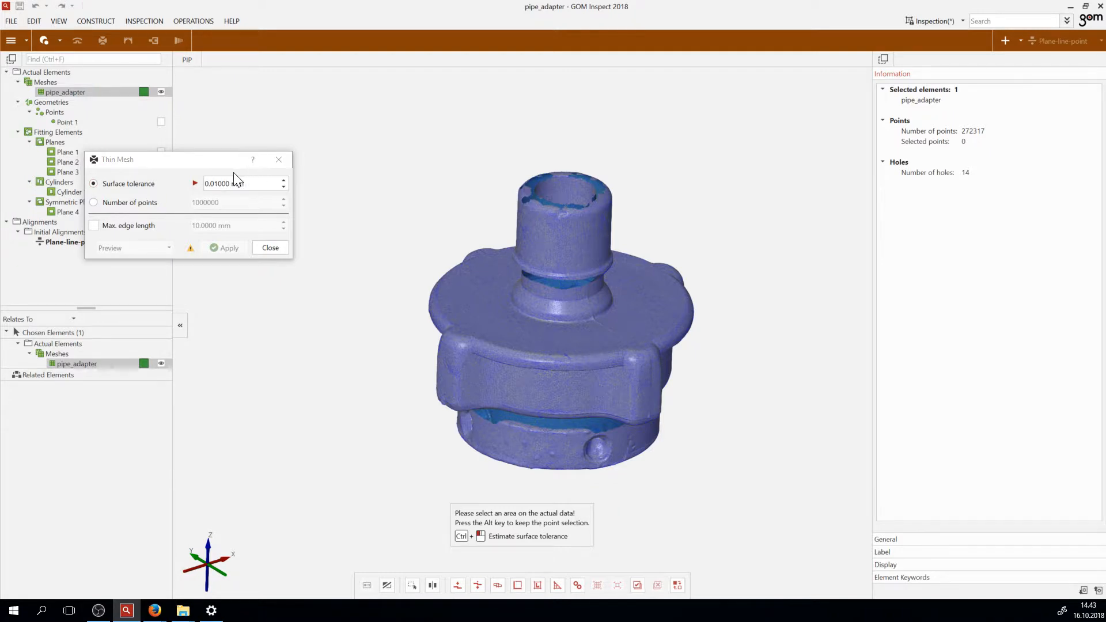
left_click(118, 203)
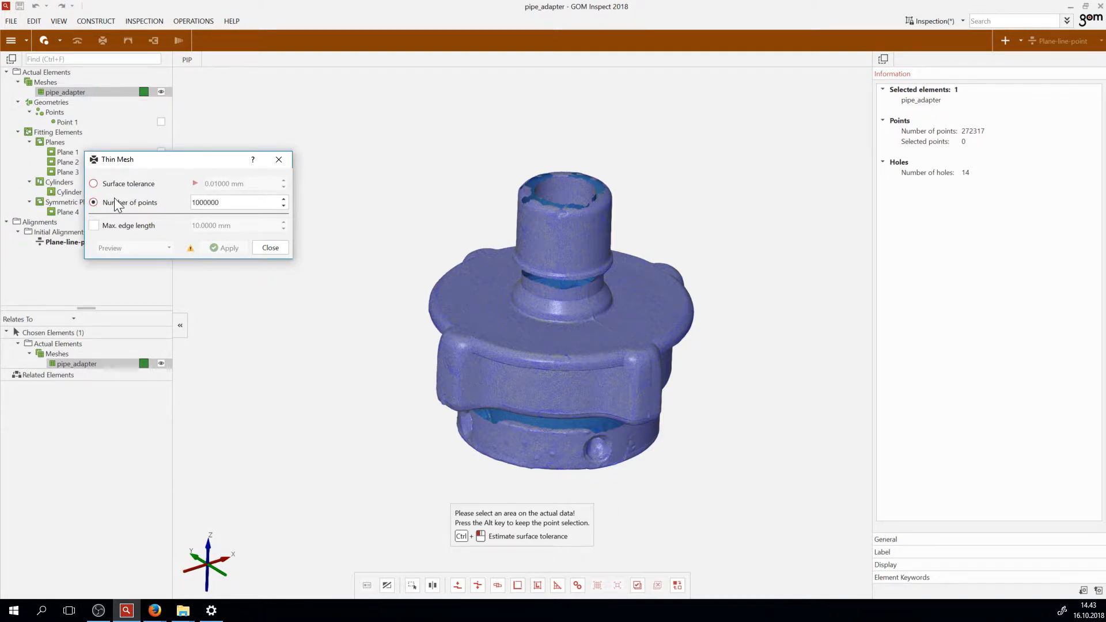
left_click(235, 203)
left_click_drag(221, 202, 170, 206)
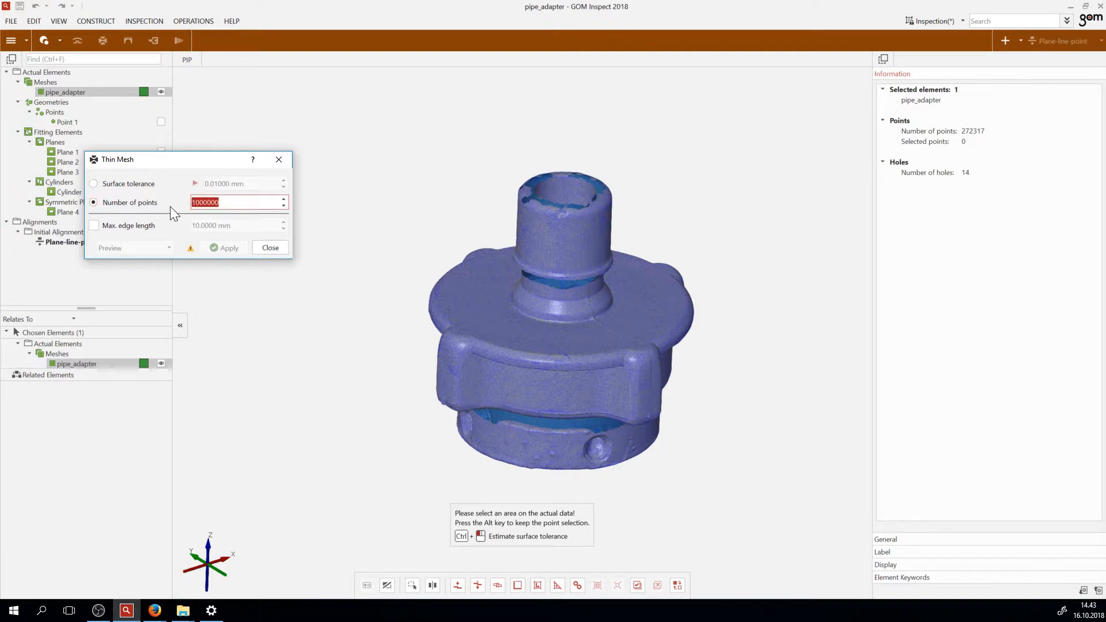
left_click(243, 199)
key("BackSpace")
Select the entire pipe_adapter surface and apply the thinning to it
left_click(636, 584)
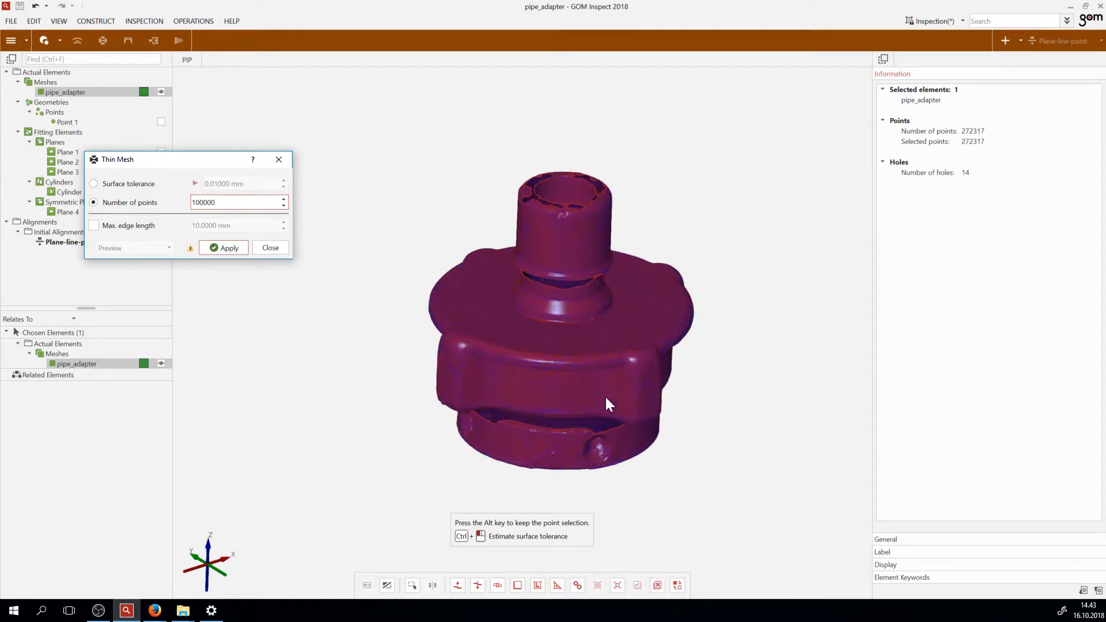
scroll(565, 242, "up", 5)
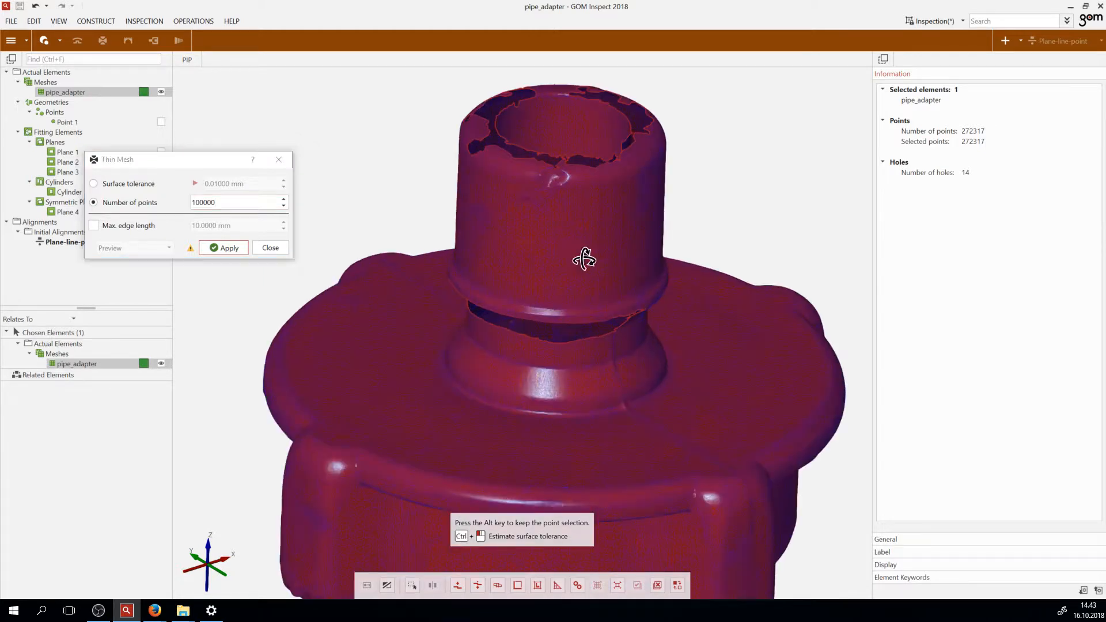
left_click_drag(584, 259, 469, 212)
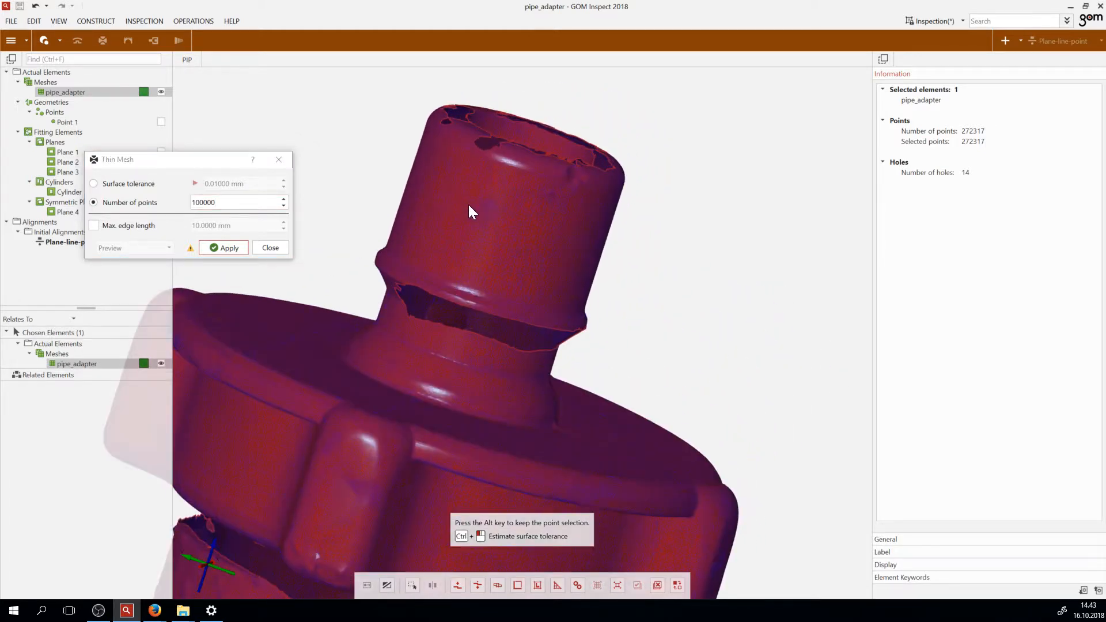
scroll(519, 244, "up", 6)
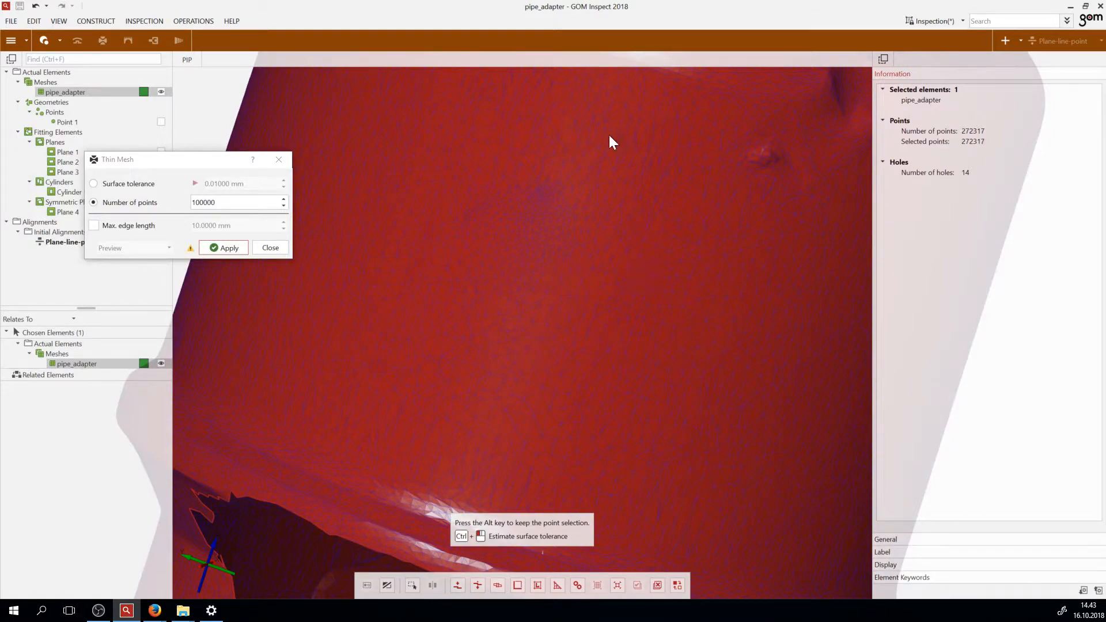
scroll(611, 191, "down", 6)
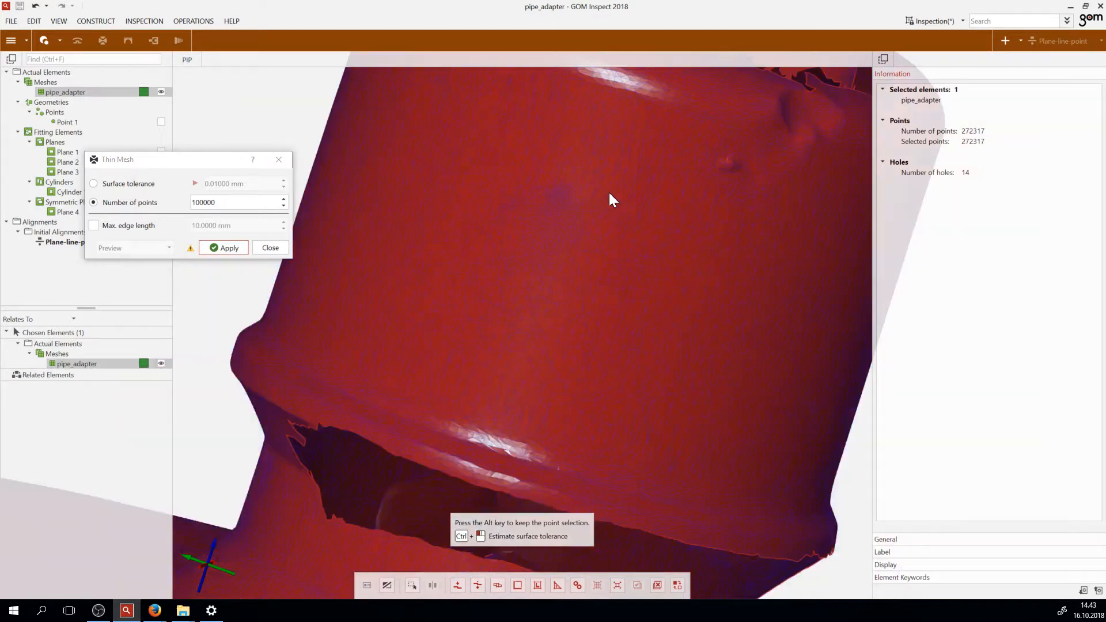
left_click_drag(597, 220, 575, 238)
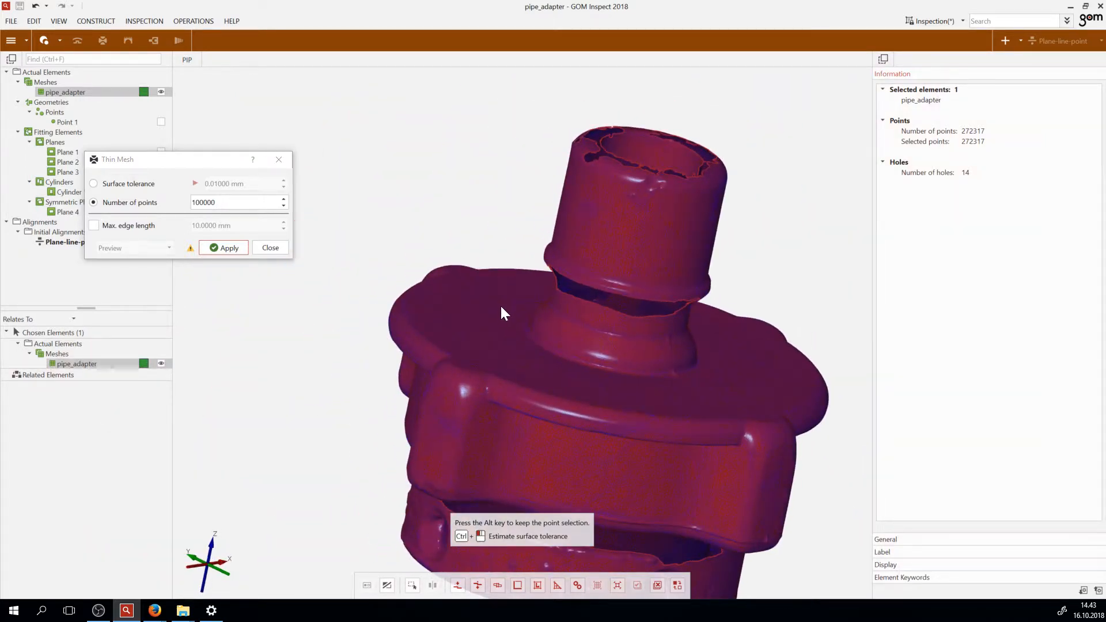
scroll(533, 305, "up", 3)
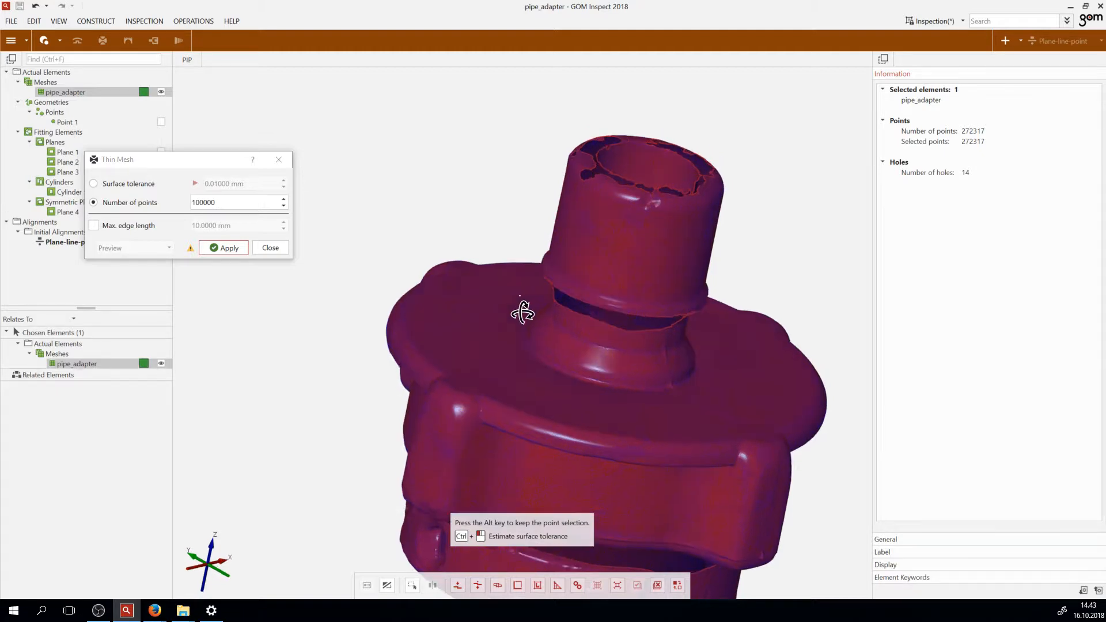
scroll(500, 246, "down", 8)
scroll(637, 227, "up", 2)
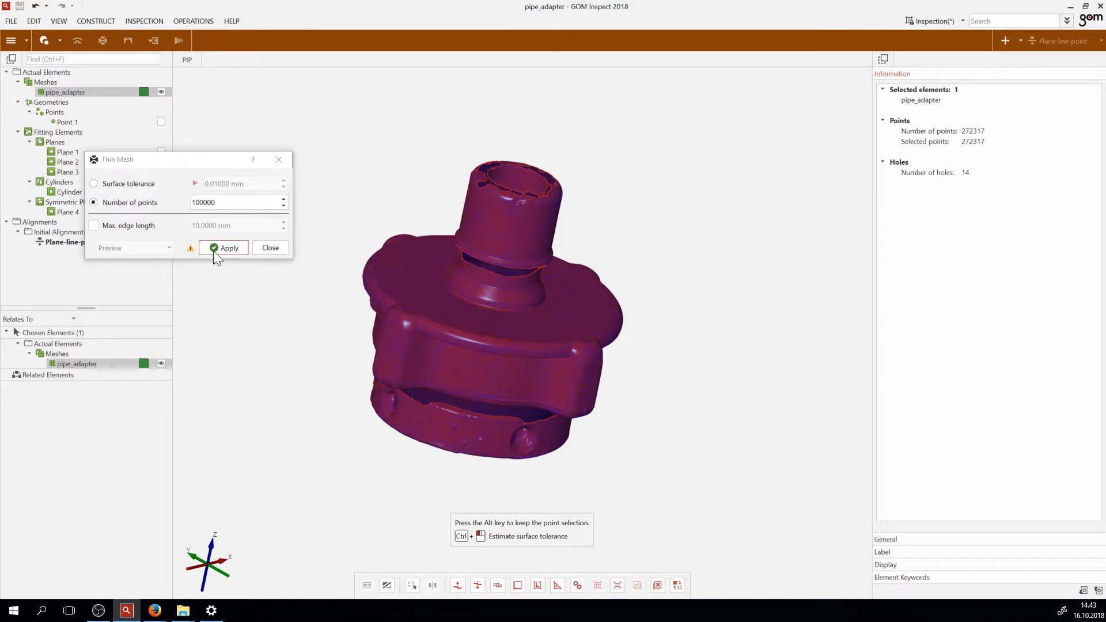
mouse_move(191, 248)
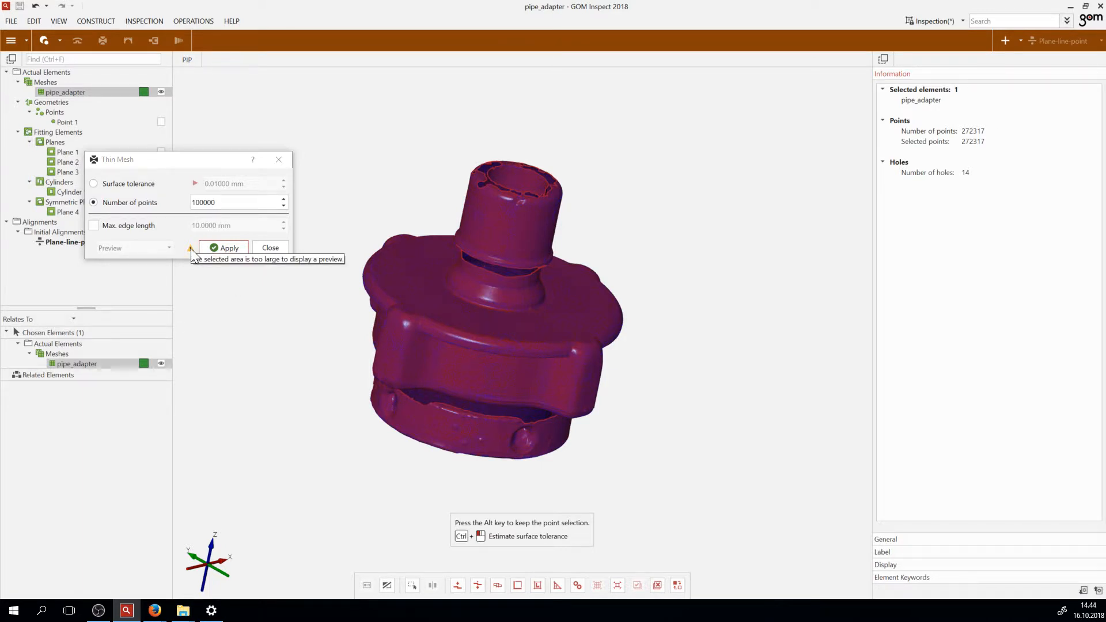
left_click(224, 253)
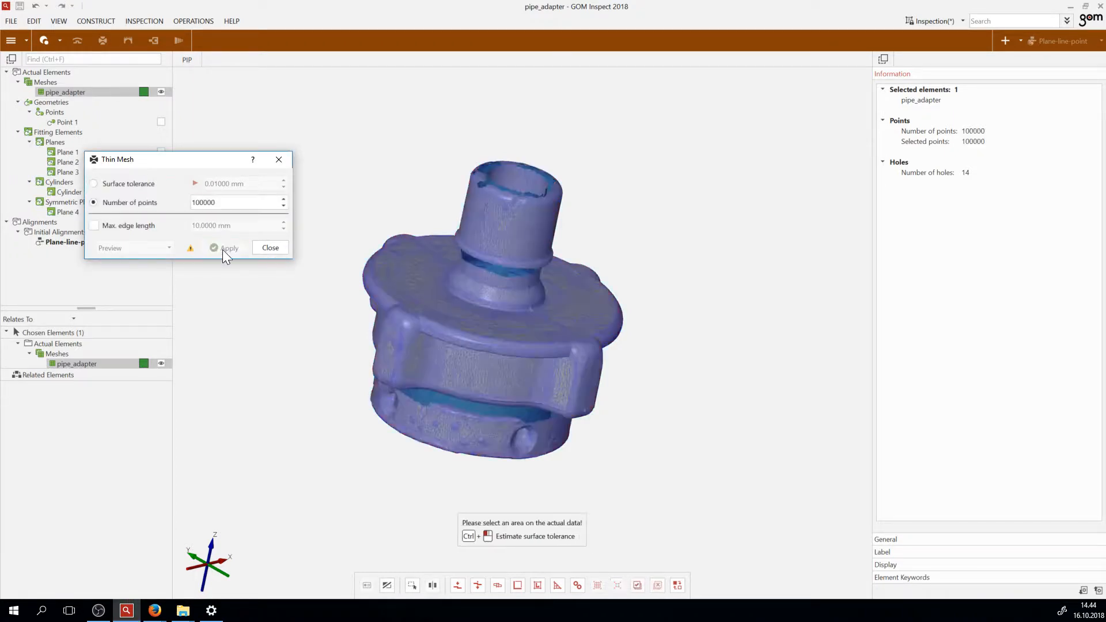
Select the whole mesh again and thin it further to 75000 points
scroll(402, 236, "up", 5)
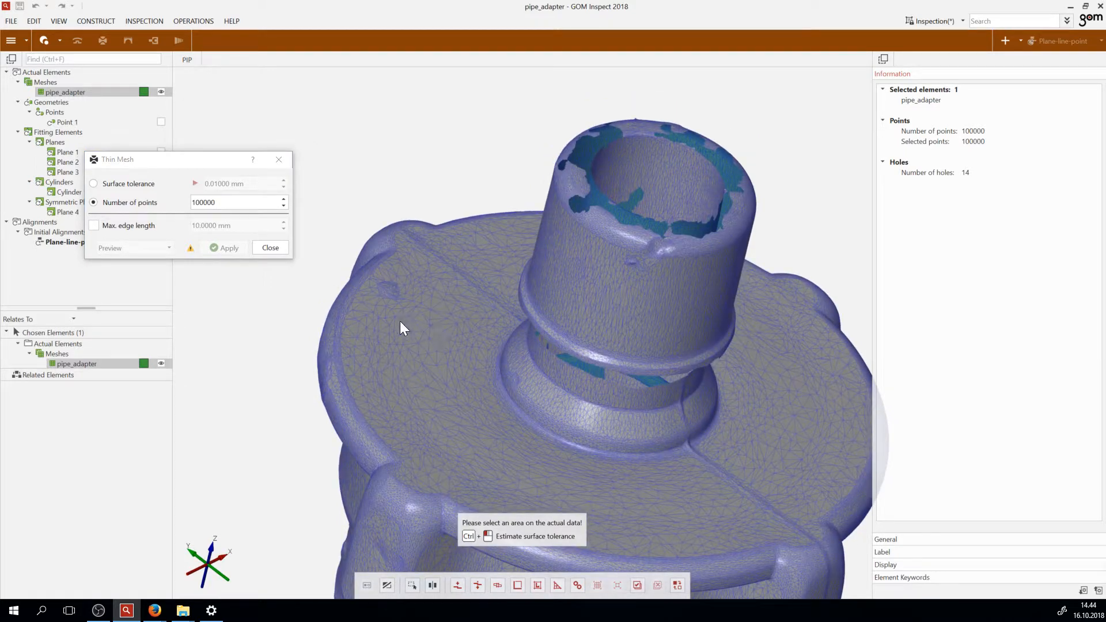
left_click_drag(465, 375, 592, 229)
scroll(594, 230, "up", 4)
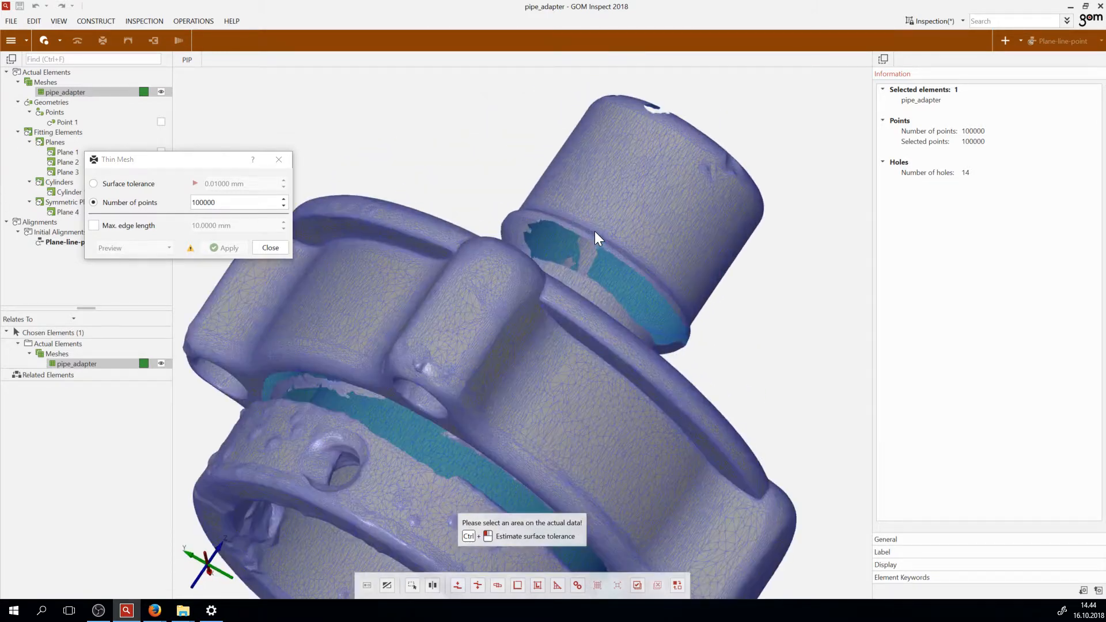
scroll(594, 230, "down", 5)
scroll(632, 267, "up", 3)
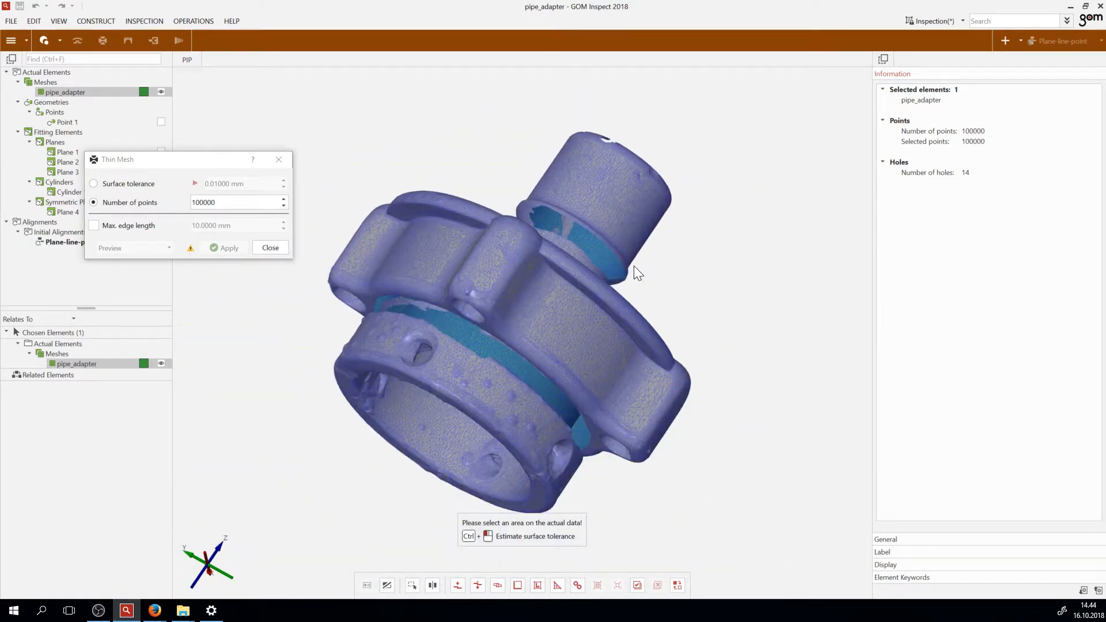
scroll(633, 265, "down", 2)
left_click(637, 584)
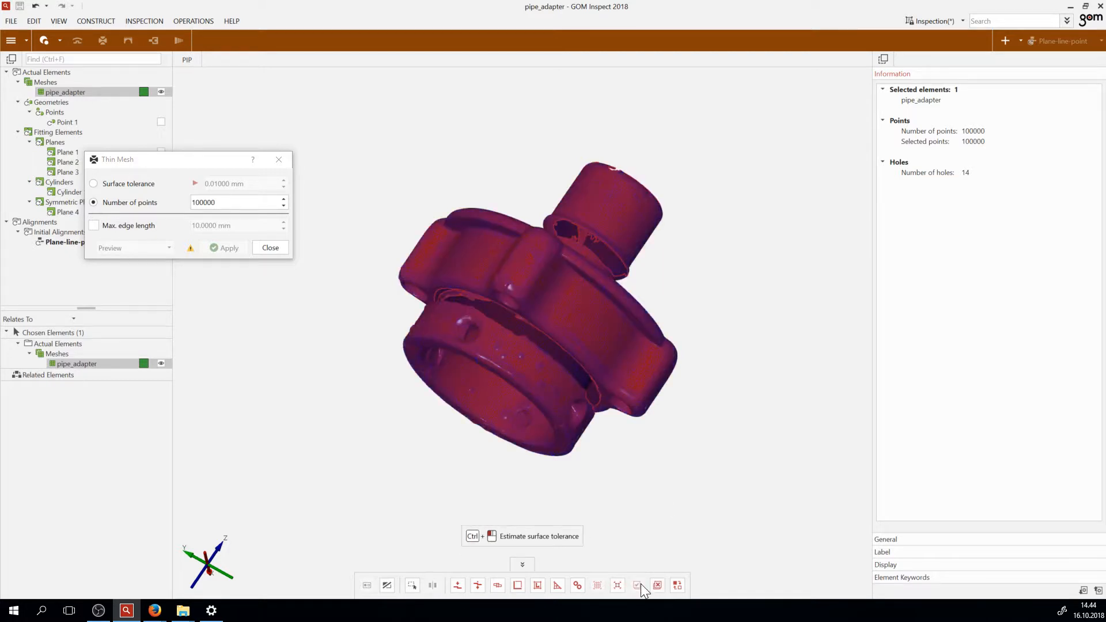
left_click(230, 202)
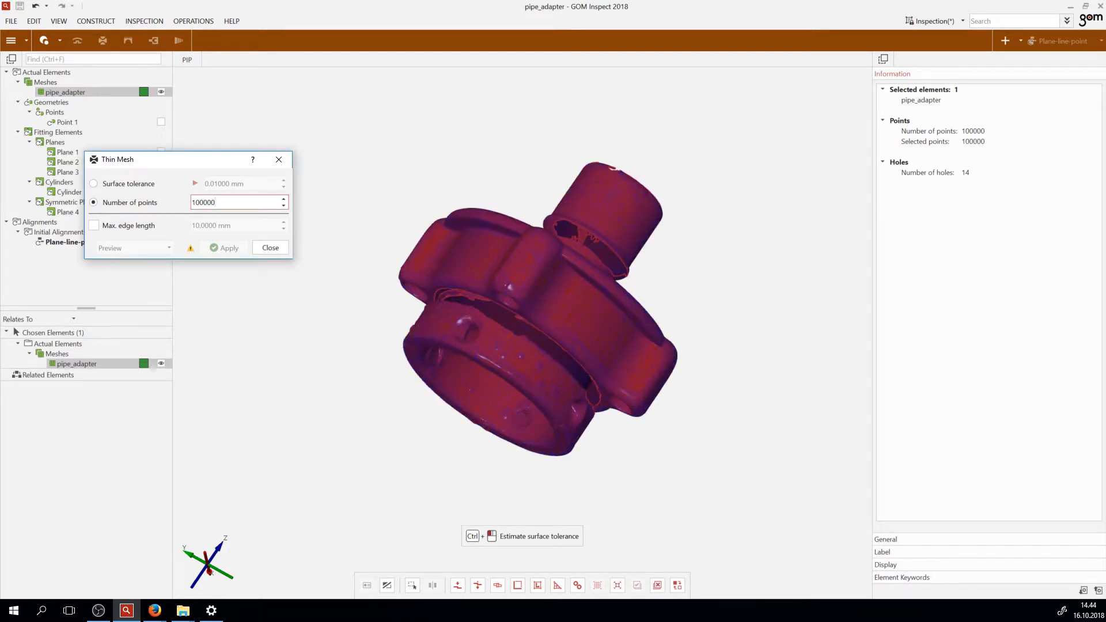
left_click_drag(221, 202, 147, 205)
type("75000")
left_click(227, 247)
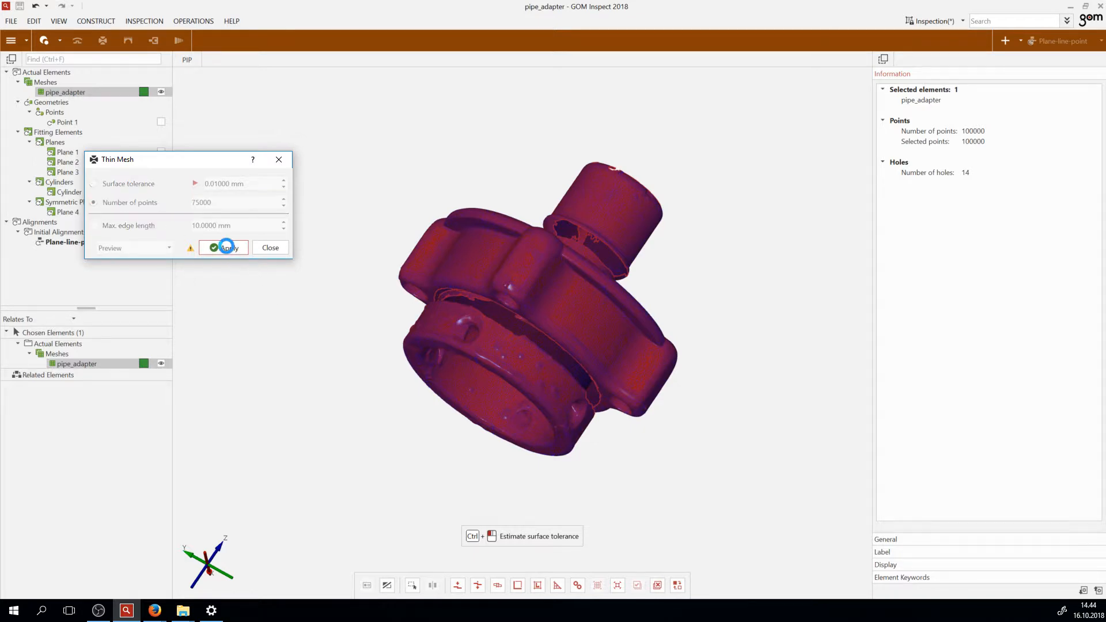
Examine the triangle distribution of the thinned mesh on the flat flange, rounded edges, grip ribs and pipe neck from several angles
scroll(592, 205, "down", 1)
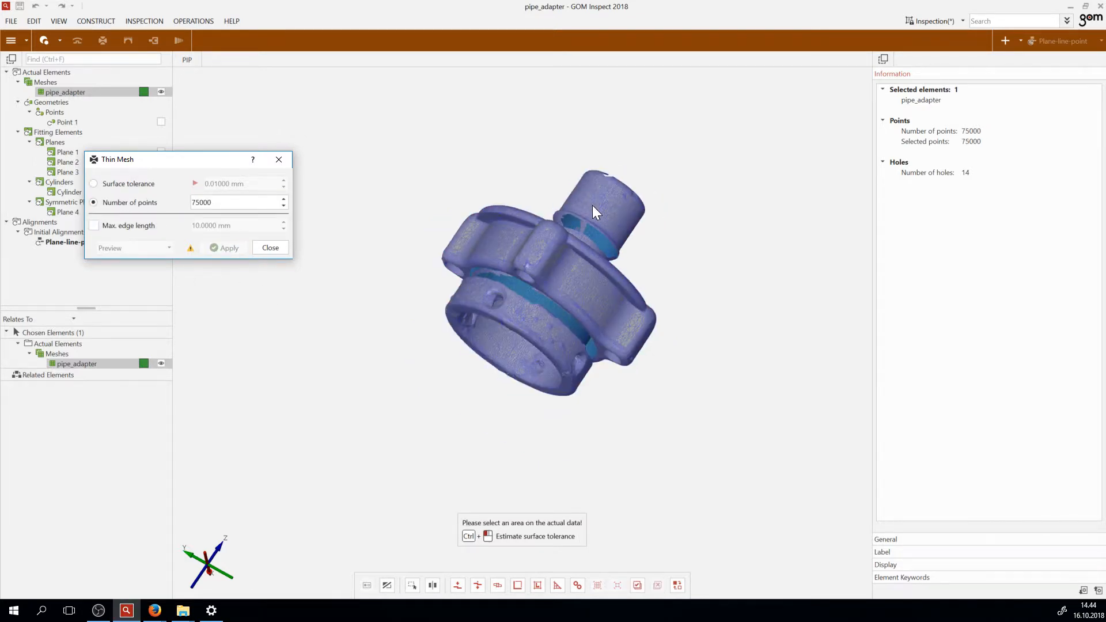
scroll(592, 205, "up", 3)
left_click_drag(586, 231, 454, 264)
scroll(454, 263, "down", 2)
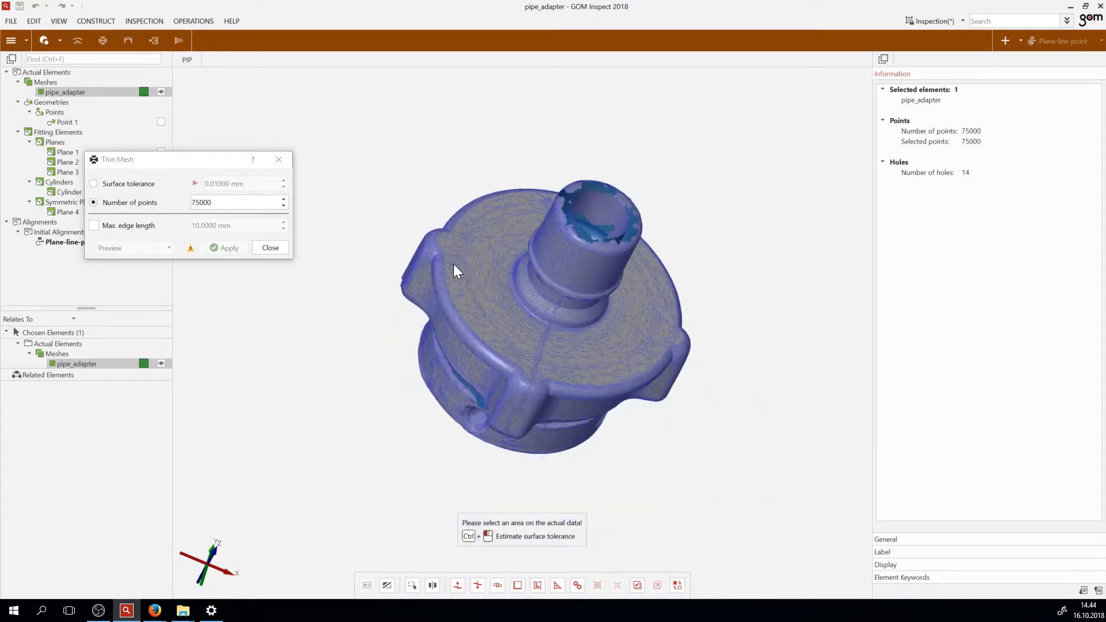
scroll(573, 406, "up", 2)
mouse_move(553, 426)
left_mouse_down()
mouse_move(533, 380)
mouse_move(526, 417)
mouse_move(537, 426)
left_mouse_up()
scroll(537, 426, "down", 2)
scroll(459, 353, "up", 1)
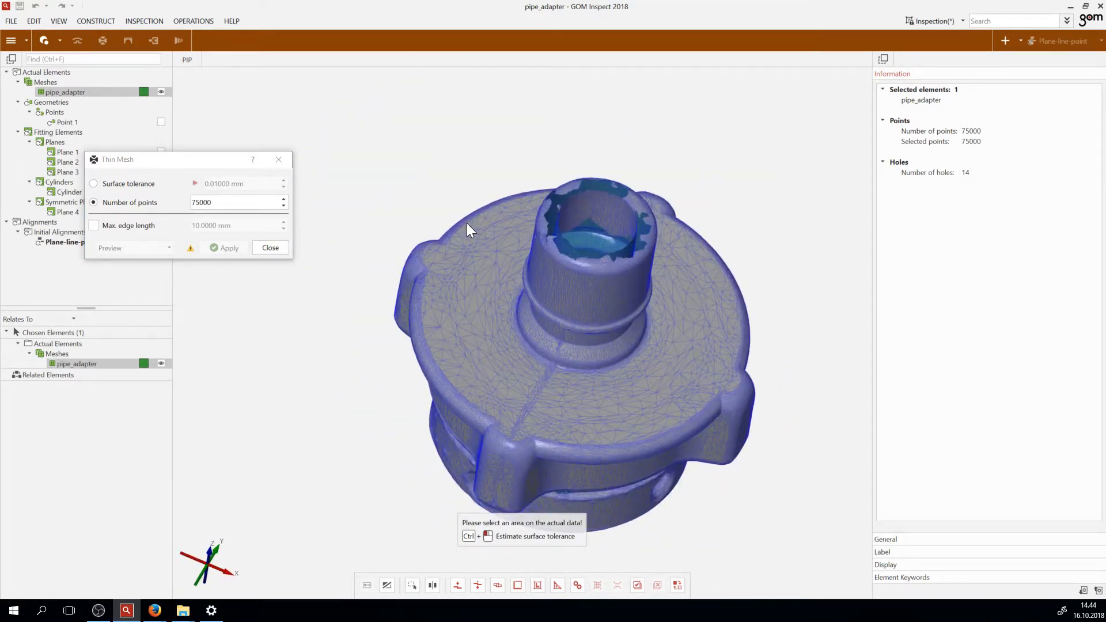
mouse_move(693, 270)
left_mouse_down()
mouse_move(709, 296)
mouse_move(676, 269)
left_mouse_up()
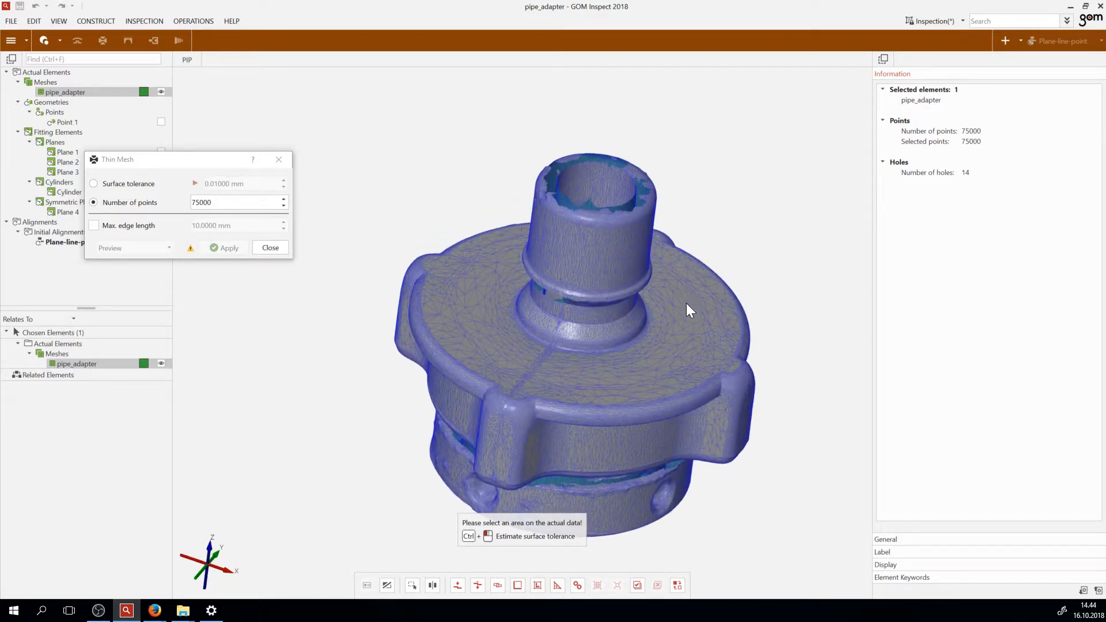
scroll(574, 230, "down", 3)
scroll(580, 269, "up", 8)
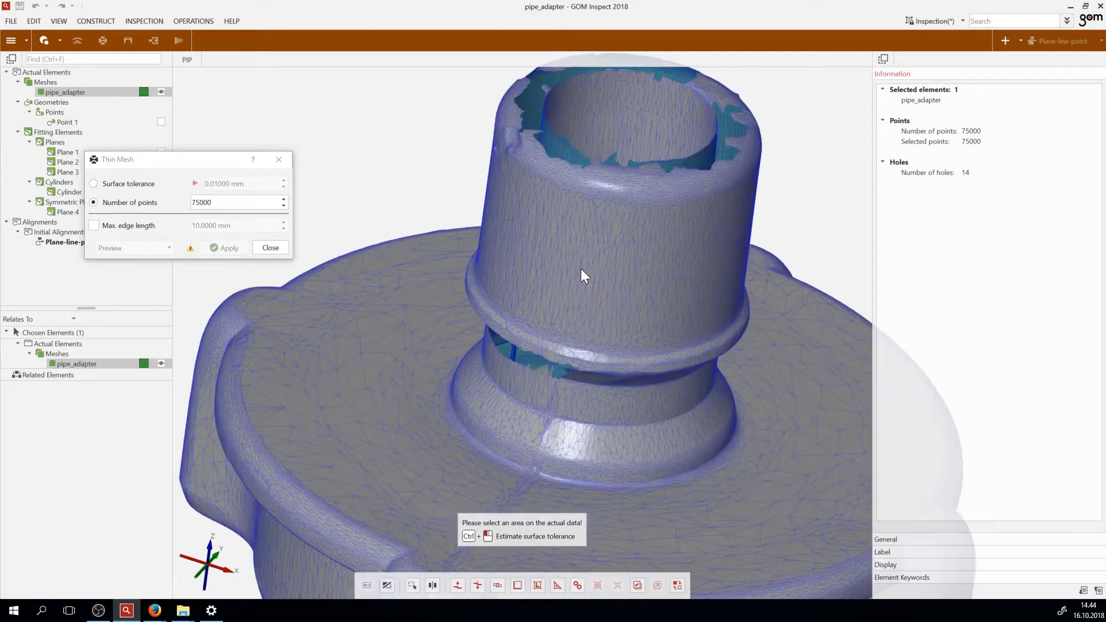
scroll(570, 278, "down", 4)
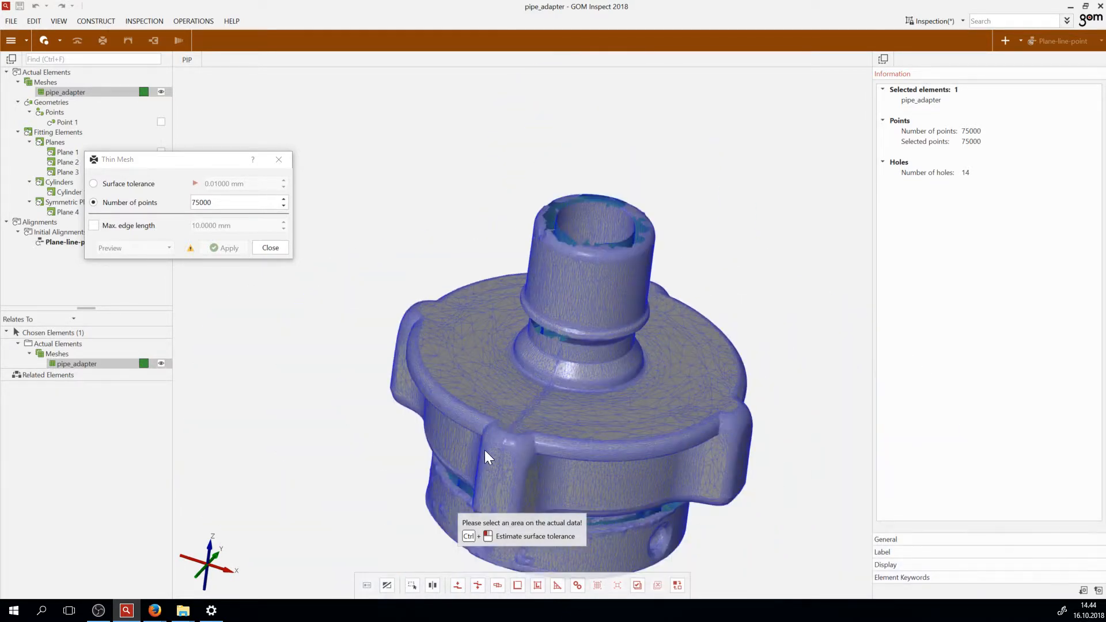
scroll(545, 396, "up", 8)
scroll(716, 427, "down", 3)
scroll(614, 285, "up", 3)
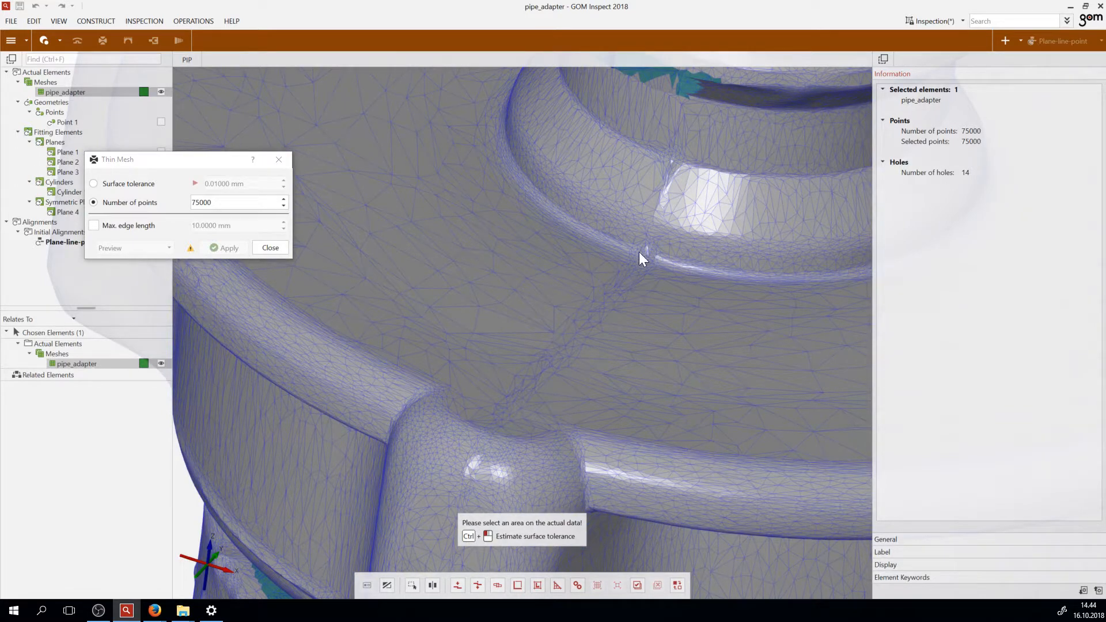
scroll(584, 326, "down", 4)
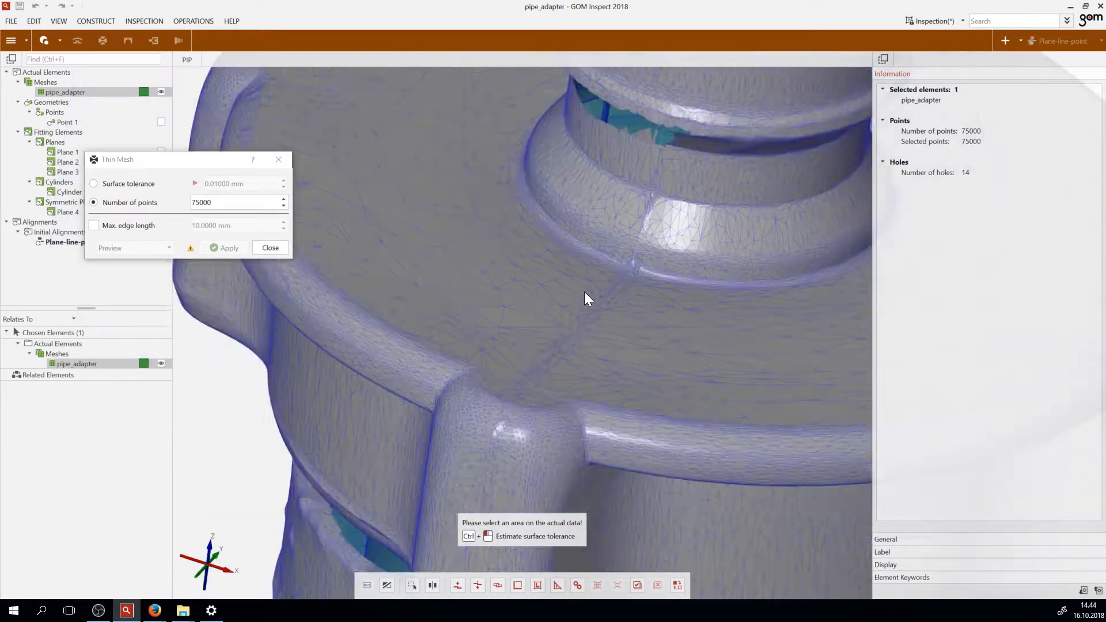
scroll(553, 359, "up", 6)
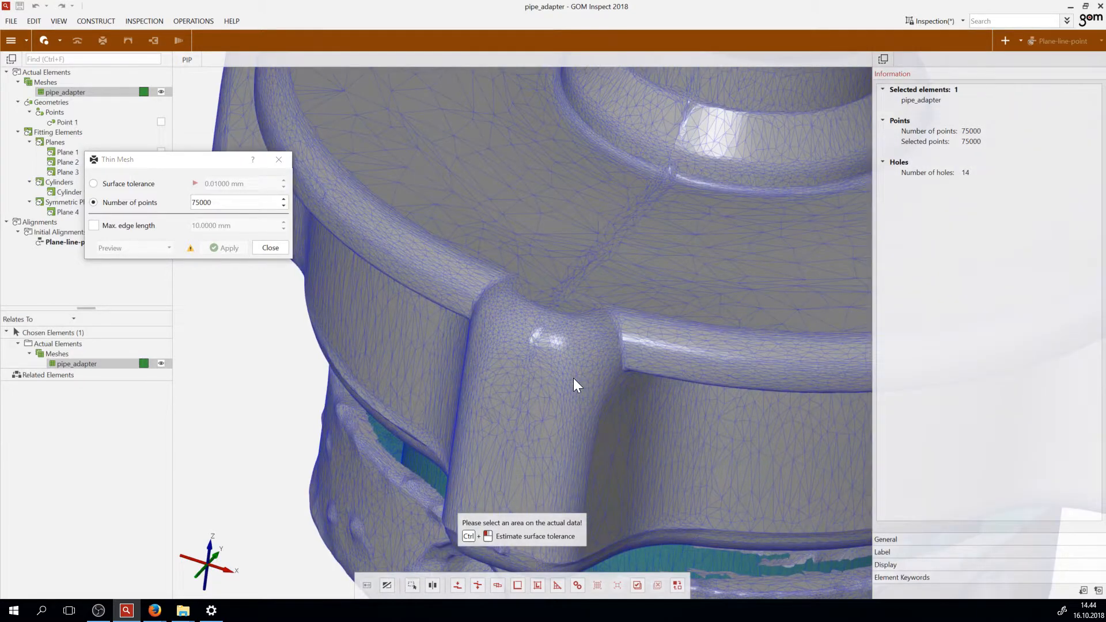
Inspect the 75000-point mesh around the front grip rib, the flange edge and the base of the pipe neck
scroll(573, 380, "down", 5)
scroll(563, 357, "up", 1)
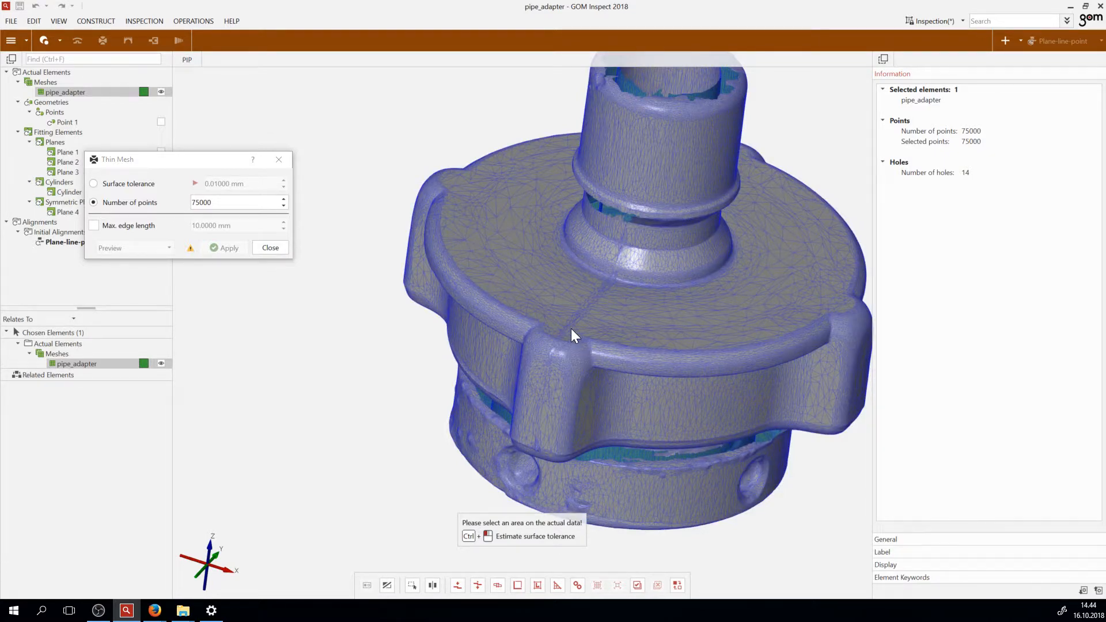
scroll(571, 338, "up", 2)
scroll(573, 339, "down", 3)
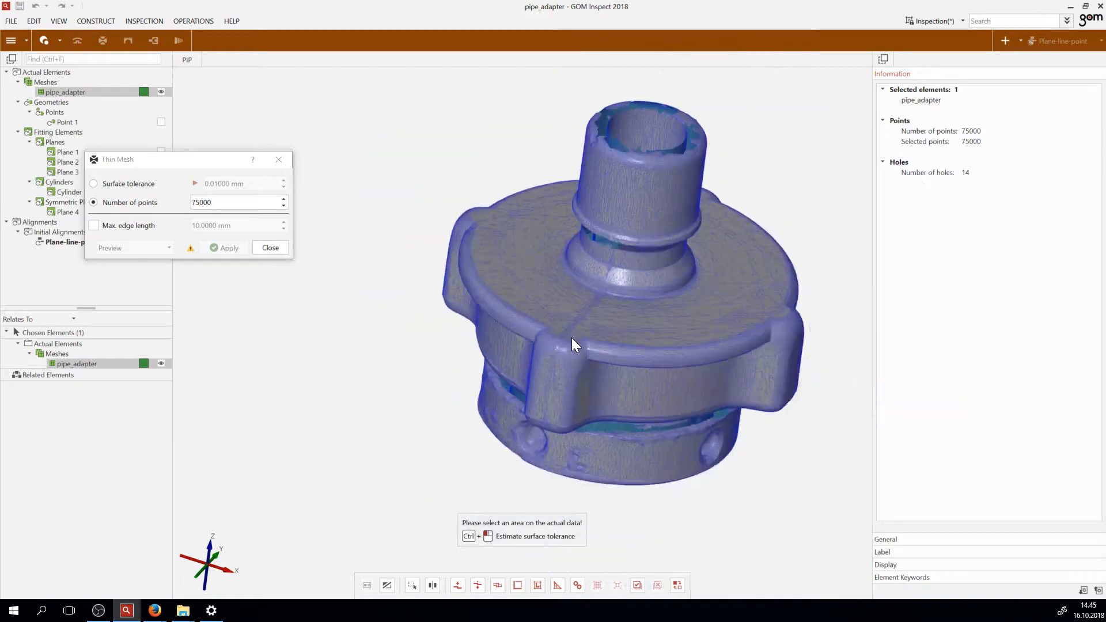
scroll(570, 346, "up", 5)
scroll(616, 346, "down", 3)
scroll(613, 343, "up", 3)
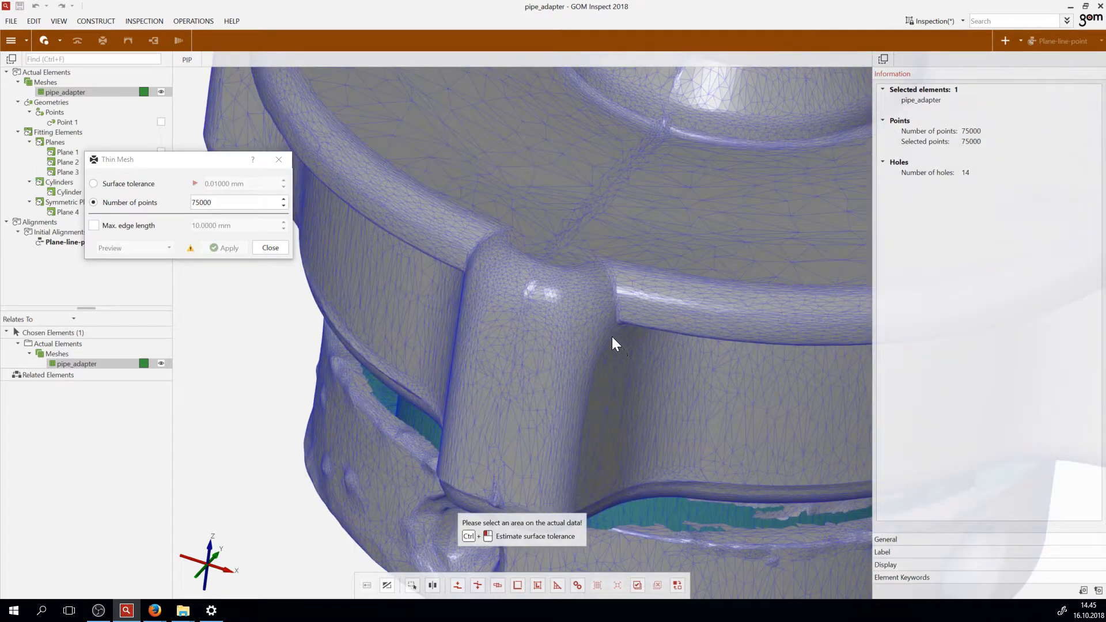
scroll(555, 325, "down", 2)
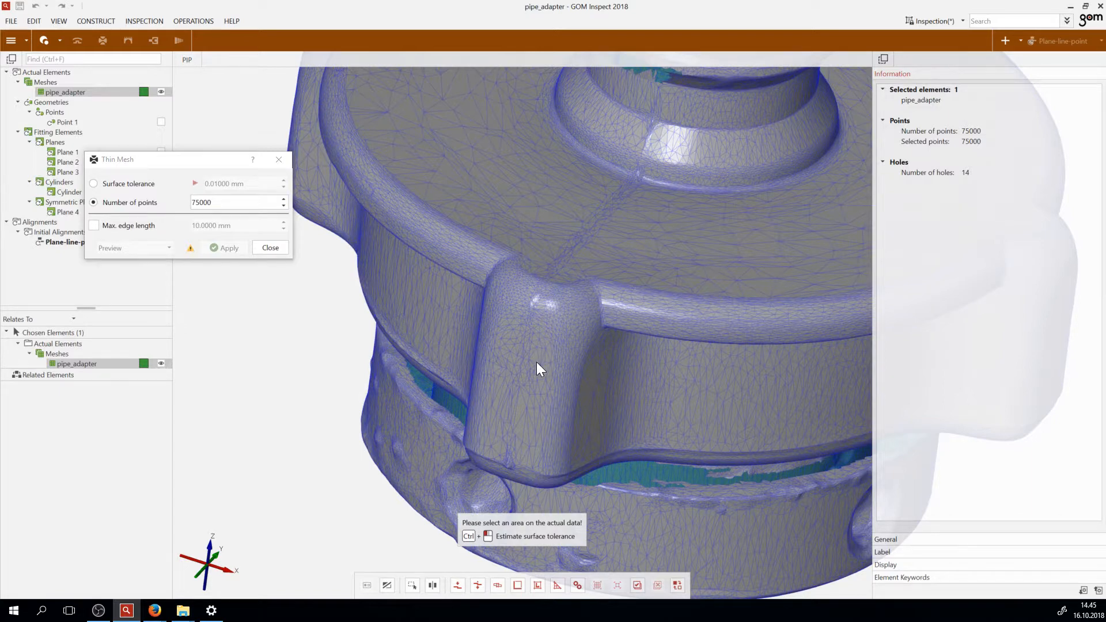
scroll(513, 347, "down", 6)
left_click_drag(610, 231, 616, 298)
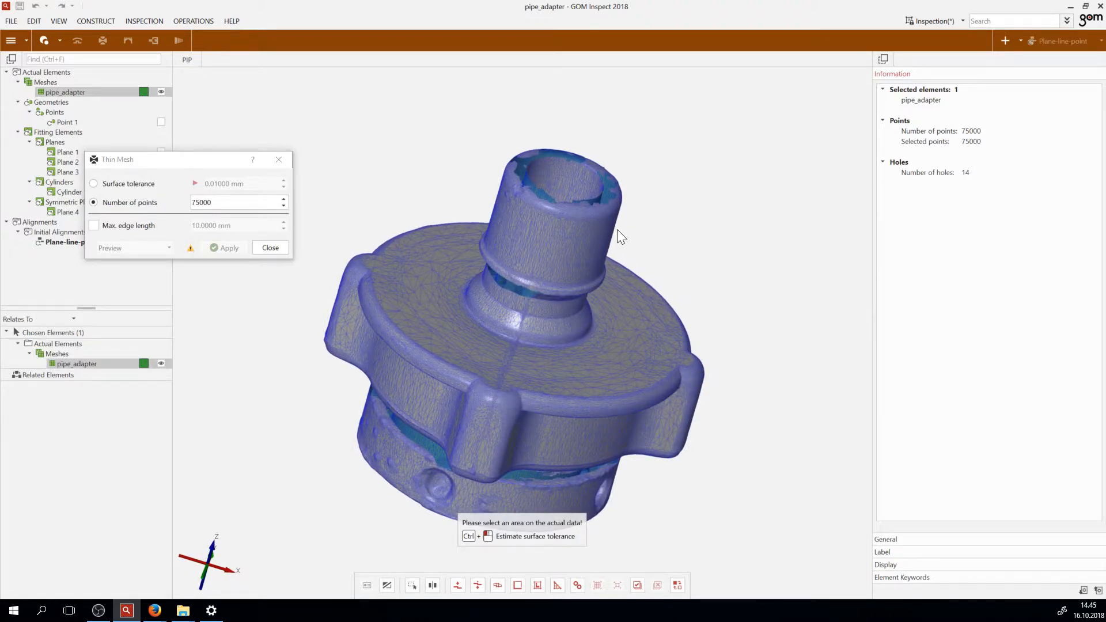
scroll(549, 191, "down", 2)
scroll(551, 193, "down", 1)
scroll(463, 269, "up", 2)
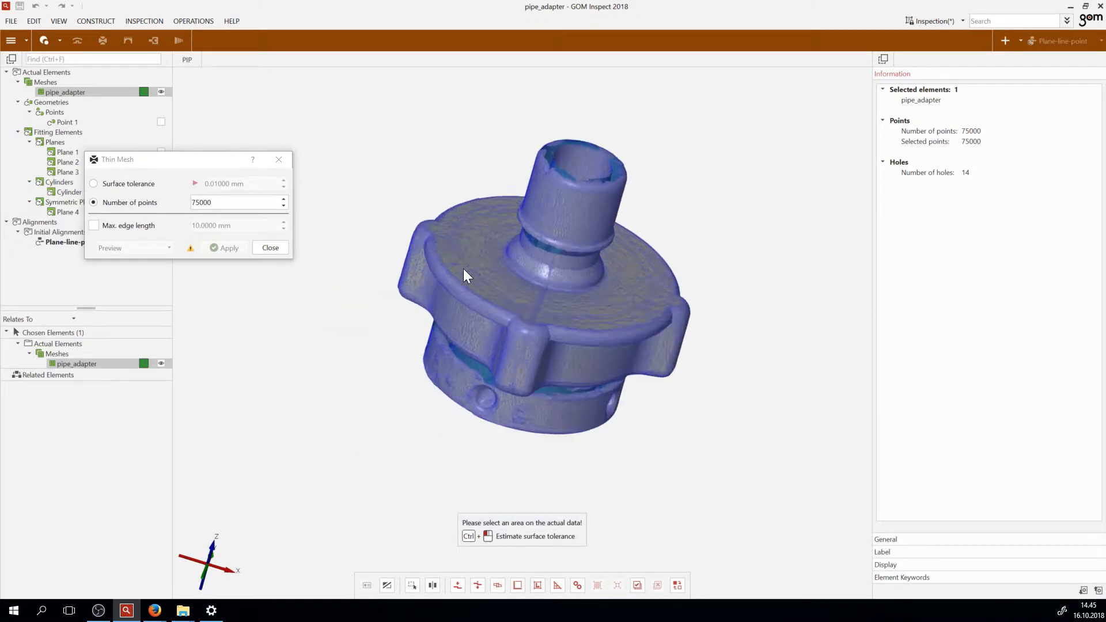
scroll(461, 267, "down", 1)
scroll(448, 154, "up", 1)
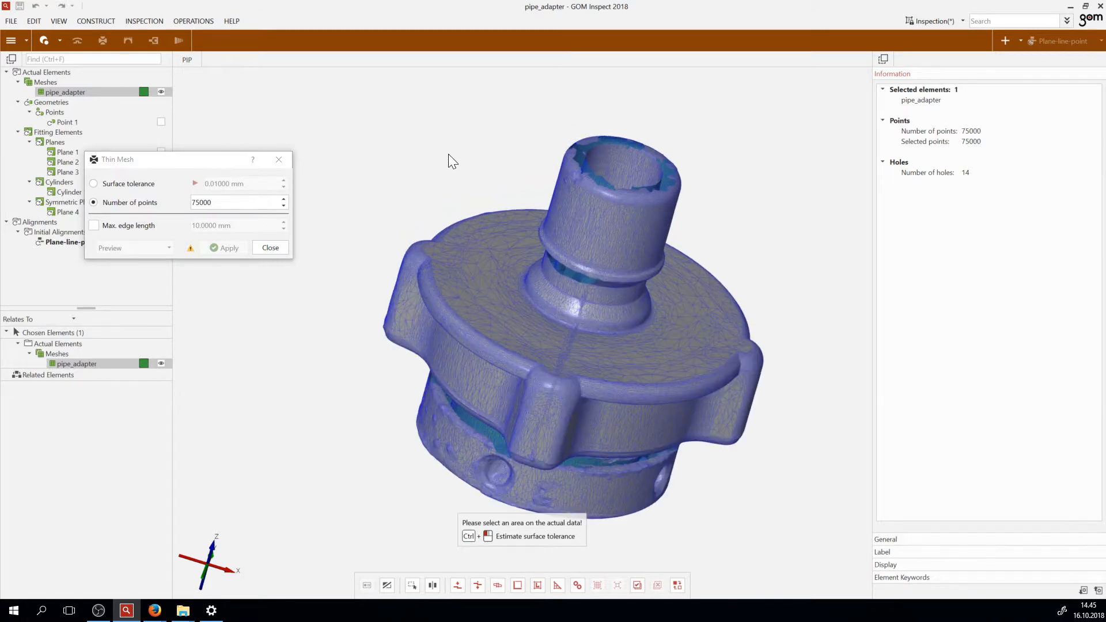
scroll(461, 188, "down", 1)
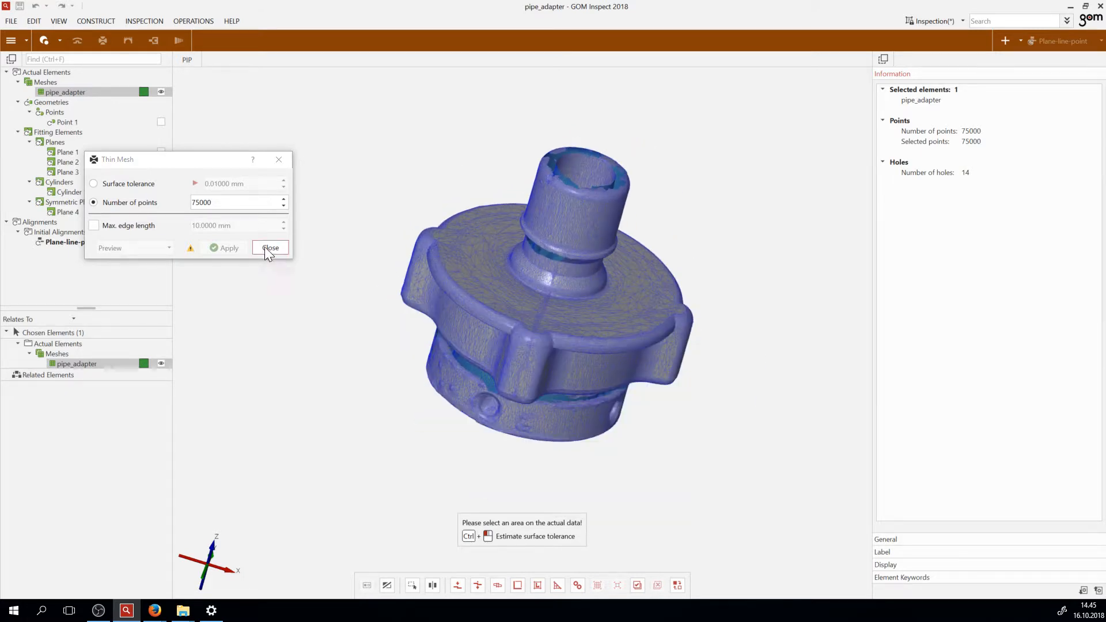
Select the entire pipe_adapter surface and thin it to 40000 points
left_click(230, 202)
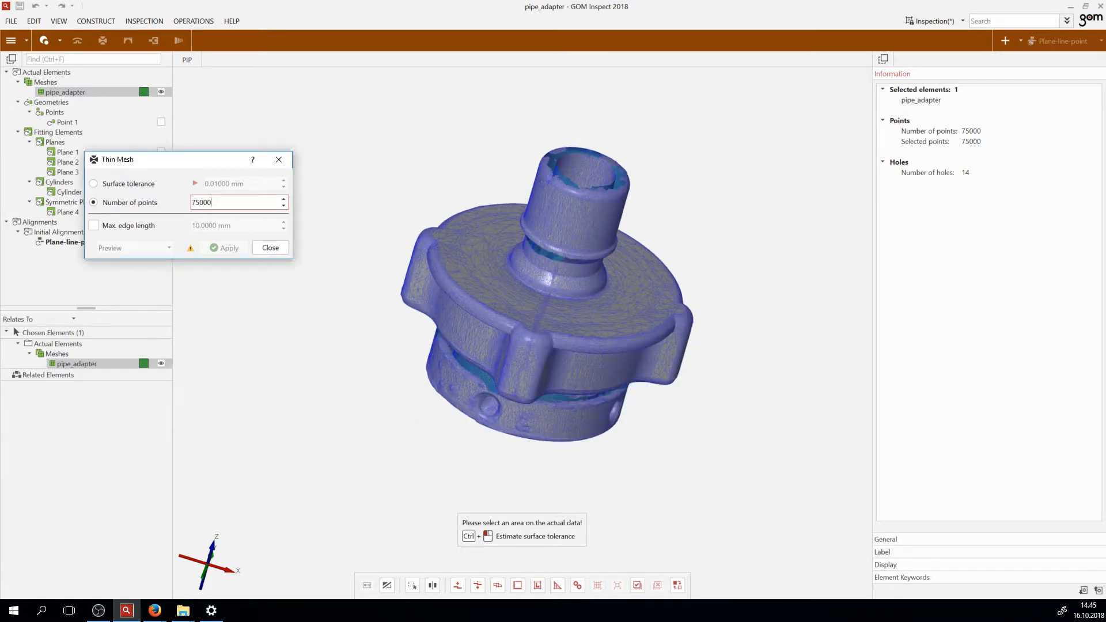
left_click_drag(211, 202, 159, 205)
left_click(637, 585)
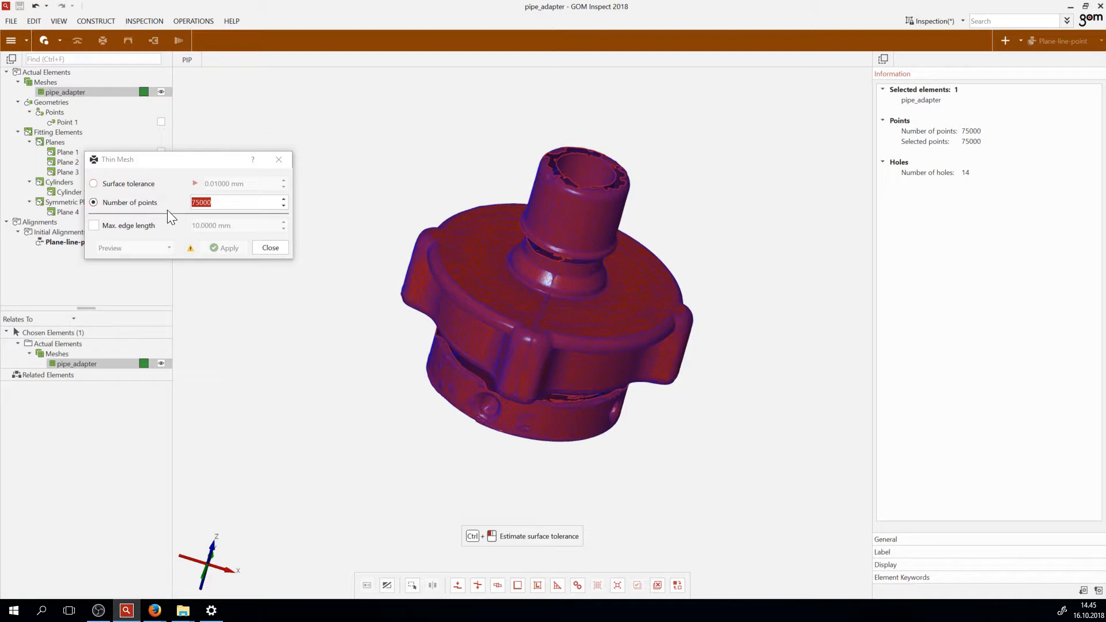
left_click(228, 205)
double_click(228, 205)
type("4")
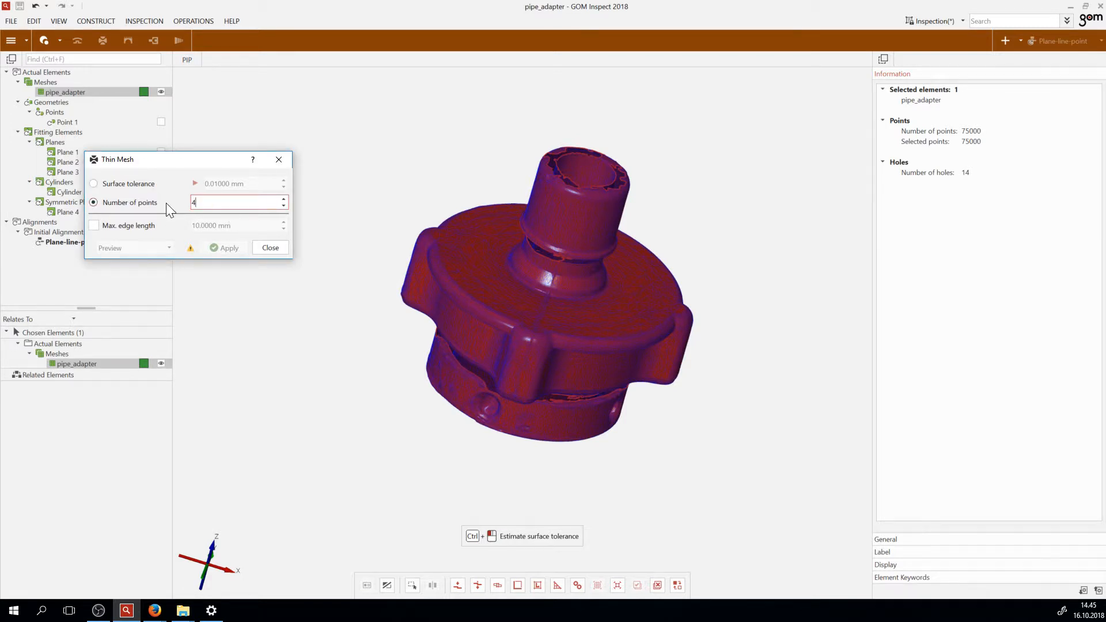
type("0000")
left_click(228, 248)
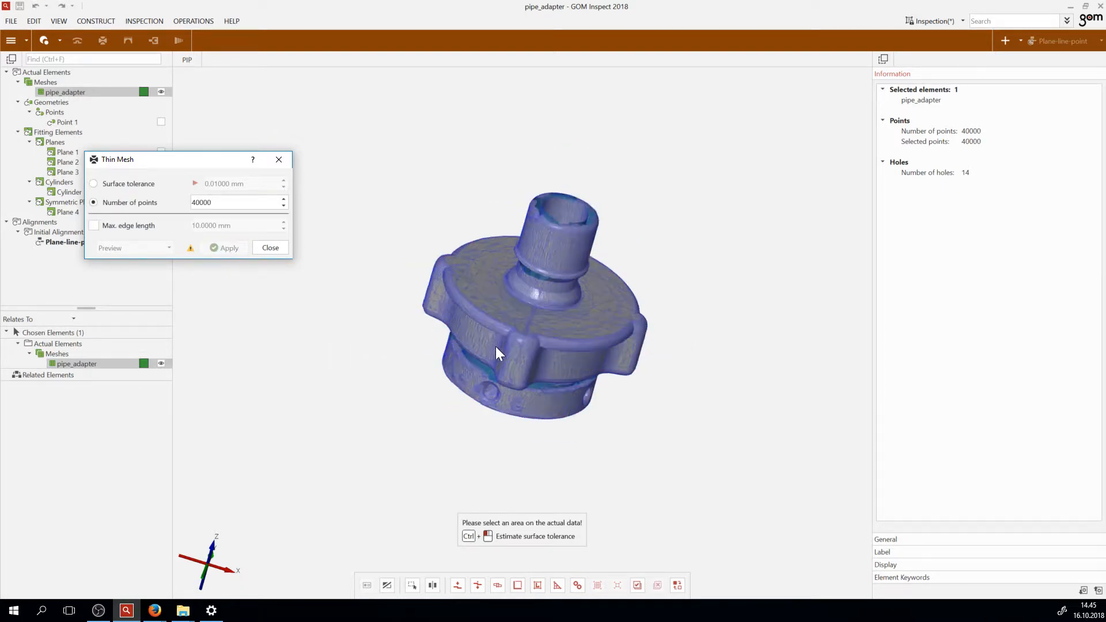
Select the whole mesh again and thin it to 10000 points
scroll(495, 347, "up", 6)
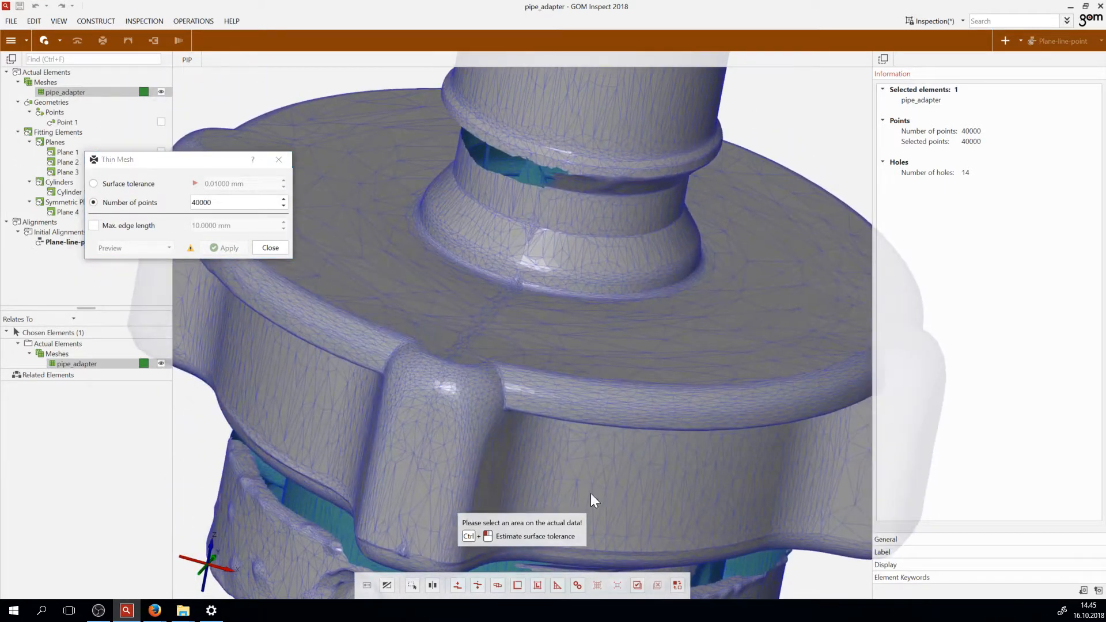
left_click(633, 586)
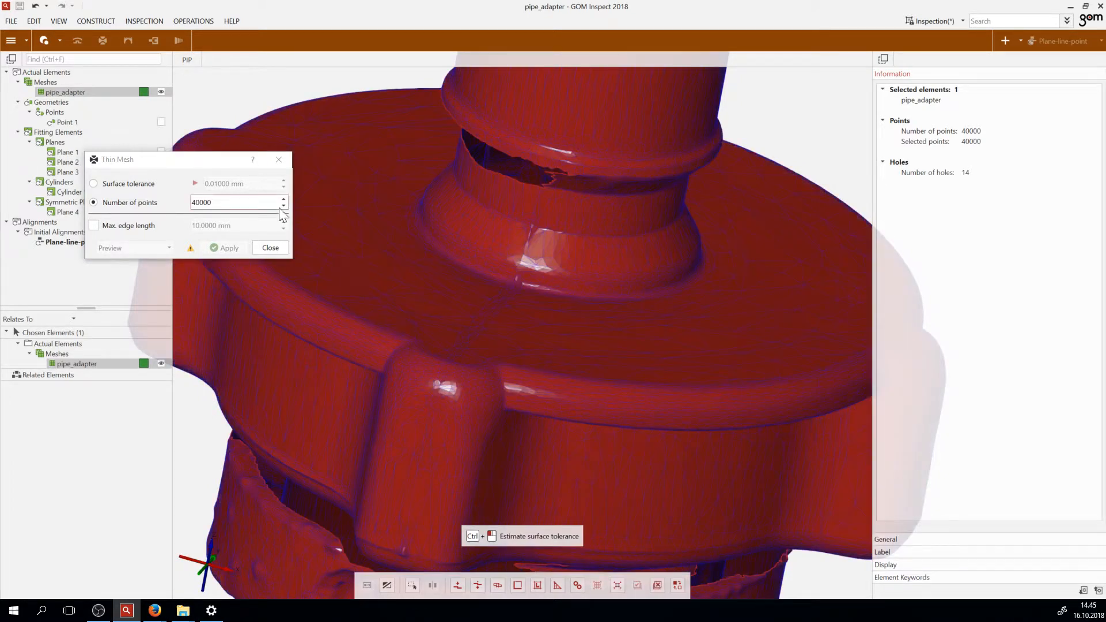
left_click_drag(226, 202, 150, 204)
type("1")
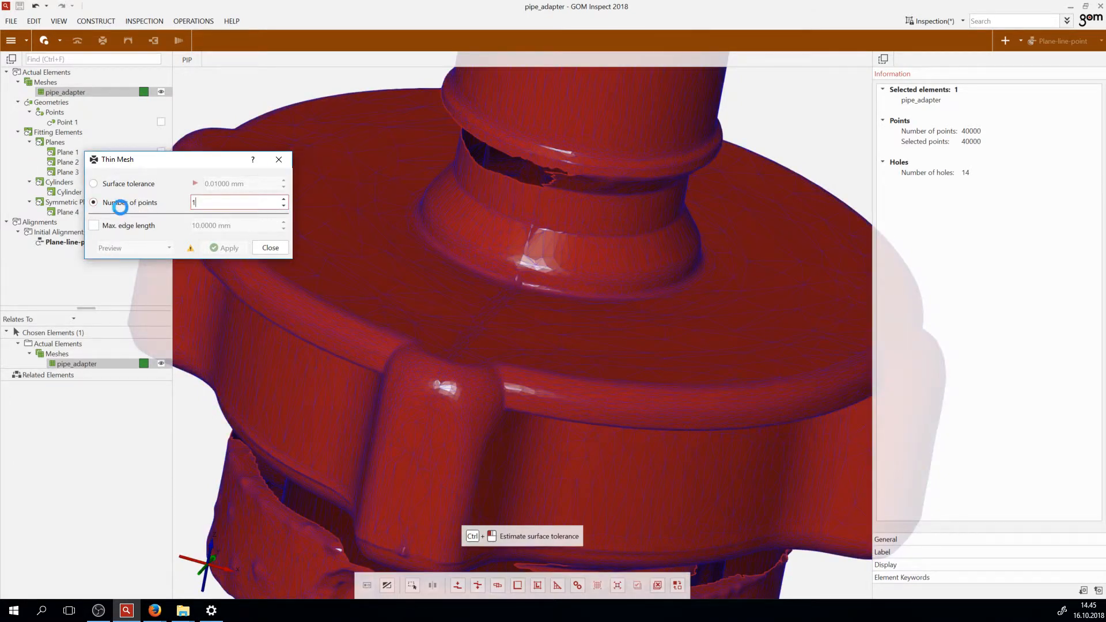
type("0000")
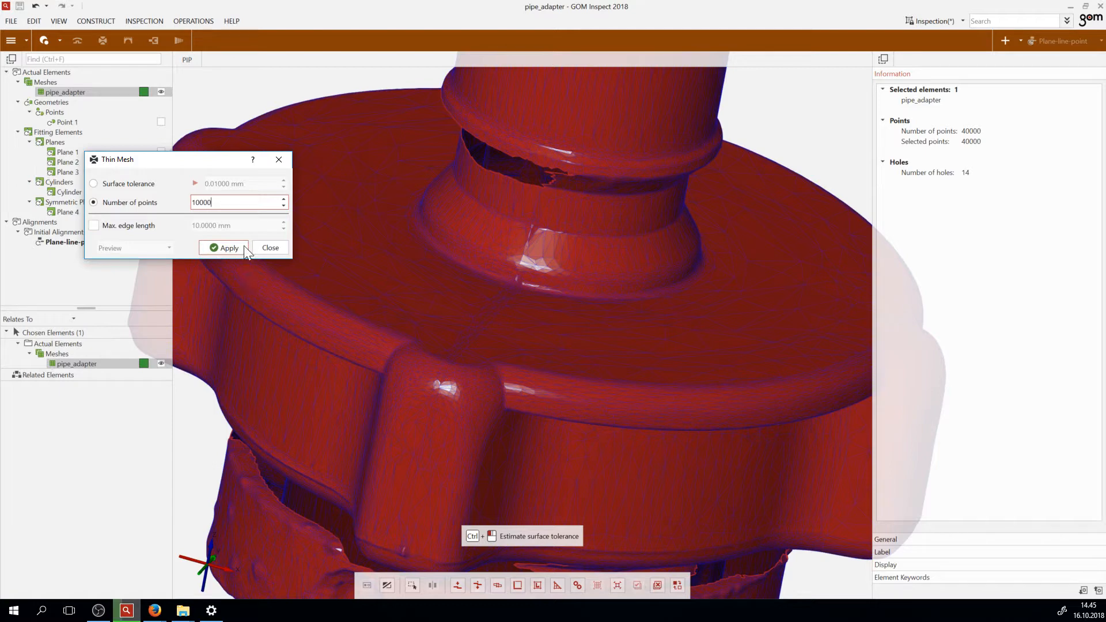
left_click(242, 247)
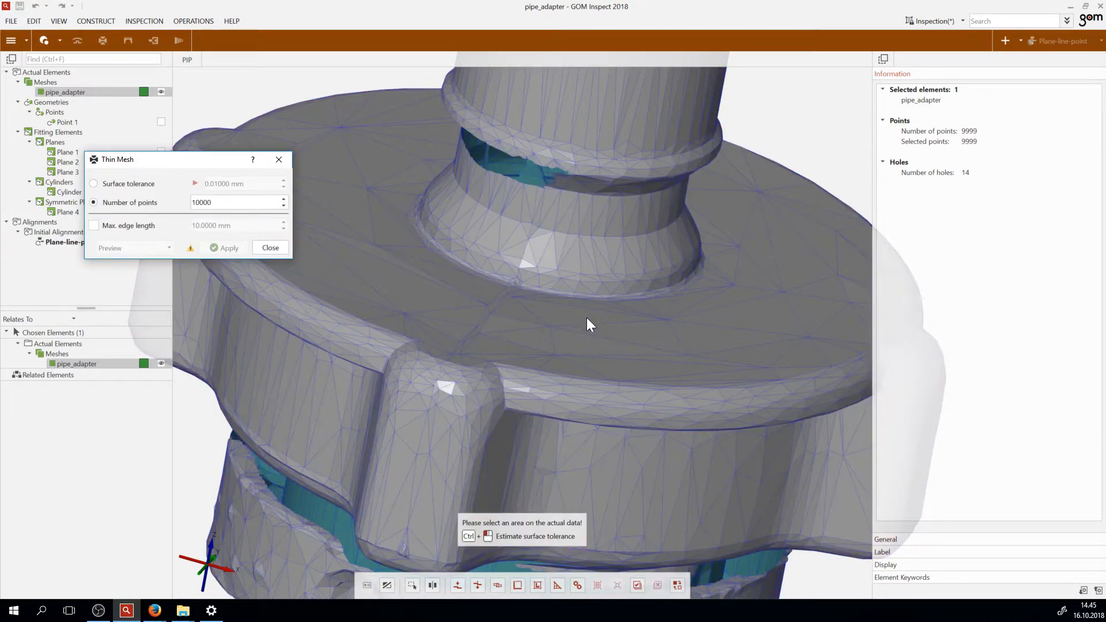
Examine the coarse triangulation of the heavily thinned mesh from several sides and close up on a grip rib
scroll(585, 314, "down", 8)
left_click_drag(485, 397, 545, 385)
scroll(528, 378, "up", 5)
scroll(483, 351, "down", 5)
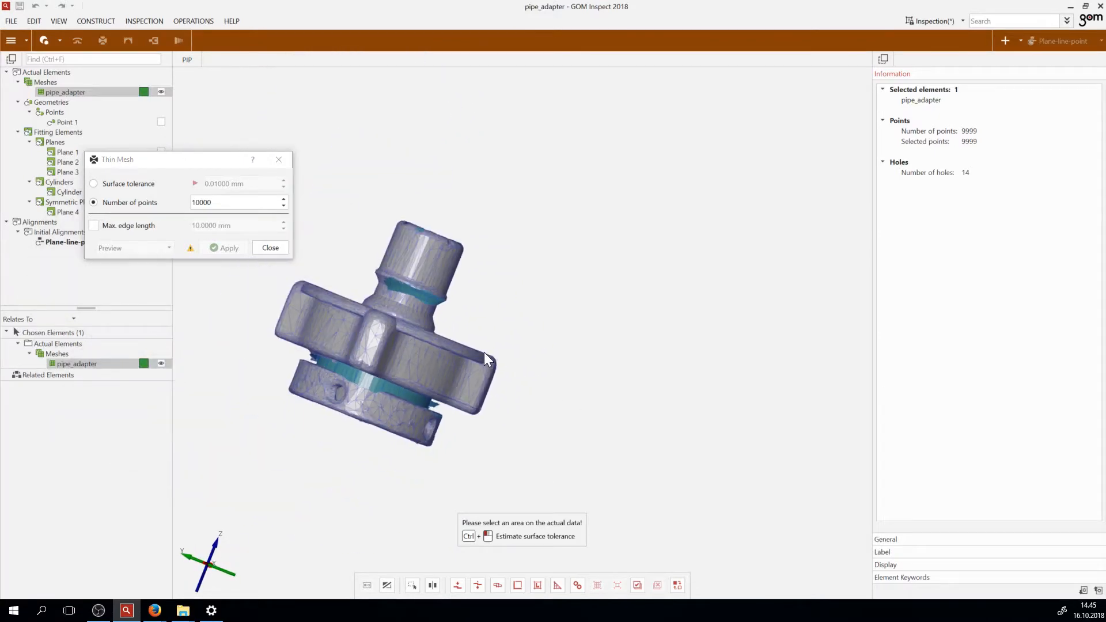
scroll(484, 352, "up", 4)
scroll(482, 382, "up", 2)
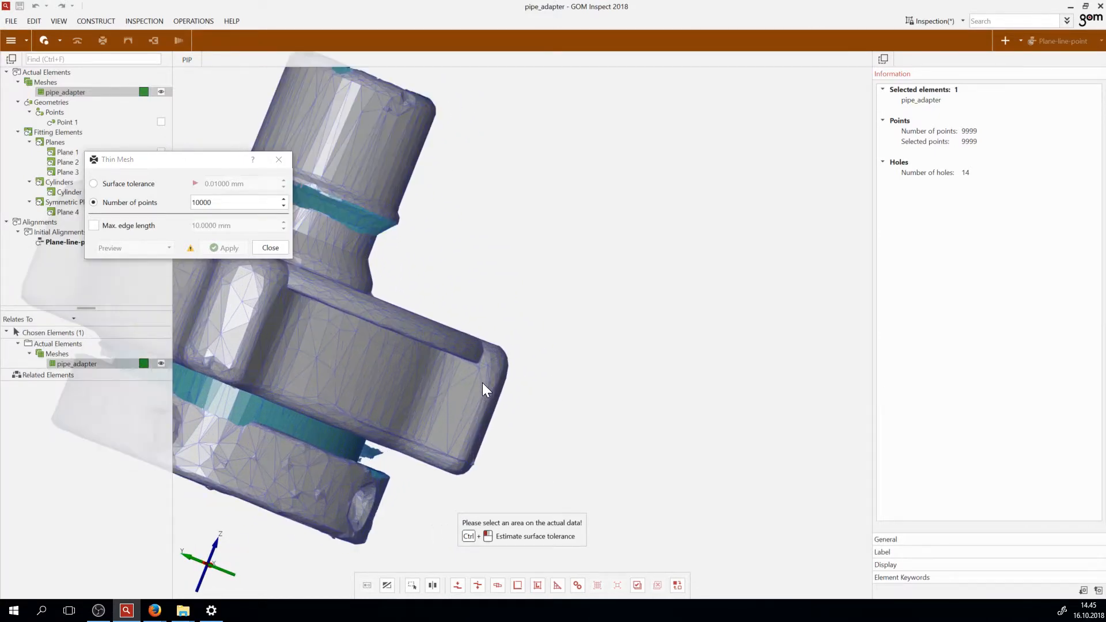
scroll(480, 379, "down", 5)
left_click_drag(338, 410, 375, 410)
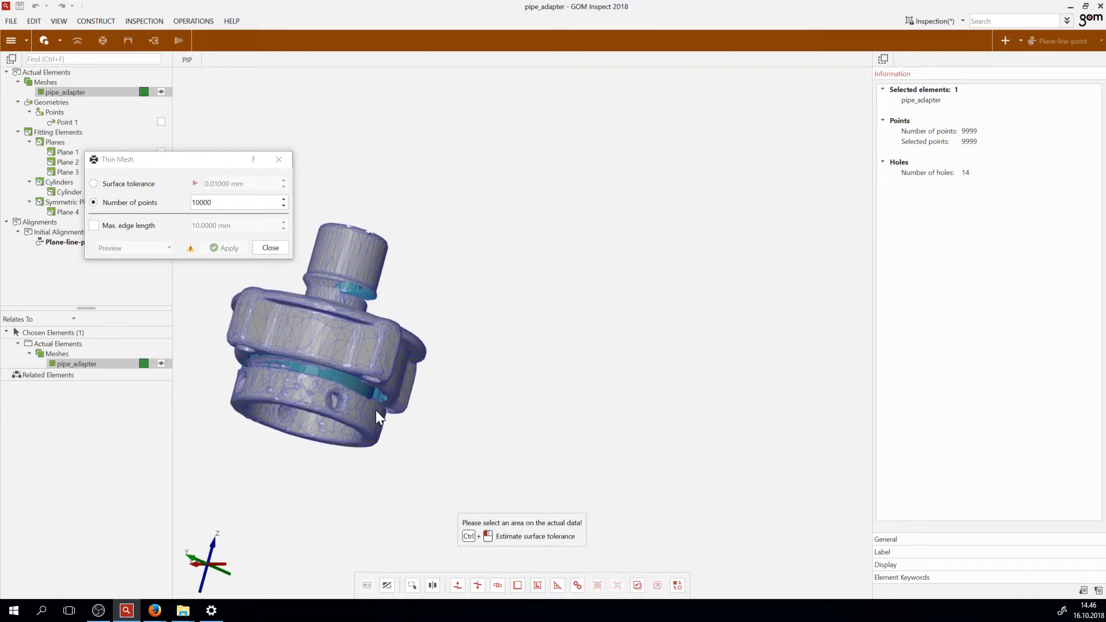
left_click_drag(375, 410, 336, 318)
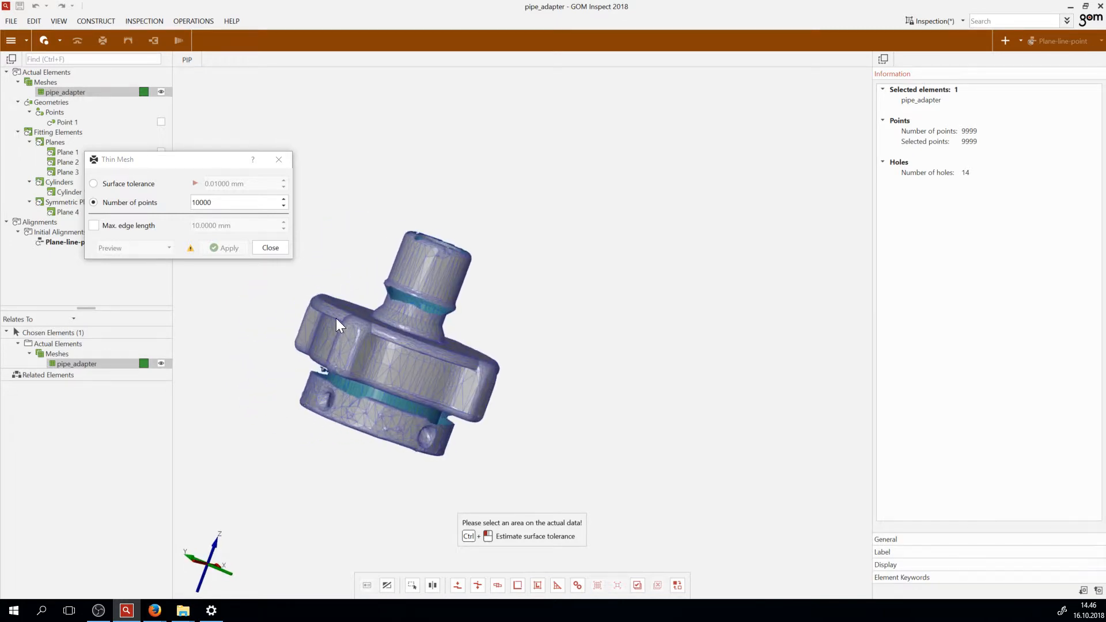
scroll(336, 318, "up", 10)
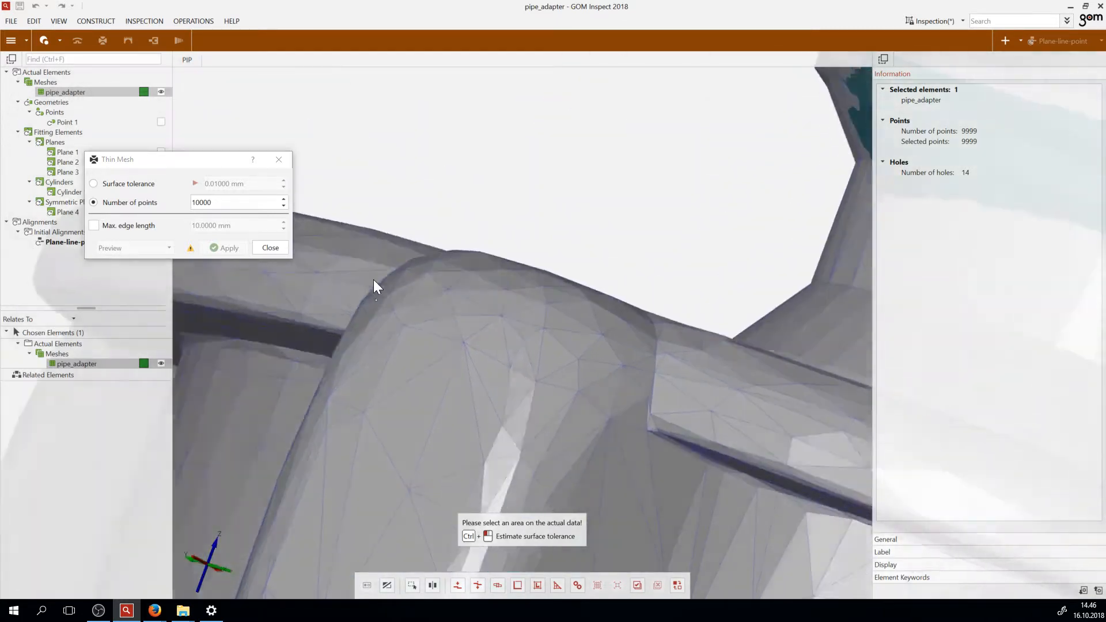
left_click_drag(373, 280, 390, 283)
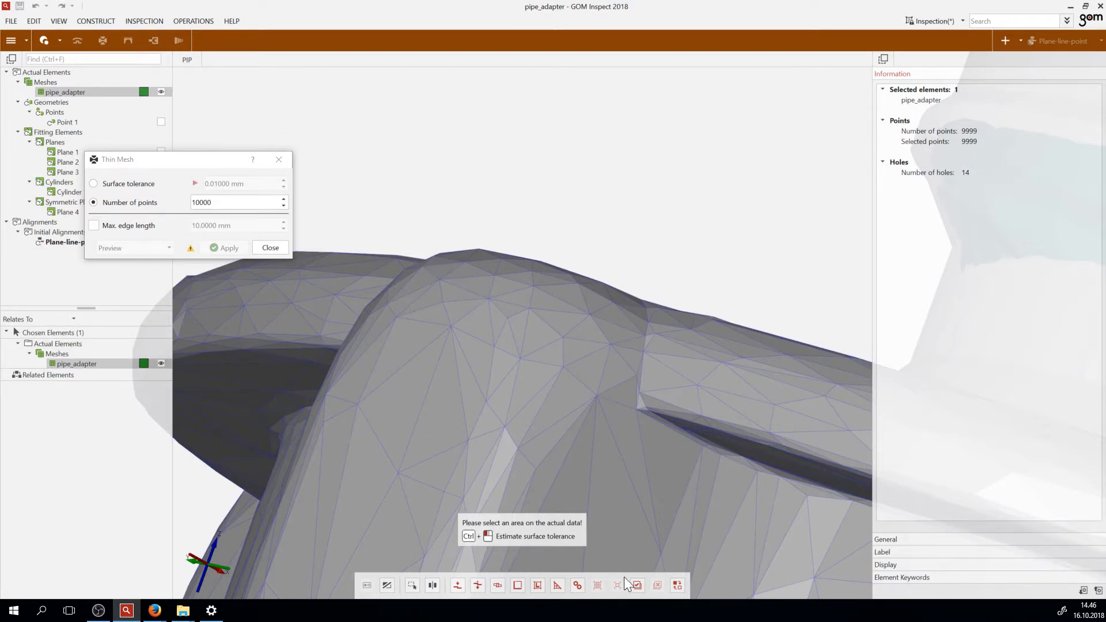
Select the whole mesh and preview thinning it to 1000 points, checking the simplified shape
left_click(637, 586)
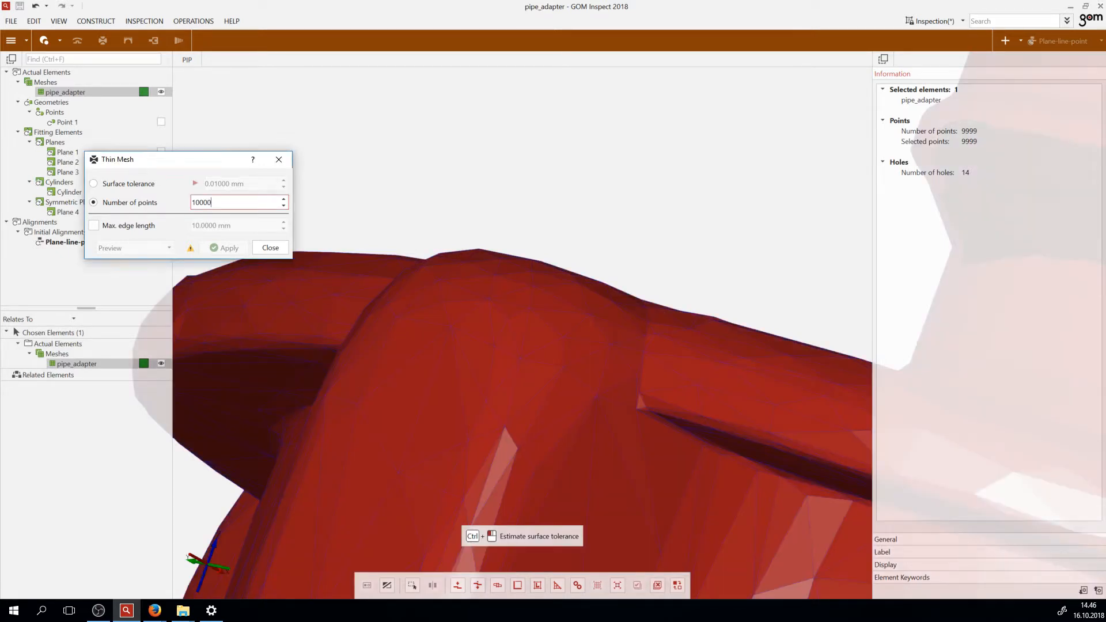
left_click_drag(213, 202, 174, 204)
type("100")
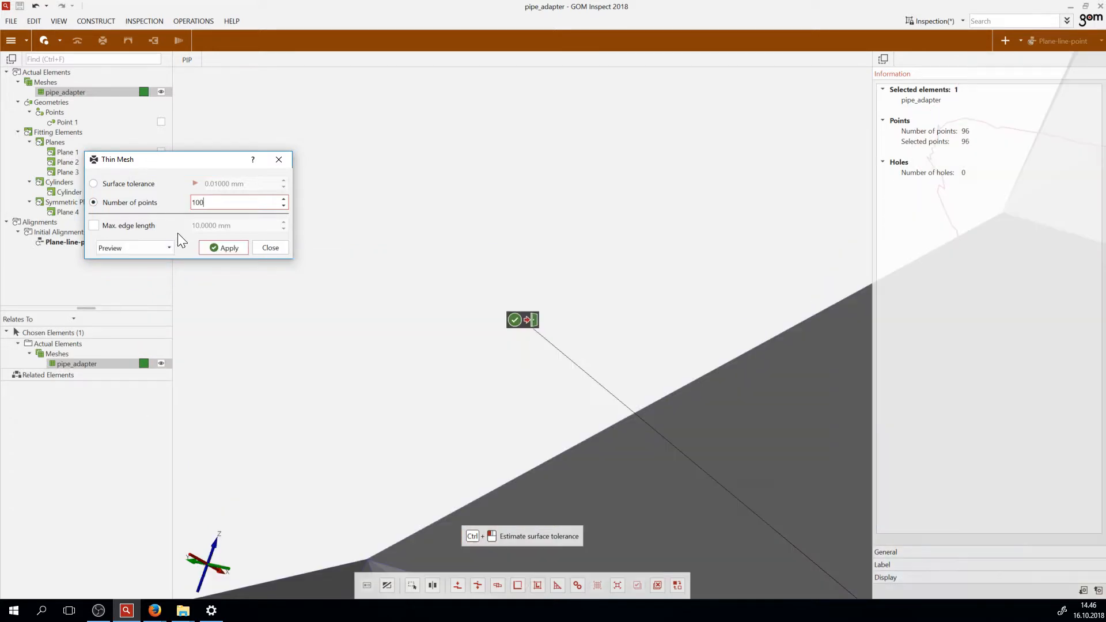
type("0")
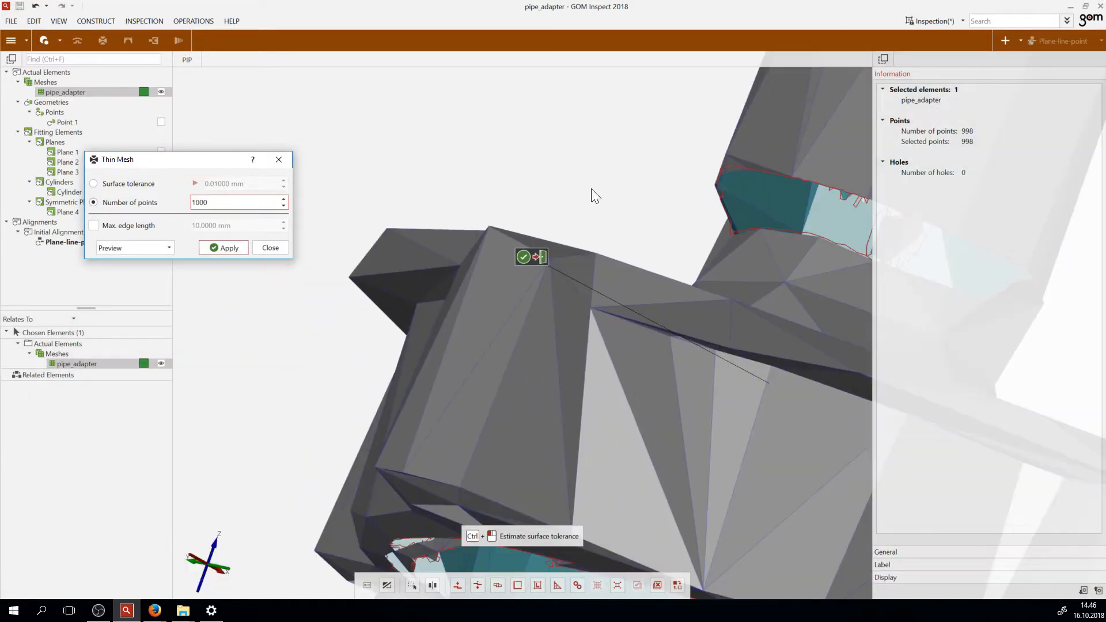
scroll(591, 189, "down", 4)
scroll(651, 217, "up", 3)
left_click_drag(676, 219, 642, 270)
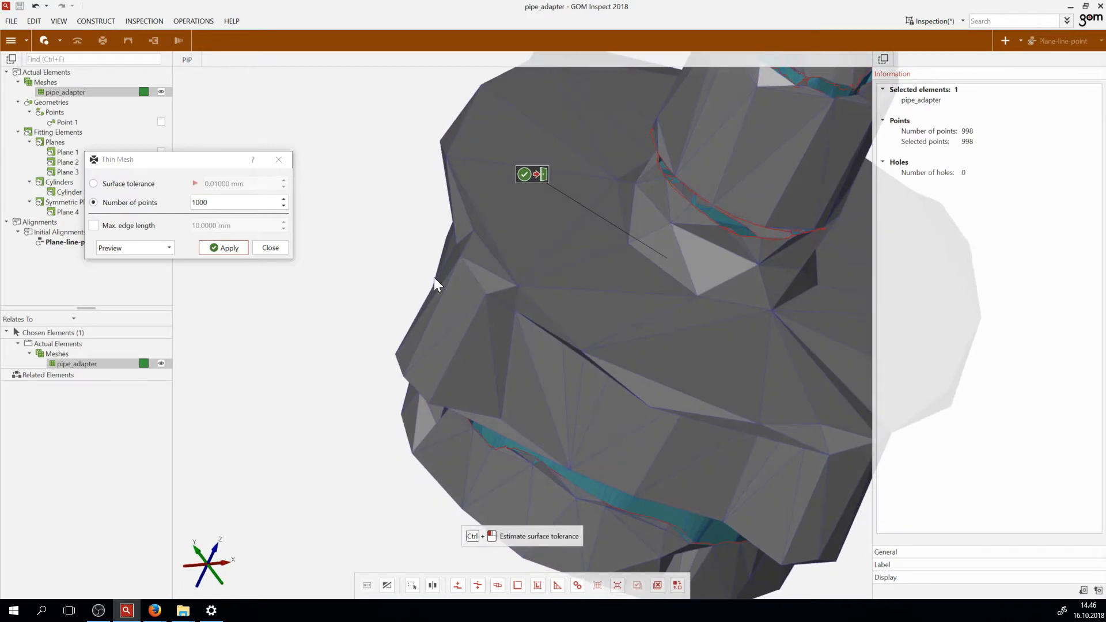
Preview thinning at 5000 points, inspect the flange and pipe neck, and leave Thin Mesh without applying it
scroll(489, 213, "down", 2)
left_click_drag(222, 202, 130, 199)
type("5000")
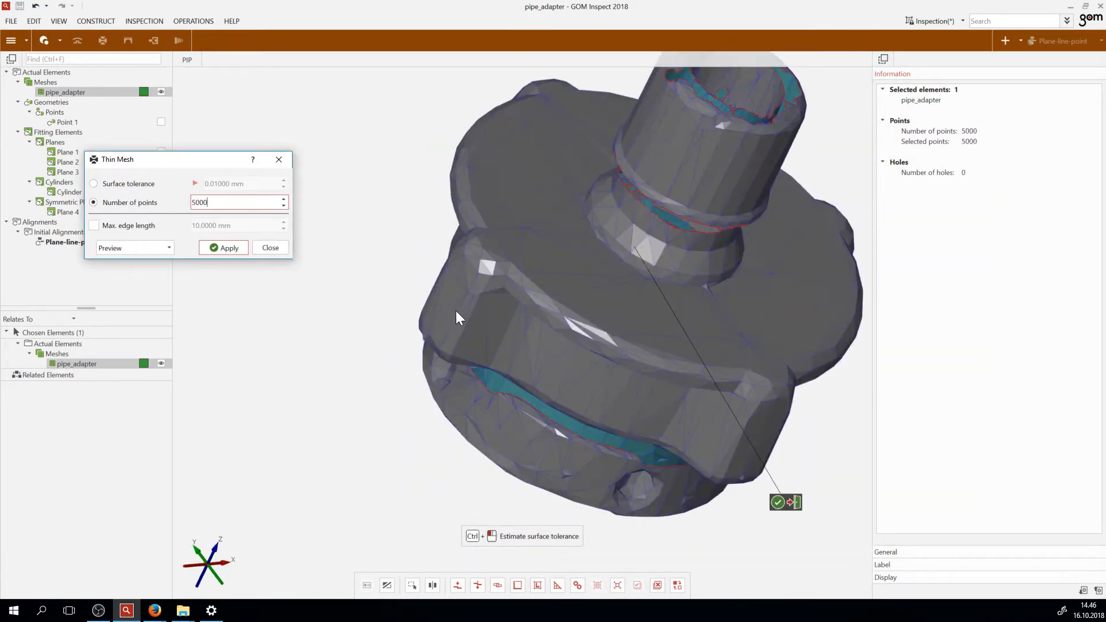
left_click(634, 280)
left_click_drag(634, 280, 620, 244)
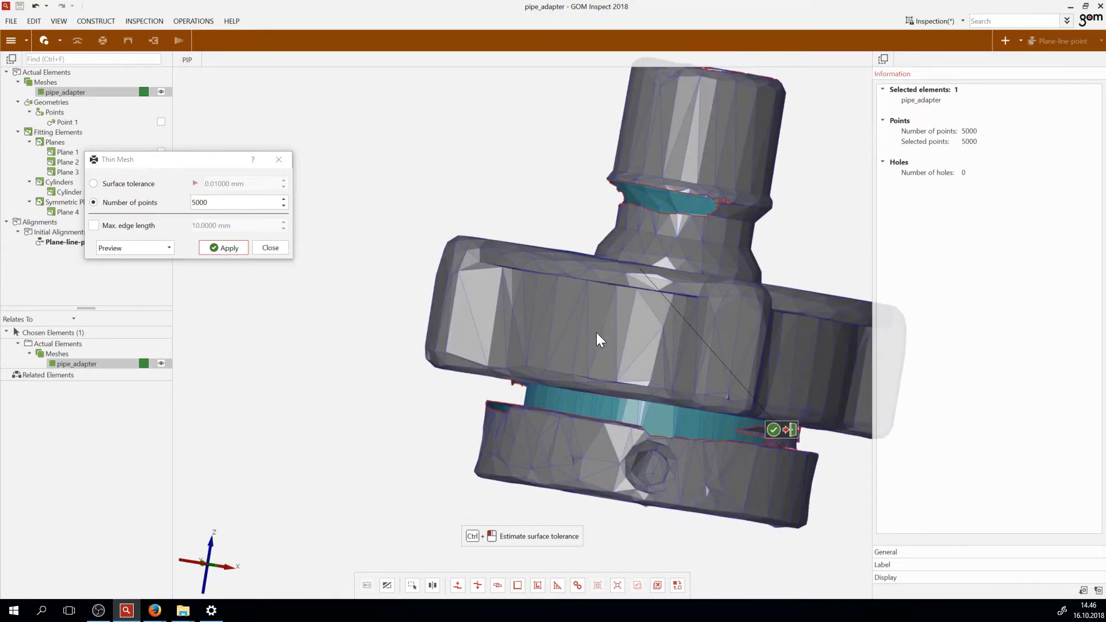
mouse_move(623, 371)
left_mouse_down()
mouse_move(637, 408)
mouse_move(640, 378)
left_mouse_up()
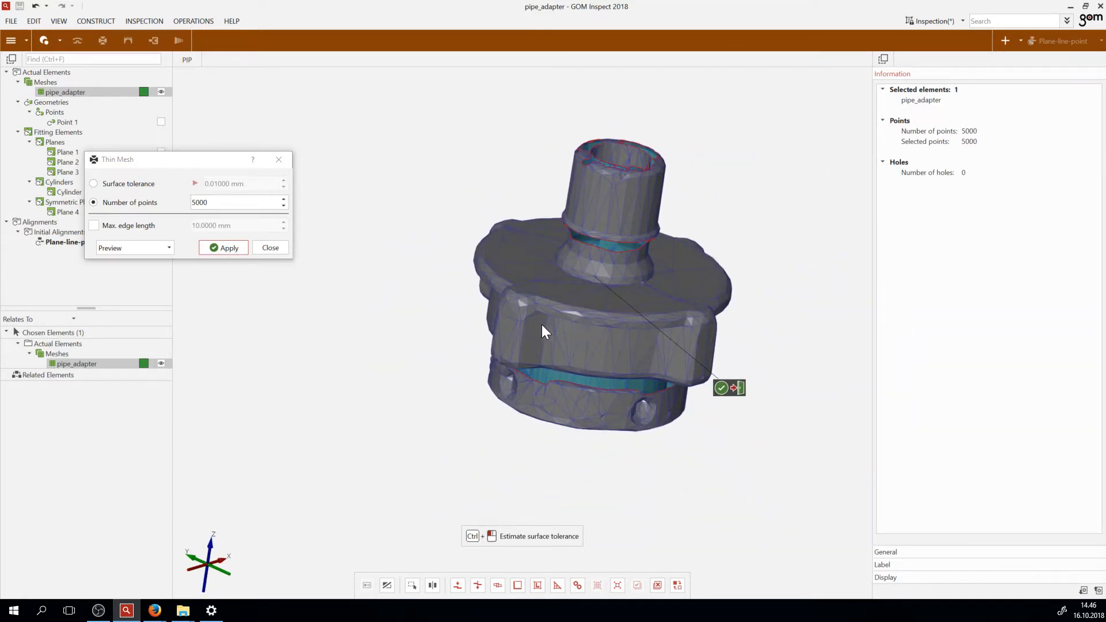
left_click_drag(541, 324, 490, 305)
scroll(576, 297, "up", 5)
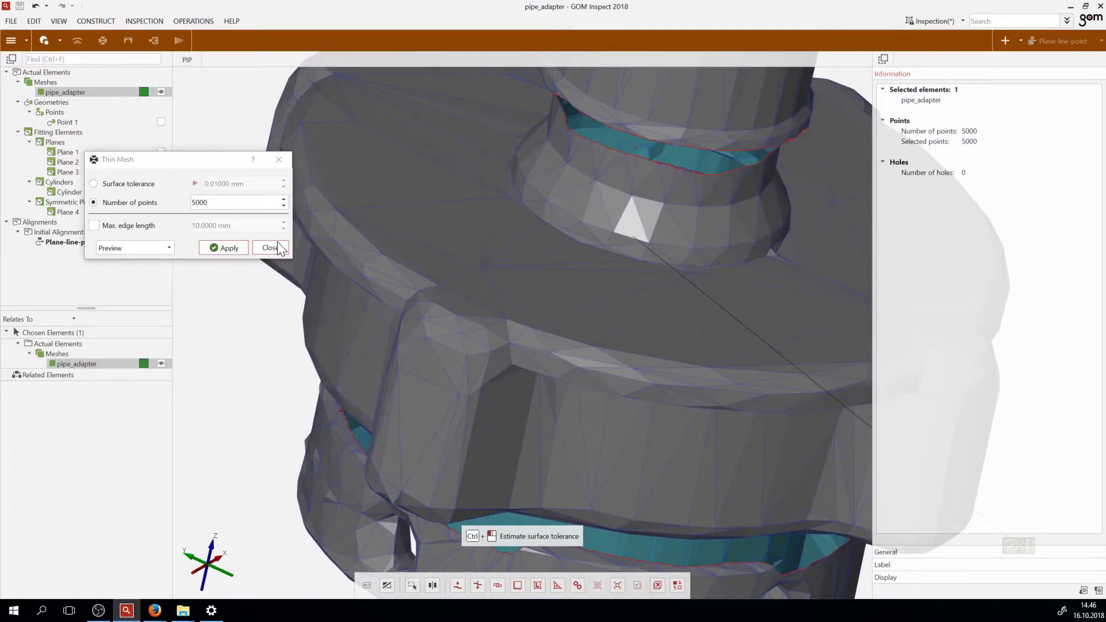
left_click(275, 249)
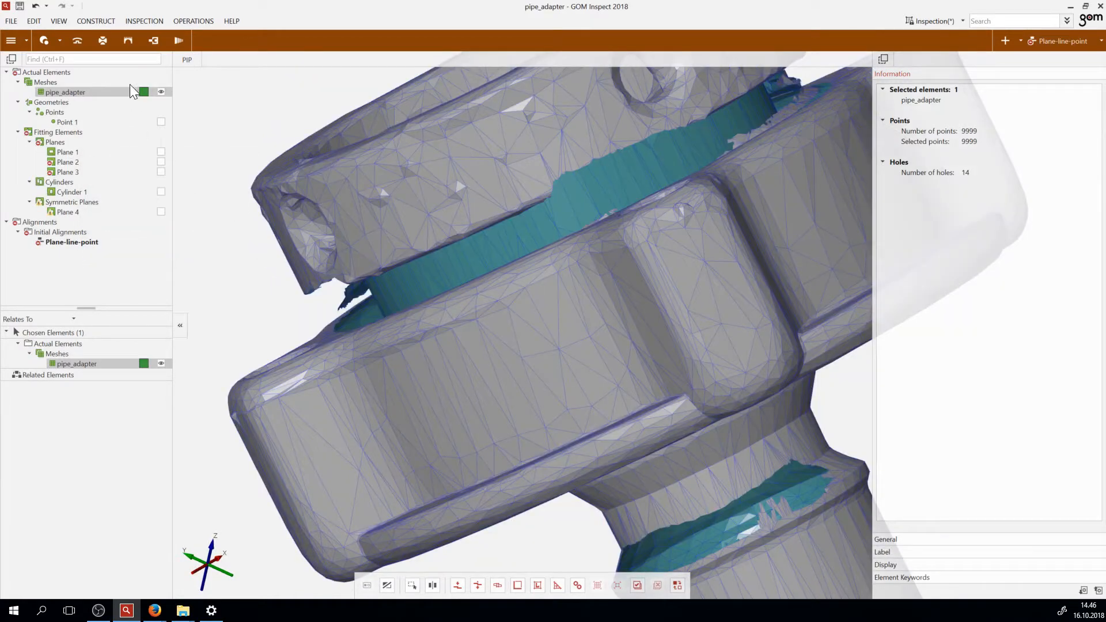
Undo the thinnings to 10000 and 40000 points on the pipe_adapter mesh
scroll(426, 288, "up", 4)
scroll(461, 278, "down", 7)
left_click_drag(604, 334, 577, 172)
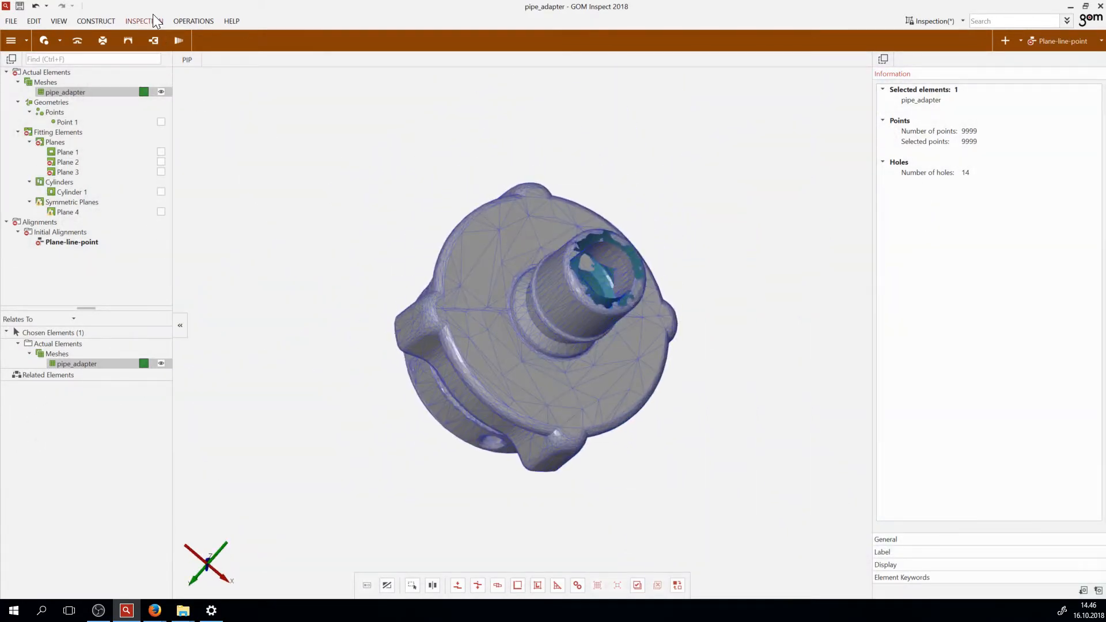
left_click(36, 5)
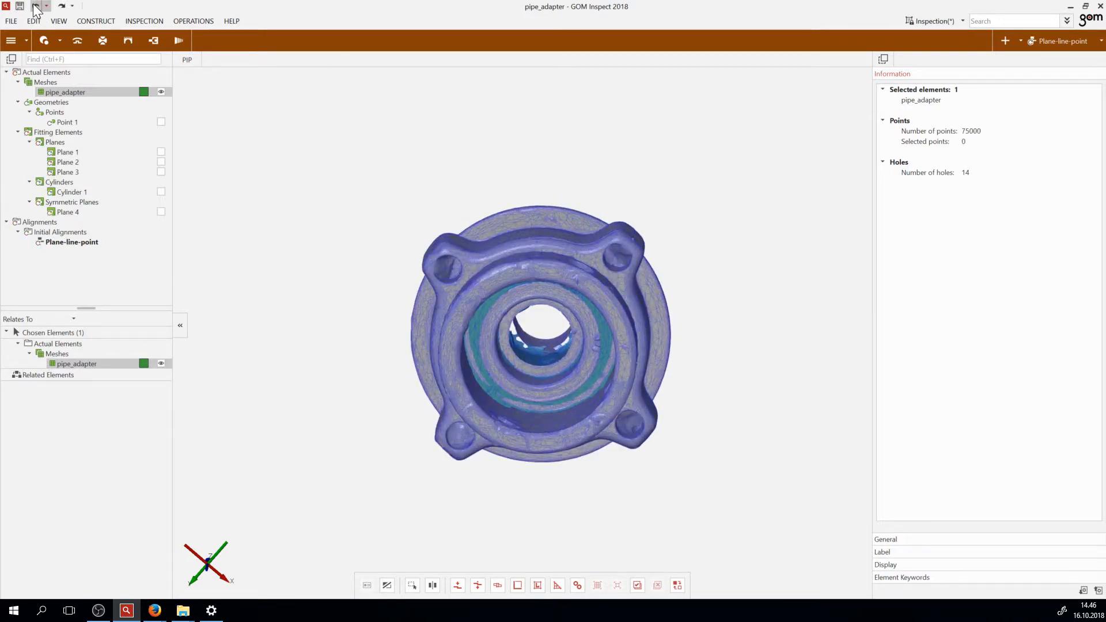
Deselect the pipe_adapter mesh and collapse the Information area to widen the 3D view
left_click(598, 179)
left_click_drag(598, 178, 521, 297)
left_click(864, 326)
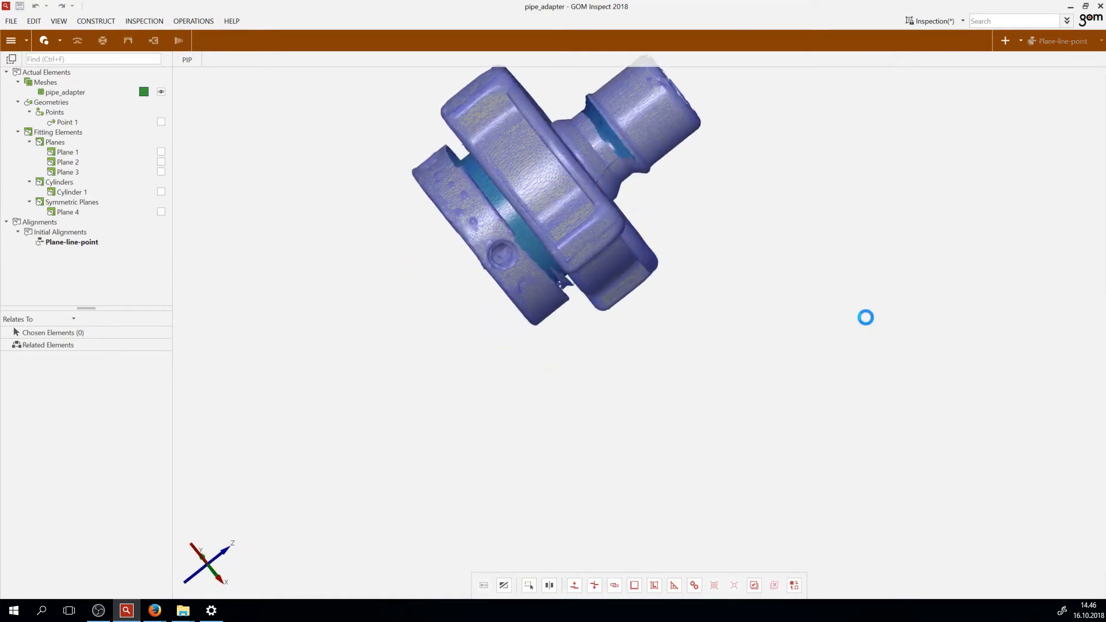
scroll(570, 420, "up", 2)
scroll(576, 417, "down", 5)
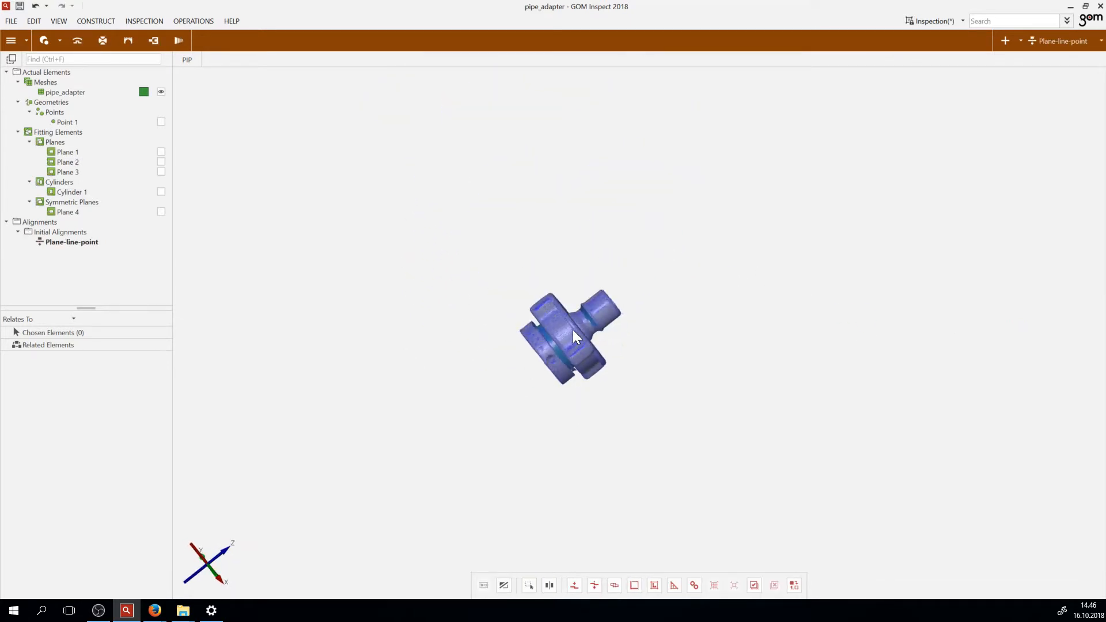
scroll(562, 293, "up", 4)
left_click_drag(568, 326, 536, 331)
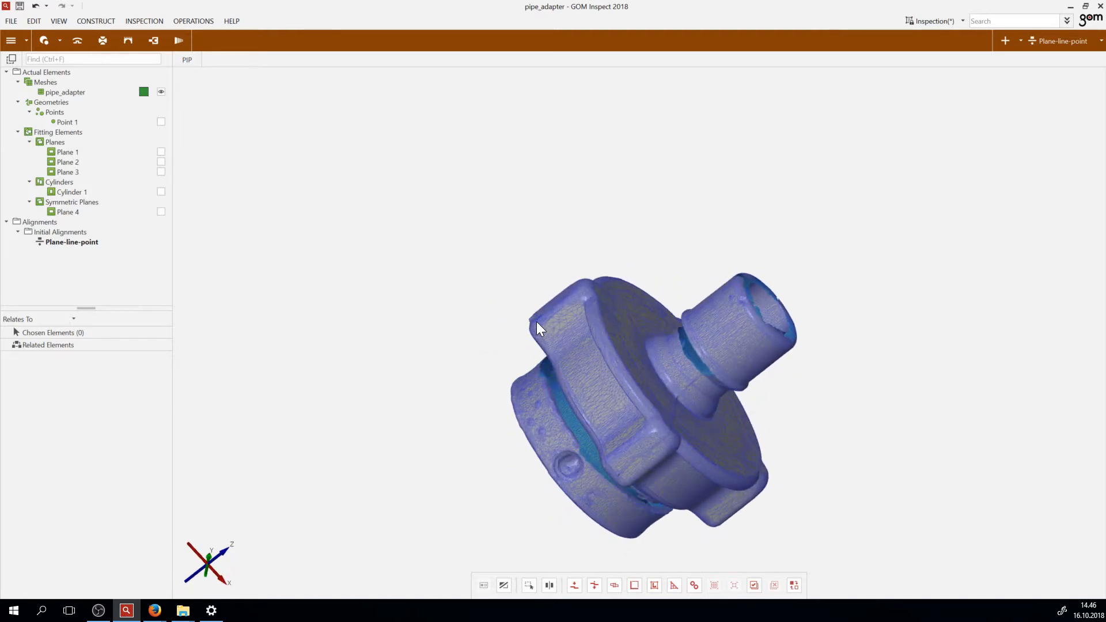
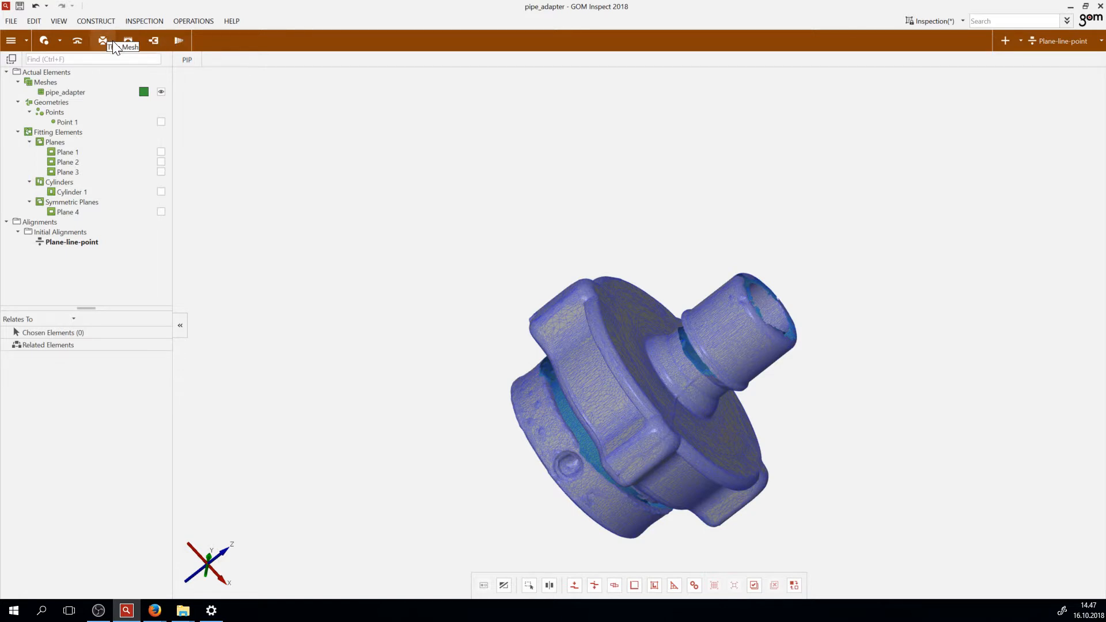
Start Repair Mesh and read its help page on the procedure and the neighborhood size examples
left_click(161, 45)
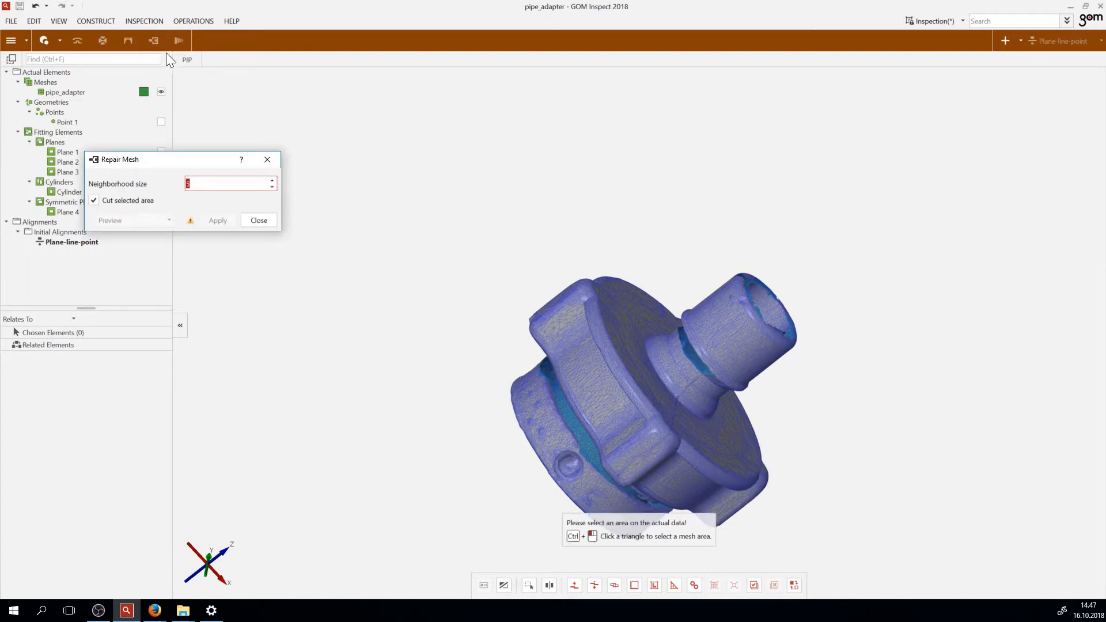
left_click(241, 159)
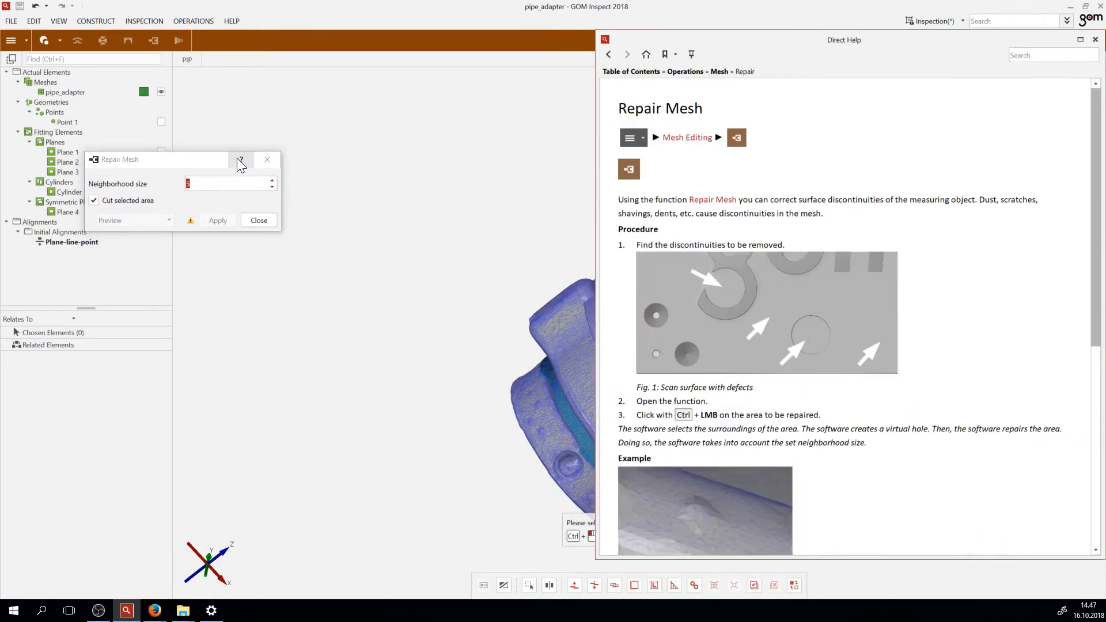
scroll(822, 349, "down", 5)
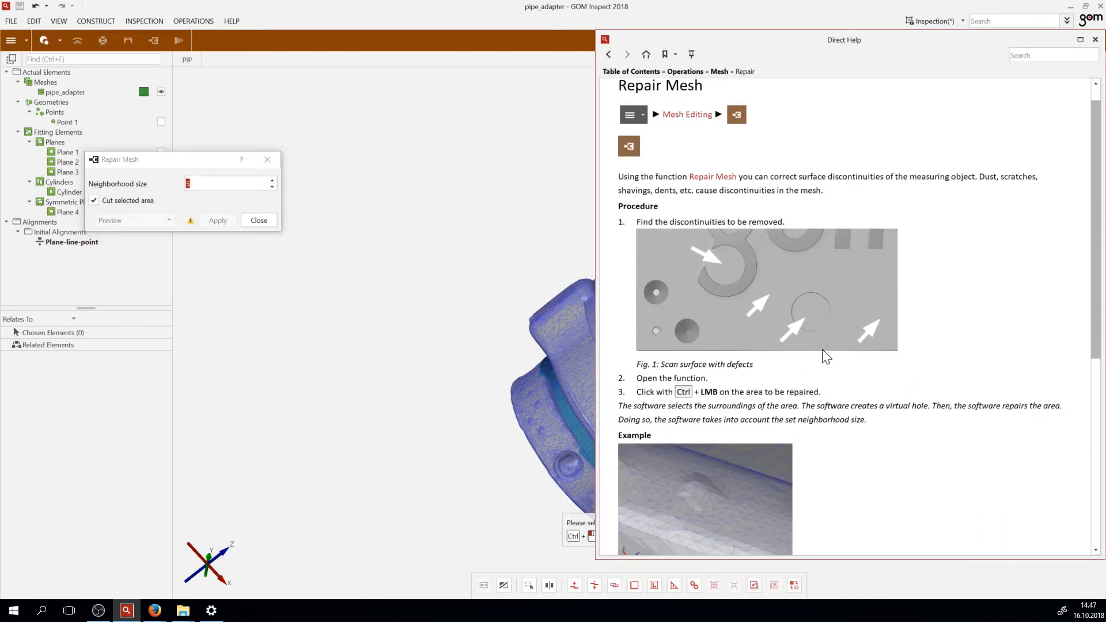
scroll(771, 354, "down", 1)
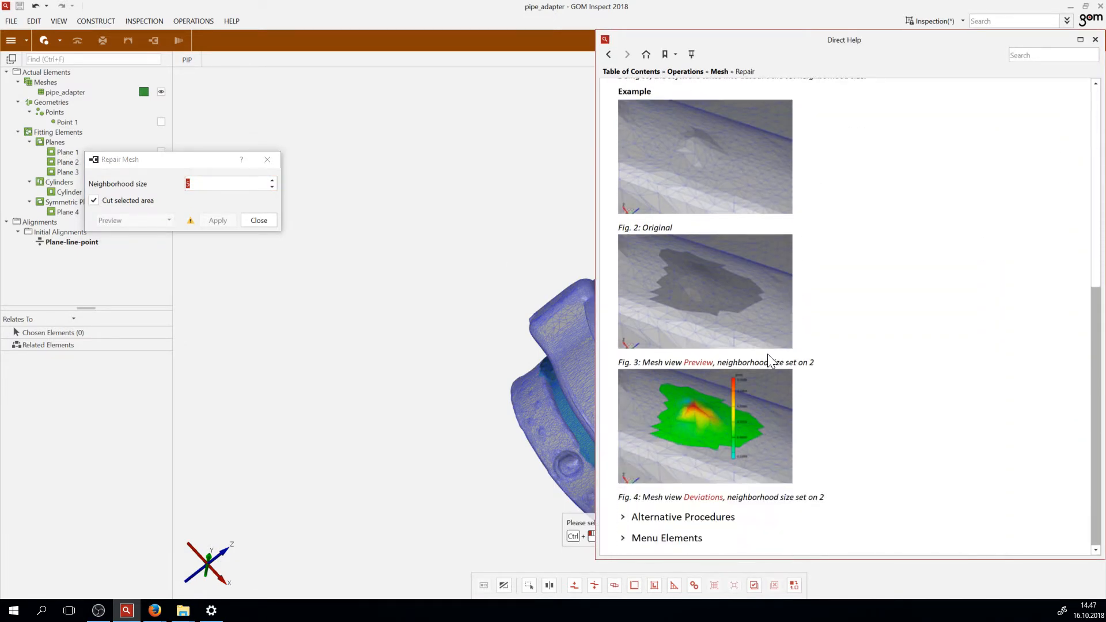
scroll(853, 392, "up", 1)
scroll(859, 397, "up", 6)
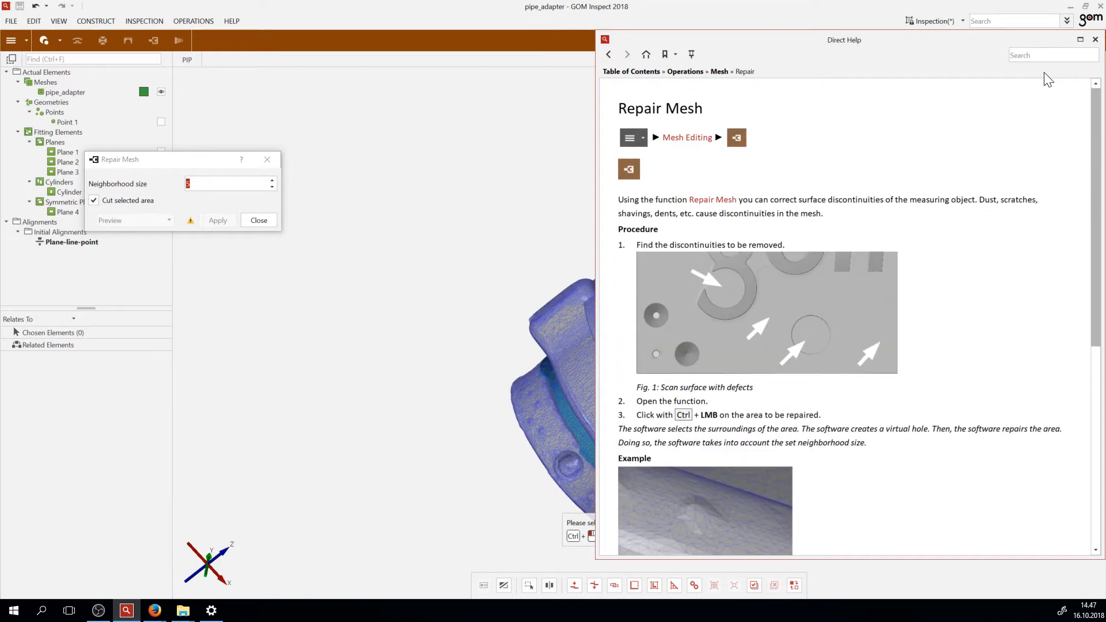
left_click(1095, 39)
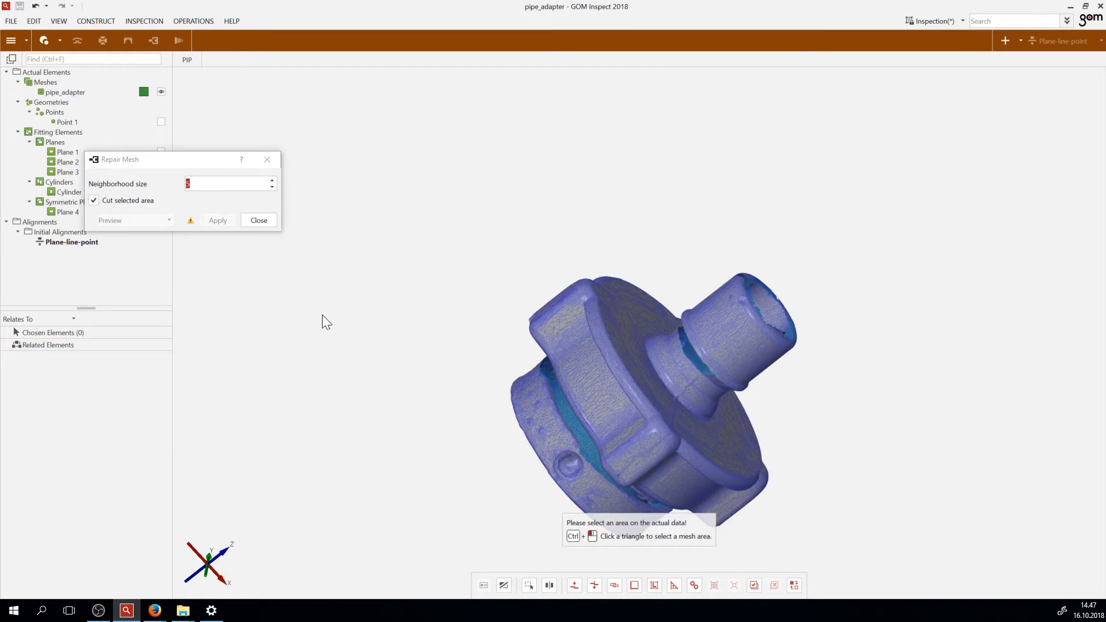
Outline the round dimple on the lower ring with a surface selection and repair that area with Cut selected area enabled
scroll(589, 444, "up", 5)
scroll(589, 444, "up", 5)
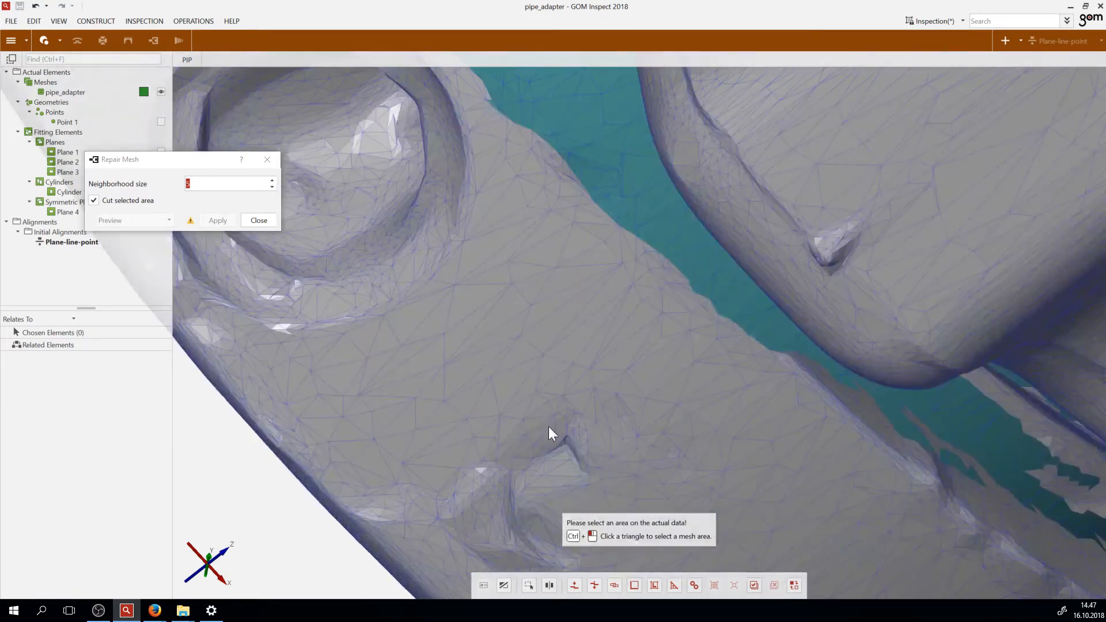
scroll(548, 426, "down", 5)
scroll(444, 212, "up", 10)
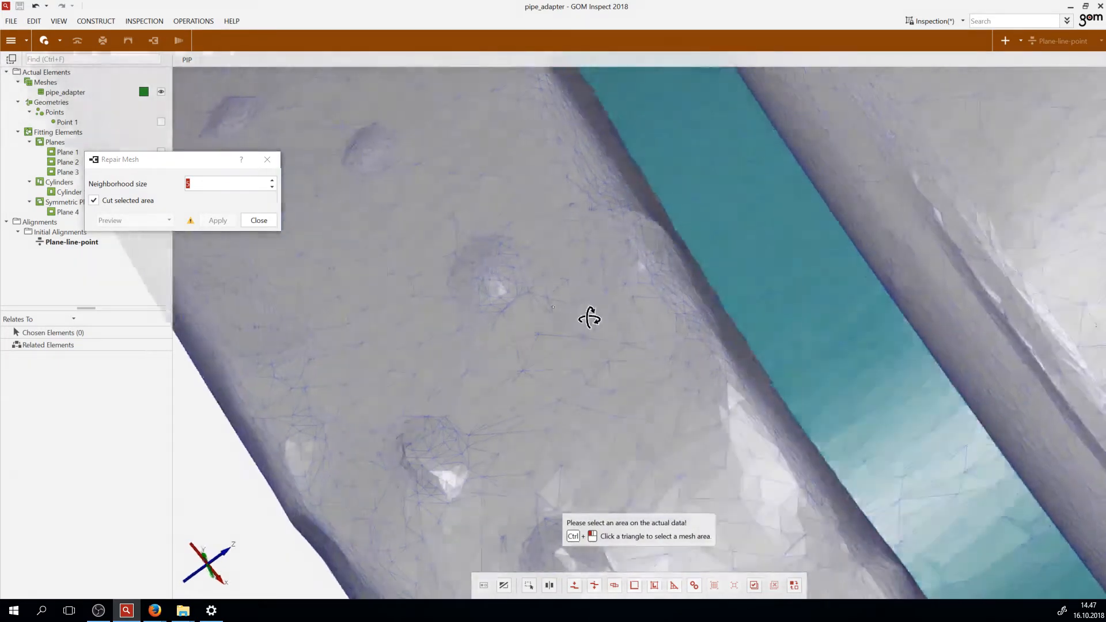
scroll(430, 205, "up", 3)
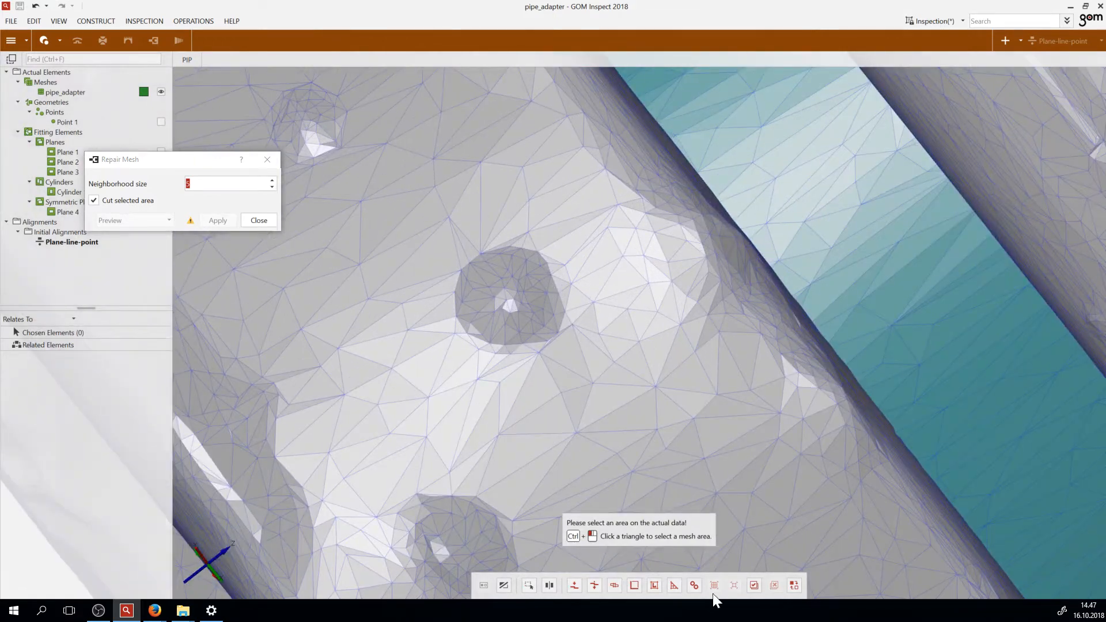
left_click(574, 585)
mouse_move(556, 253)
left_mouse_down()
mouse_move(580, 247)
mouse_move(534, 227)
mouse_move(433, 336)
mouse_move(579, 305)
mouse_move(580, 255)
left_mouse_up()
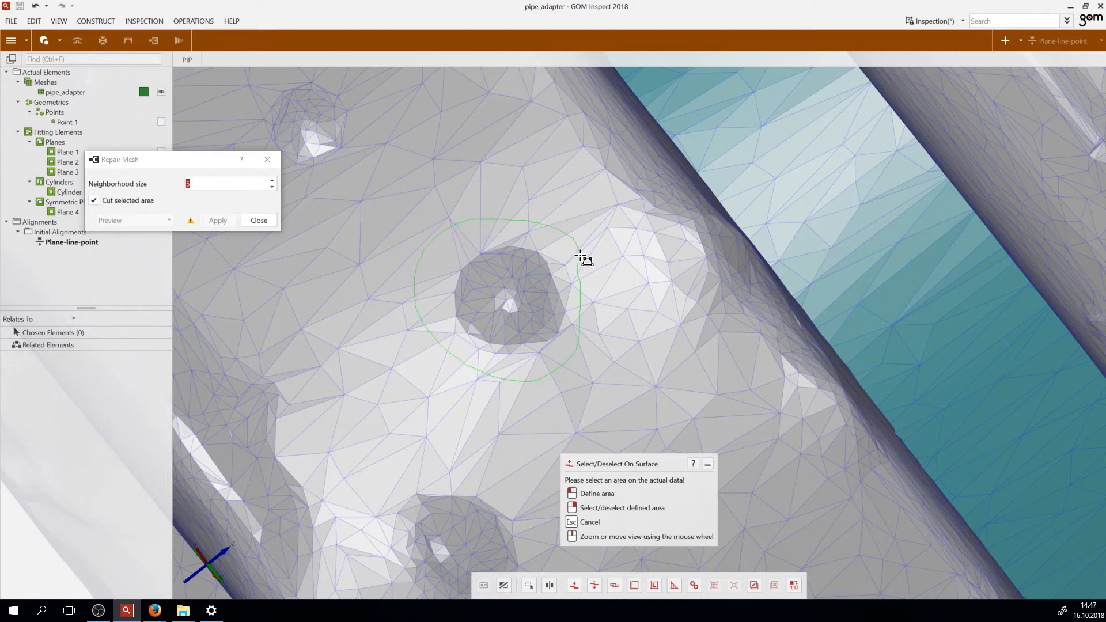
right_click(580, 255)
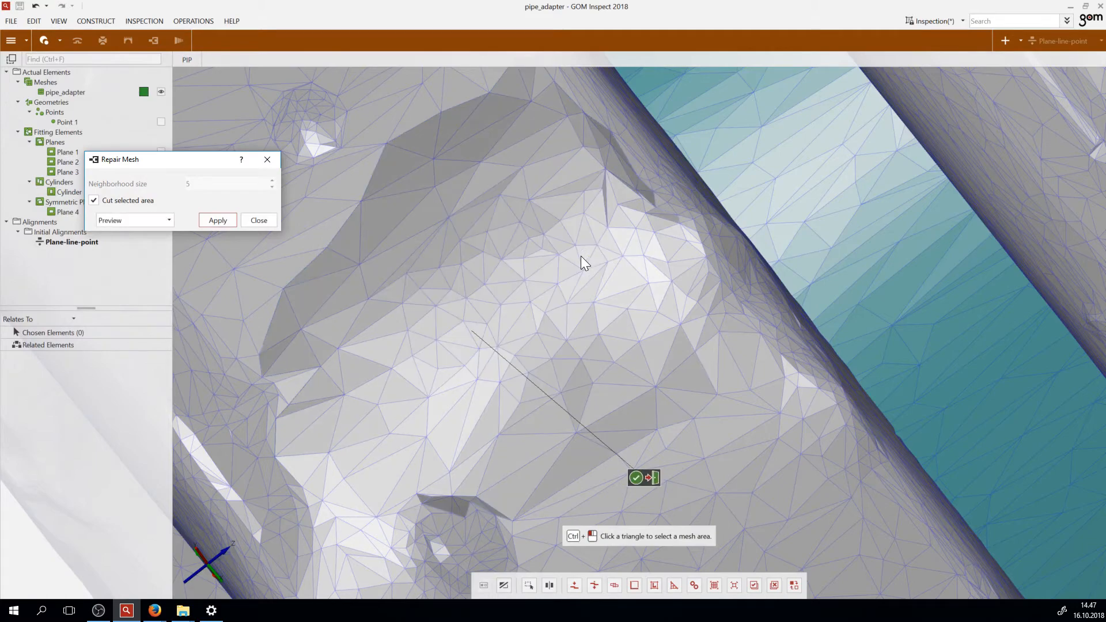
left_click_drag(582, 269, 525, 266)
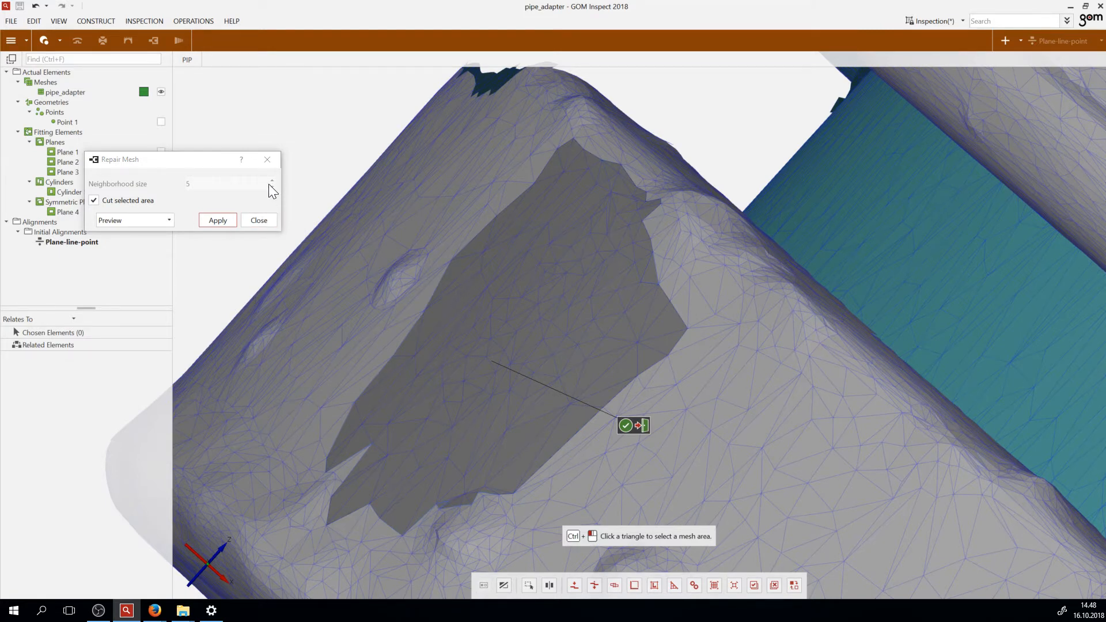
left_click(210, 224)
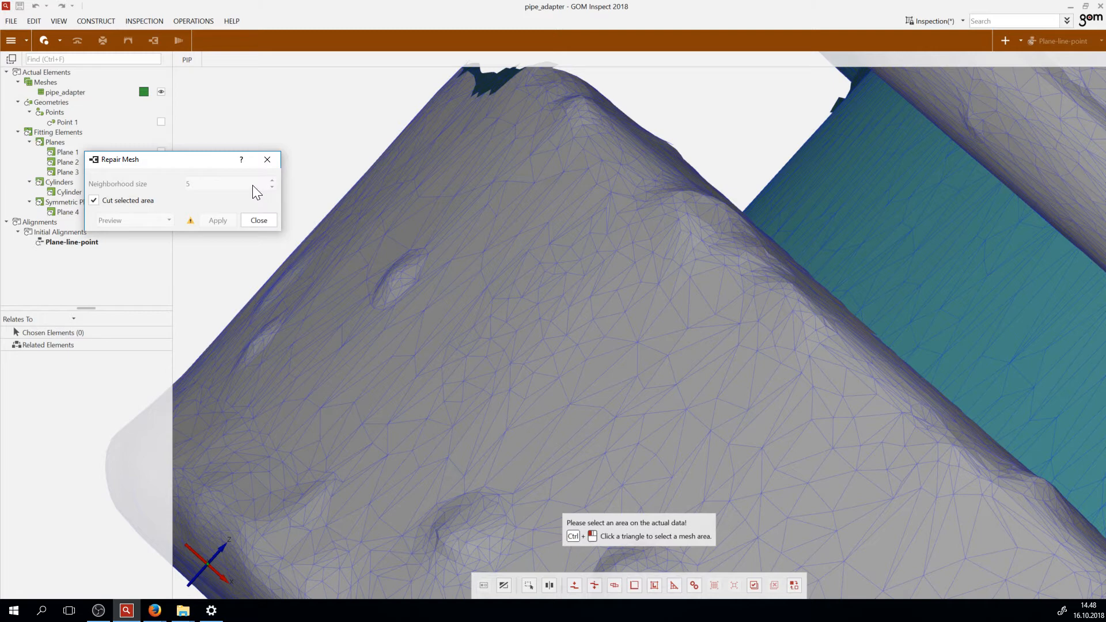
left_click(258, 220)
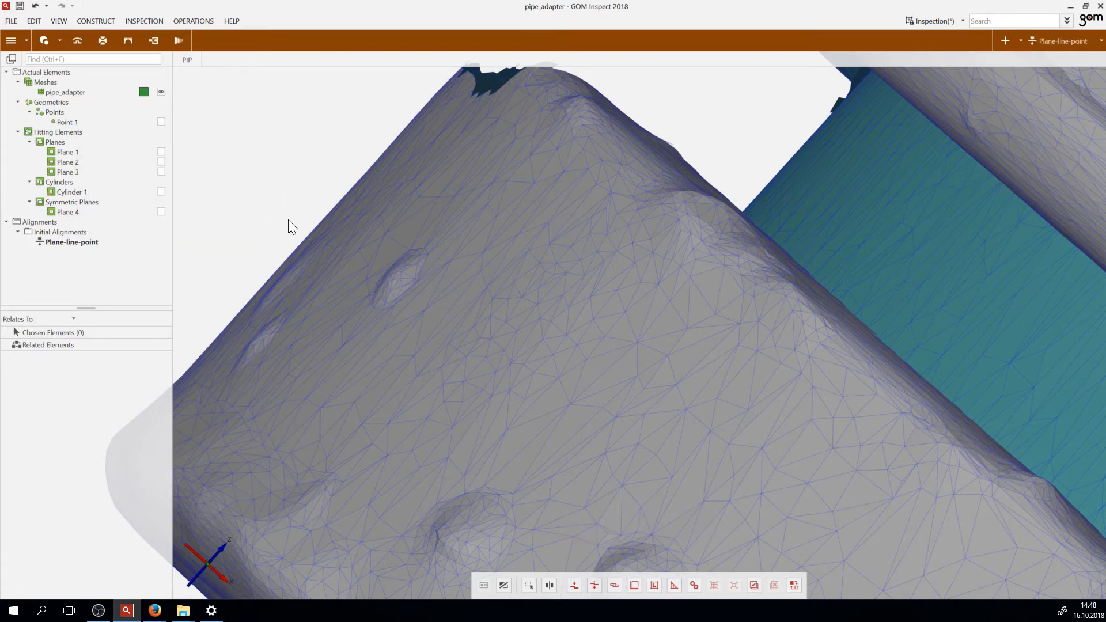
Select the triangles of the next small dimple on the lower ring with a freehand surface selection
scroll(322, 237, "down", 5)
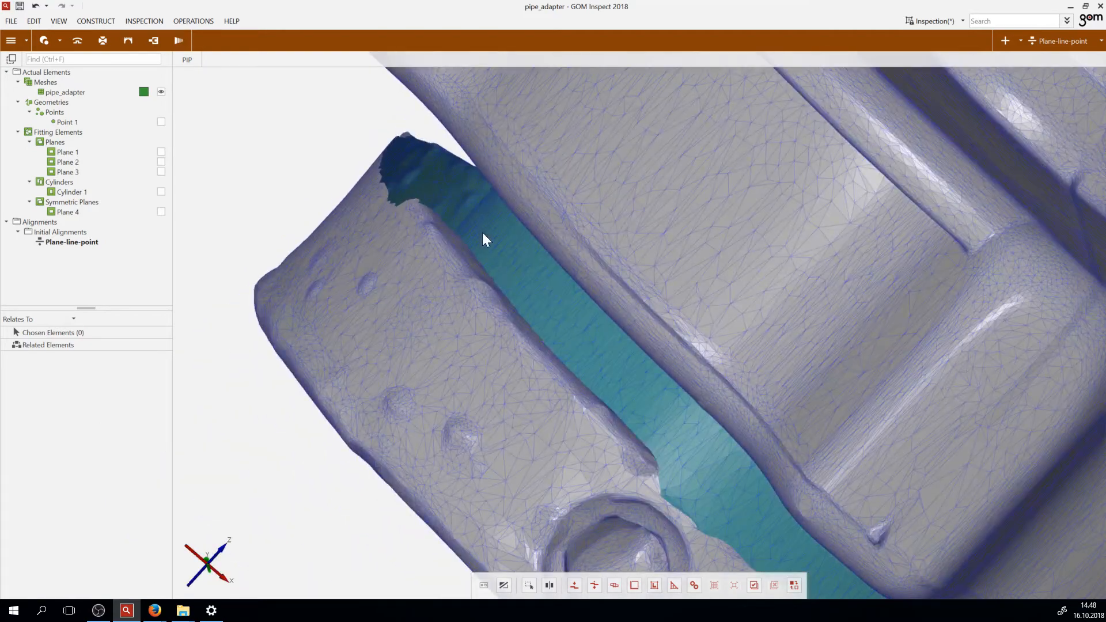
left_click_drag(484, 236, 501, 334)
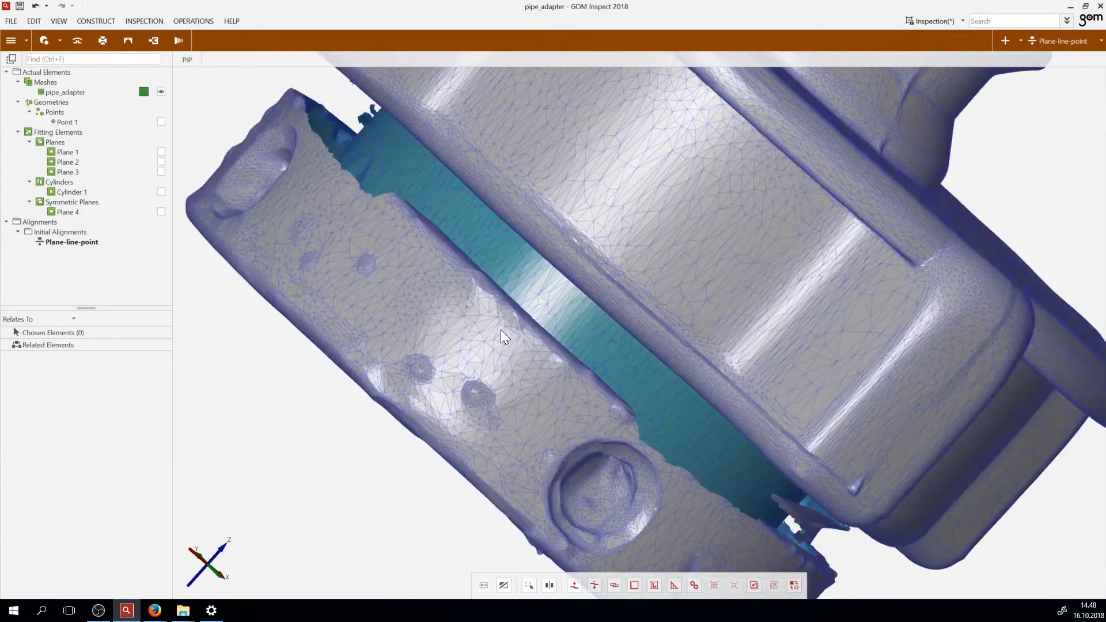
scroll(505, 337, "up", 5)
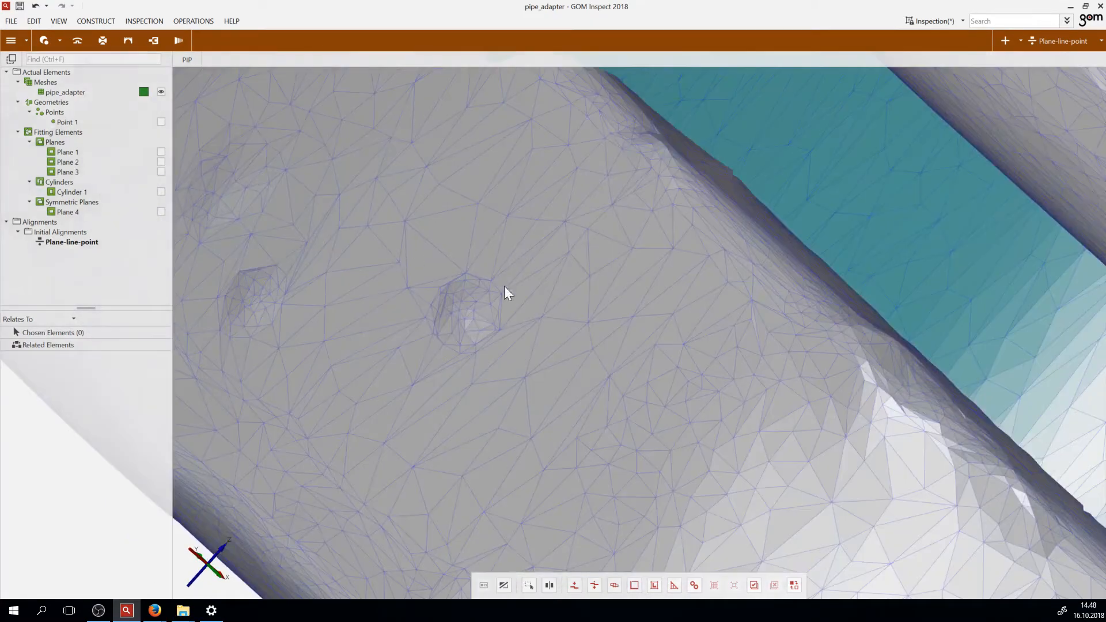
left_click(574, 585)
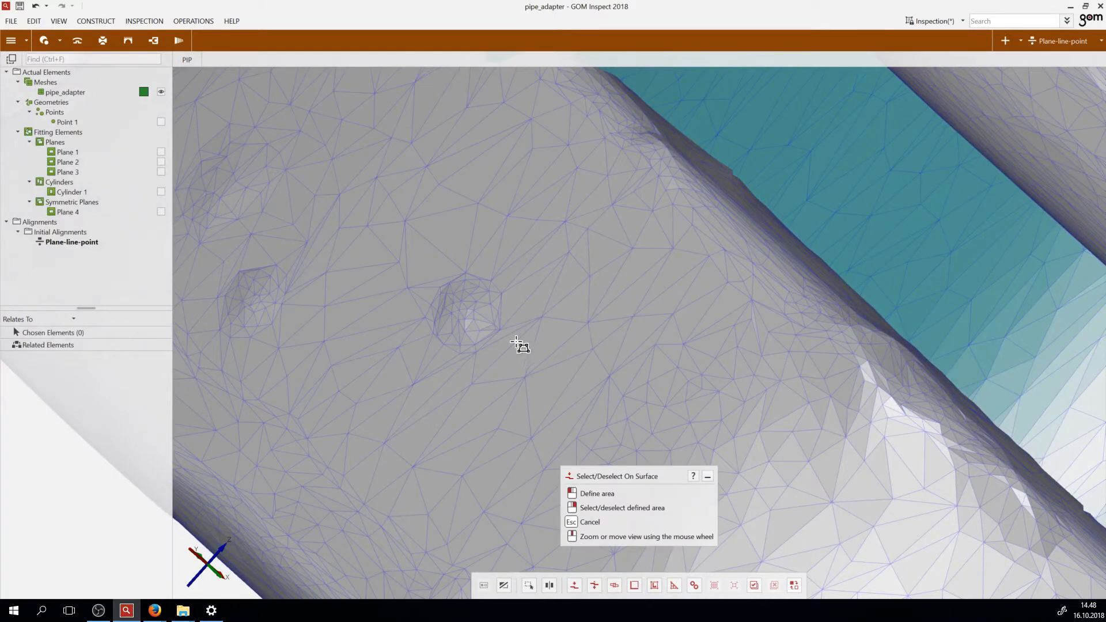
mouse_move(509, 292)
left_mouse_down()
mouse_move(496, 252)
mouse_move(434, 252)
mouse_move(404, 332)
mouse_move(499, 372)
mouse_move(526, 301)
left_mouse_up()
left_click(528, 299)
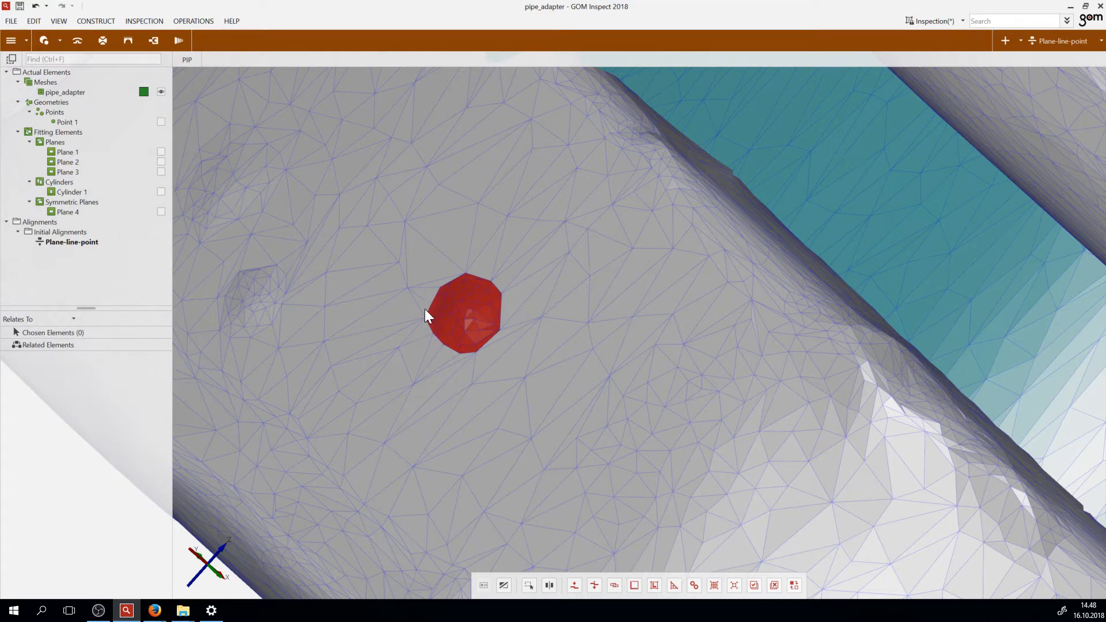
left_click(570, 587)
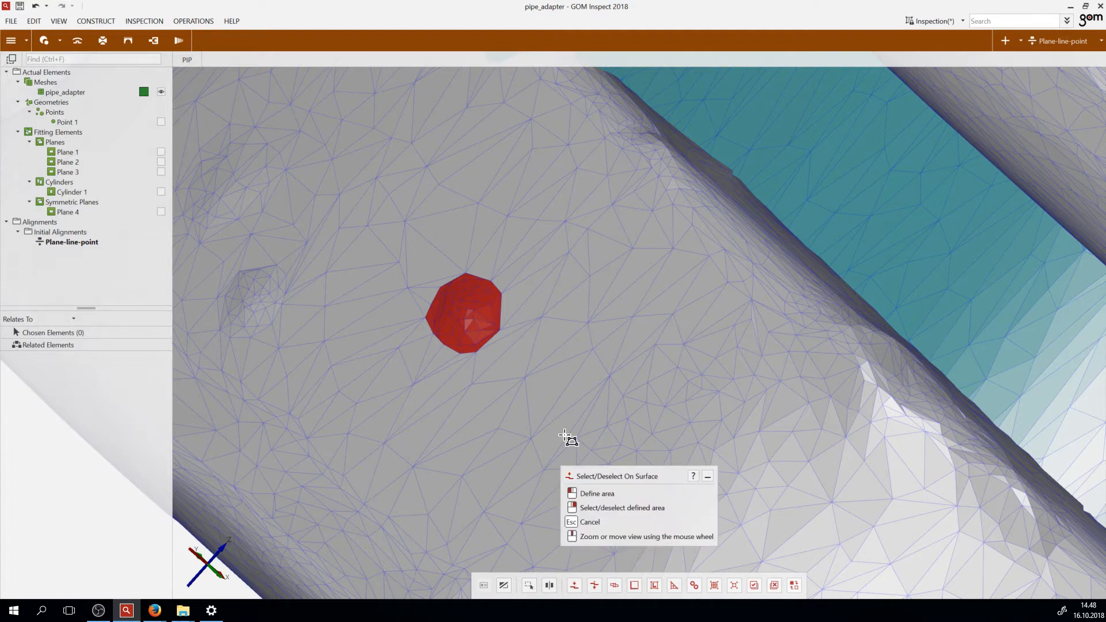
mouse_move(545, 399)
left_mouse_down()
mouse_move(524, 390)
mouse_move(525, 403)
left_mouse_up()
left_click(525, 401)
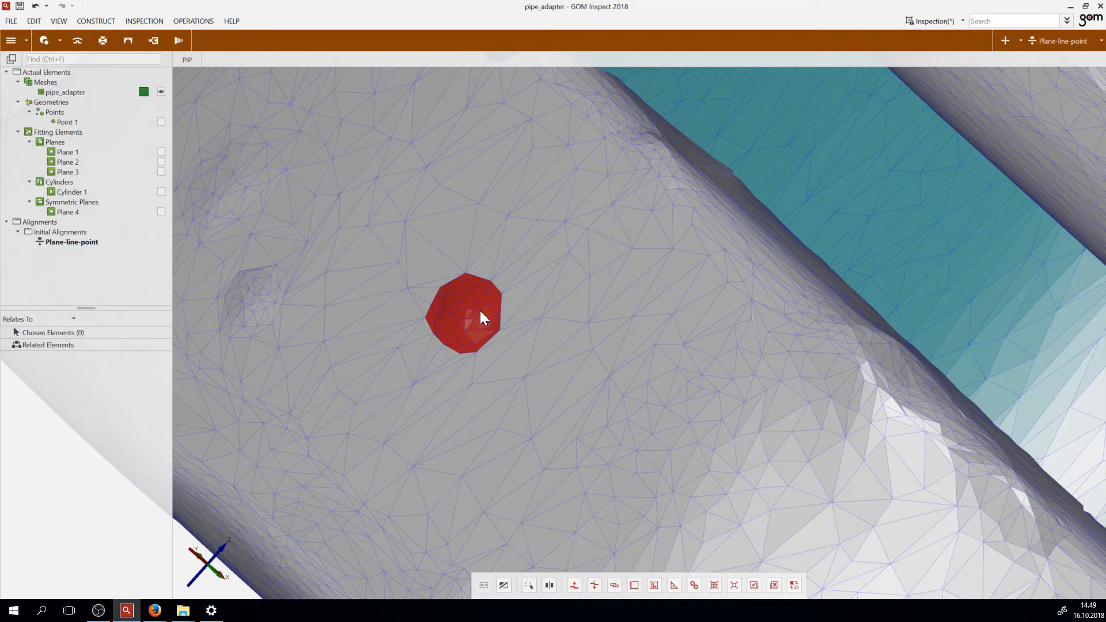
Widen the selected area around the dimple while previewing a mesh refinement with 1 iteration, and leave Refine Mesh without applying it
scroll(482, 308, "down", 5)
scroll(487, 294, "up", 1)
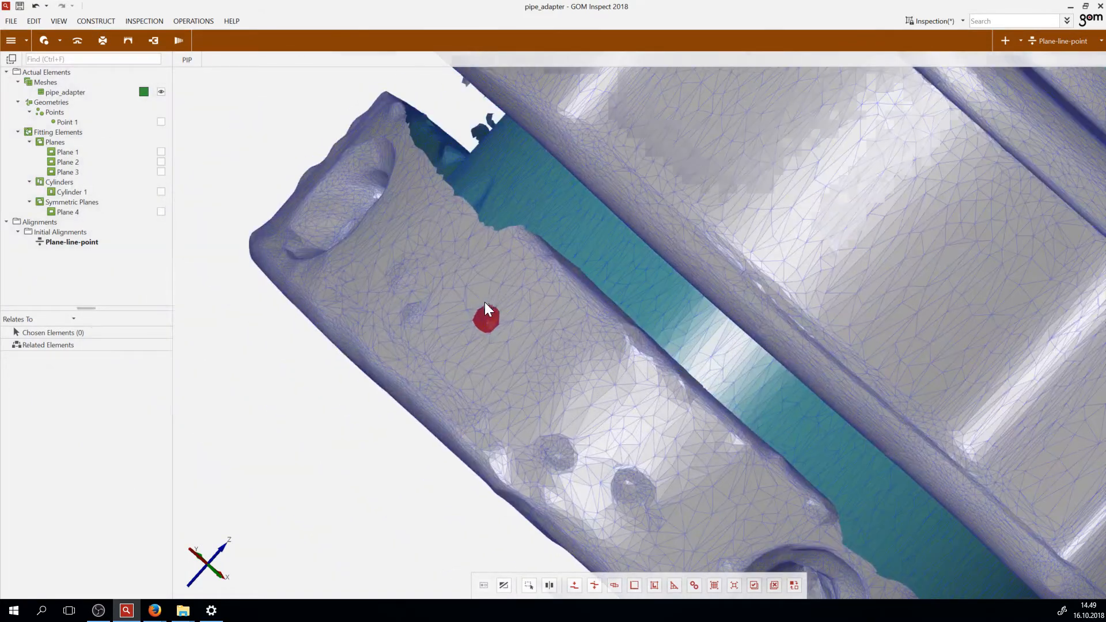
scroll(485, 301, "up", 4)
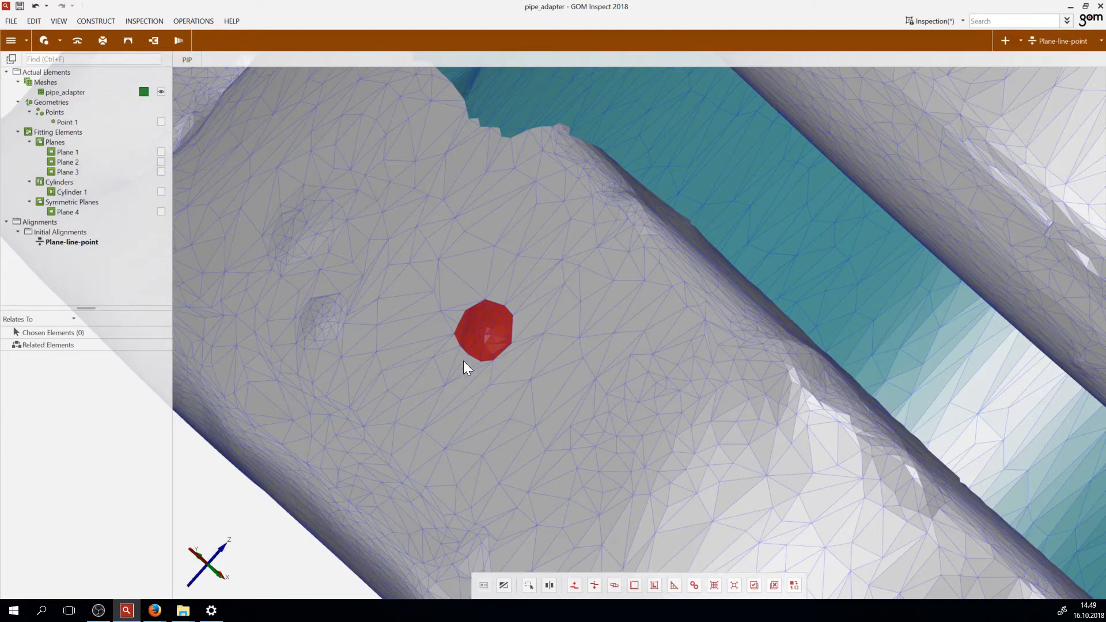
left_click_drag(465, 364, 531, 358)
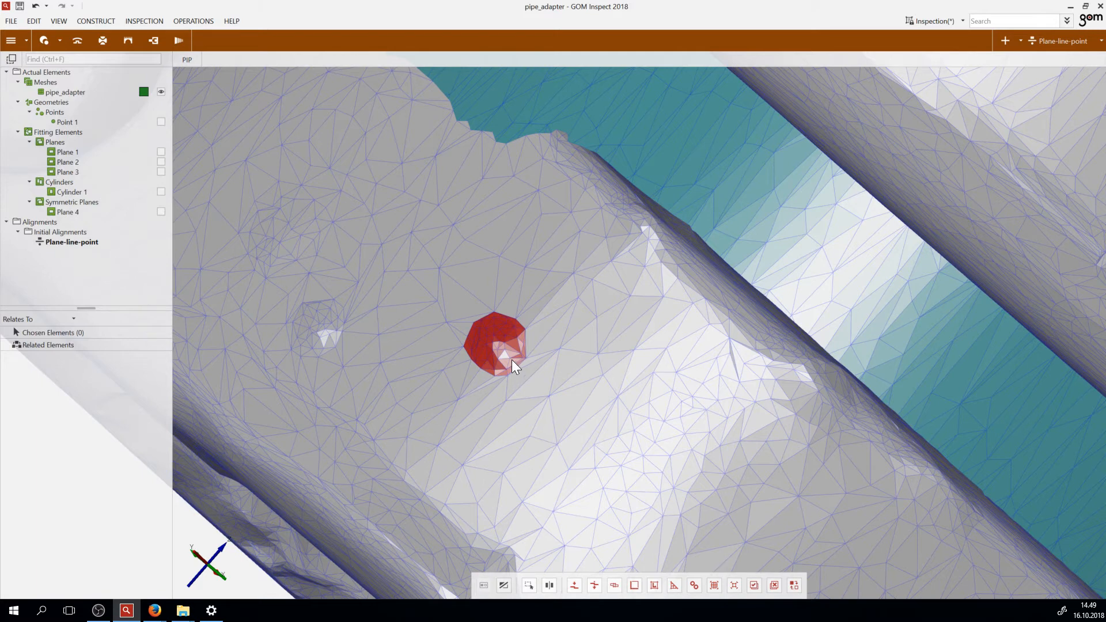
left_click(182, 40)
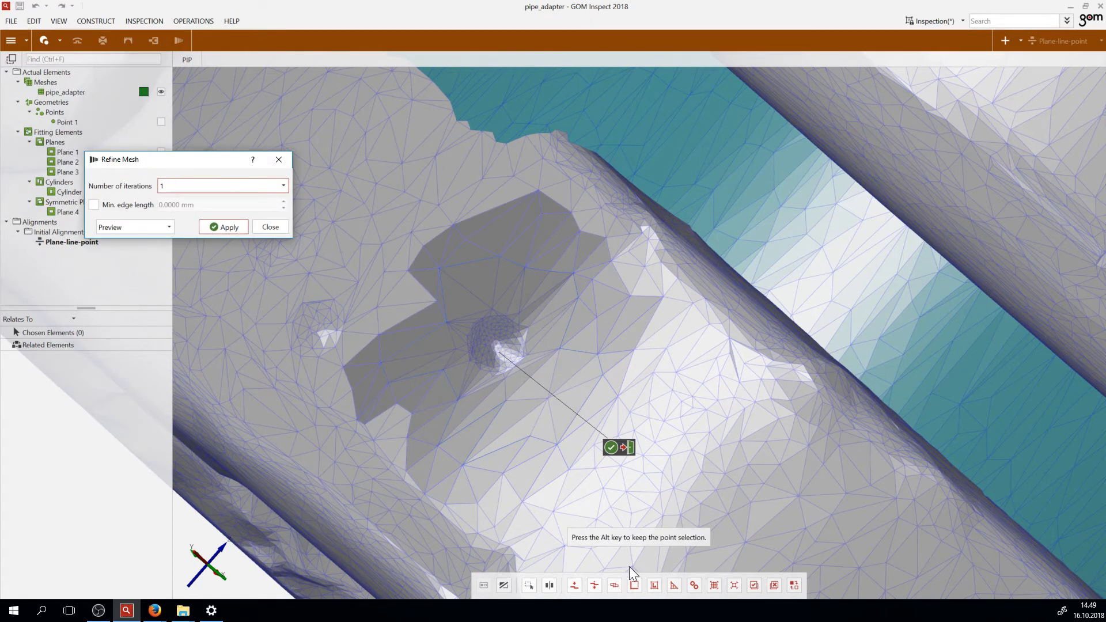
left_click(574, 587)
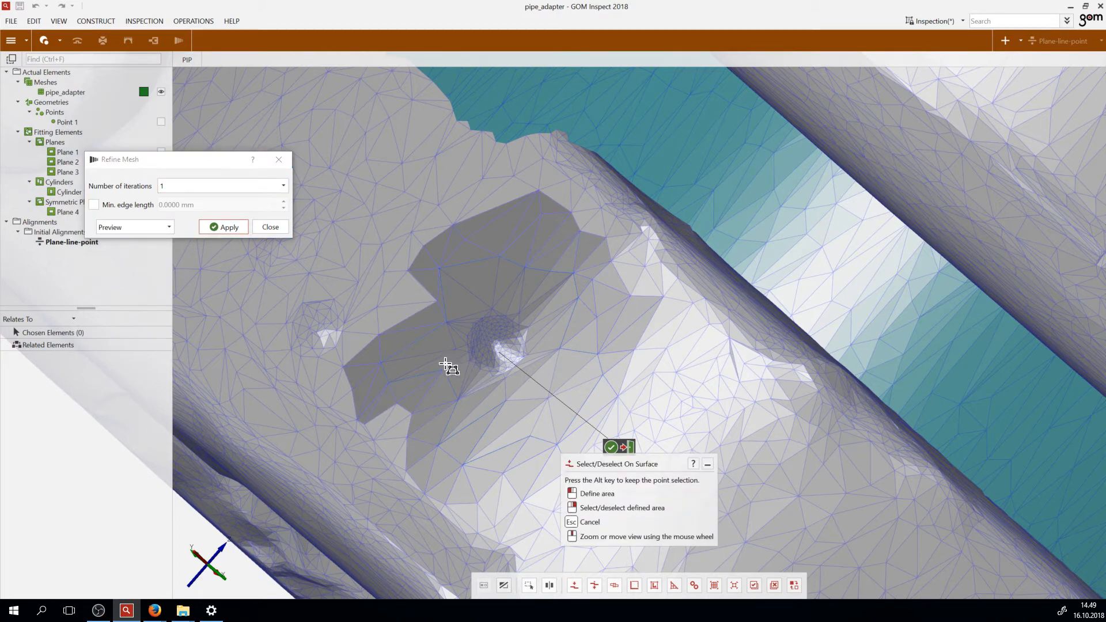
left_click(414, 292)
left_click(412, 290)
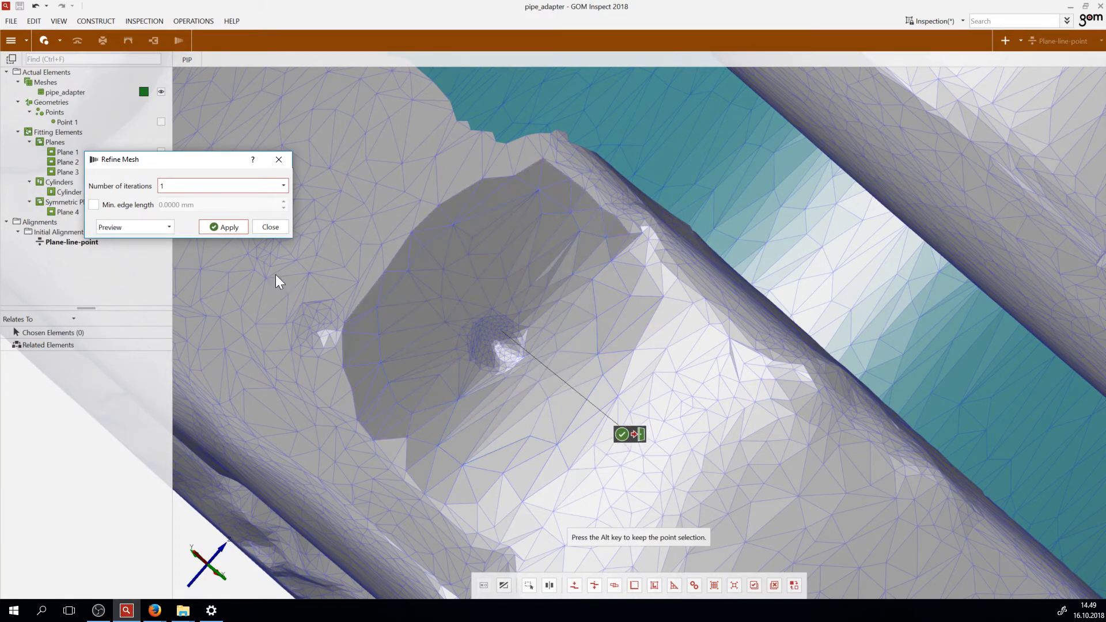
left_click(260, 228)
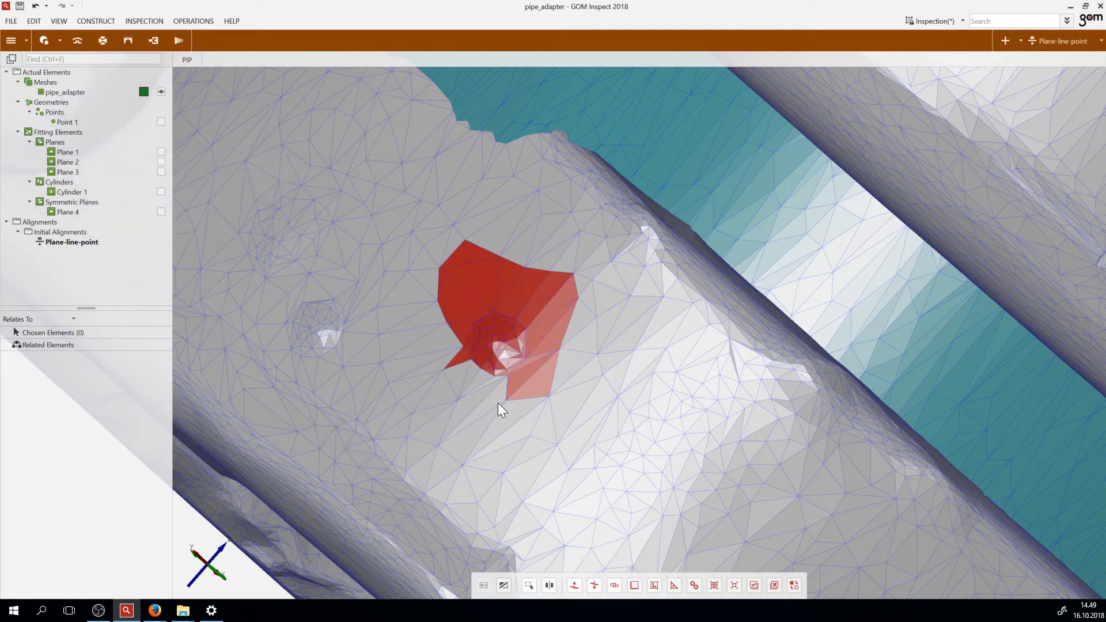
Enlarge the selection around the small dimple on the lower ring by outlining two further areas on the surface
left_click(573, 586)
mouse_move(576, 303)
left_mouse_down()
mouse_move(536, 234)
mouse_move(371, 343)
mouse_move(471, 479)
mouse_move(575, 433)
mouse_move(628, 288)
left_mouse_up()
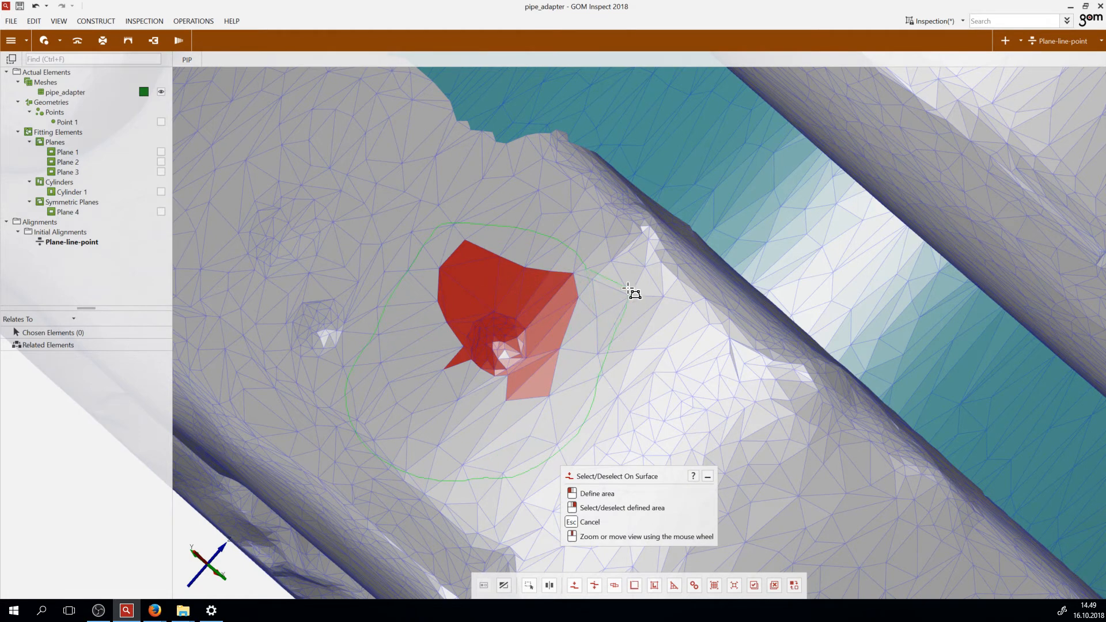
right_click(627, 289)
left_click(629, 289)
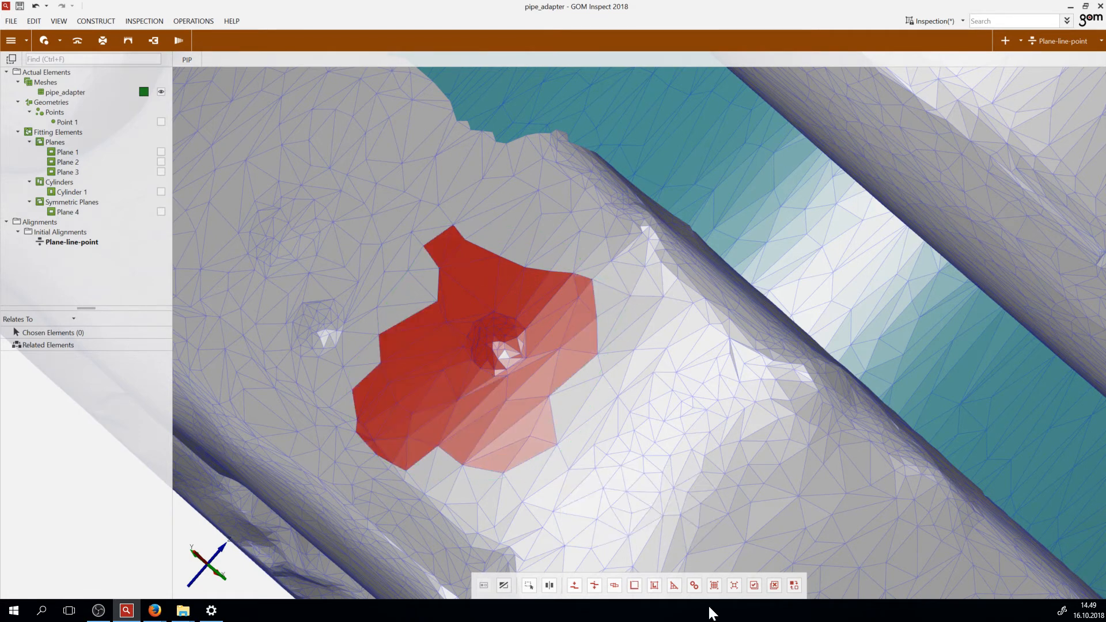
left_click(574, 586)
mouse_move(514, 209)
left_mouse_down()
mouse_move(412, 227)
mouse_move(370, 386)
mouse_move(440, 320)
left_mouse_up()
left_click(447, 318)
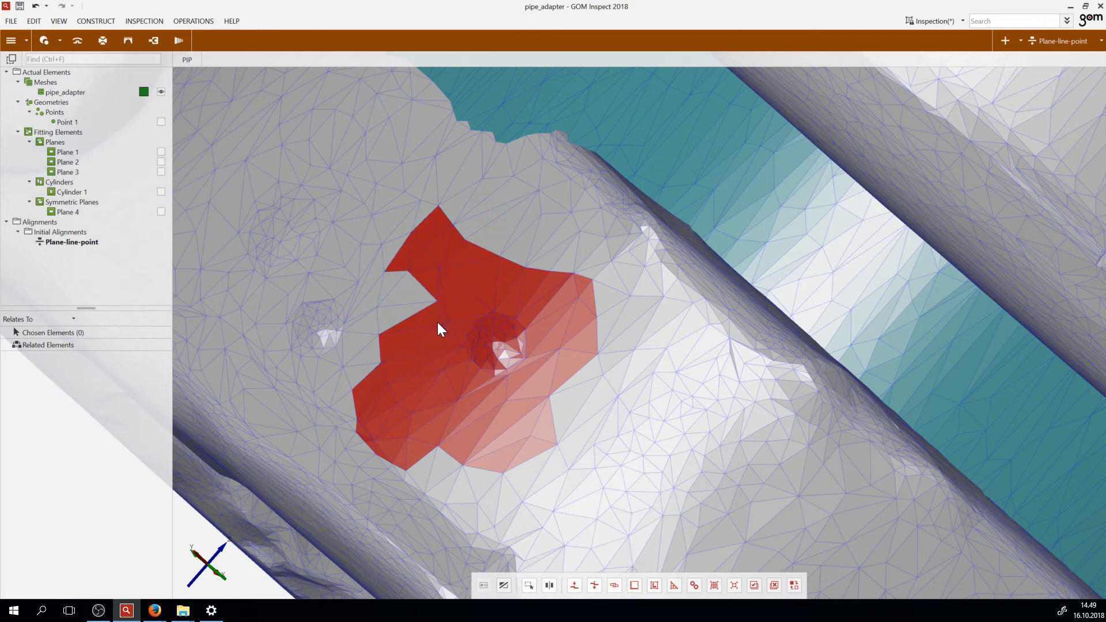
Add individual triangles to the selection around the dimple to fill the notches along its jagged outline
left_click(673, 585)
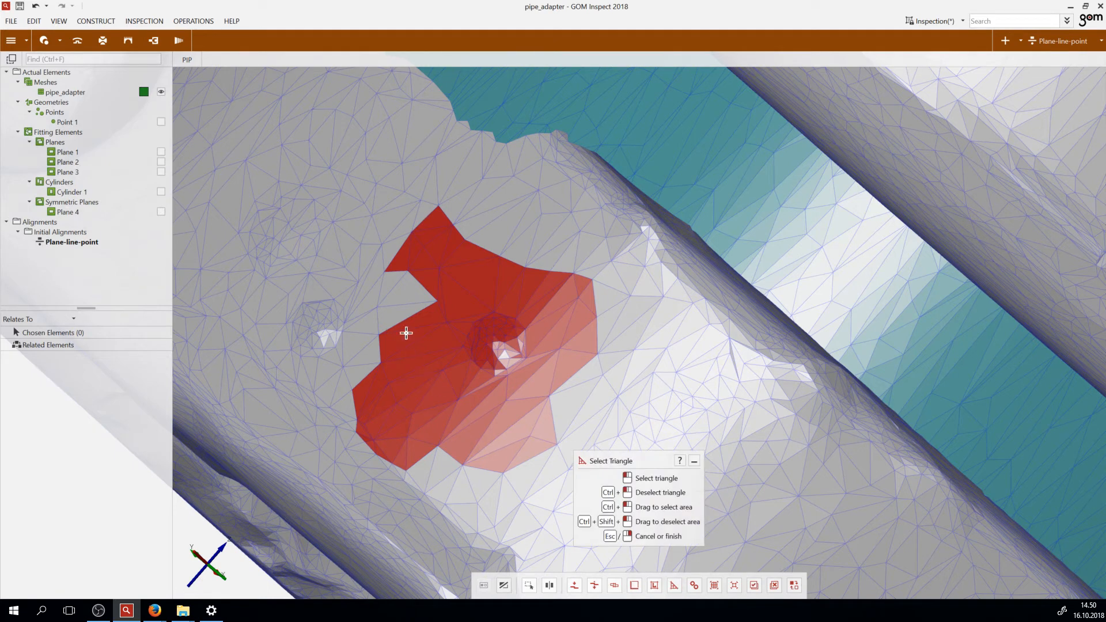
left_click(402, 304)
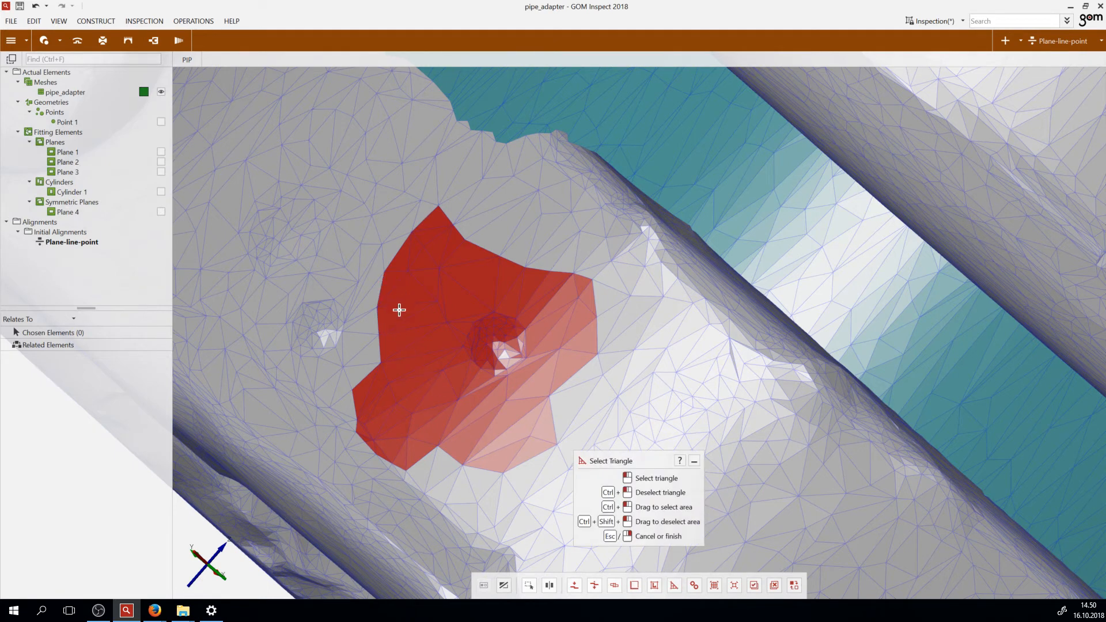
left_click(374, 326)
left_click(372, 347)
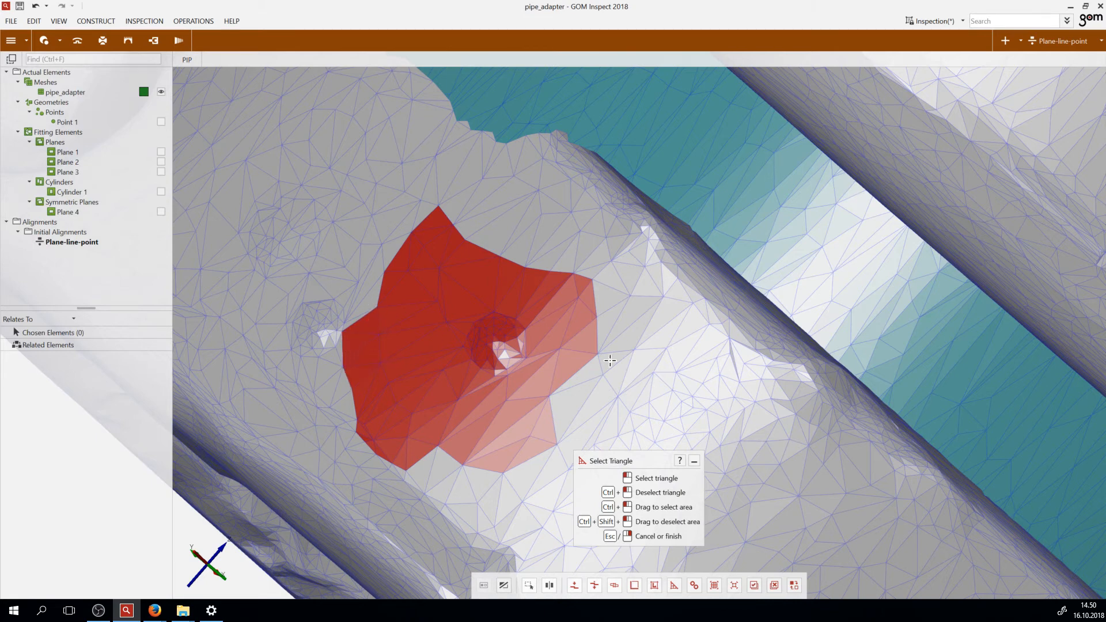
left_click(562, 405)
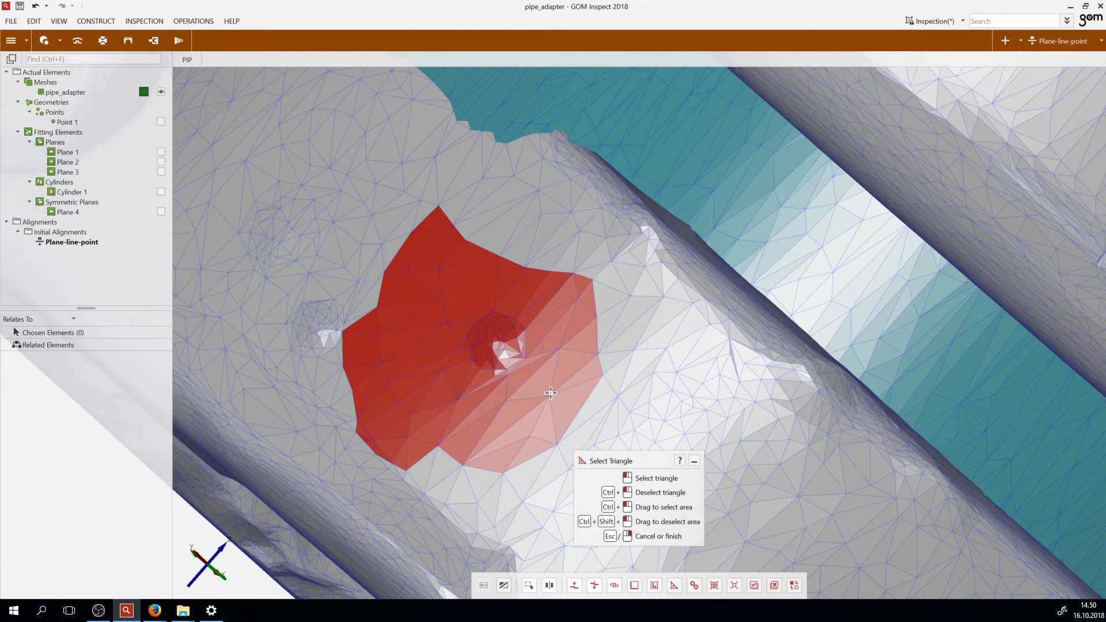
left_click(617, 361)
left_click(618, 345)
left_click(609, 321)
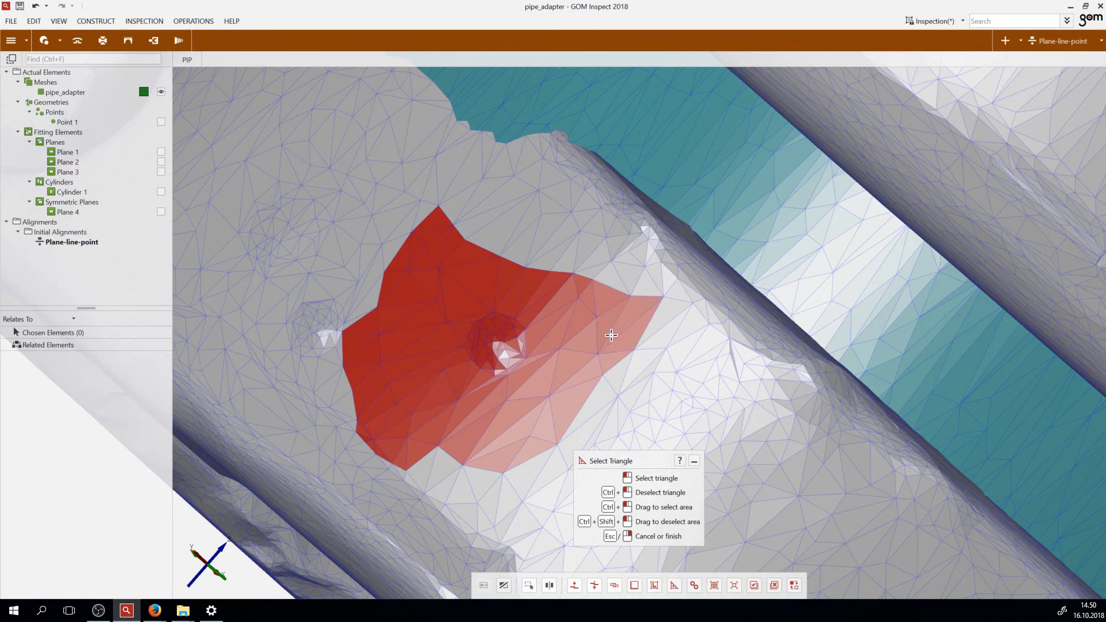
Add single triangles between the selection and the small bump near the ring's rim, and finish the triangle selection
scroll(635, 336, "down", 3)
scroll(633, 334, "up", 8)
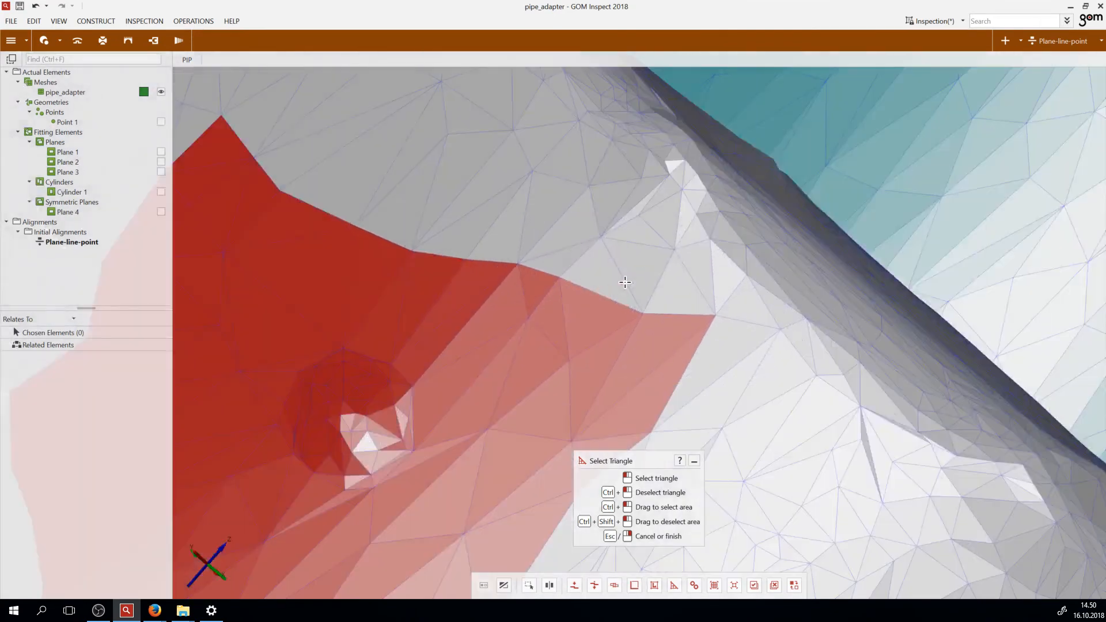
left_click(620, 272)
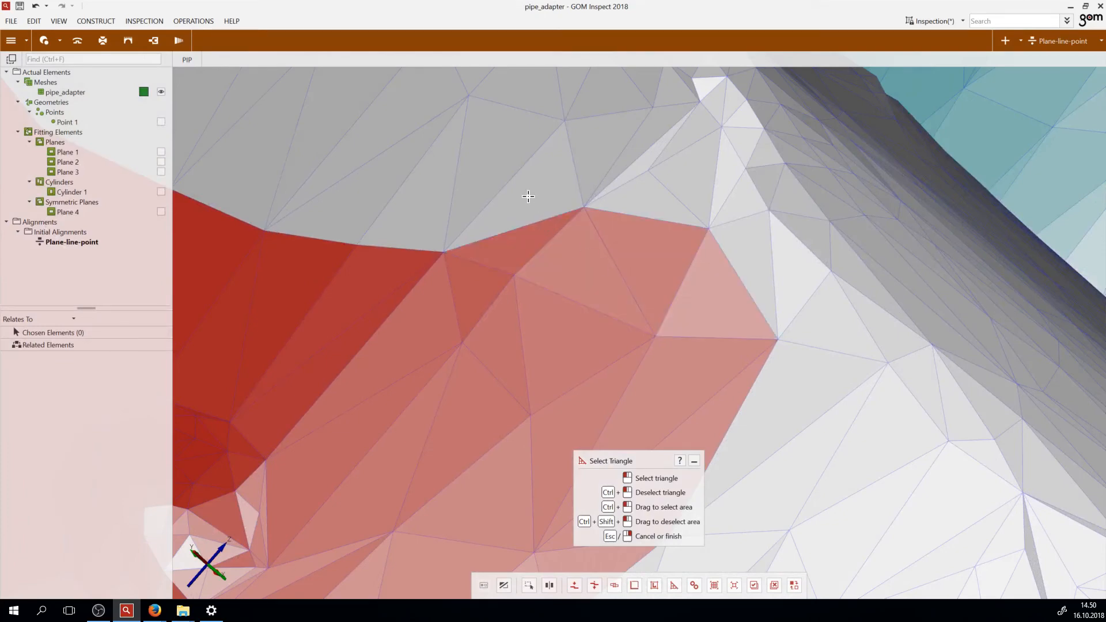
left_click(529, 197)
scroll(605, 309, "down", 6)
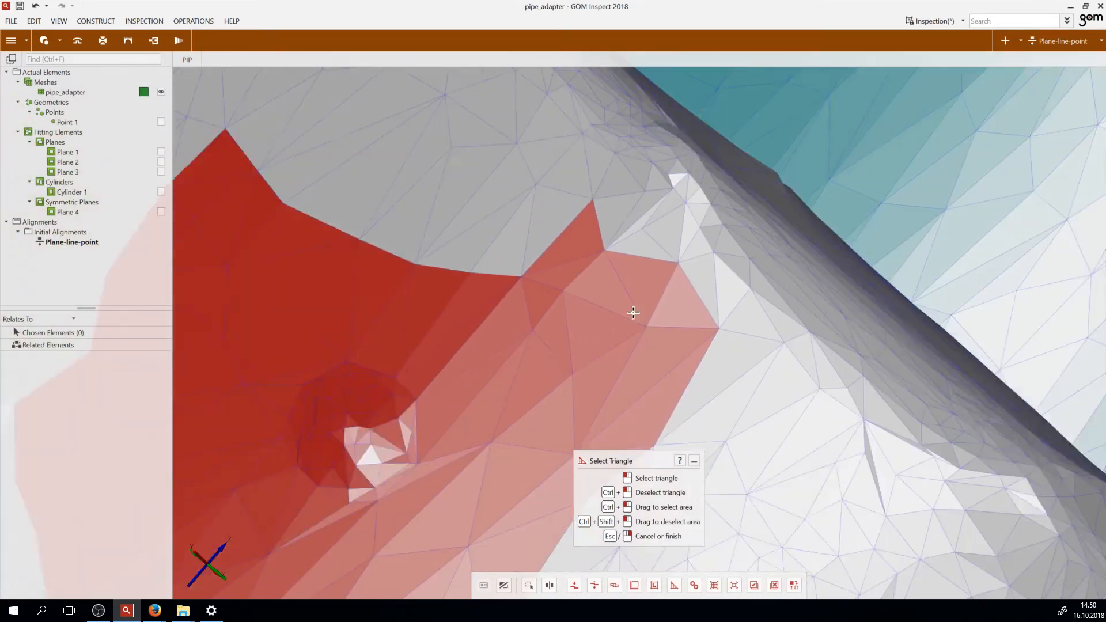
scroll(647, 341, "up", 4)
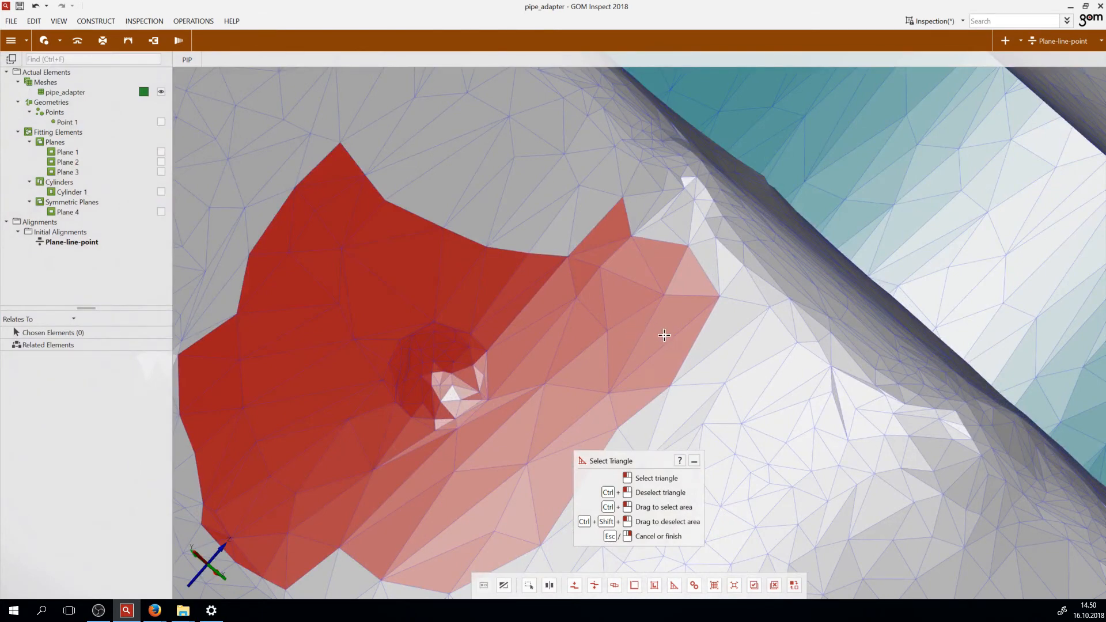
scroll(647, 350, "down", 3)
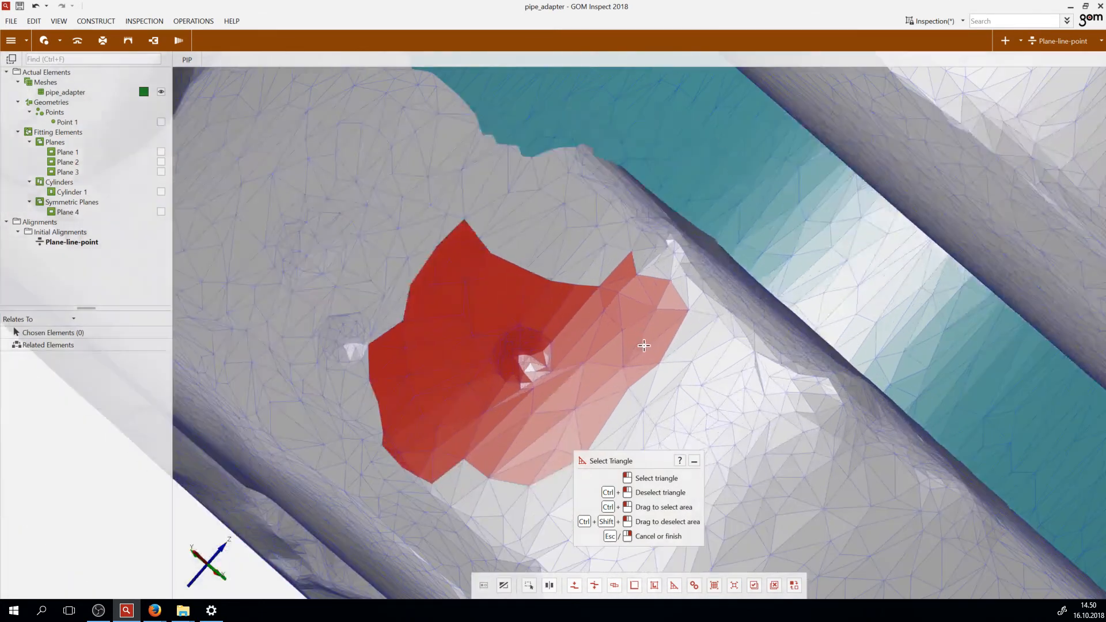
scroll(645, 347, "up", 2)
key("Escape")
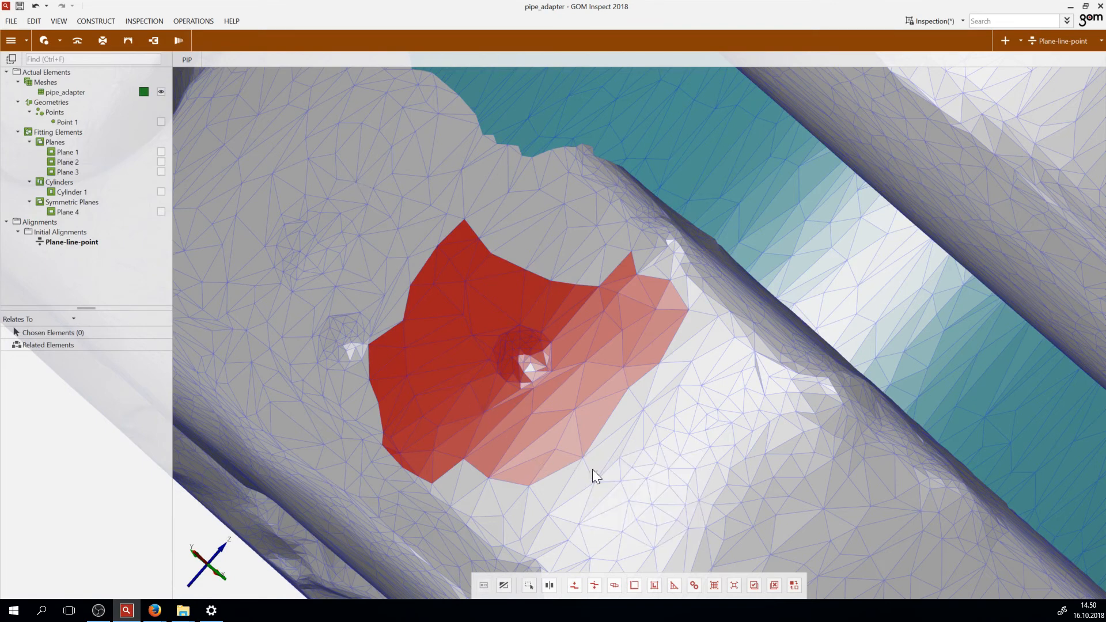
Refine the mesh in the selected area around the dimple with 4 iterations, apply it and close Refine Mesh
left_click(178, 41)
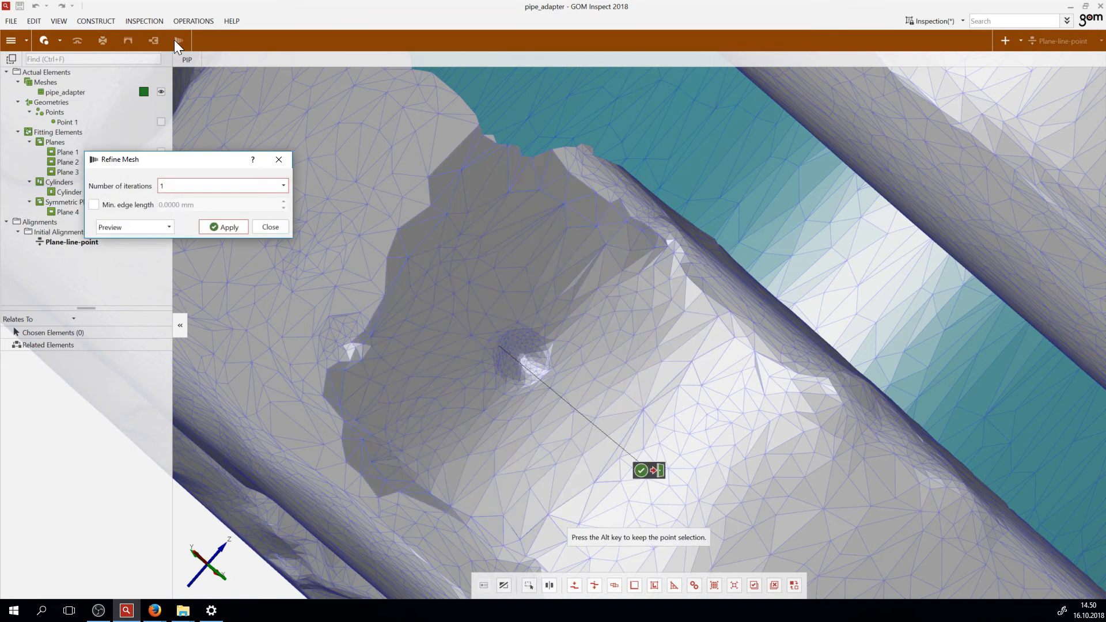
left_click(178, 192)
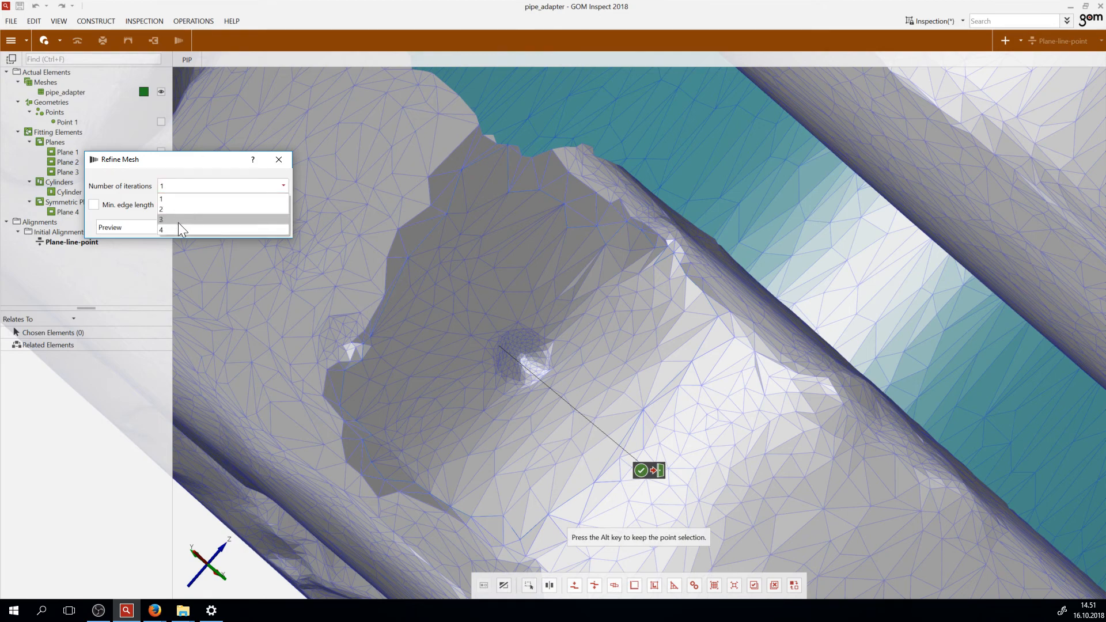
left_click(179, 229)
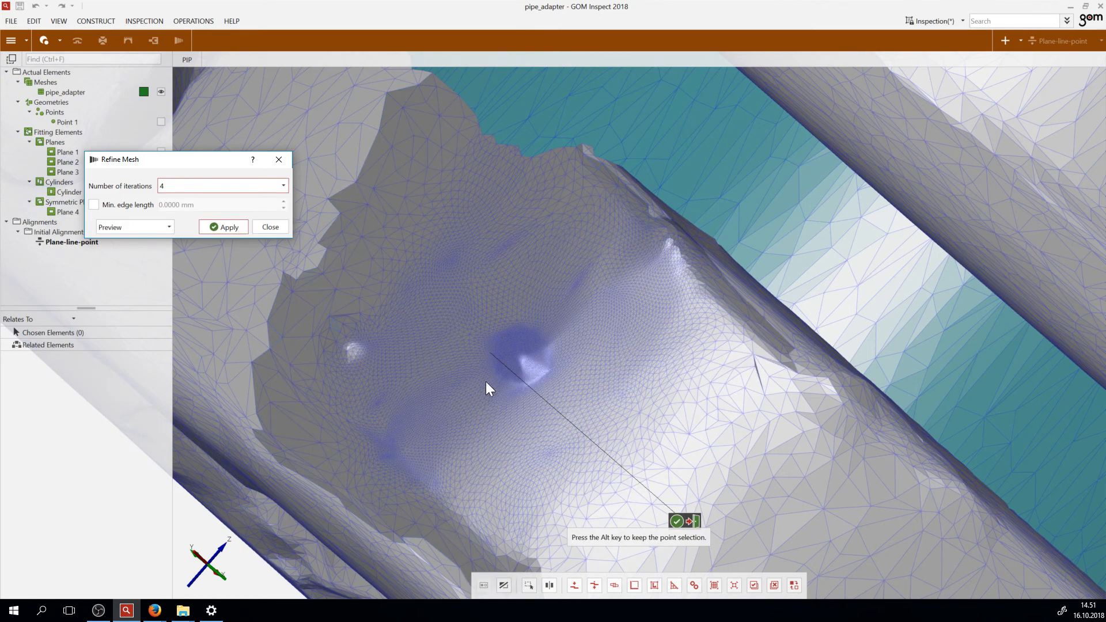
left_click_drag(461, 410, 509, 379)
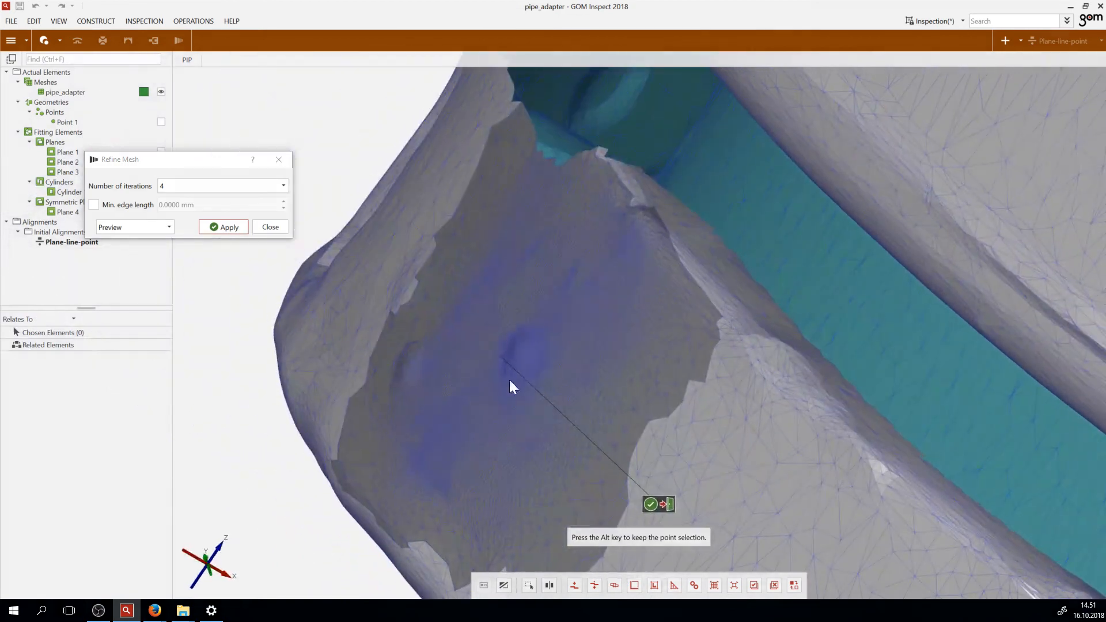
left_click_drag(538, 310, 530, 360)
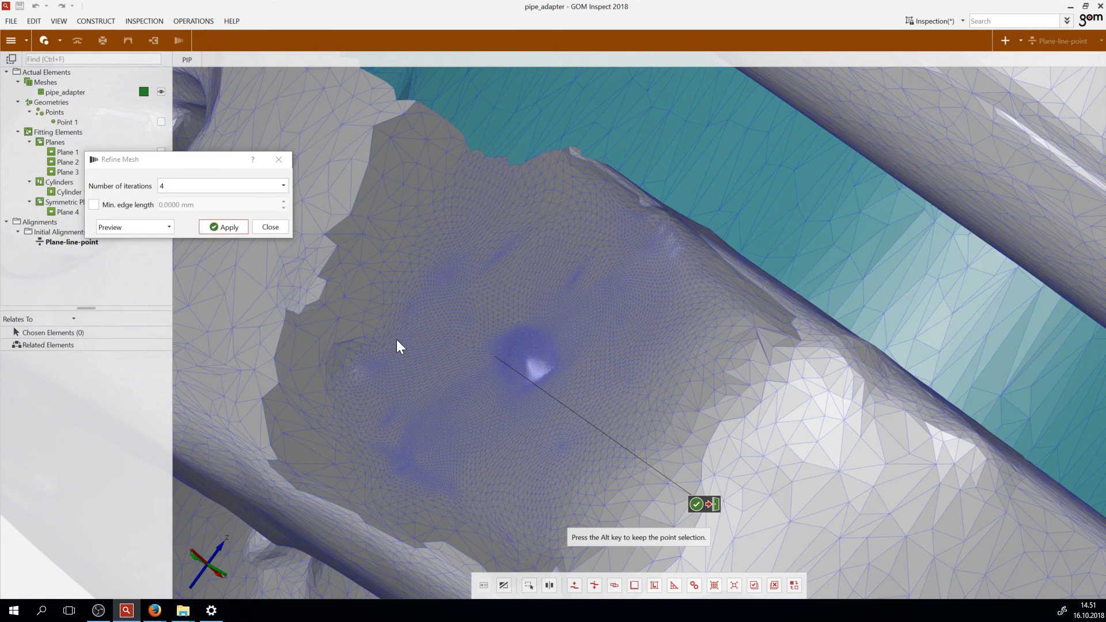
left_click(210, 226)
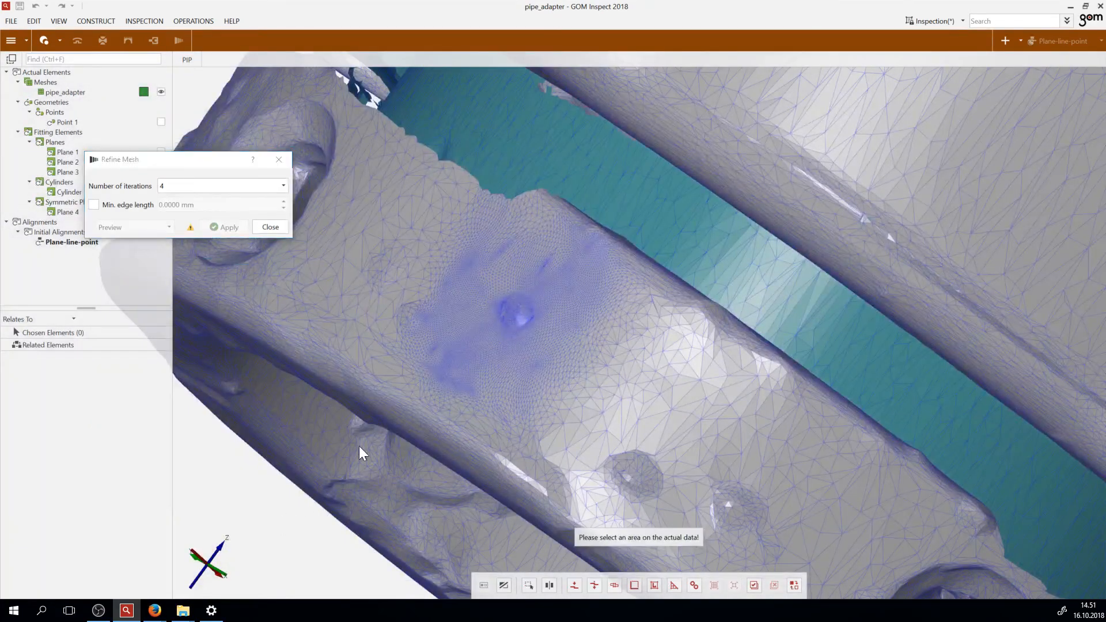
left_click_drag(532, 320, 525, 376)
scroll(517, 334, "down", 3)
scroll(521, 326, "up", 6)
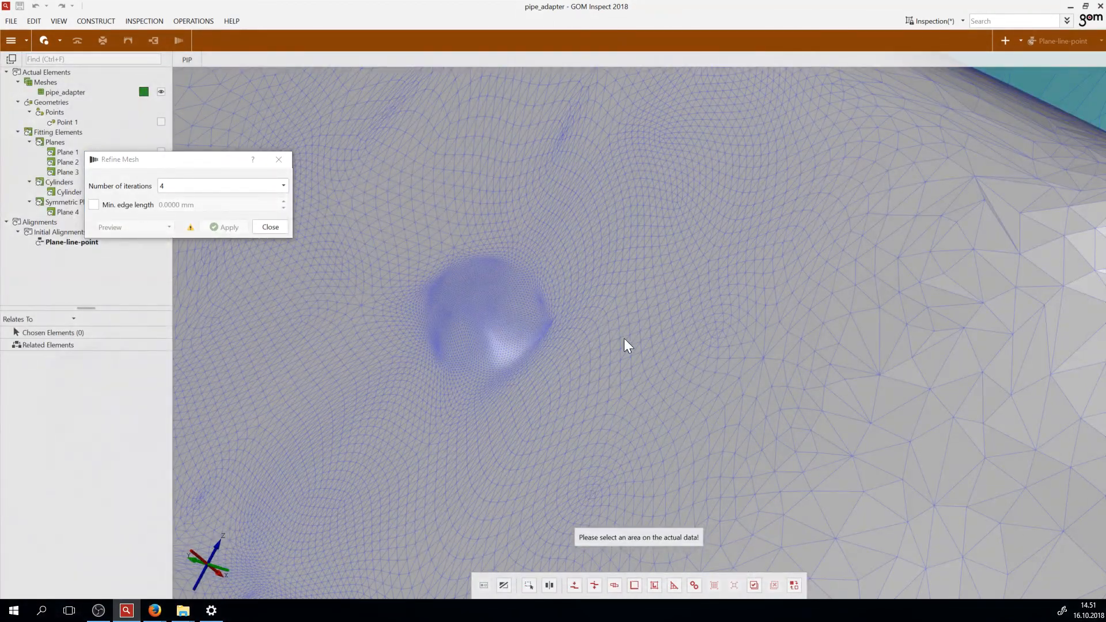
scroll(628, 344, "down", 3)
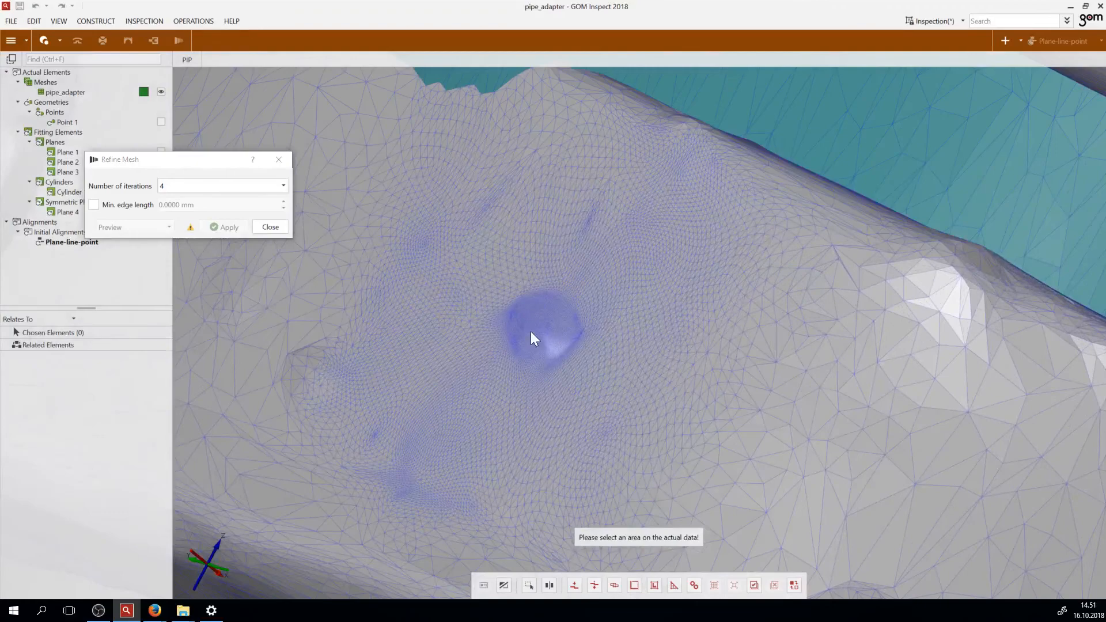
left_click(280, 226)
left_click_drag(534, 298, 490, 262)
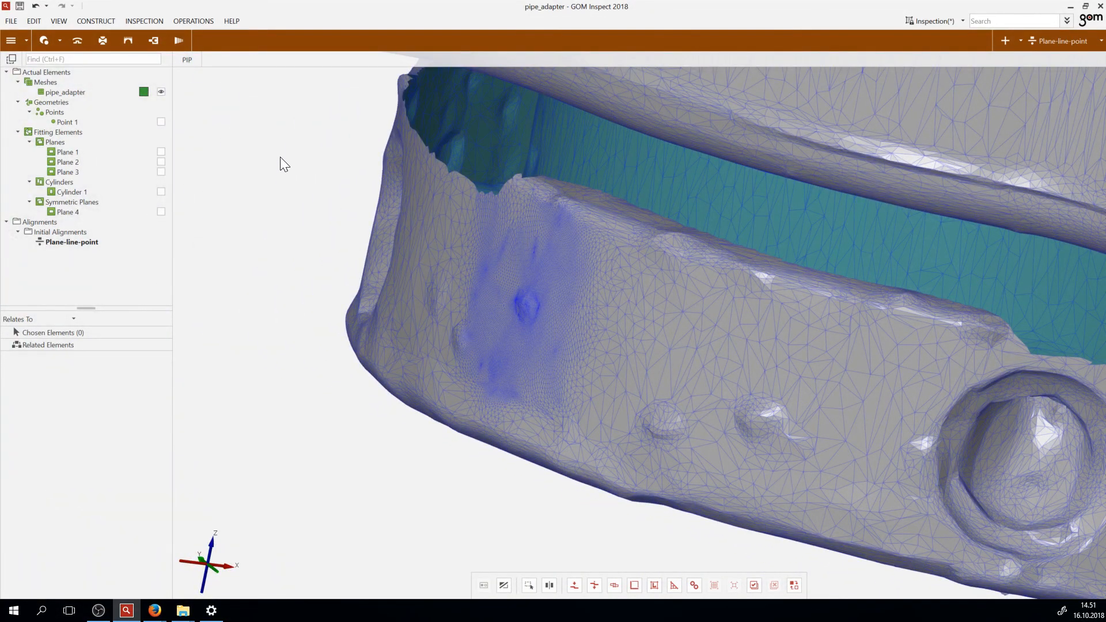
scroll(395, 317, "down", 10)
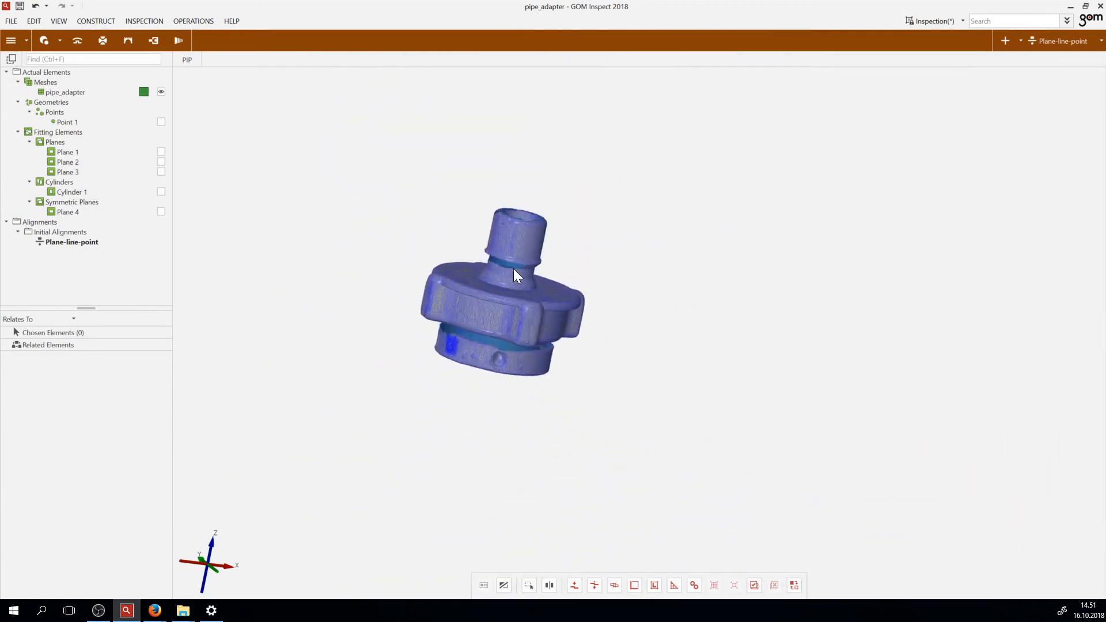
scroll(514, 269, "up", 5)
left_click_drag(505, 276, 592, 306)
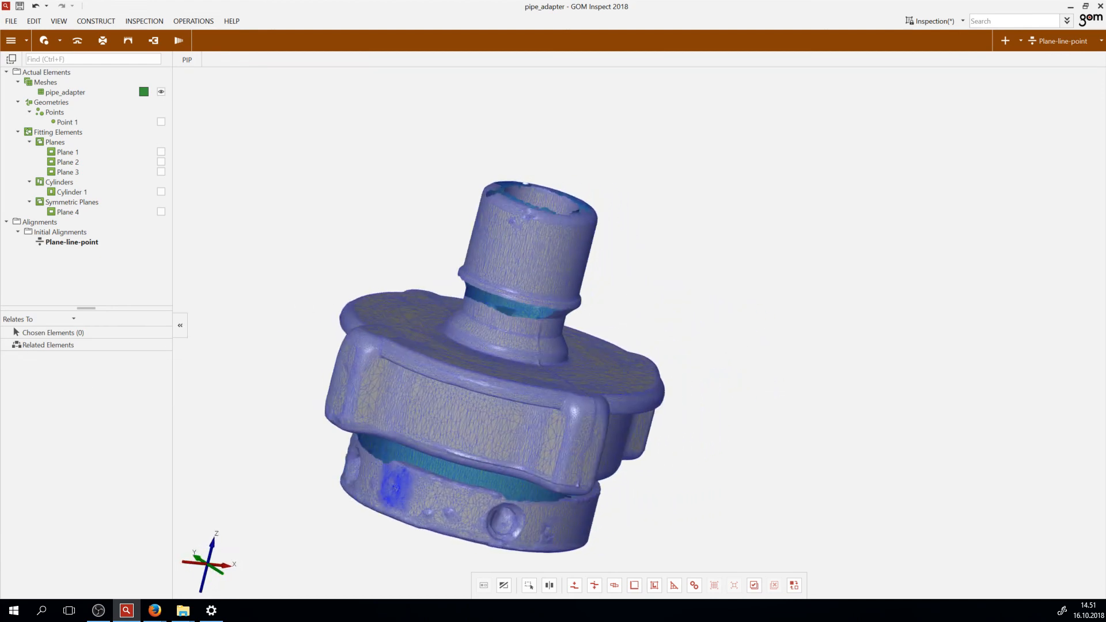